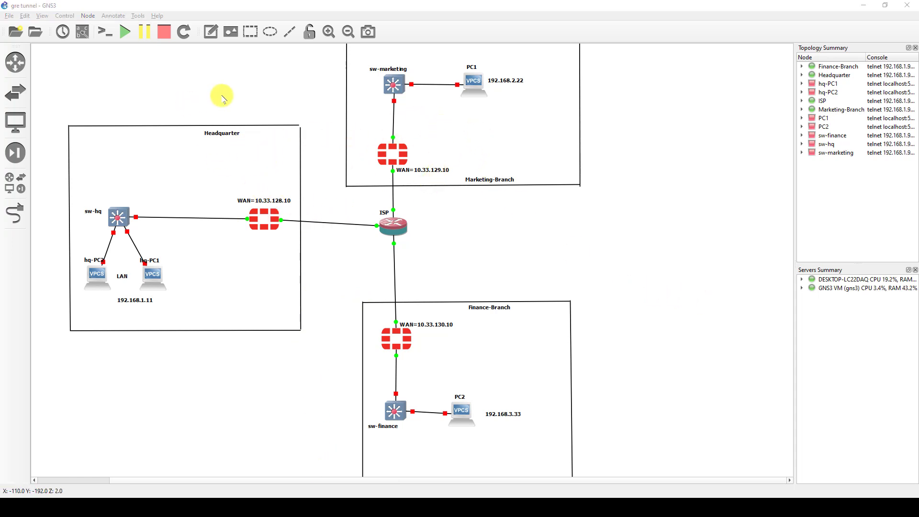
# - Open the Headquarter FortiGate console, log in as admin, and set and confirm a new admin password
pyautogui.doubleClick(264, 219)
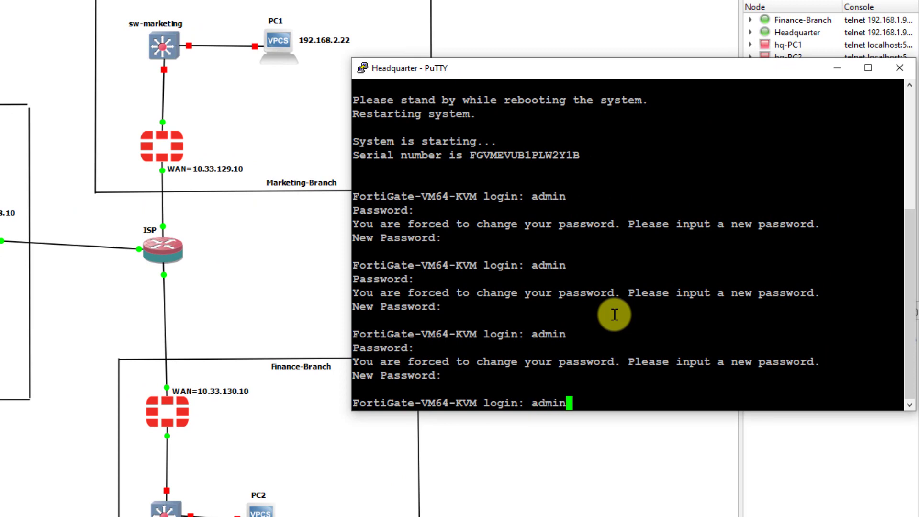
pyautogui.press('Return')
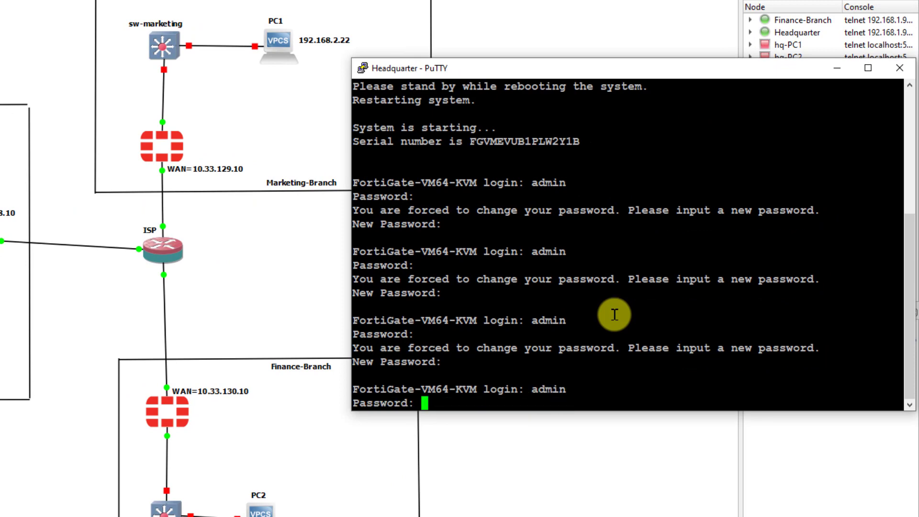
pyautogui.press('Return')
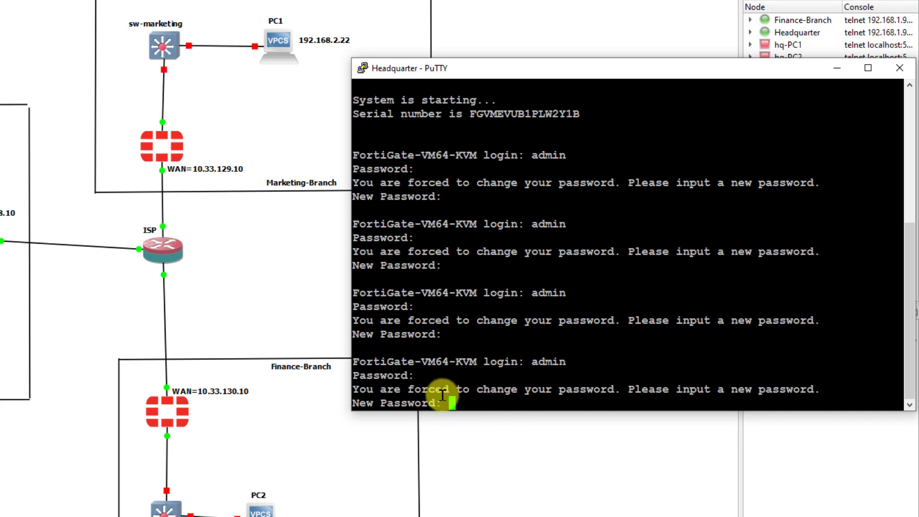
pyautogui.press('Return')
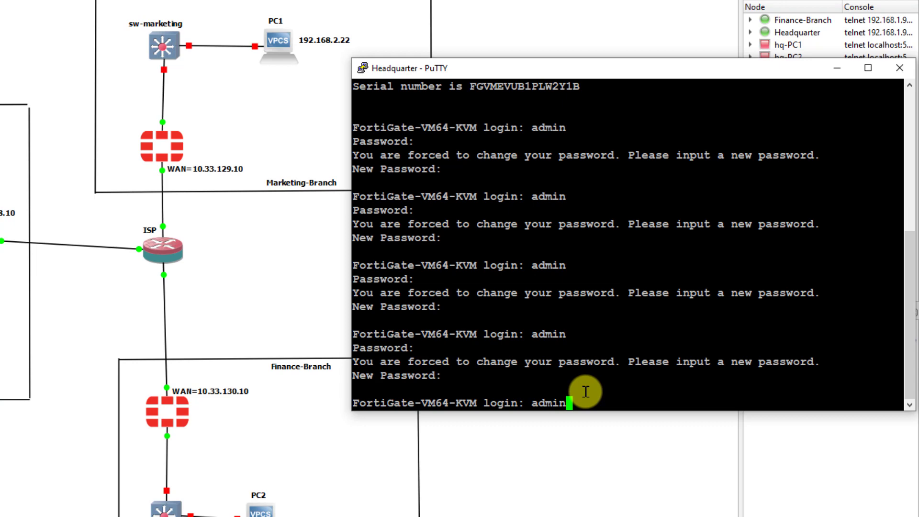
pyautogui.press('Return')
pyautogui.press('Return')
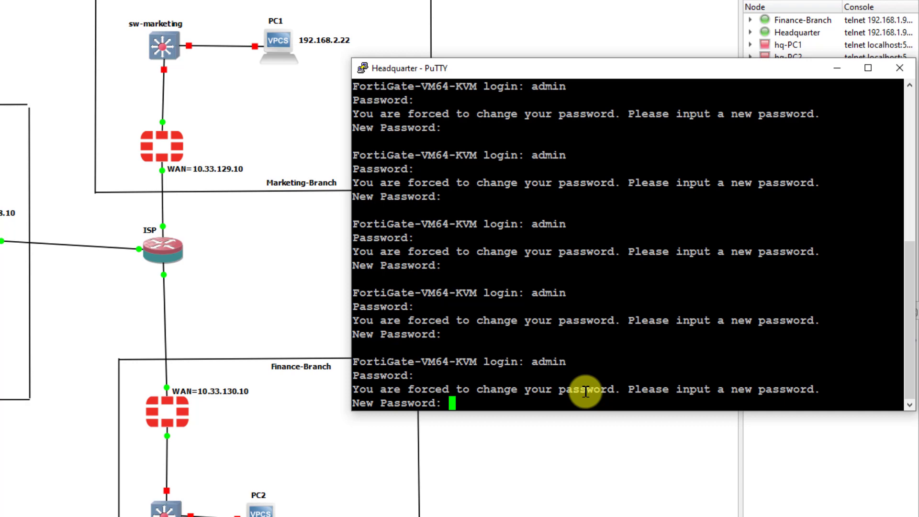
pyautogui.press('Return')
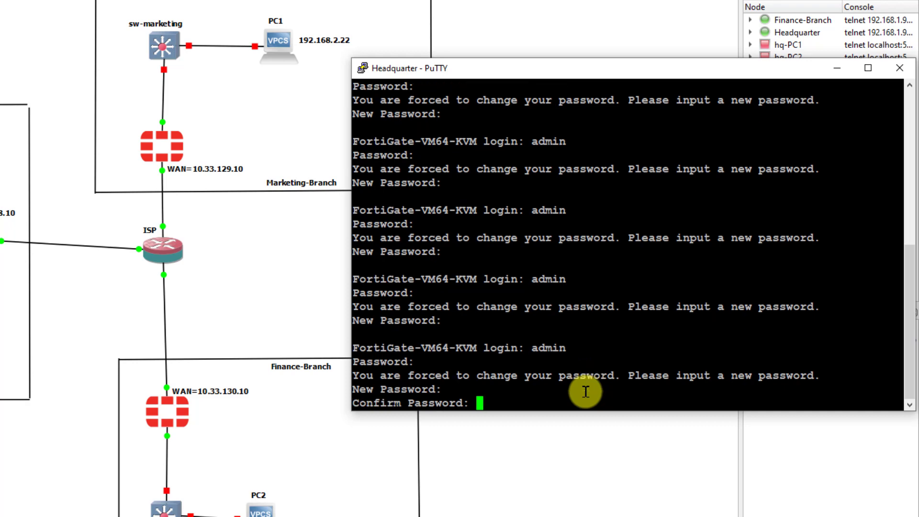
pyautogui.press('Return')
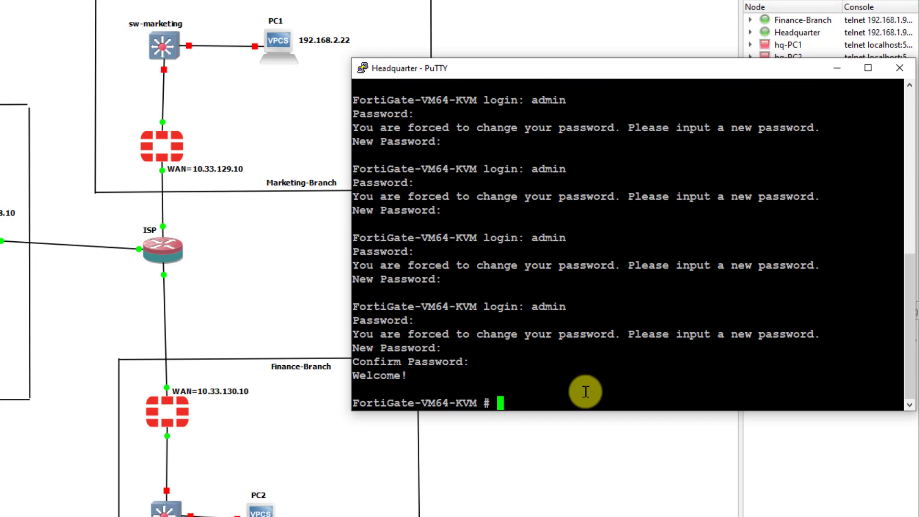
pyautogui.press('Return')
pyautogui.press('Return')
pyautogui.press('Return')
pyautogui.press('Return')
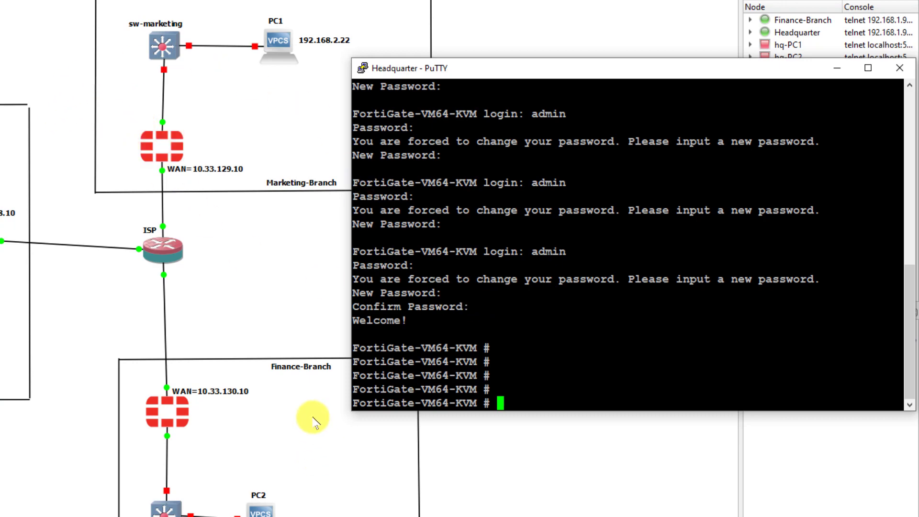
pyautogui.moveTo(530, 75); pyautogui.dragTo(507, 86)
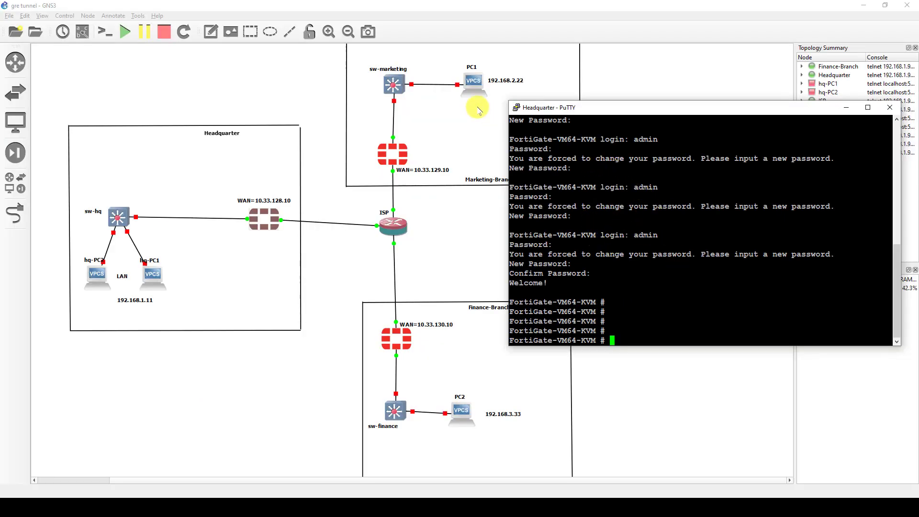
pyautogui.moveTo(596, 303); pyautogui.dragTo(512, 300)
pyautogui.click(524, 303)
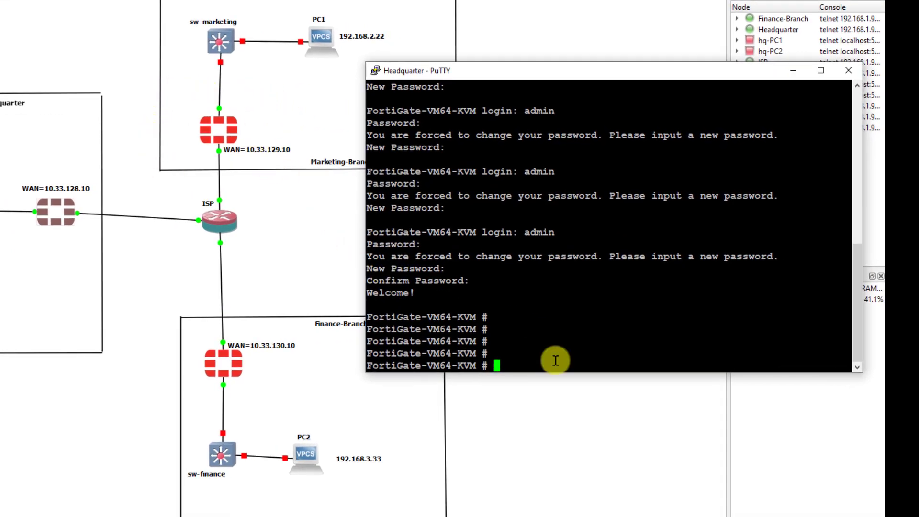
# - Set the Headquarter FortiGate's hostname to fg-hq under config sys global and end
pyautogui.write('config sys global')
pyautogui.press('Return')
pyautogui.write('set hos')
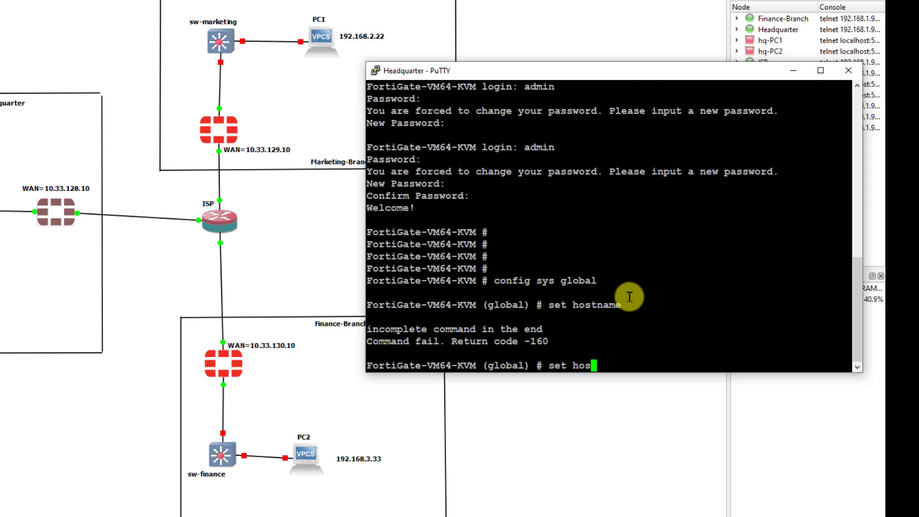
pyautogui.press('Tab')
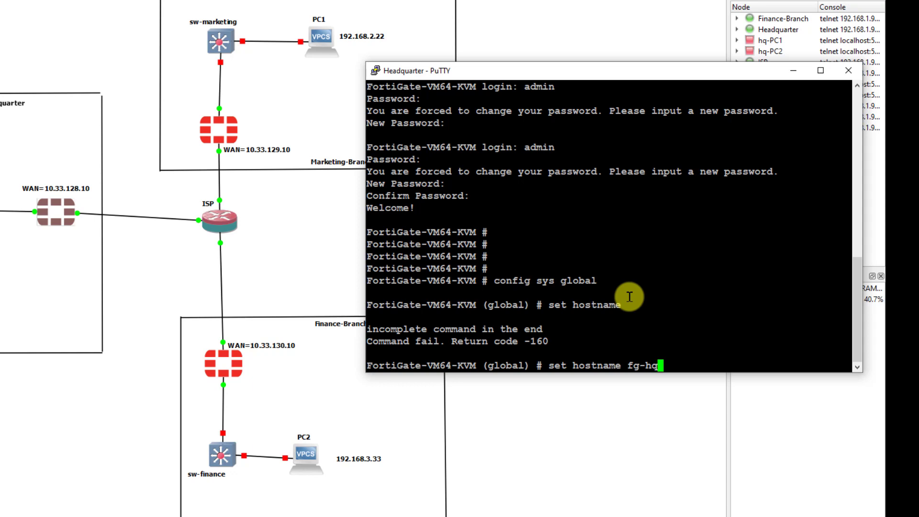
pyautogui.press('Return')
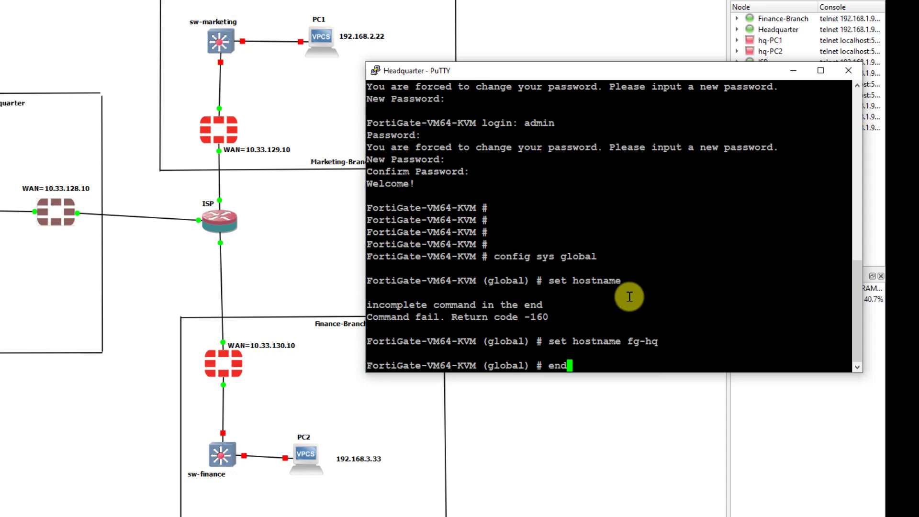
pyautogui.press('Return')
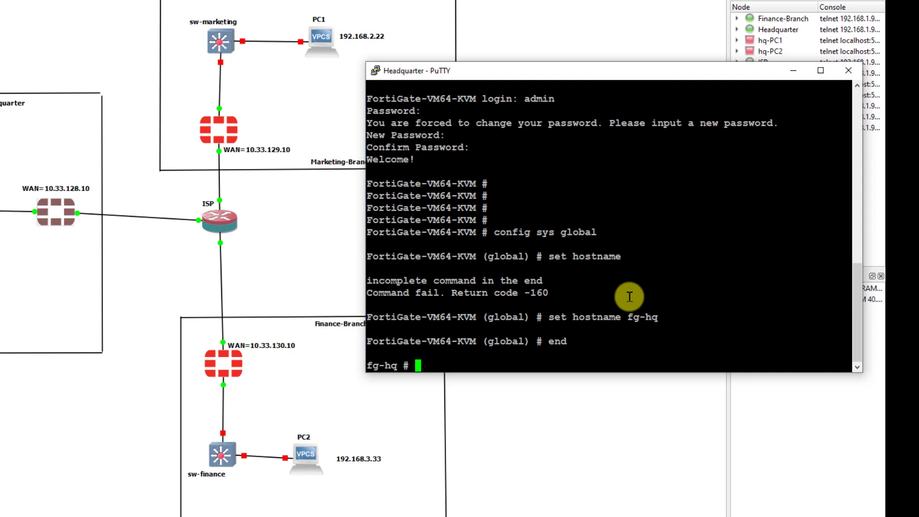
pyautogui.moveTo(425, 69); pyautogui.dragTo(394, 90)
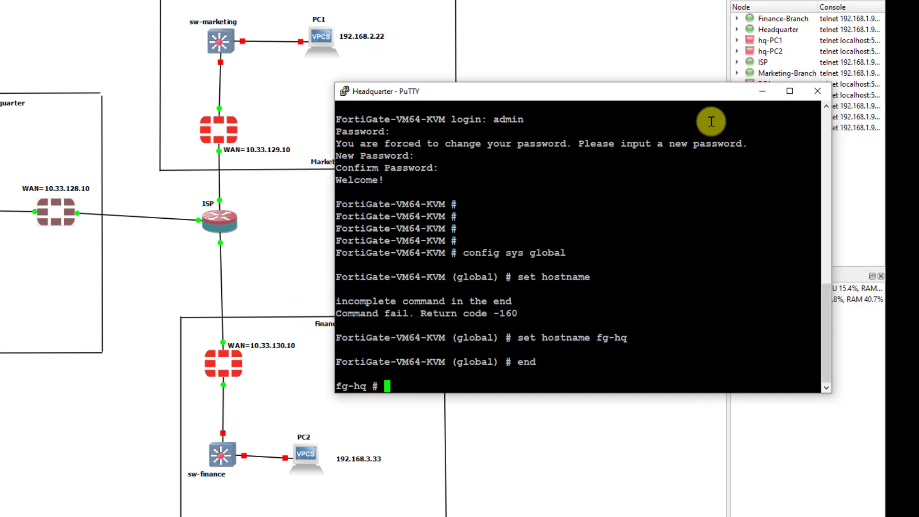
# - Log in to the Marketing-Branch FortiGate, set a new password, and rename it fg-marketing
pyautogui.click(763, 90)
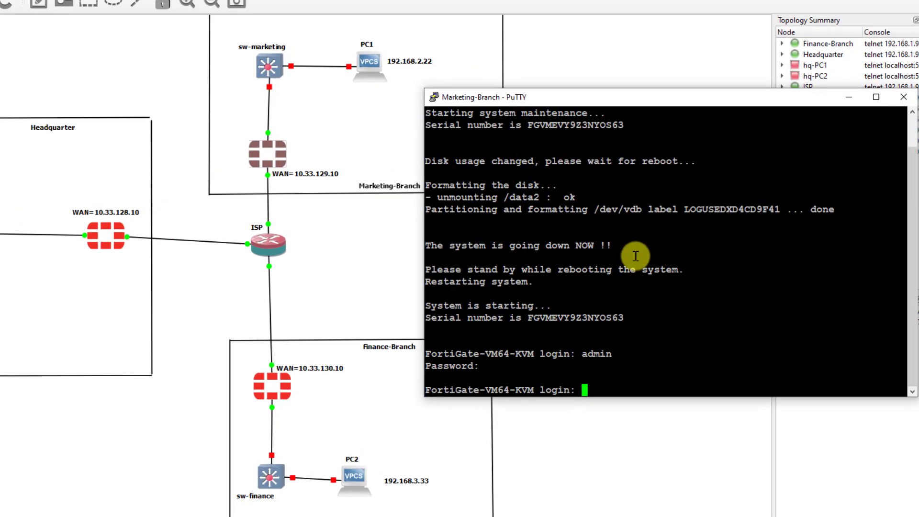
pyautogui.write('admin')
pyautogui.press('Return')
pyautogui.press('Return')
pyautogui.press('Return')
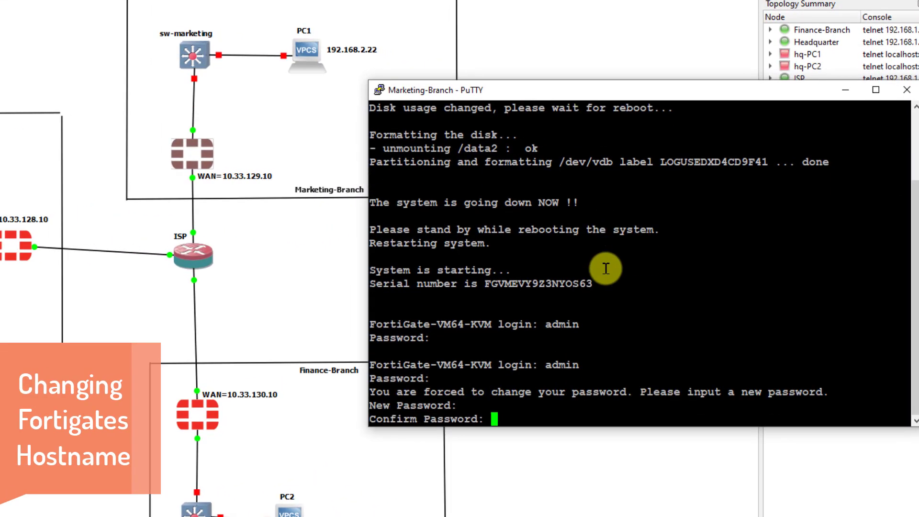
pyautogui.press('Return')
pyautogui.press('Return')
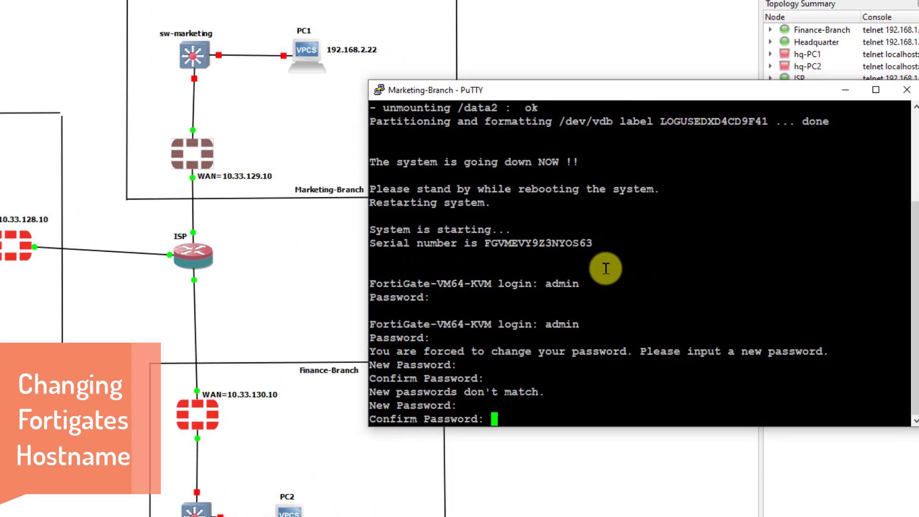
pyautogui.press('Return')
pyautogui.press('Return')
pyautogui.press('Return')
pyautogui.press('Return')
pyautogui.press('Return')
pyautogui.press('Return')
pyautogui.write('config sys global')
pyautogui.press('Return')
pyautogui.write('set hostname fg-marketing')
pyautogui.press('Return')
pyautogui.write('end')
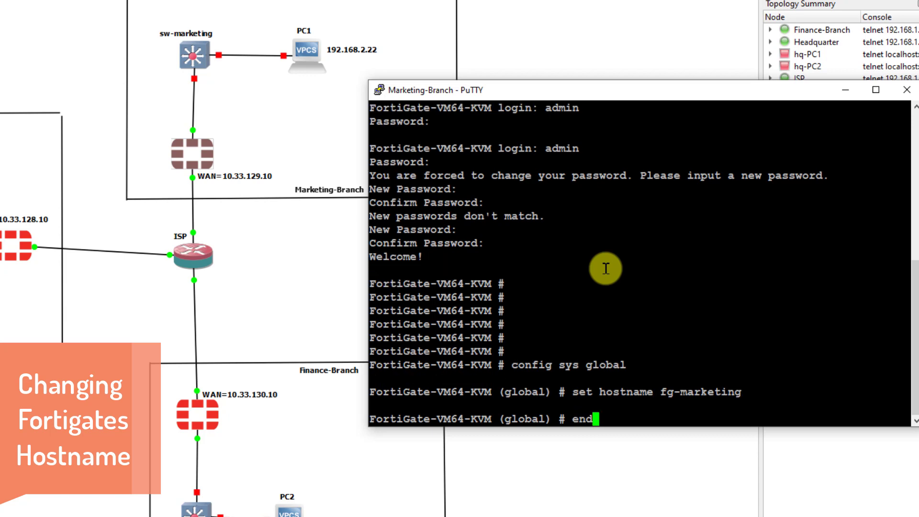
pyautogui.press('Return')
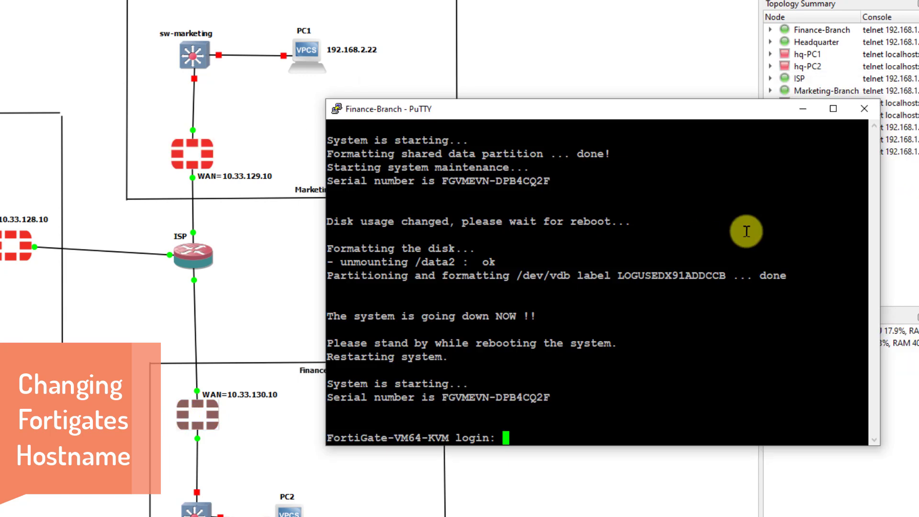
# - Log in to the Finance-Branch FortiGate, set a new password, and rename it fg-finance
pyautogui.write('admin')
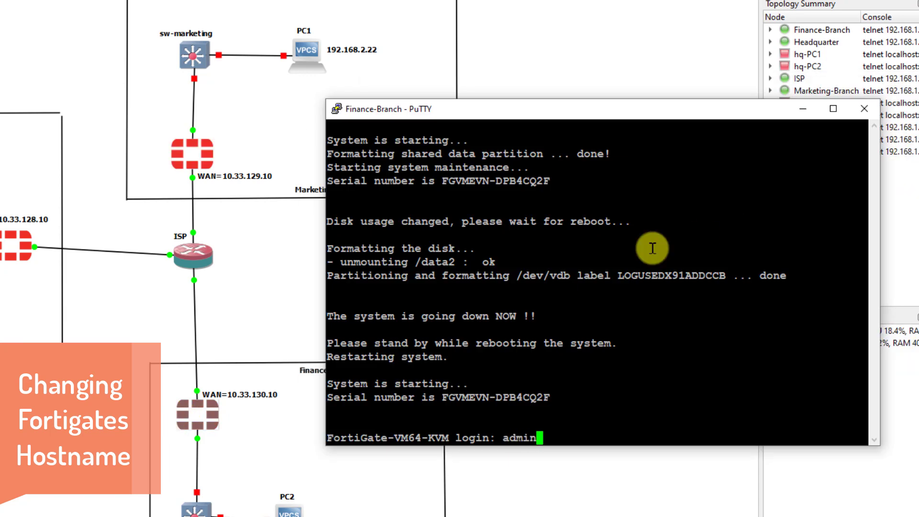
pyautogui.moveTo(510, 111); pyautogui.dragTo(547, 113)
pyautogui.press('Return')
pyautogui.press('Return')
pyautogui.press('Return')
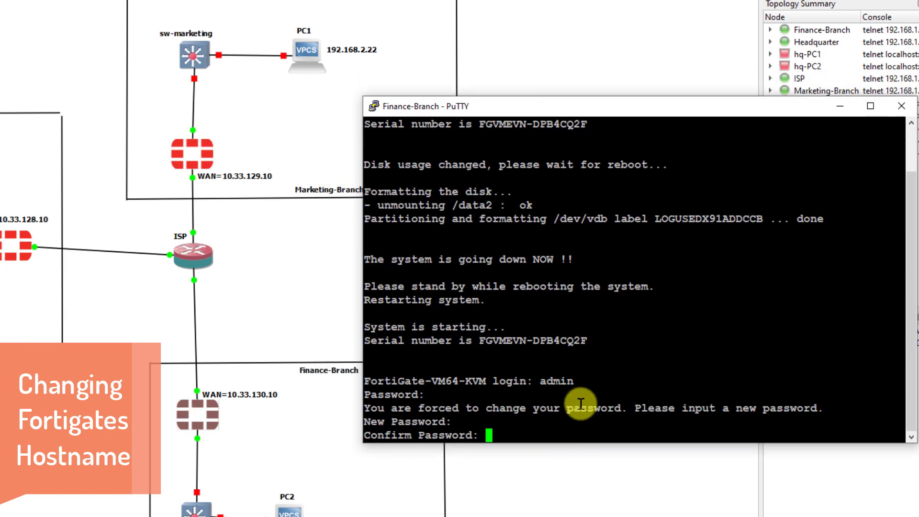
pyautogui.press('Return')
pyautogui.press('Return')
pyautogui.press('Return')
pyautogui.write('config sys i')
pyautogui.write('lobal')
pyautogui.press('Return')
pyautogui.write('set hostname fg-')
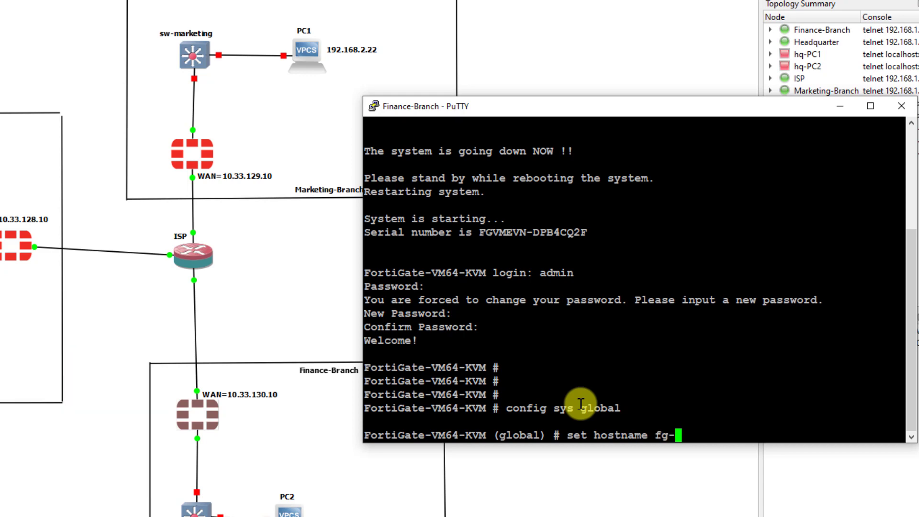
pyautogui.write('finance')
pyautogui.press('Return')
pyautogui.write('end')
pyautogui.press('Return')
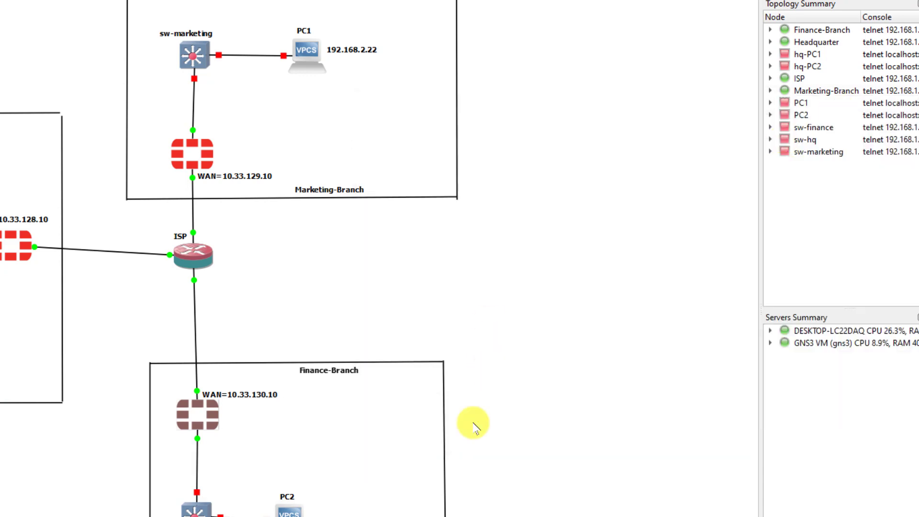
# - Reopen the Headquarter firewall's console from the GNS3 canvas
pyautogui.moveTo(333, 164); pyautogui.dragTo(204, 272)
pyautogui.rightClick(265, 219)
pyautogui.click(393, 240)
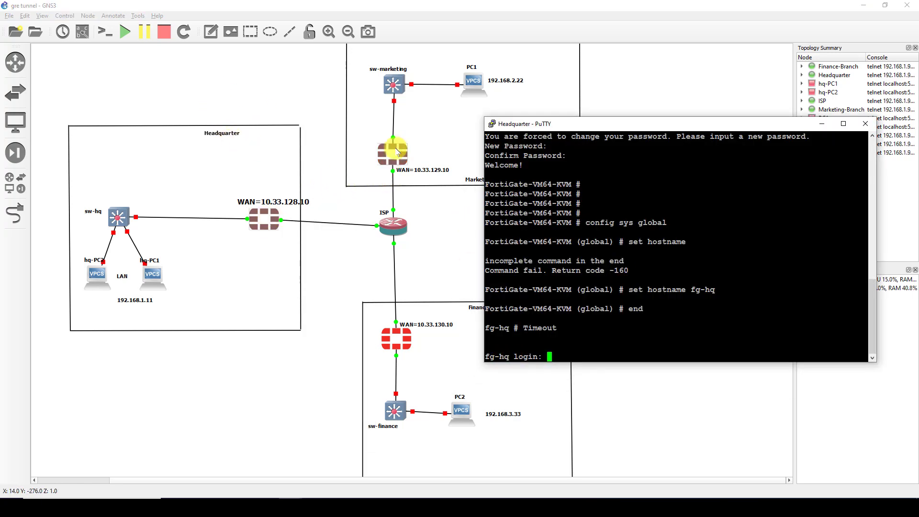
# - Check the fg-marketing and fg-finance prompts in their consoles, hide them, and select the ISP router
pyautogui.doubleClick(397, 156)
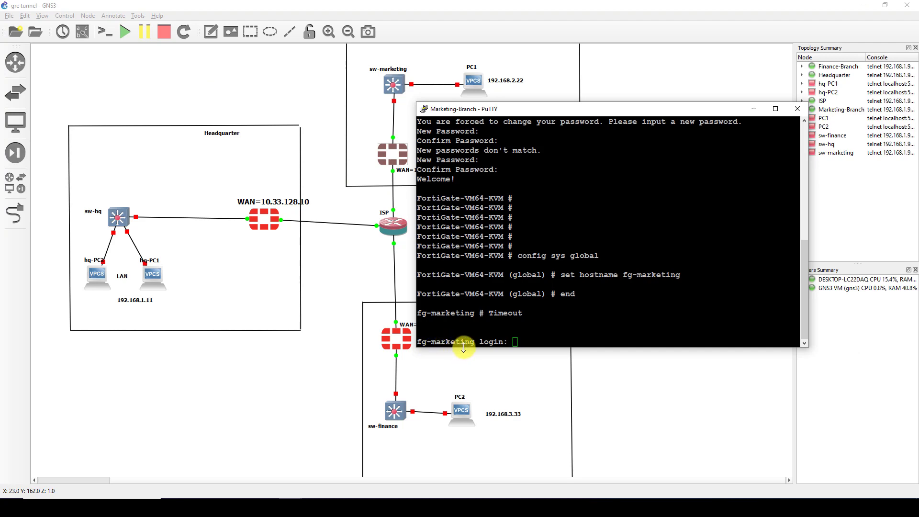
pyautogui.click(754, 109)
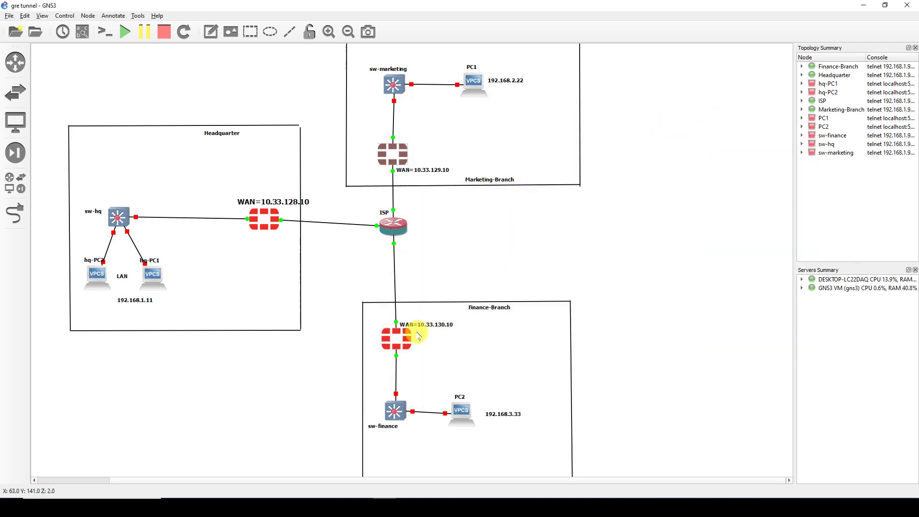
pyautogui.doubleClick(396, 339)
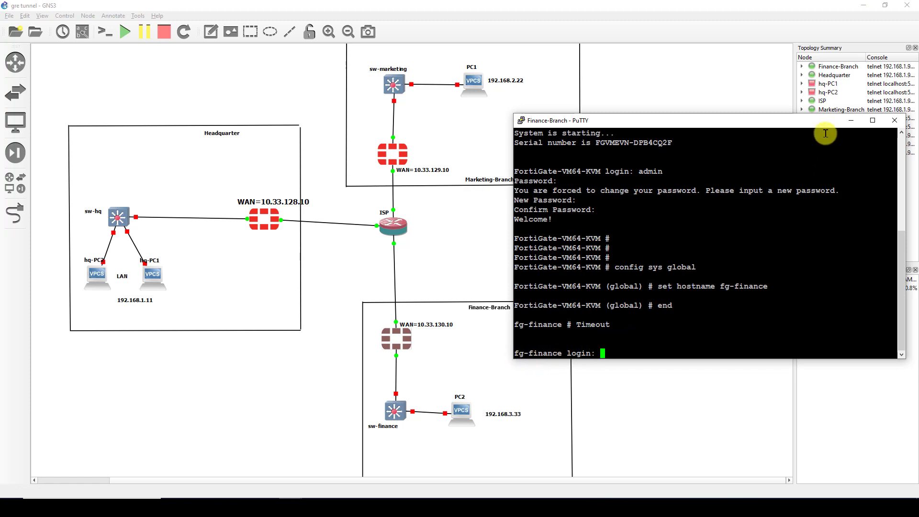
pyautogui.click(851, 120)
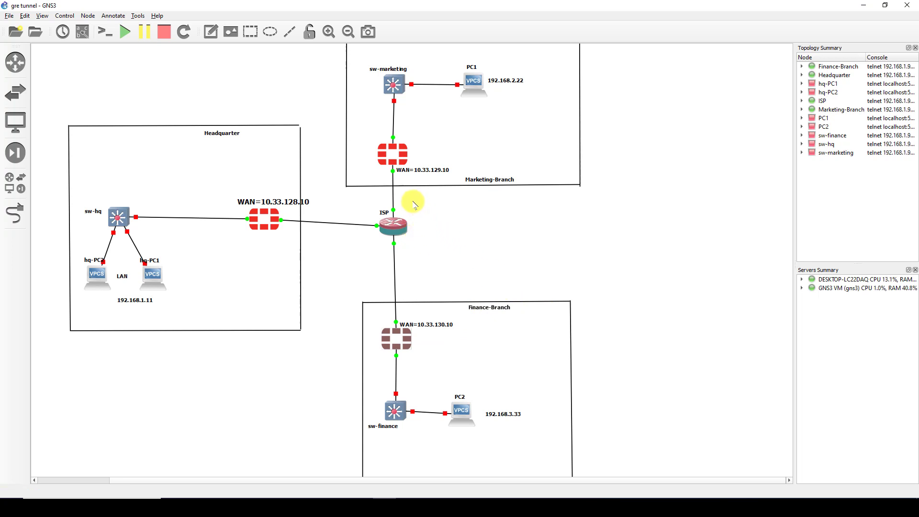
pyautogui.moveTo(420, 194); pyautogui.dragTo(348, 257)
pyautogui.click(390, 226)
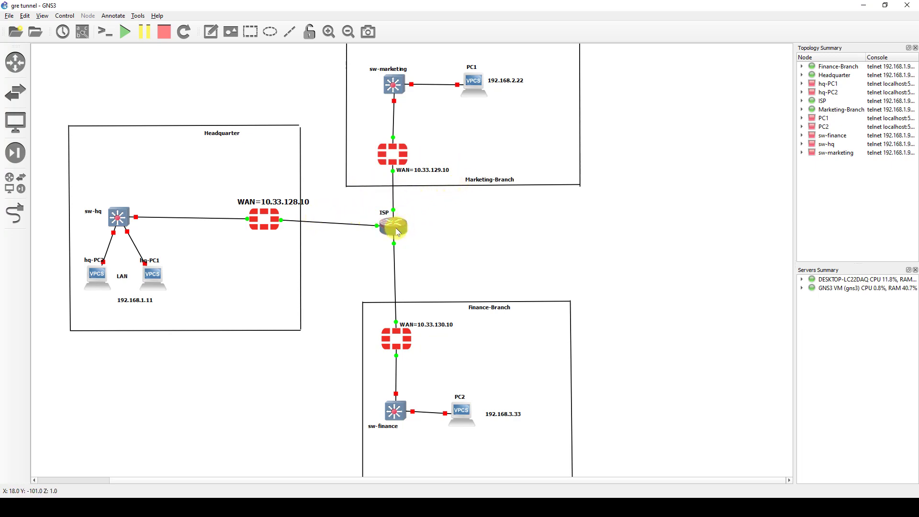
# - Log in to the ISP MikroTik as admin, decline the license, and skip the password change
pyautogui.doubleClick(398, 232)
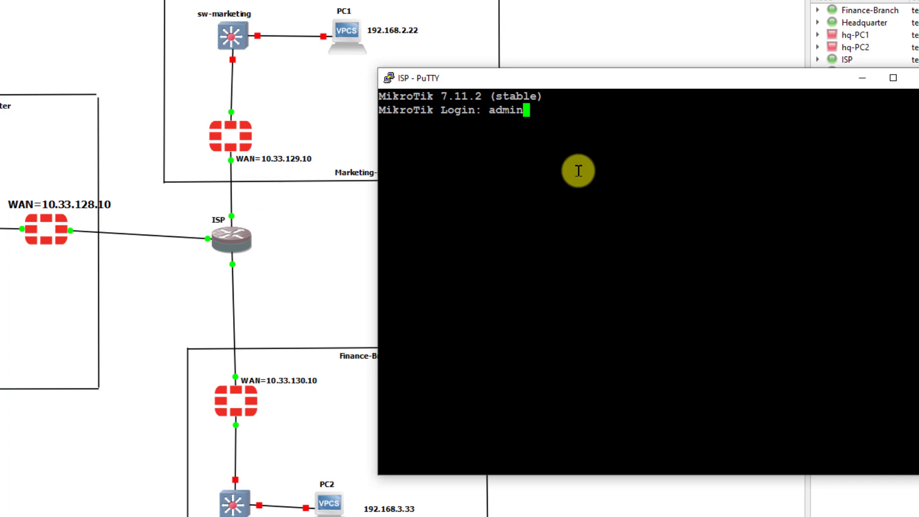
pyautogui.press('Return')
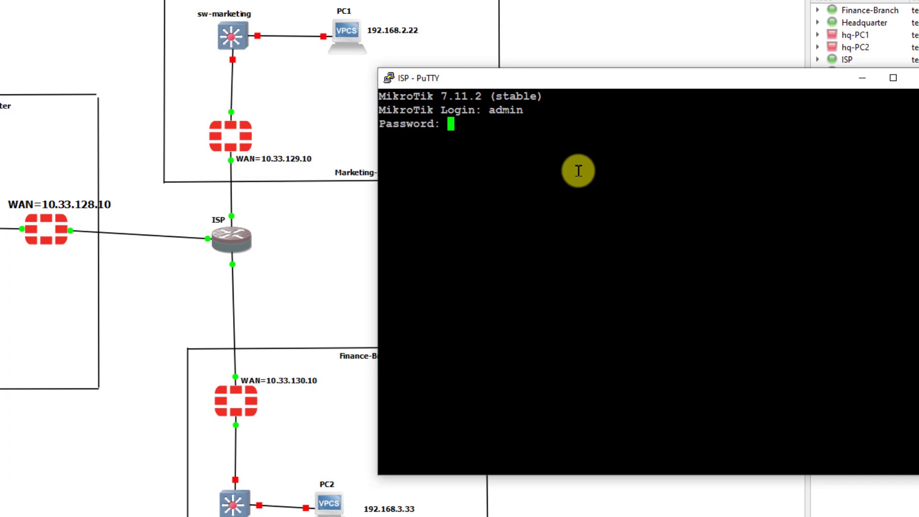
pyautogui.press('Return')
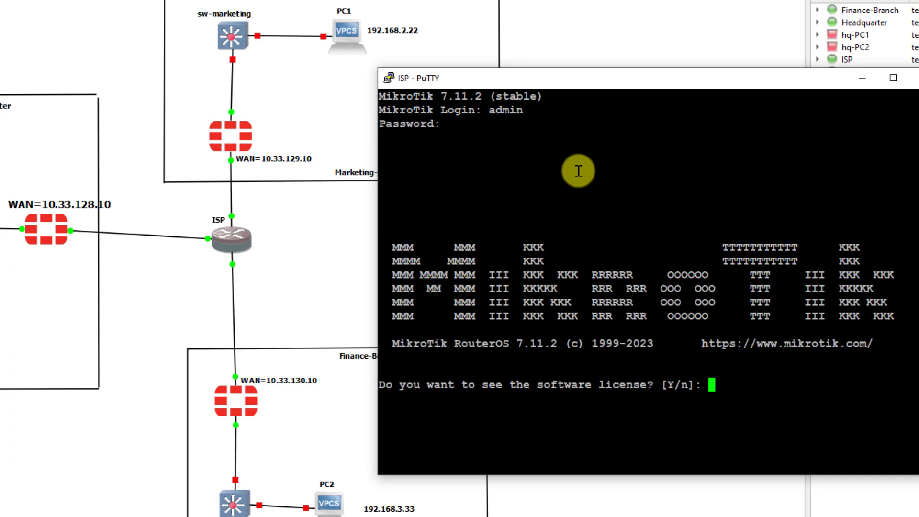
pyautogui.write('n')
pyautogui.press('Return')
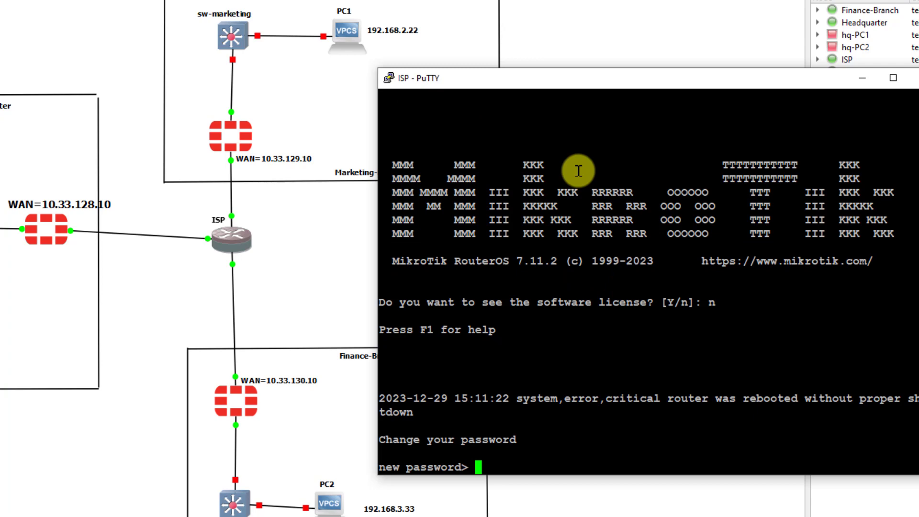
pyautogui.press('Return')
pyautogui.press('Return')
pyautogui.press('Return')
pyautogui.press('Return')
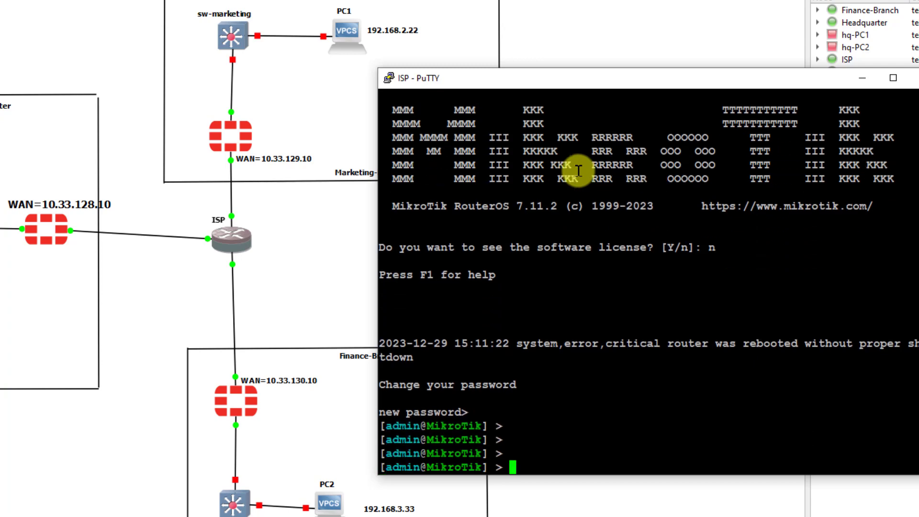
pyautogui.press('Return')
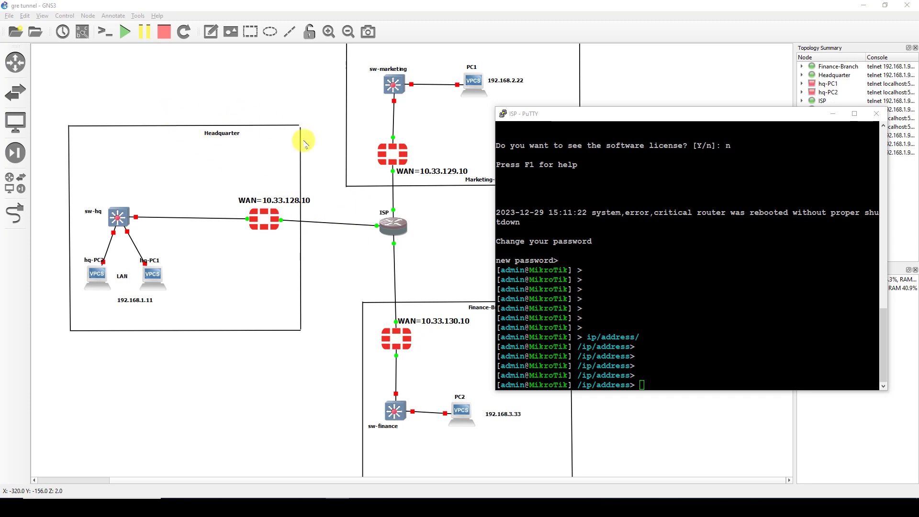
pyautogui.click(348, 241)
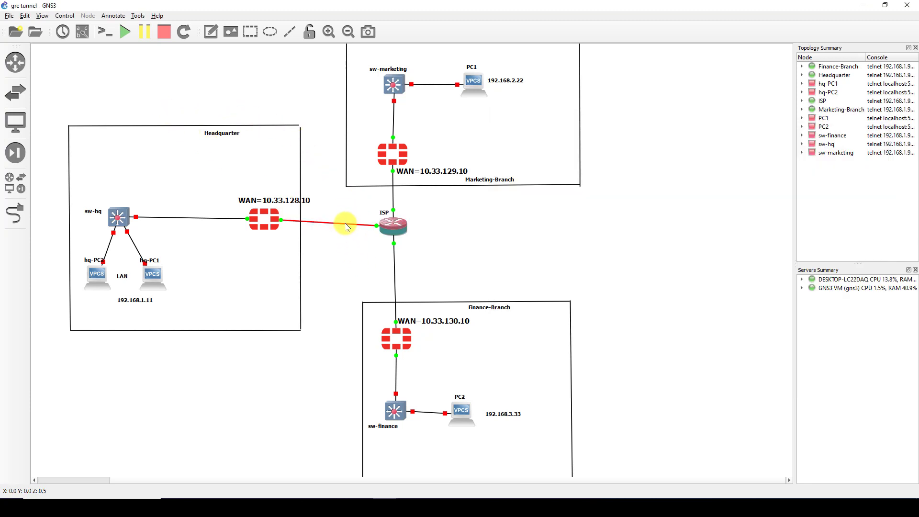
# - Add address 10.33.128.1/24 on ether1 of the ISP router
pyautogui.doubleClick(403, 231)
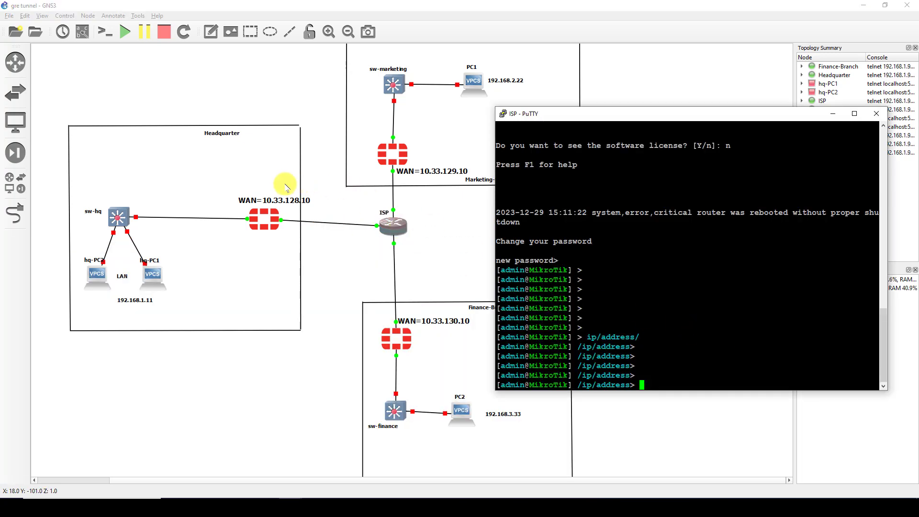
pyautogui.moveTo(274, 200); pyautogui.dragTo(260, 199)
pyautogui.click(551, 268)
pyautogui.hotkey('alt', 'Tab')
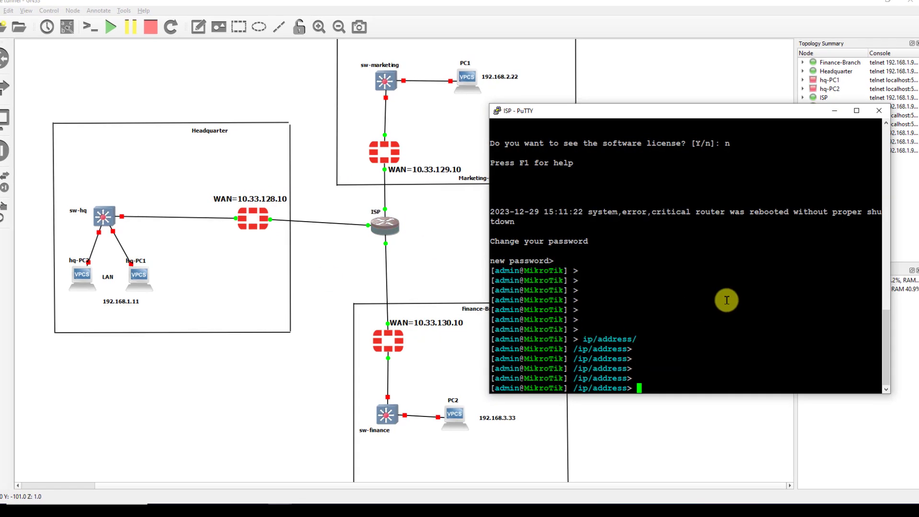
pyautogui.write('add address=')
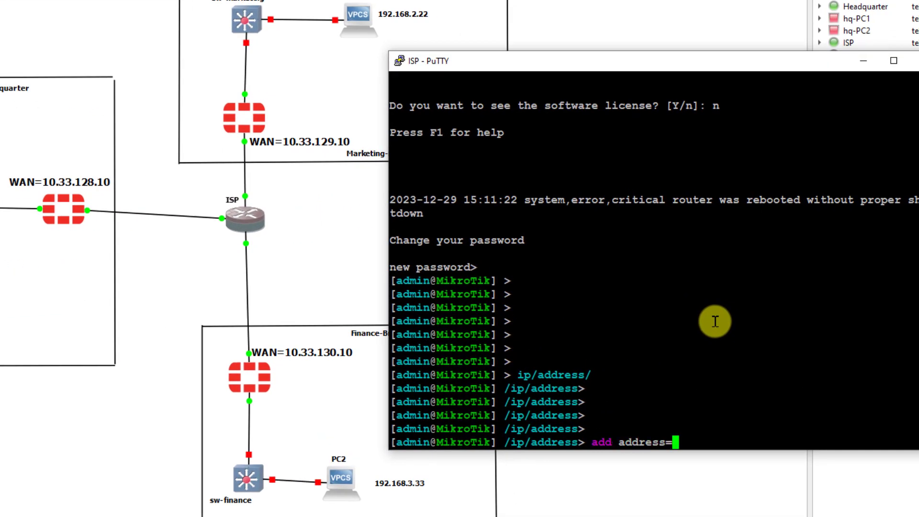
pyautogui.write('10.')
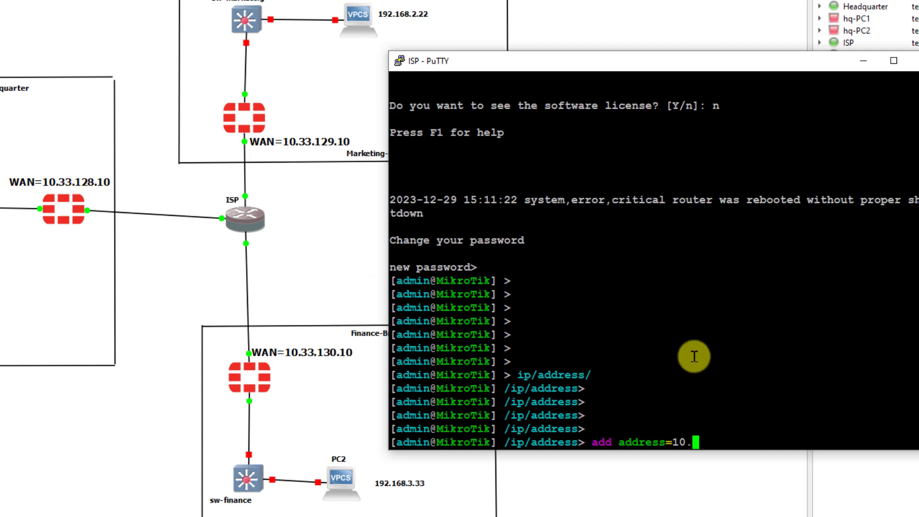
pyautogui.write('33.128.')
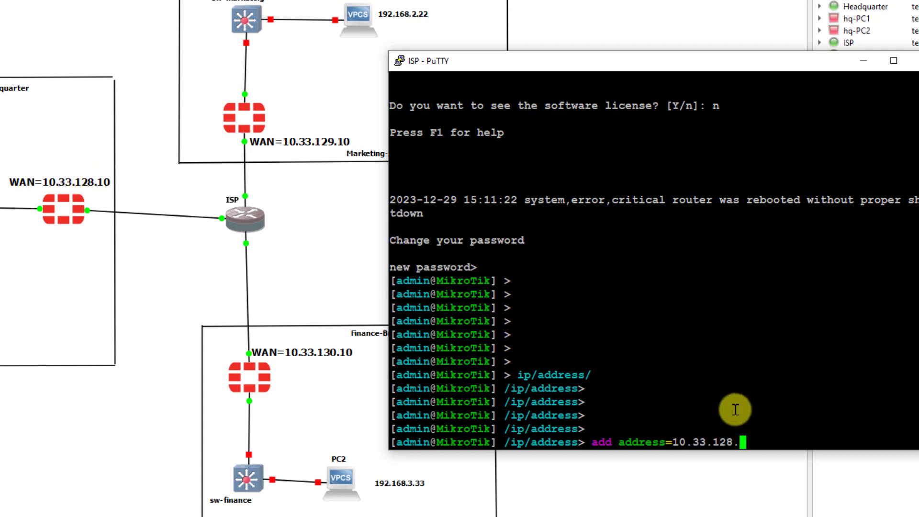
pyautogui.write('1/24')
pyautogui.press('Tab')
pyautogui.press('Tab')
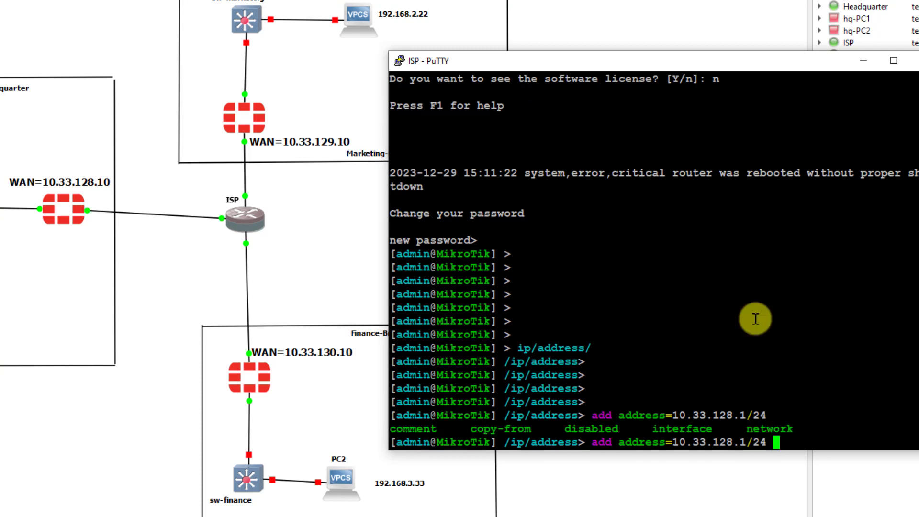
pyautogui.write('interface=')
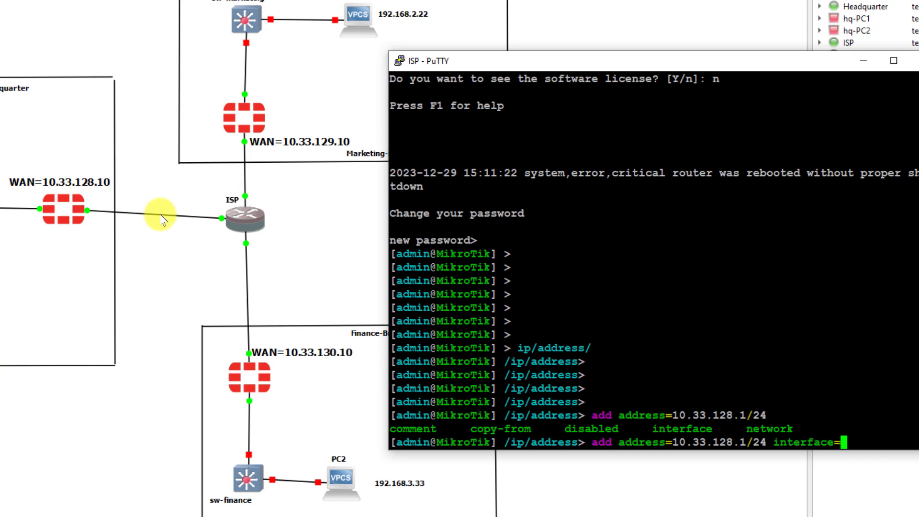
pyautogui.write('ether`')
pyautogui.press('BackSpace')
pyautogui.press('BackSpace')
pyautogui.press('BackSpace')
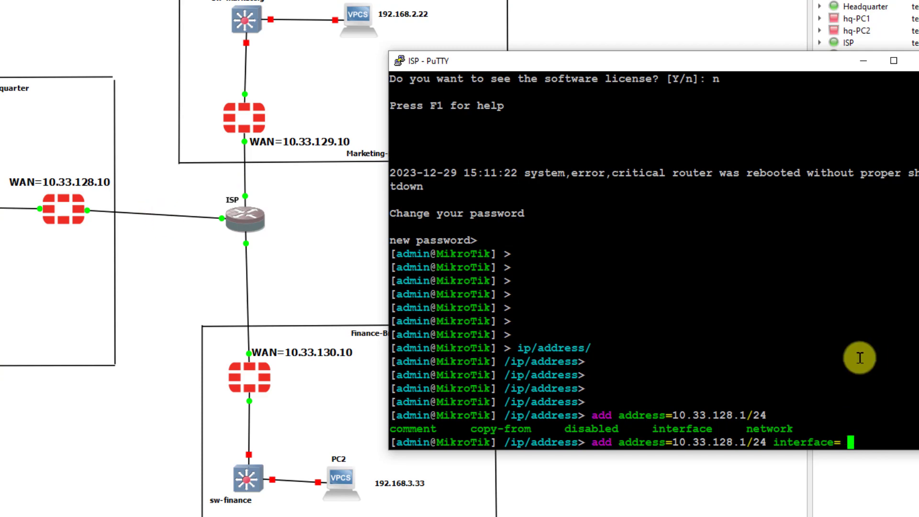
pyautogui.write('ether1')
pyautogui.press('Return')
pyautogui.press('Return')
pyautogui.press('Return')
pyautogui.press('Return')
pyautogui.press('Return')
pyautogui.press('Return')
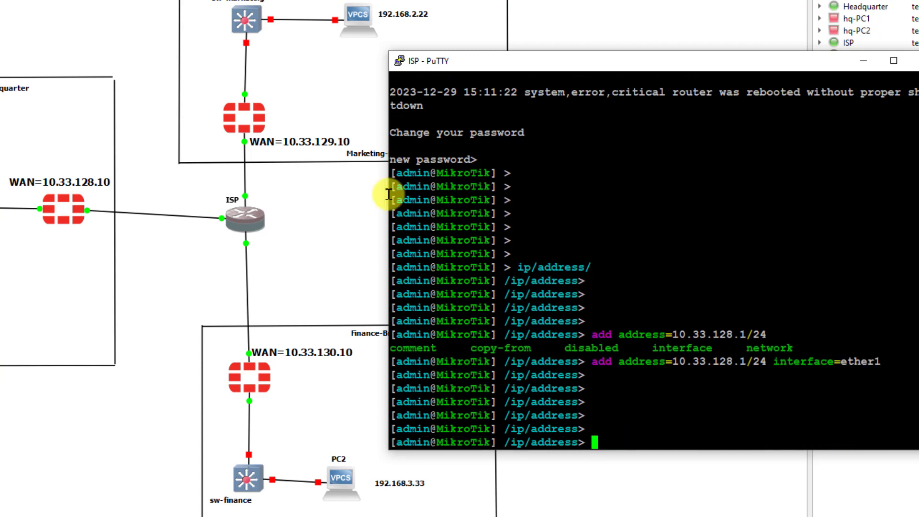
# - Add address 10.33.129.1/24 on ether2 of the ISP router
pyautogui.click(297, 203)
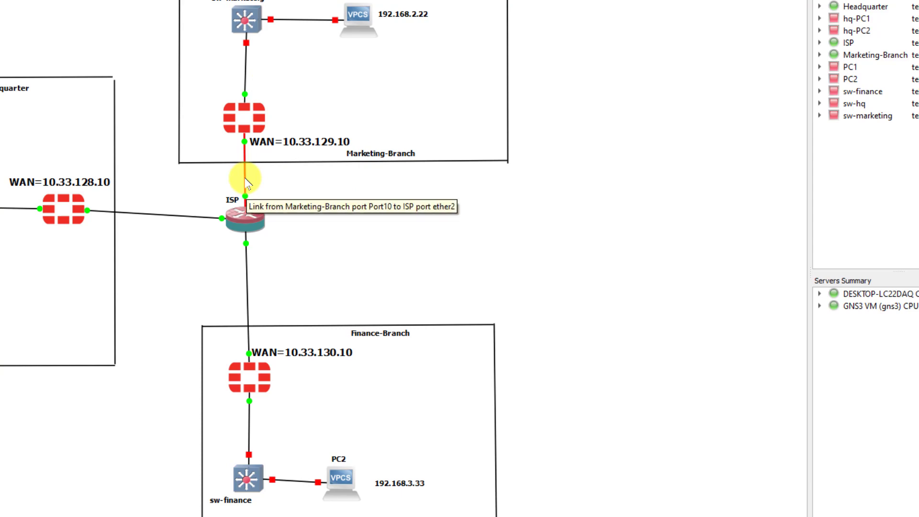
pyautogui.doubleClick(245, 217)
pyautogui.write('add add')
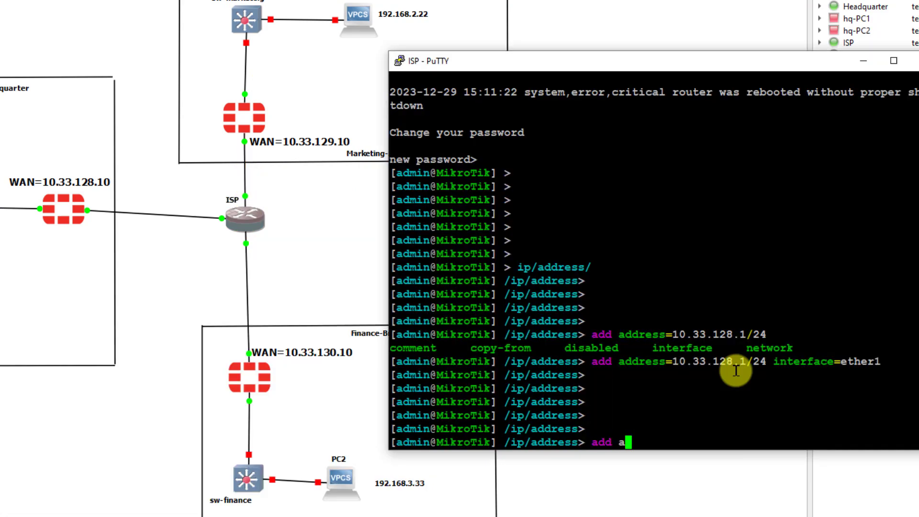
pyautogui.press('Tab')
pyautogui.write('10.33.12')
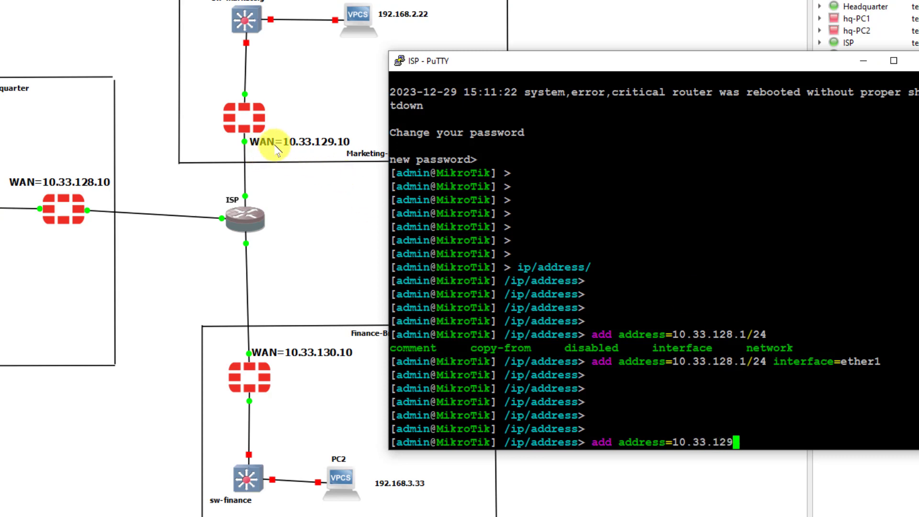
pyautogui.write('9')
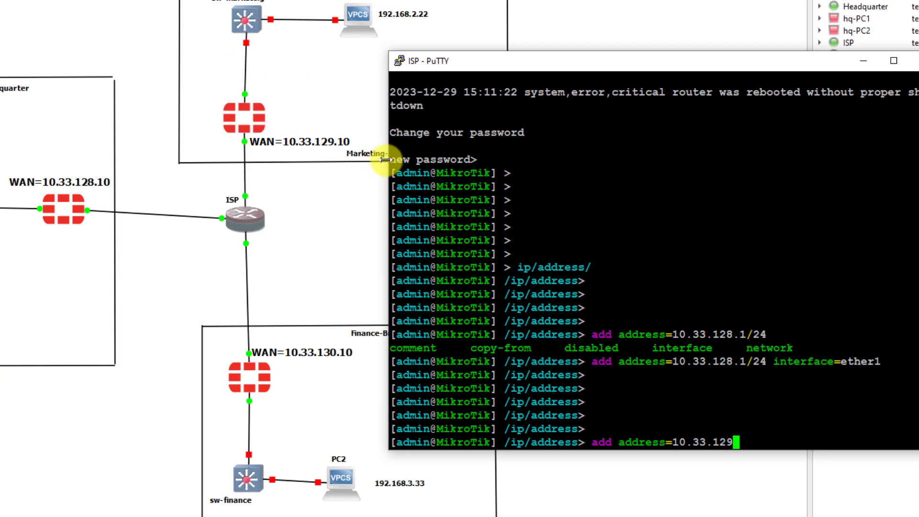
pyautogui.moveTo(386, 159); pyautogui.dragTo(420, 159)
pyautogui.write('.1/24')
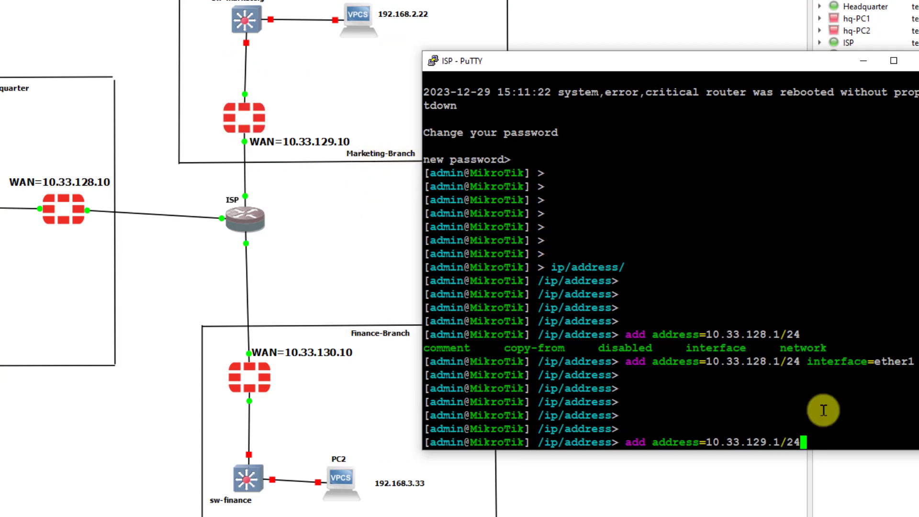
pyautogui.write(' interface=ether')
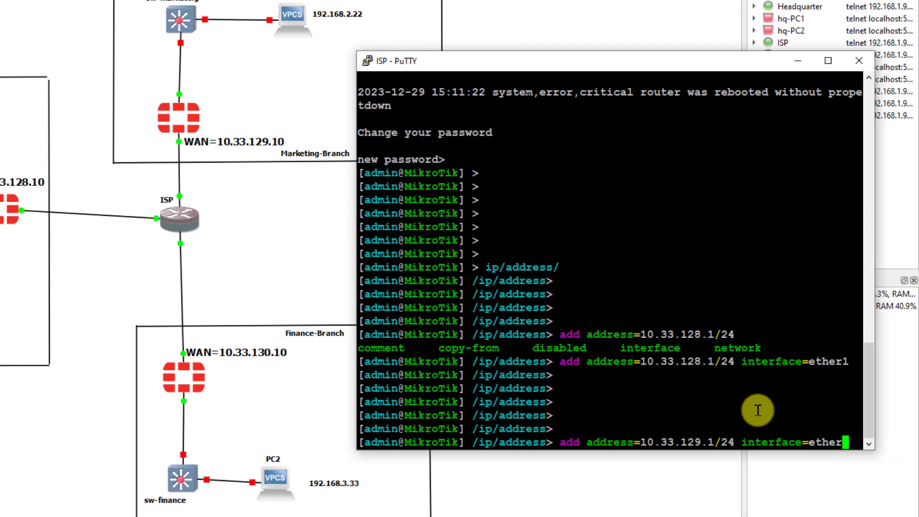
pyautogui.press('Return')
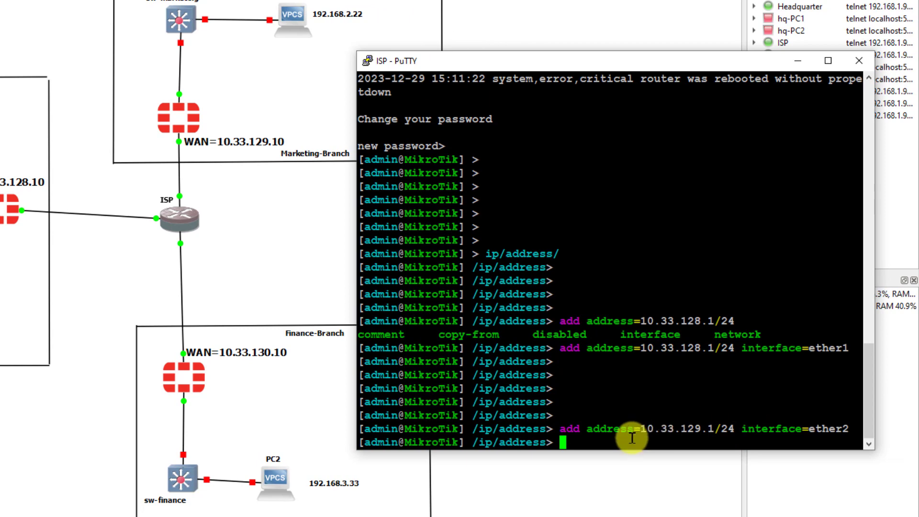
# - Add address 10.33.130.1/24 on ether3 of the ISP router
pyautogui.click(141, 301)
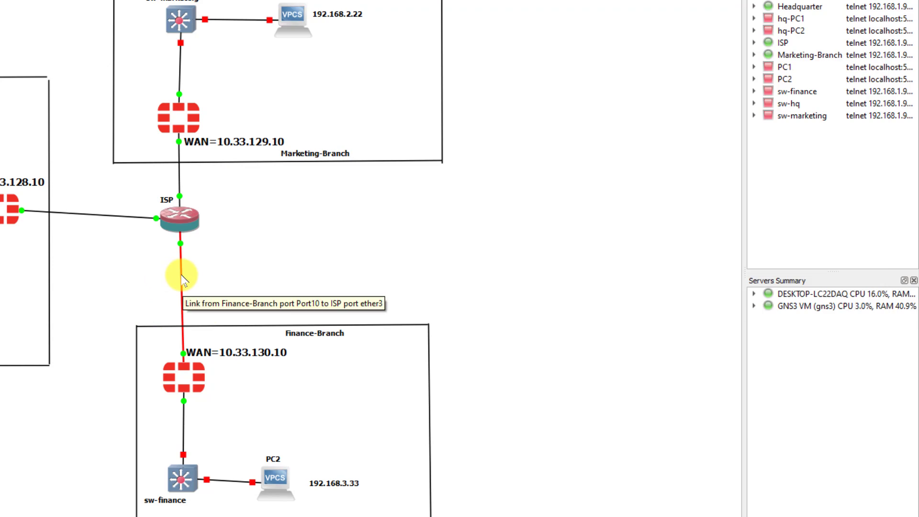
pyautogui.doubleClick(181, 217)
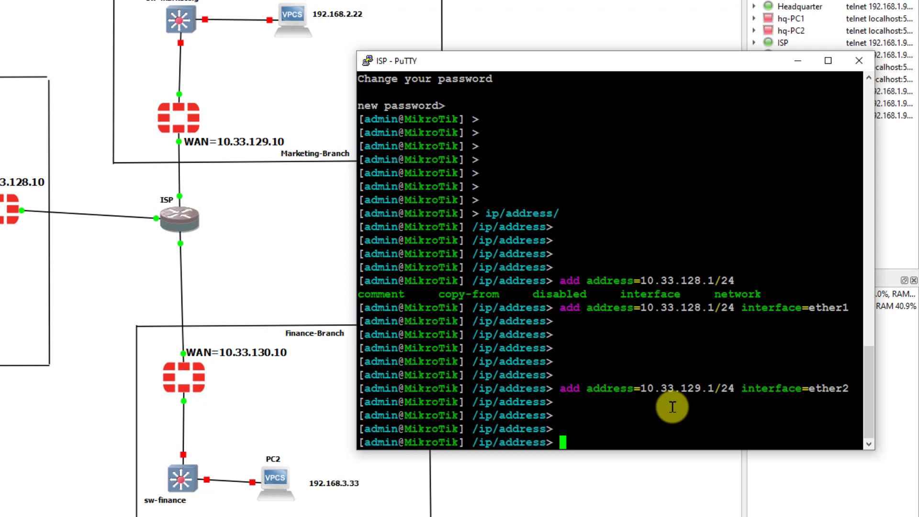
pyautogui.write('add address=')
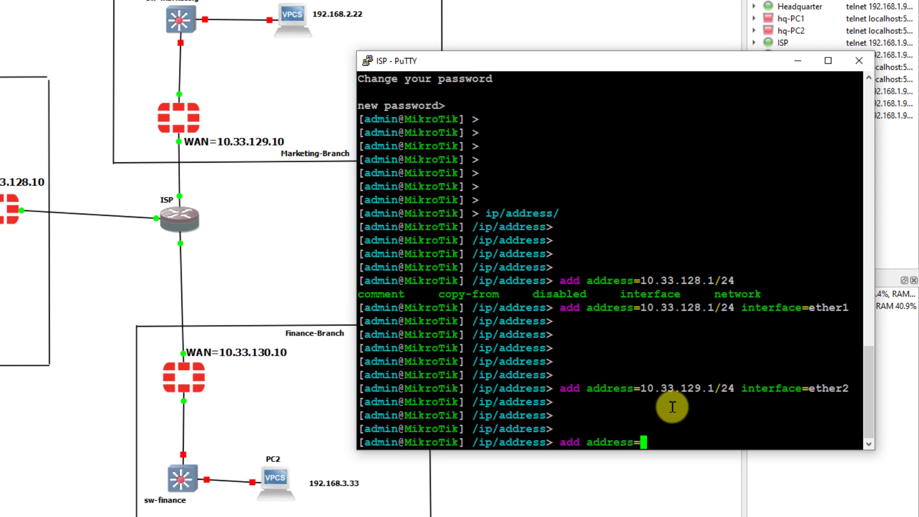
pyautogui.write('10.33.130')
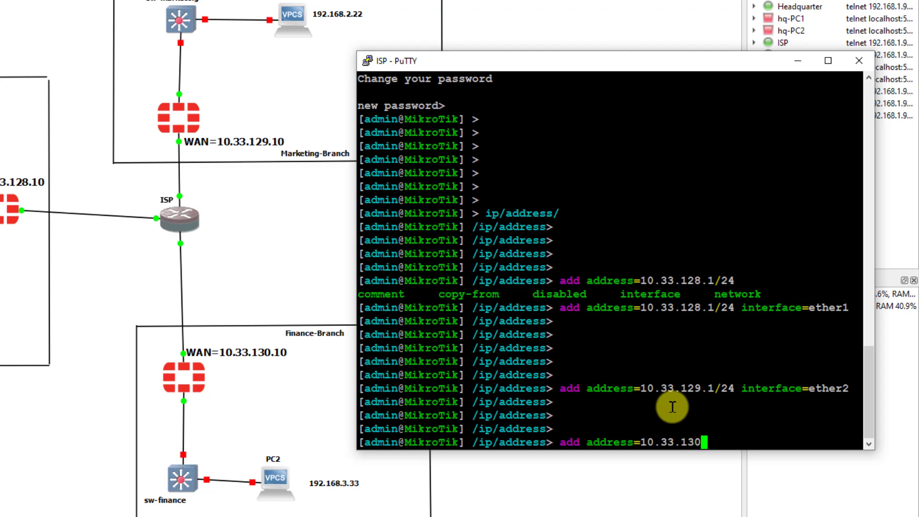
pyautogui.write('.1/24')
pyautogui.write(' interface=ether')
pyautogui.write('1')
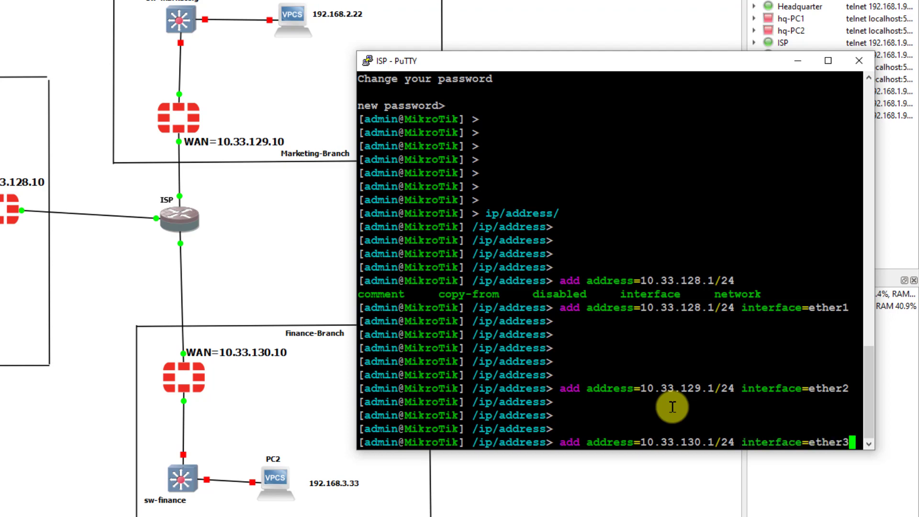
pyautogui.press('Return')
pyautogui.press('Return')
pyautogui.press('Return')
pyautogui.press('Return')
pyautogui.press('Return')
pyautogui.press('Return')
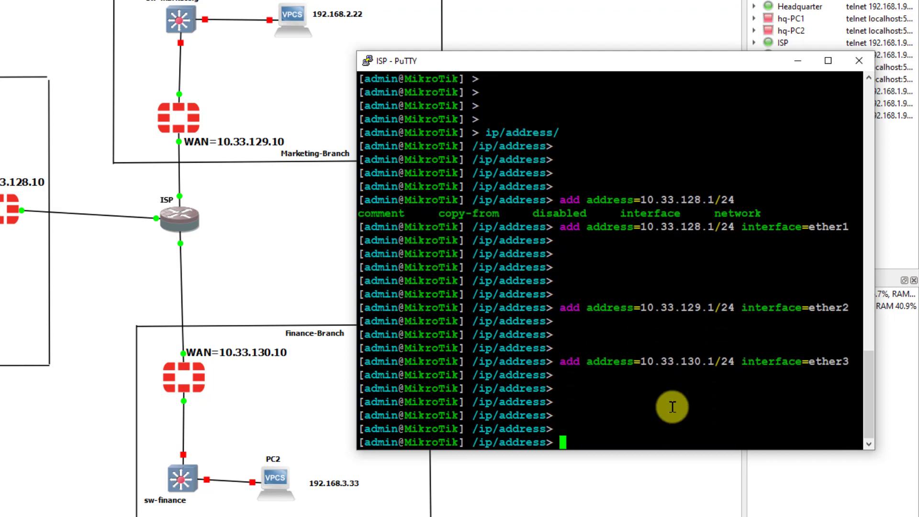
# - Return to the root menu and ping 10.33.128.1, getting 6 of 6 replies
pyautogui.write('../../')
pyautogui.press('Return')
pyautogui.press('Return')
pyautogui.press('Return')
pyautogui.press('Return')
pyautogui.press('Return')
pyautogui.press('Return')
pyautogui.press('Return')
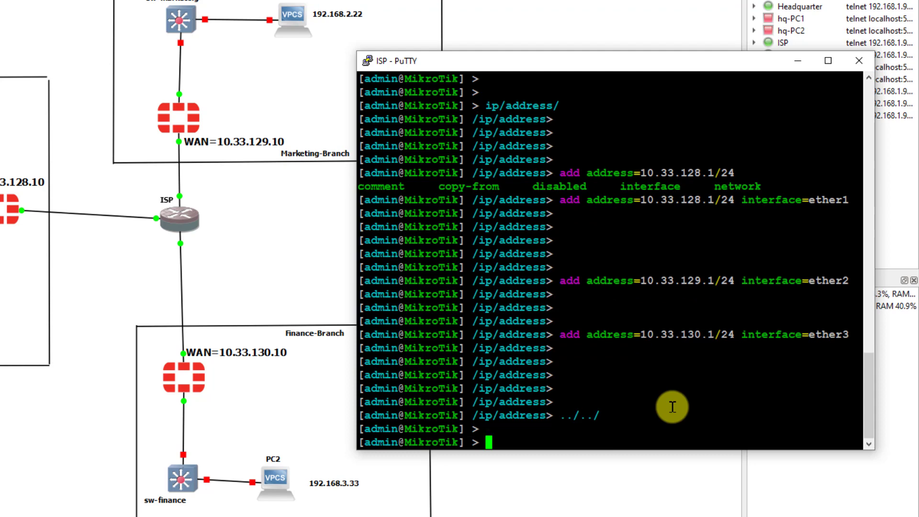
pyautogui.write('pi')
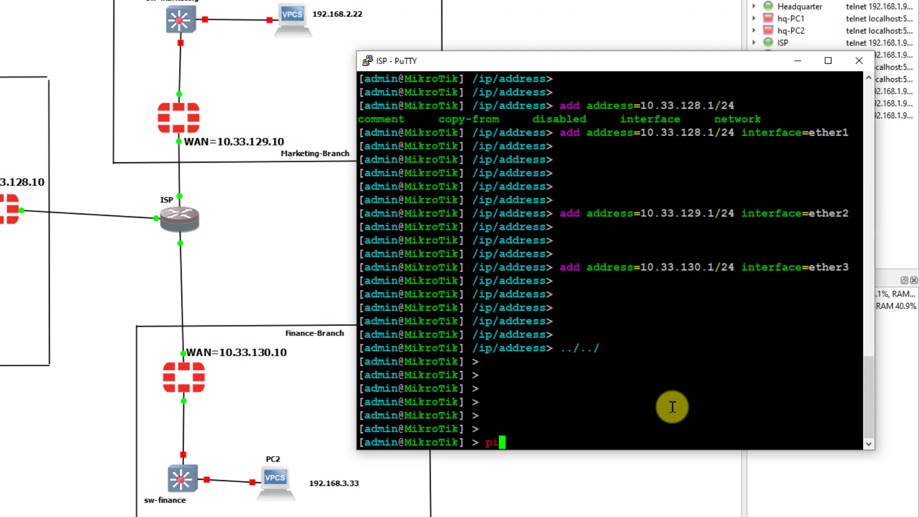
pyautogui.write('ng 10.33')
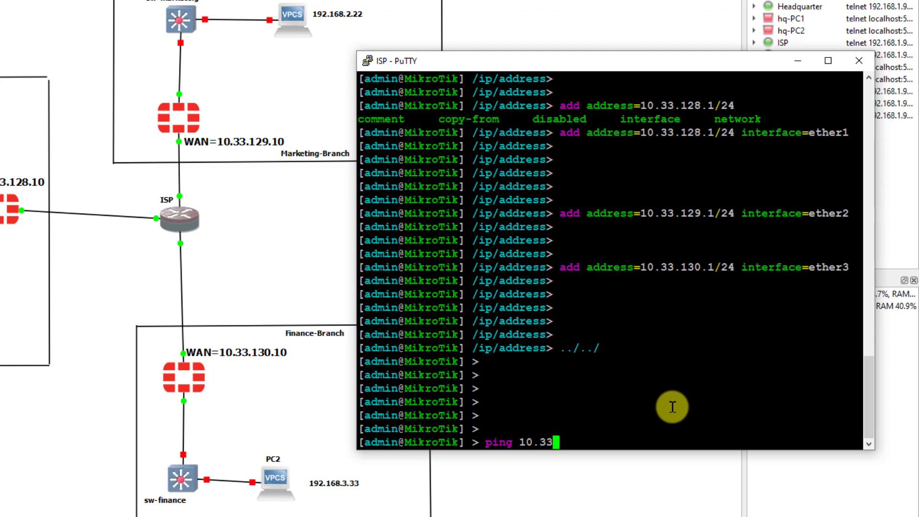
pyautogui.write('.12')
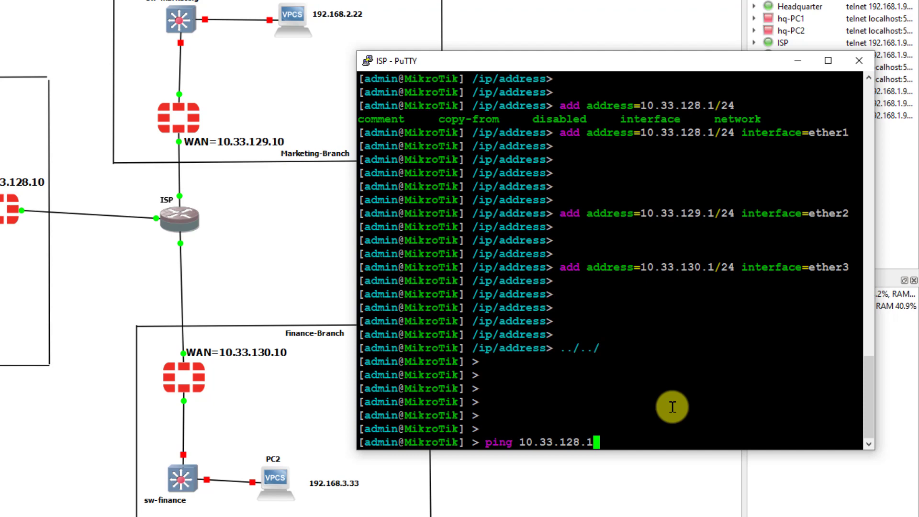
pyautogui.write('8.1')
pyautogui.press('Return')
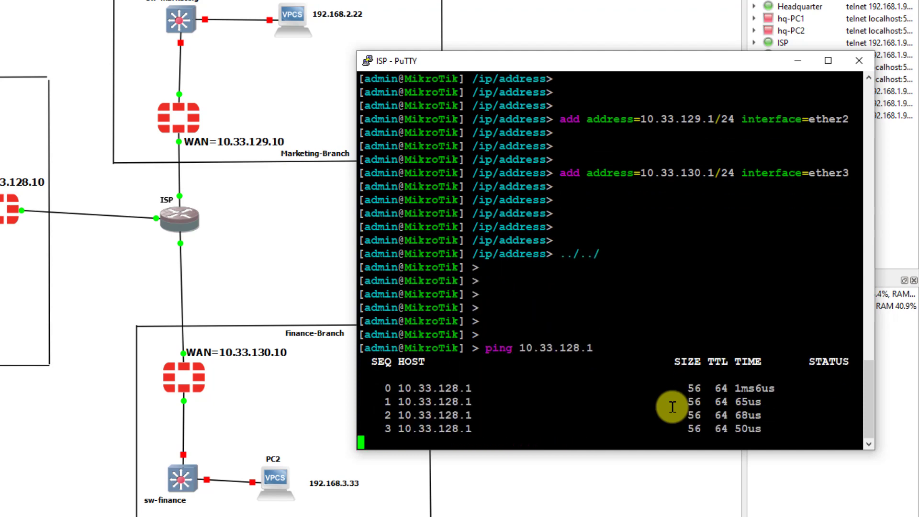
pyautogui.hotkey('ctrl', 'c')
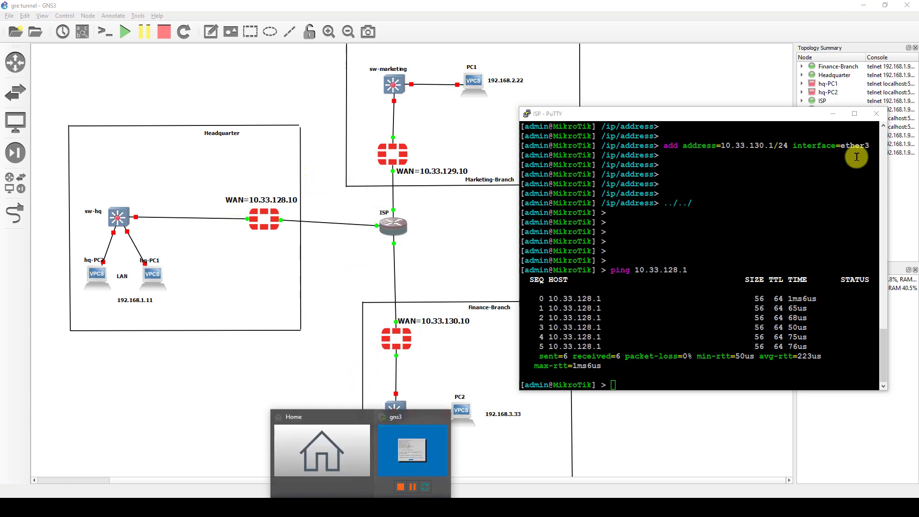
# - In VMware, inspect the gns3 VM's network adapters, confirming the second uses host-only VMnet5
pyautogui.click(833, 114)
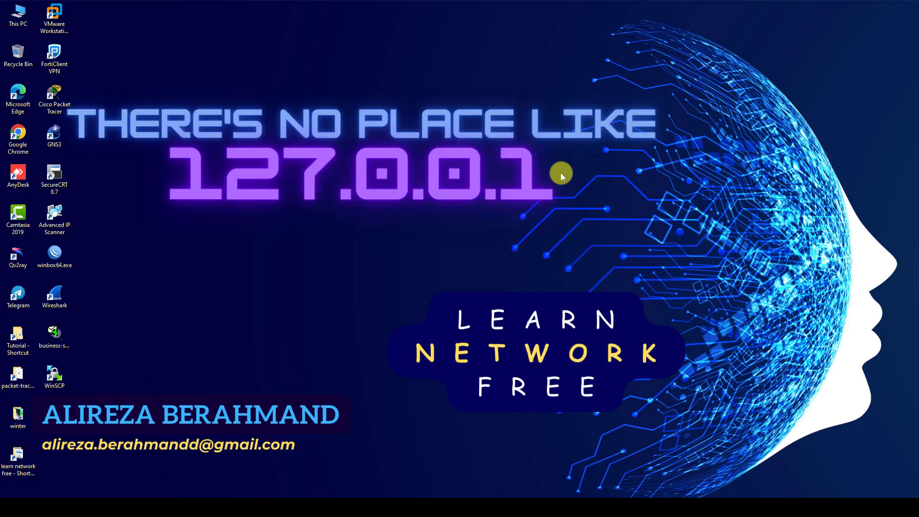
pyautogui.moveTo(356, 506)
pyautogui.click(416, 439)
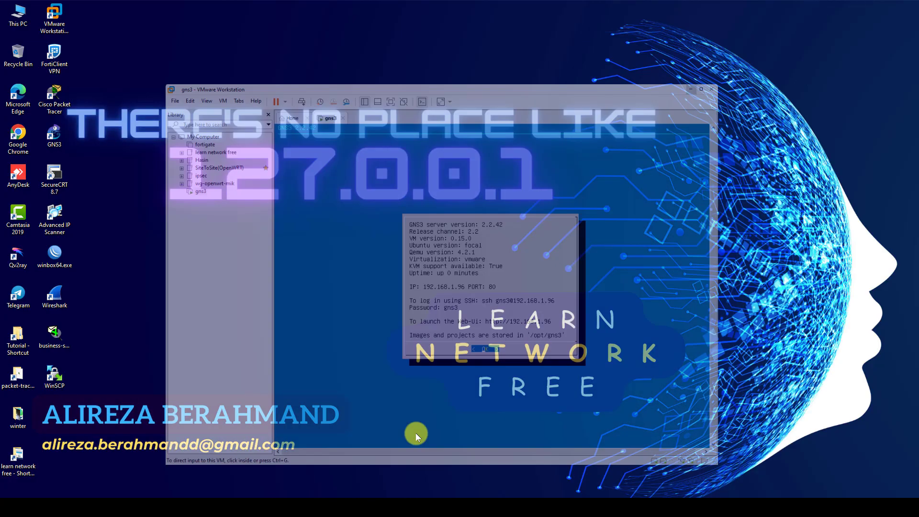
pyautogui.click(179, 147)
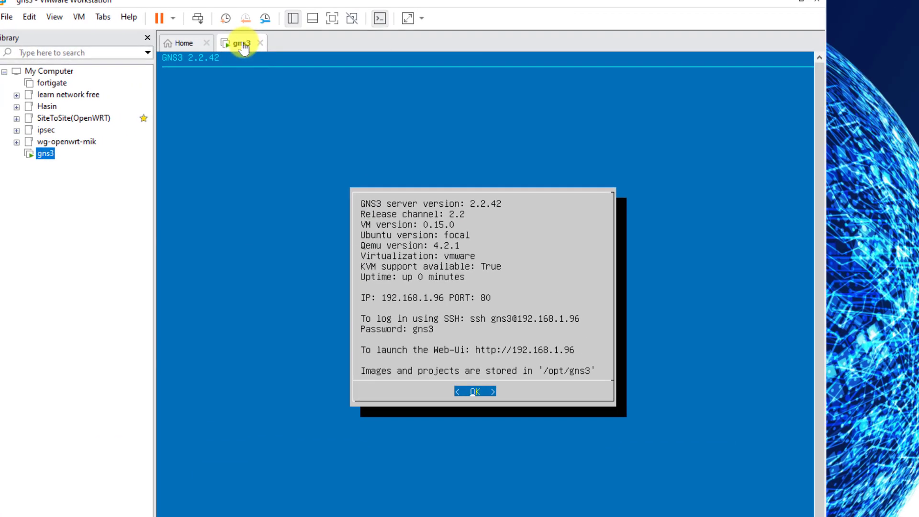
pyautogui.rightClick(289, 60)
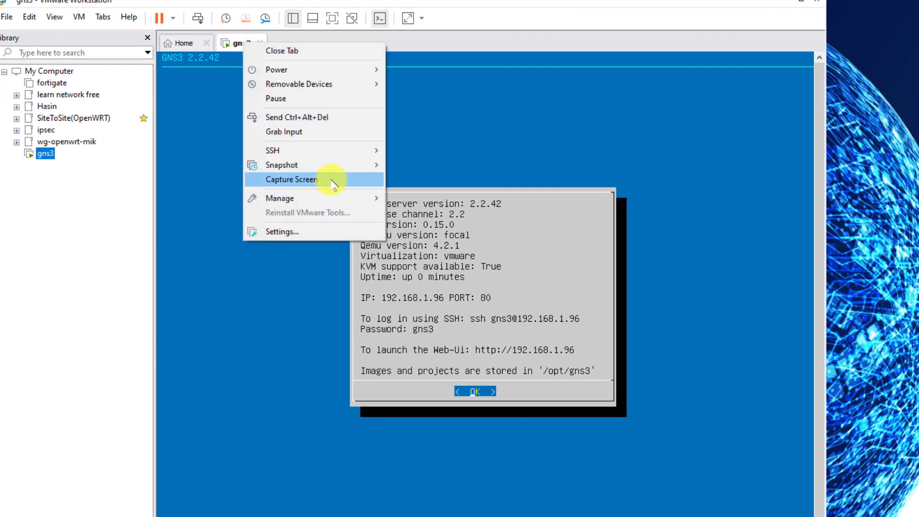
pyautogui.click(286, 232)
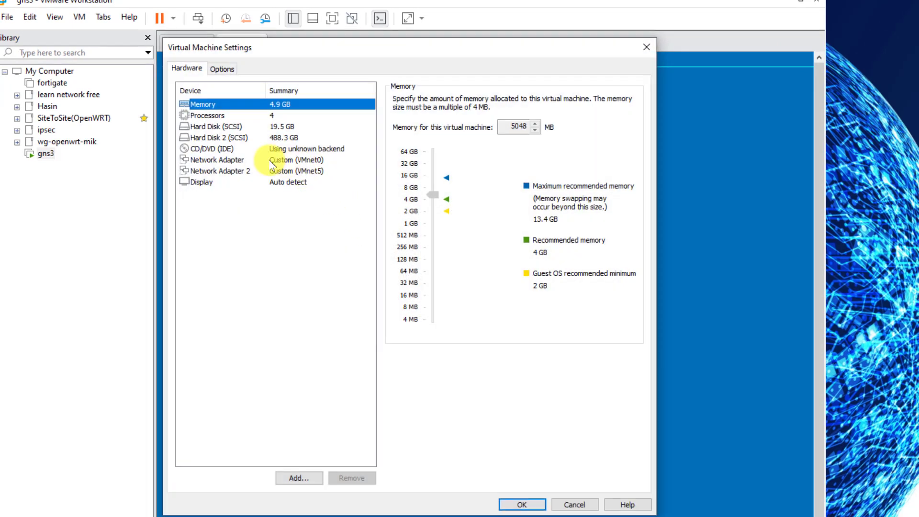
pyautogui.click(271, 163)
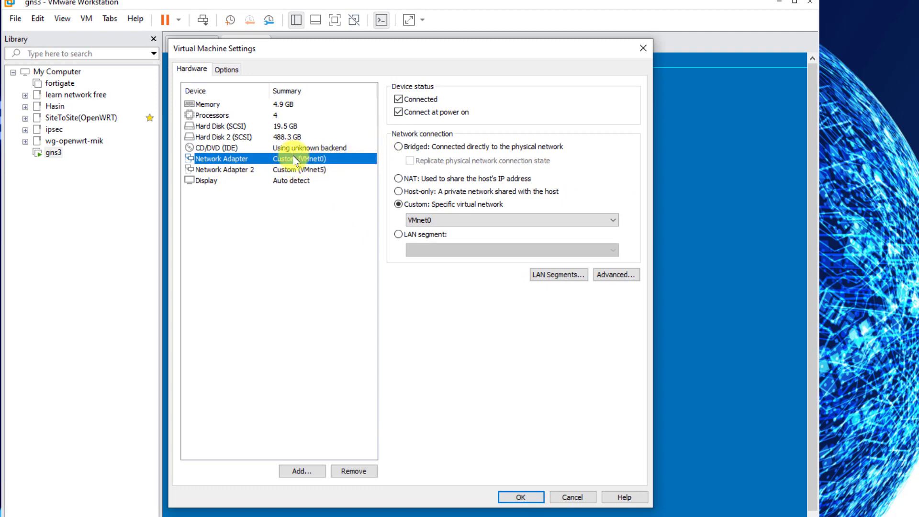
pyautogui.click(203, 171)
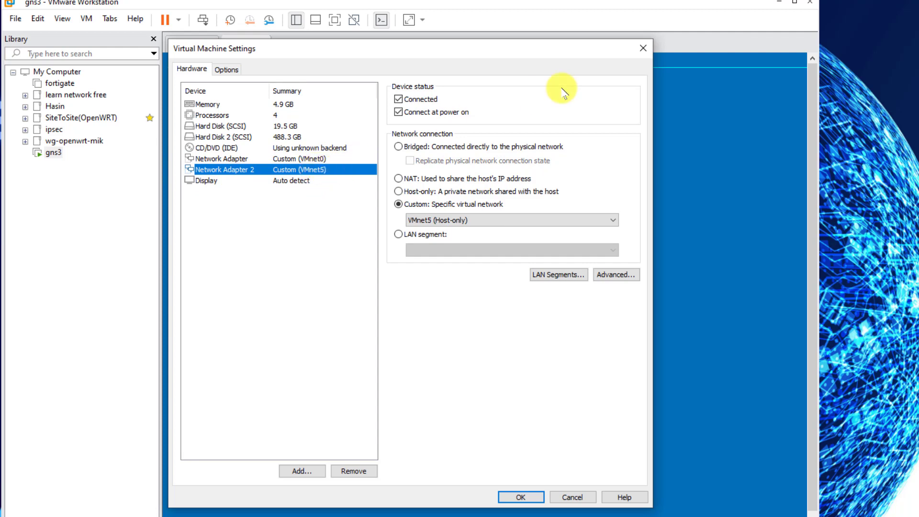
pyautogui.click(643, 48)
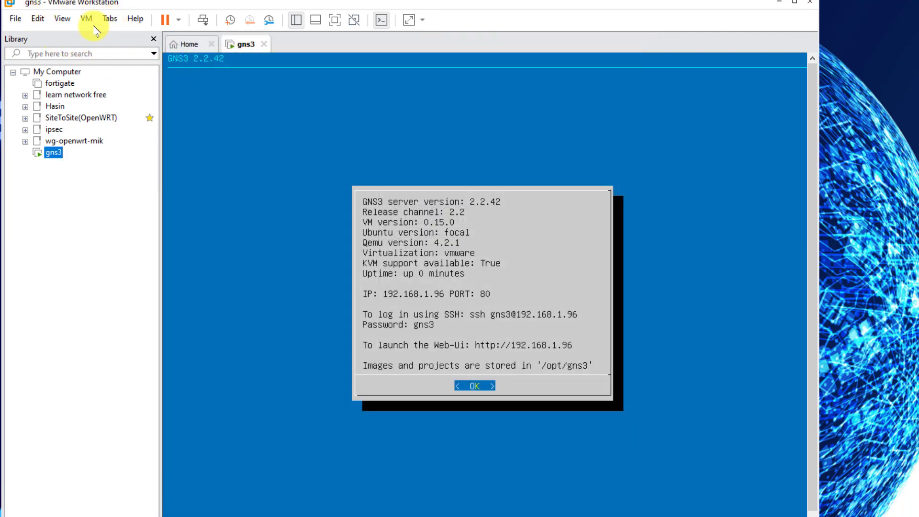
pyautogui.rightClick(58, 153)
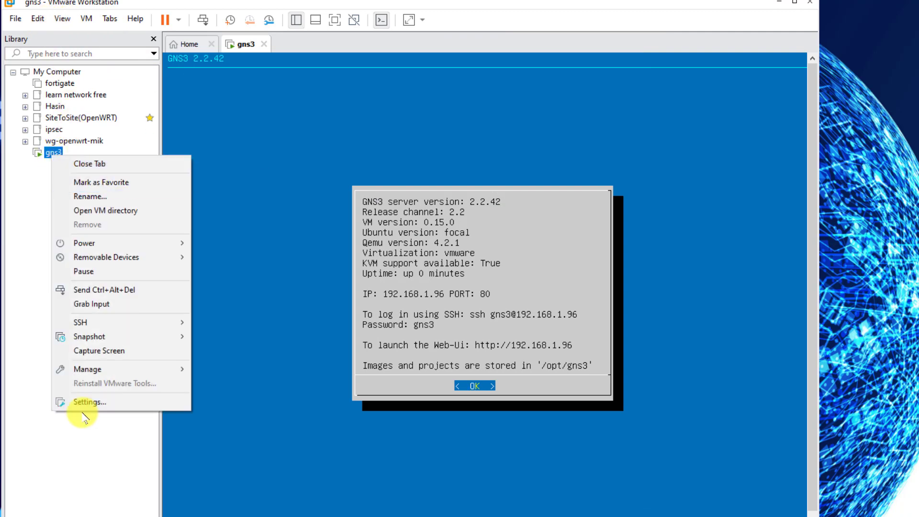
pyautogui.click(83, 403)
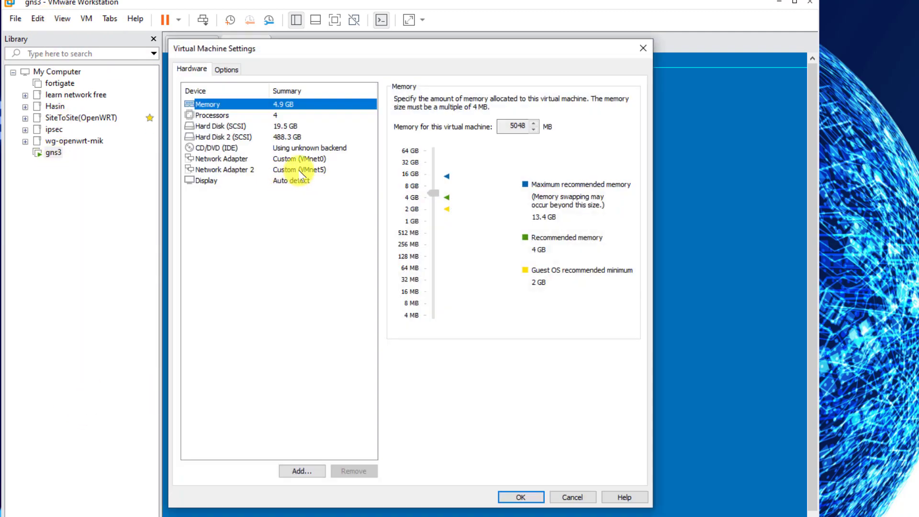
pyautogui.click(299, 170)
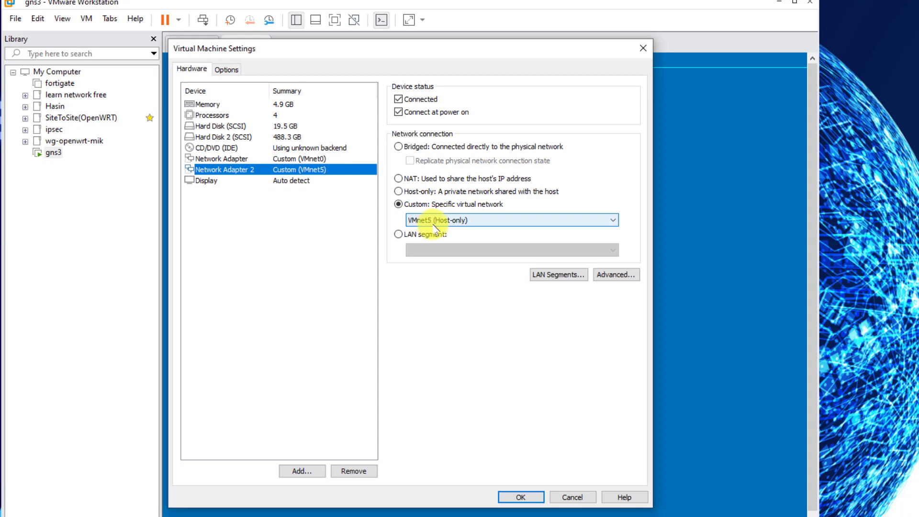
pyautogui.click(642, 48)
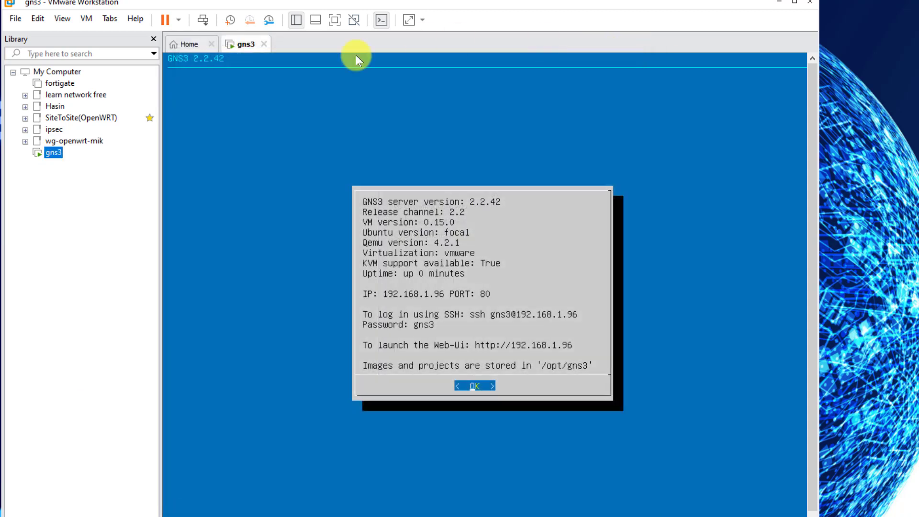
# - Check VMnet5's 10.33.50.0 subnet in the Virtual Network Editor and cancel without changes
pyautogui.click(37, 18)
pyautogui.click(62, 80)
pyautogui.click(288, 177)
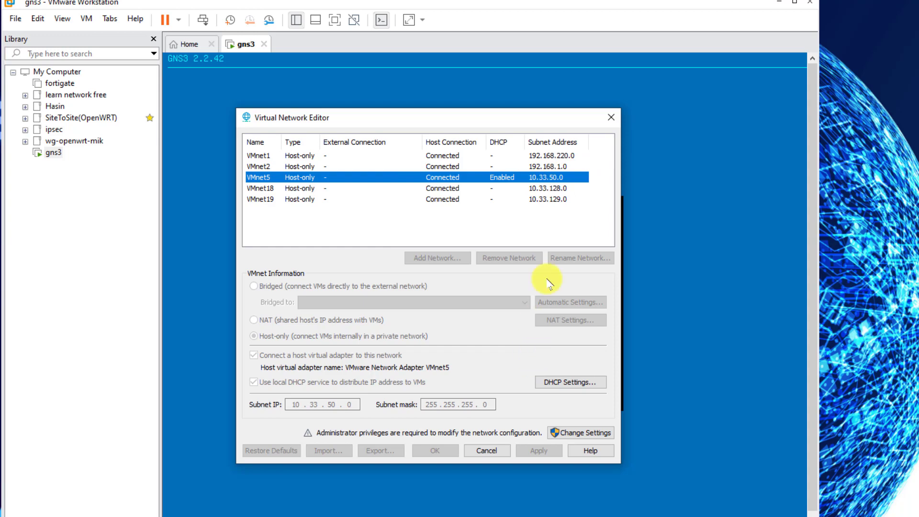
pyautogui.click(486, 451)
pyautogui.press('super+r')
pyautogui.press('Escape')
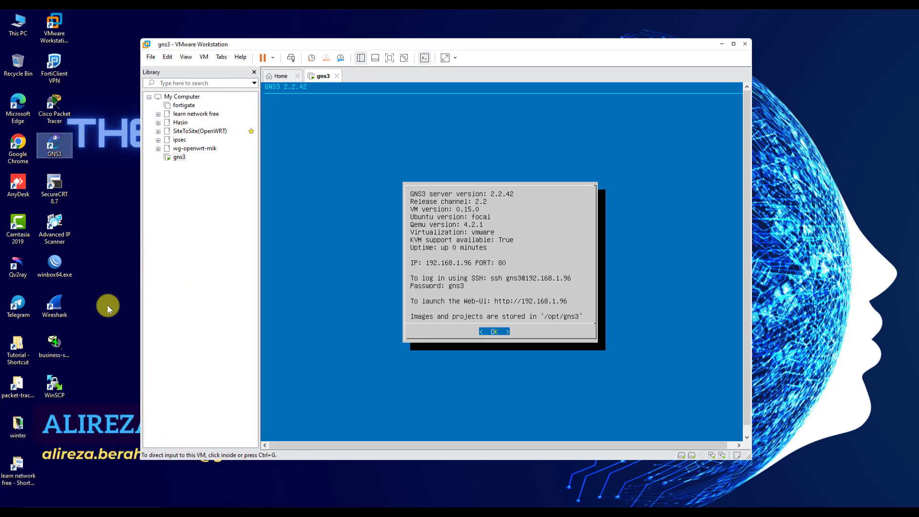
# - Give the host's VMnet5 adapter static IPv4 10.33.50.100 with mask 255.255.255.0
pyautogui.moveTo(614, 36); pyautogui.dragTo(592, 76)
pyautogui.click(669, 45)
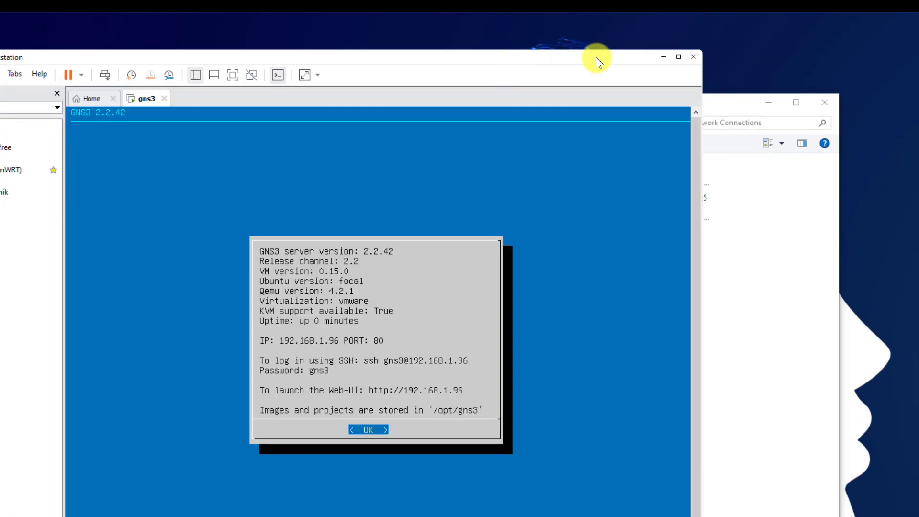
pyautogui.click(664, 57)
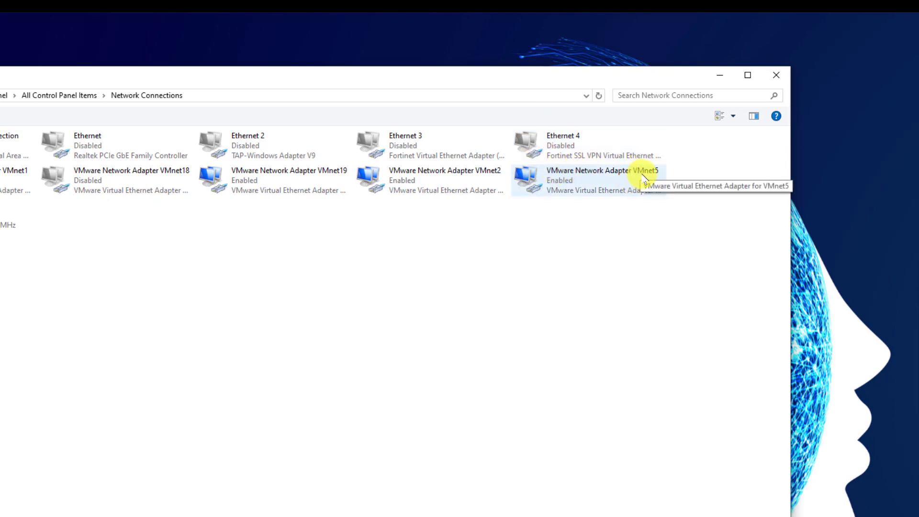
pyautogui.doubleClick(597, 183)
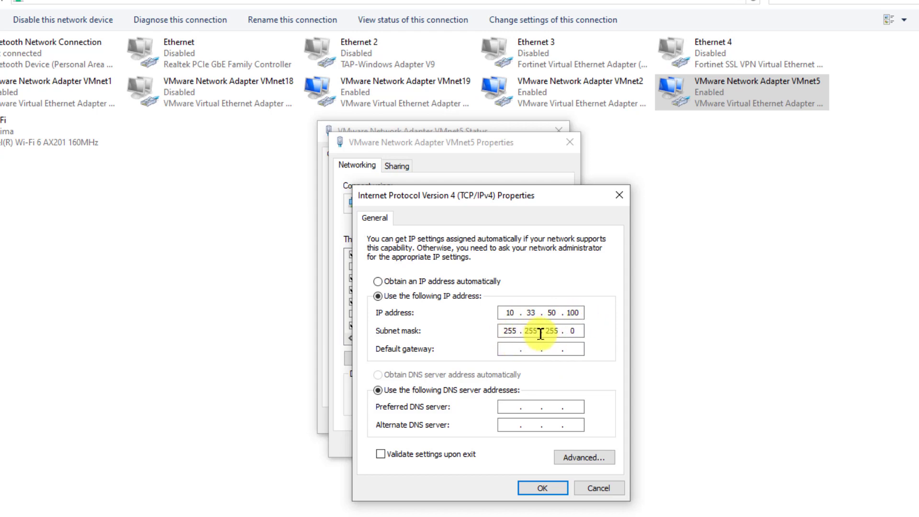
pyautogui.click(619, 195)
pyautogui.click(500, 443)
pyautogui.click(559, 130)
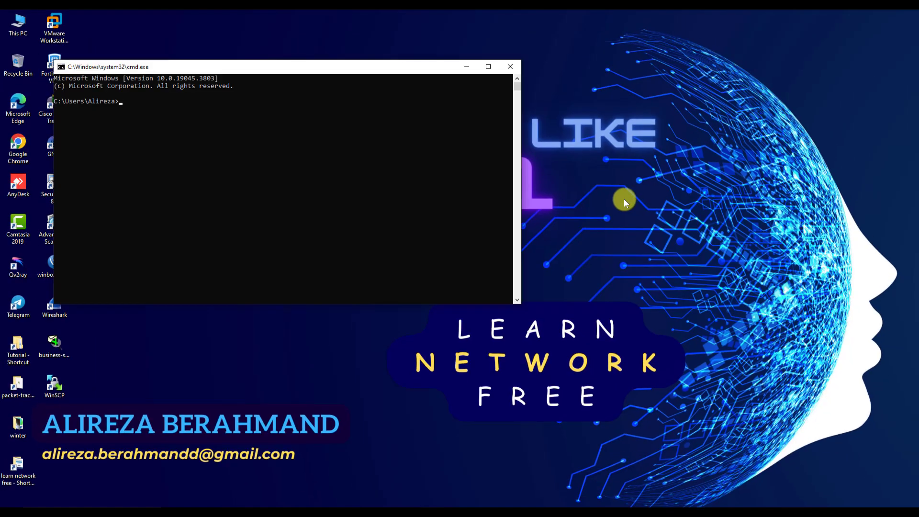
pyautogui.write('ping 10.33.50.100')
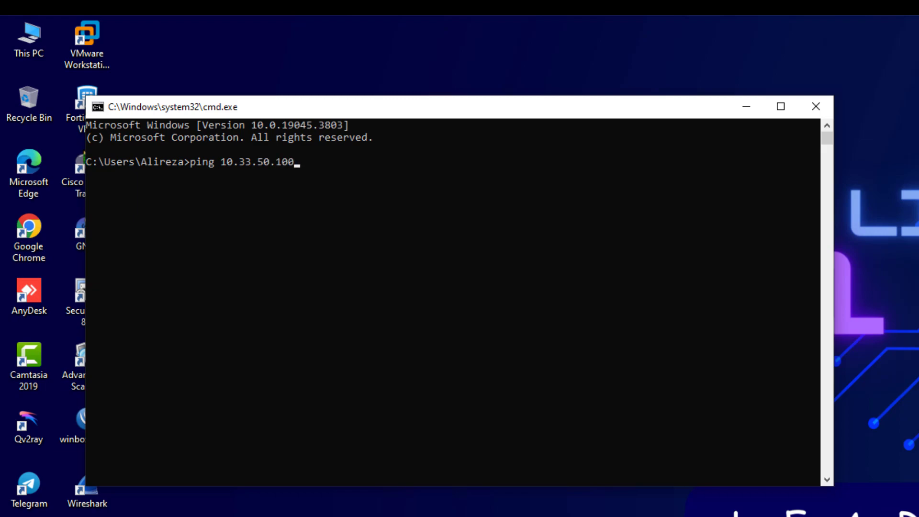
# - Ping 10.33.50.100, confirm 4 of 4 replies with 0% loss, and close Command Prompt
pyautogui.press('Return')
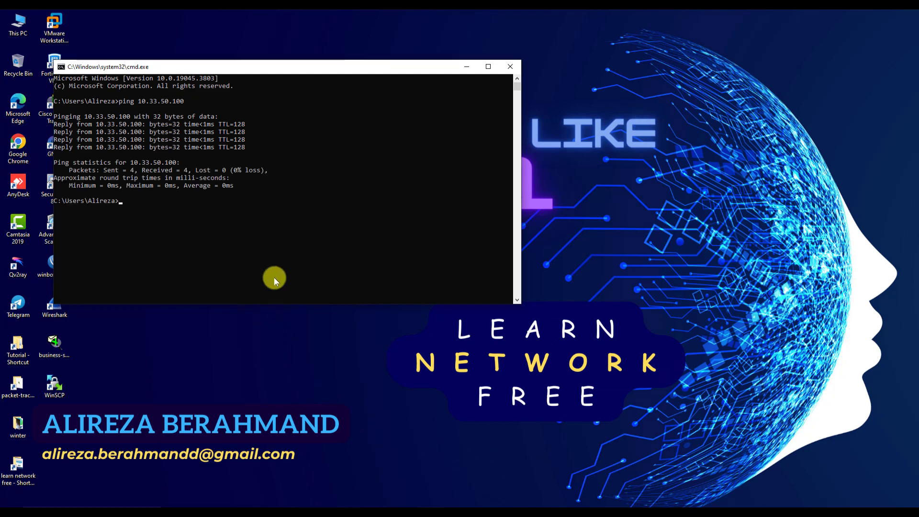
pyautogui.click(509, 67)
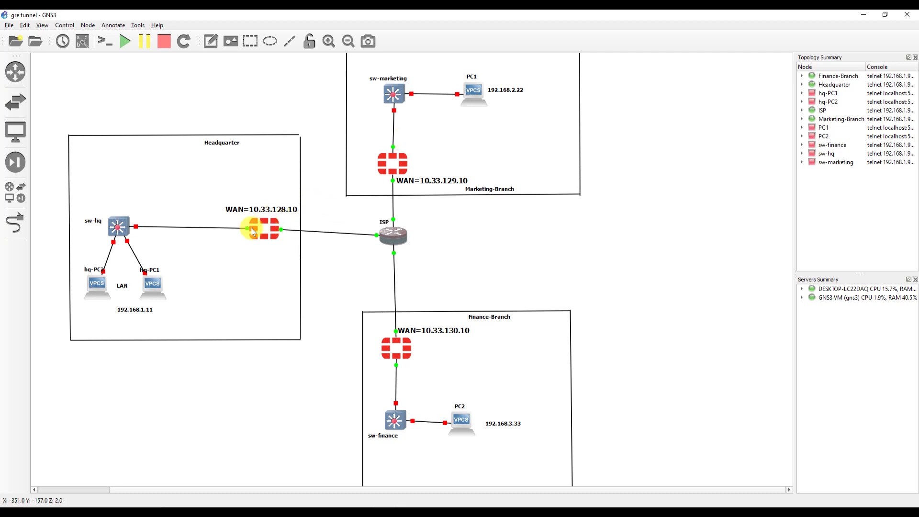
# - Add a Cloud node to the topology on the GNS3 VM server
pyautogui.click(14, 193)
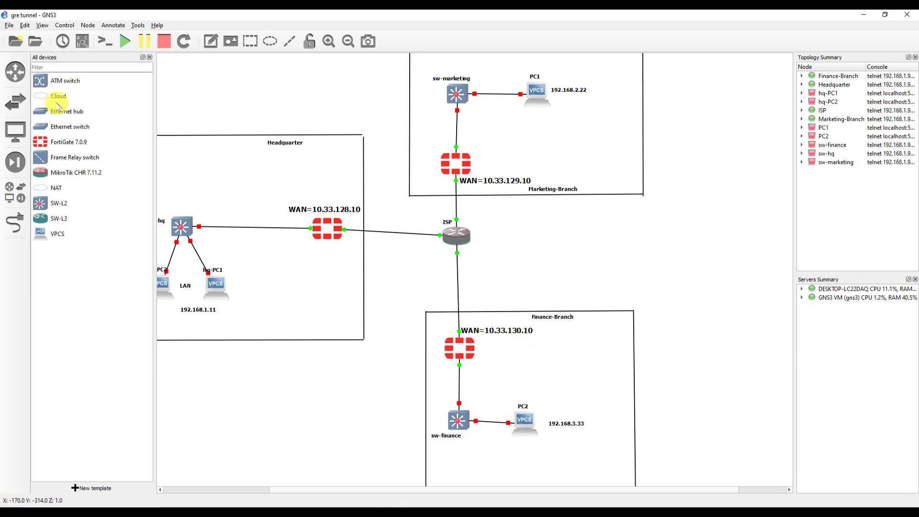
pyautogui.moveTo(56, 97); pyautogui.dragTo(420, 281)
pyautogui.click(457, 263)
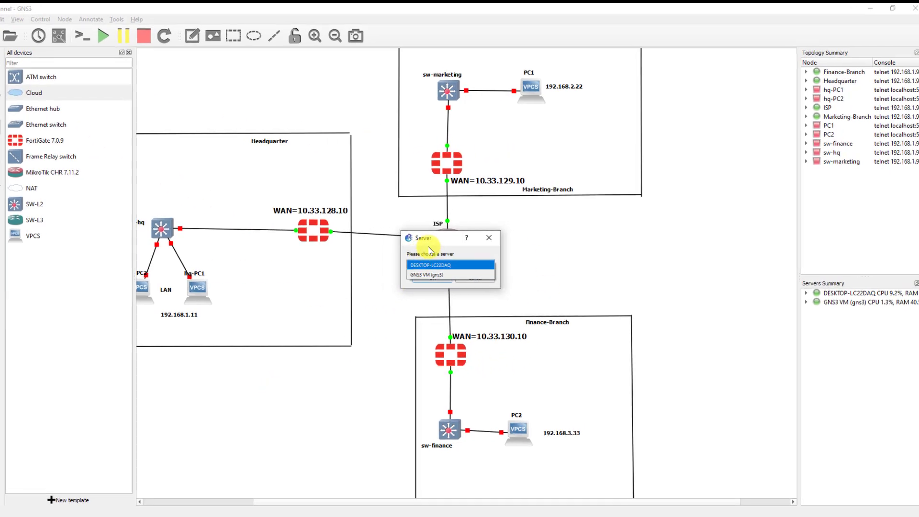
pyautogui.click(316, 286)
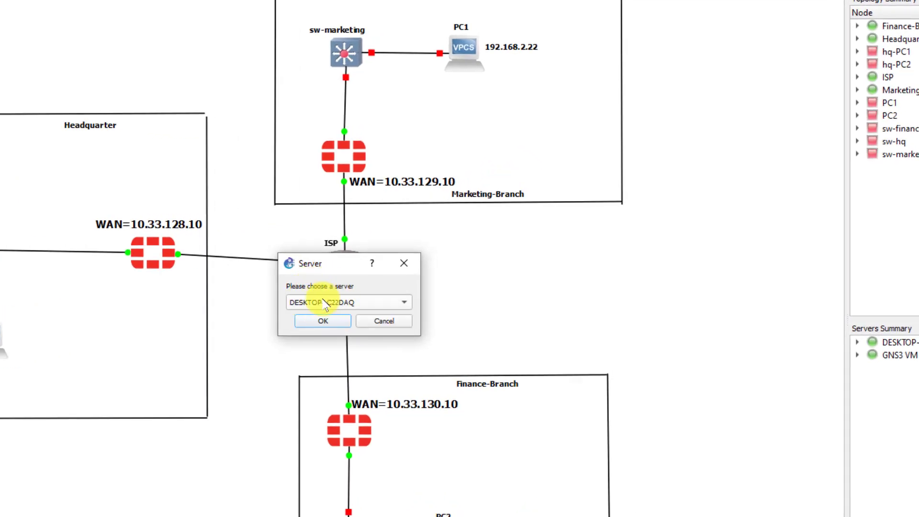
pyautogui.click(322, 301)
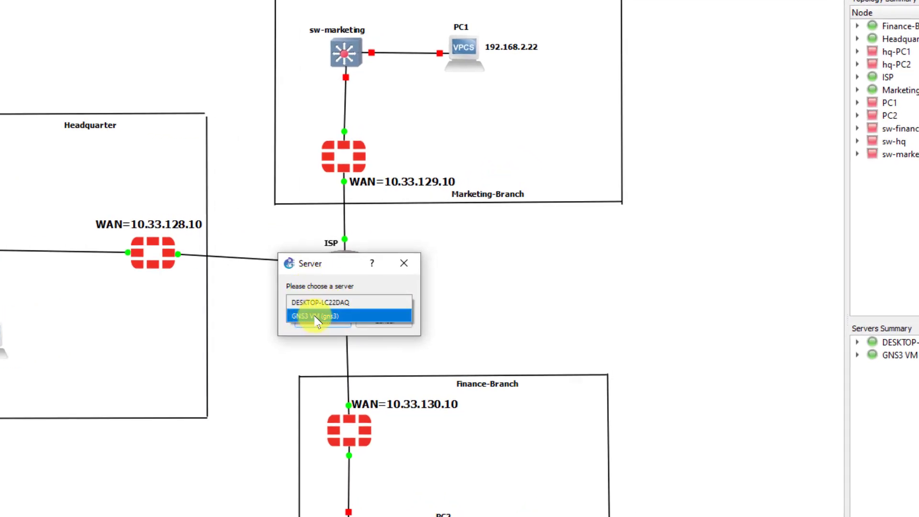
pyautogui.click(322, 316)
pyautogui.click(326, 321)
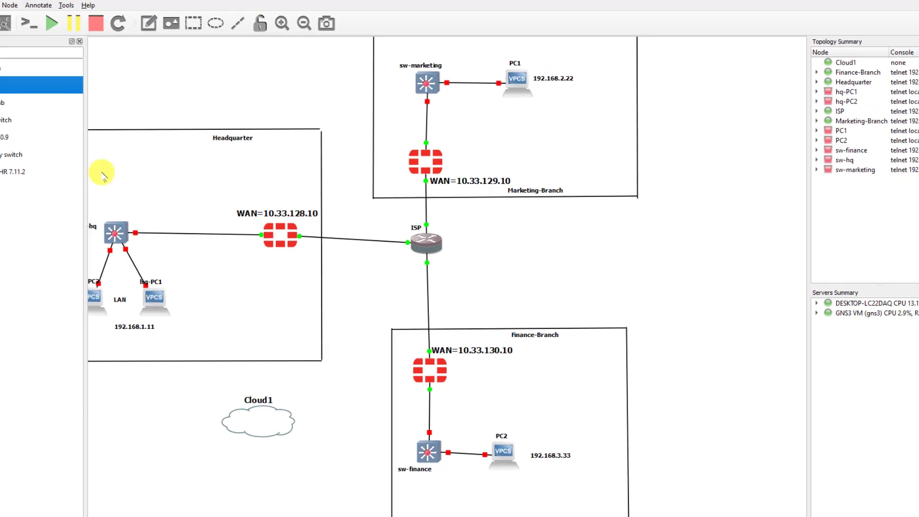
# - Add Cloud2 and Cloud3 on the GNS3 VM server and position them on the canvas
pyautogui.moveTo(5, 84); pyautogui.dragTo(667, 184)
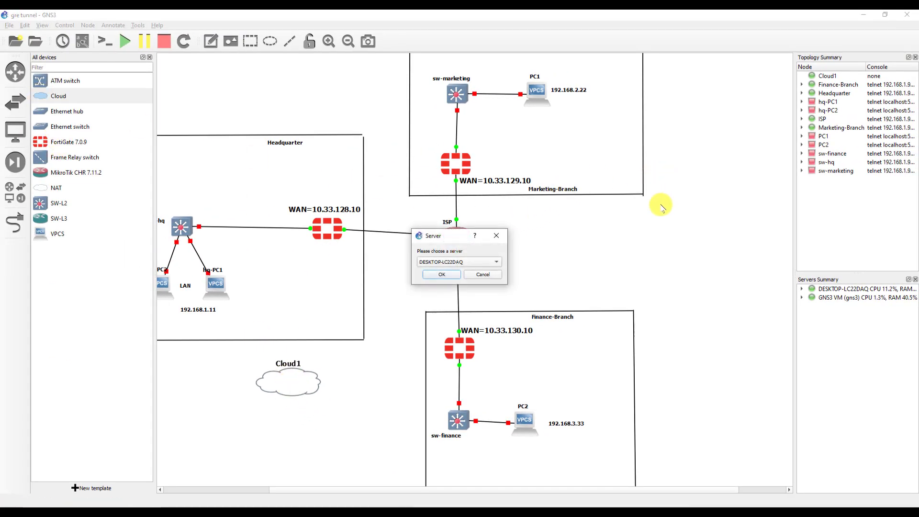
pyautogui.click(435, 262)
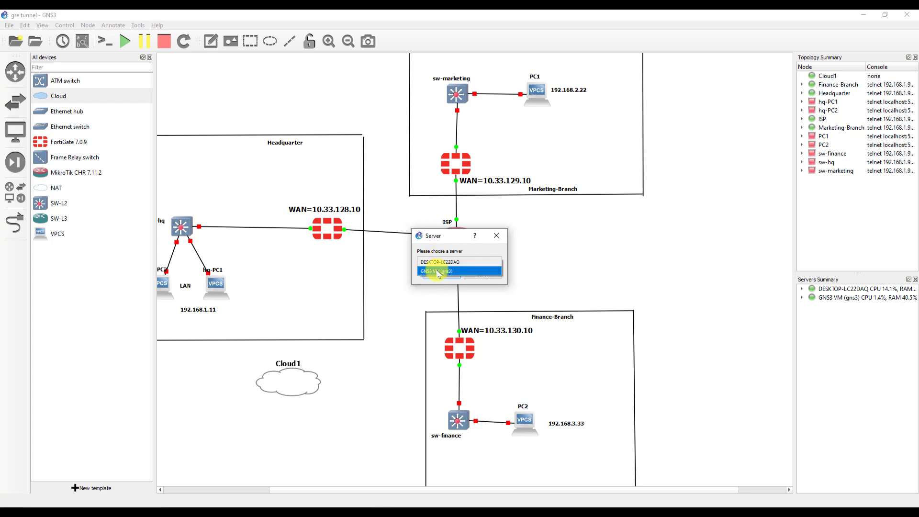
pyautogui.click(437, 271)
pyautogui.click(435, 275)
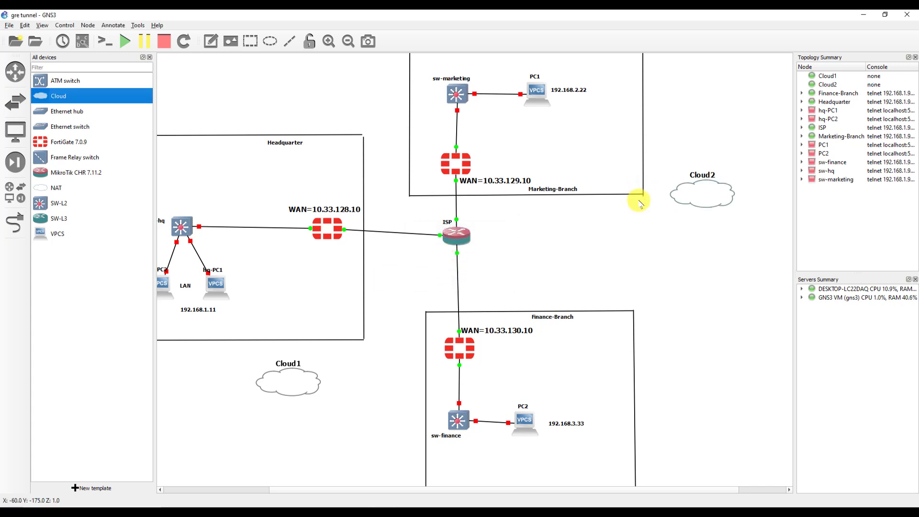
pyautogui.moveTo(689, 197); pyautogui.dragTo(667, 207)
pyautogui.moveTo(58, 98); pyautogui.dragTo(694, 353)
pyautogui.click(437, 263)
pyautogui.click(444, 271)
pyautogui.click(439, 277)
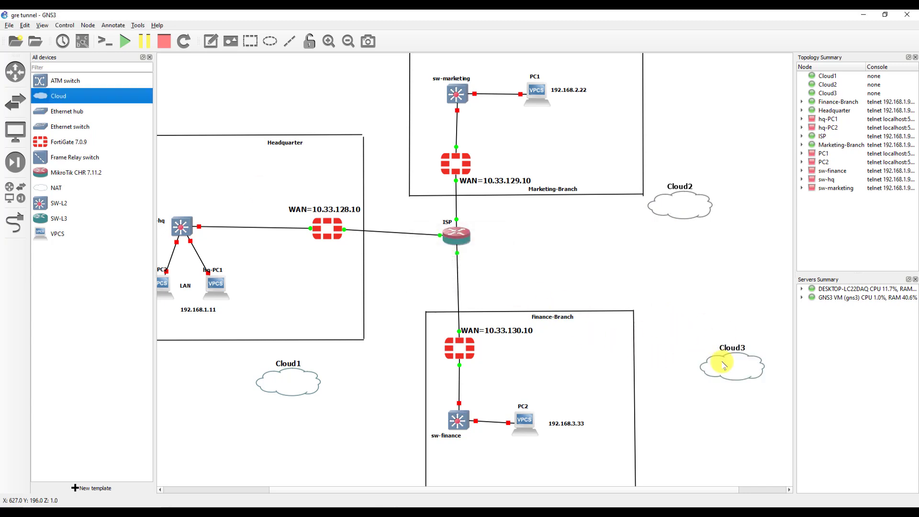
pyautogui.moveTo(722, 364); pyautogui.dragTo(684, 364)
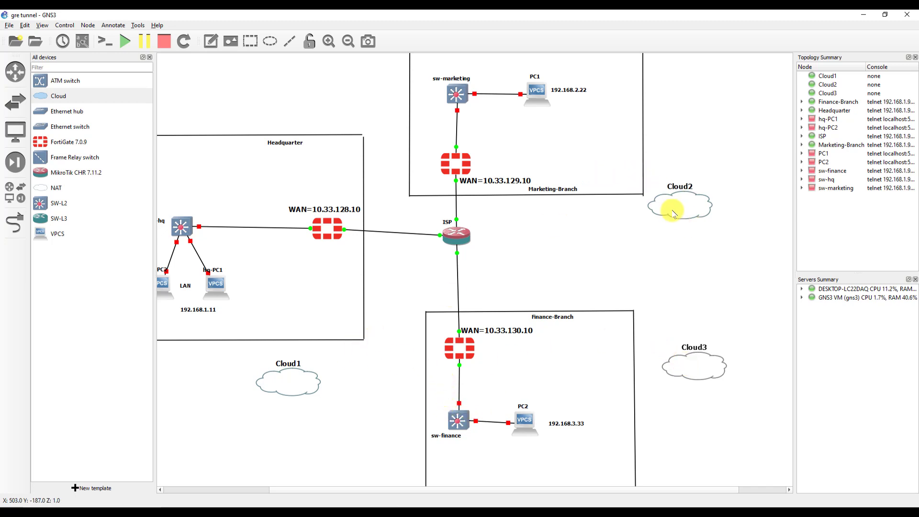
# - Link the Headquarter firewall's Port3 to Cloud1 eth1
pyautogui.click(10, 225)
pyautogui.click(323, 230)
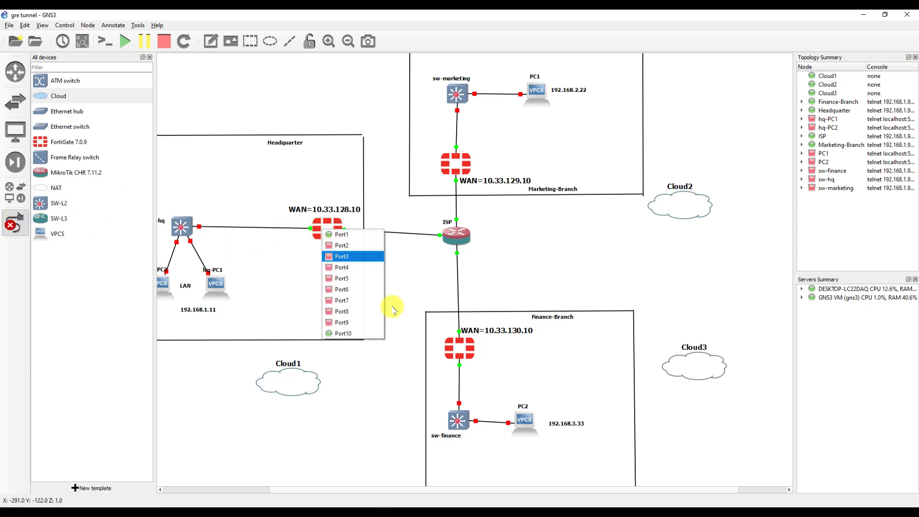
pyautogui.click(352, 259)
pyautogui.click(289, 381)
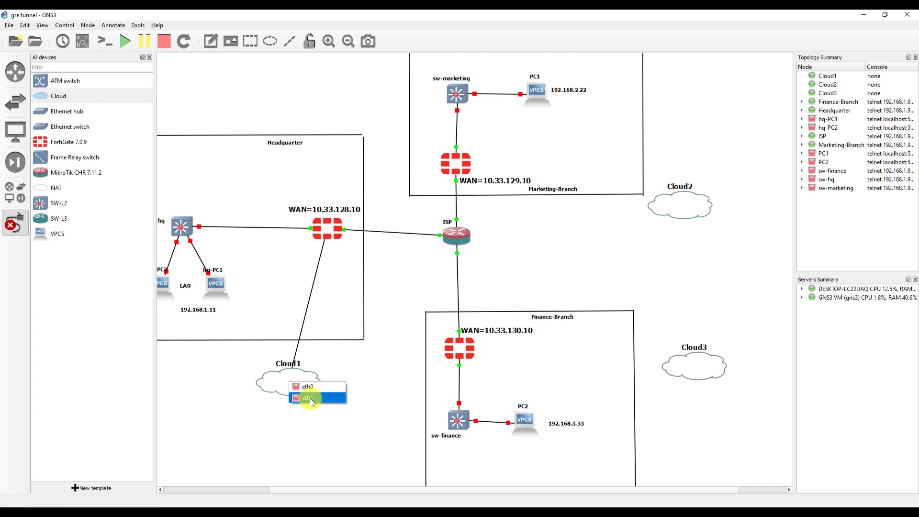
pyautogui.click(309, 398)
# - Link Marketing-Branch Port4 to Cloud2 eth1 and Finance-Branch to Cloud3 eth1
pyautogui.click(456, 164)
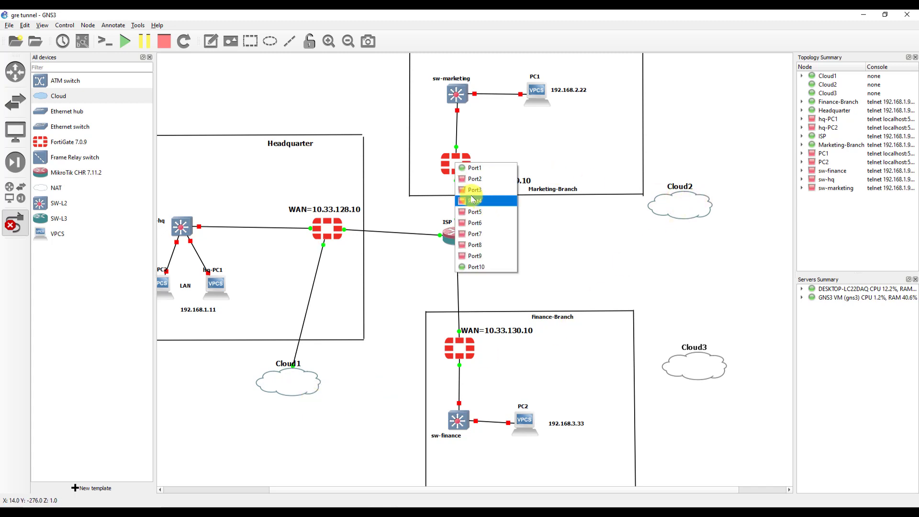
pyautogui.click(473, 200)
pyautogui.click(681, 208)
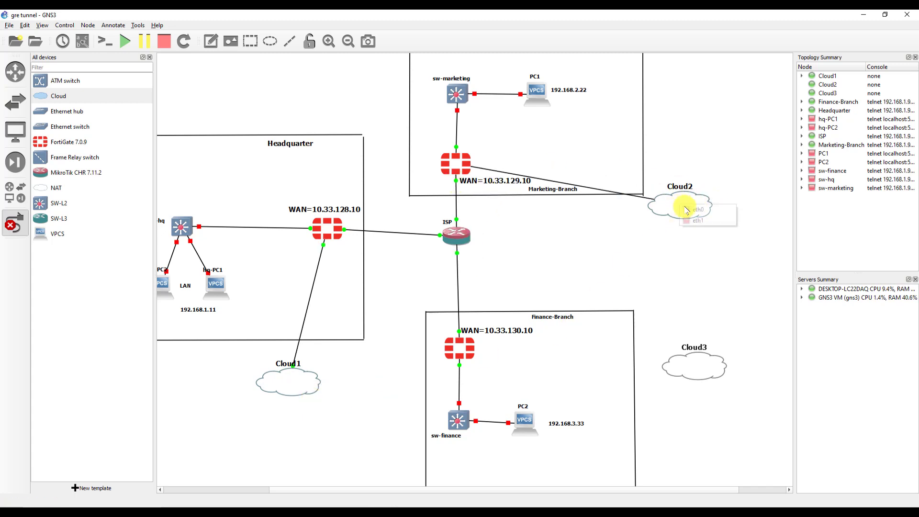
pyautogui.click(699, 221)
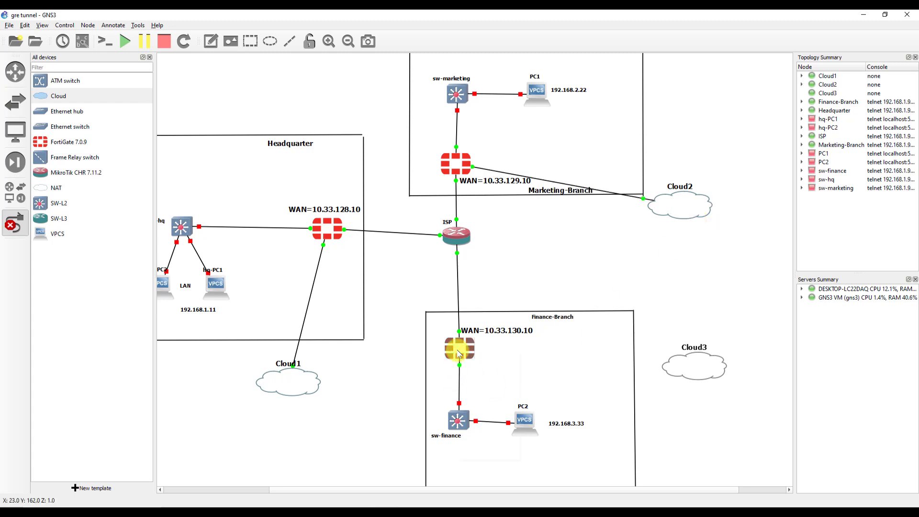
pyautogui.click(459, 348)
pyautogui.click(478, 386)
pyautogui.click(692, 371)
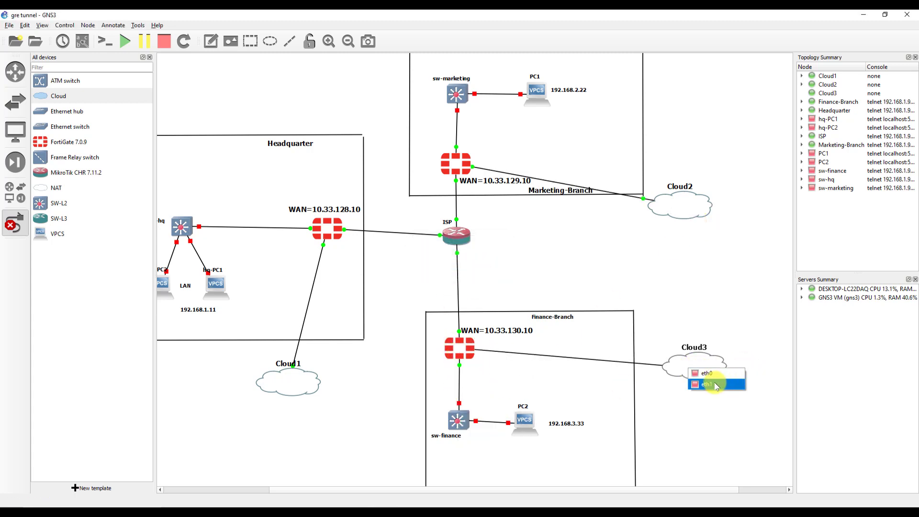
pyautogui.click(716, 386)
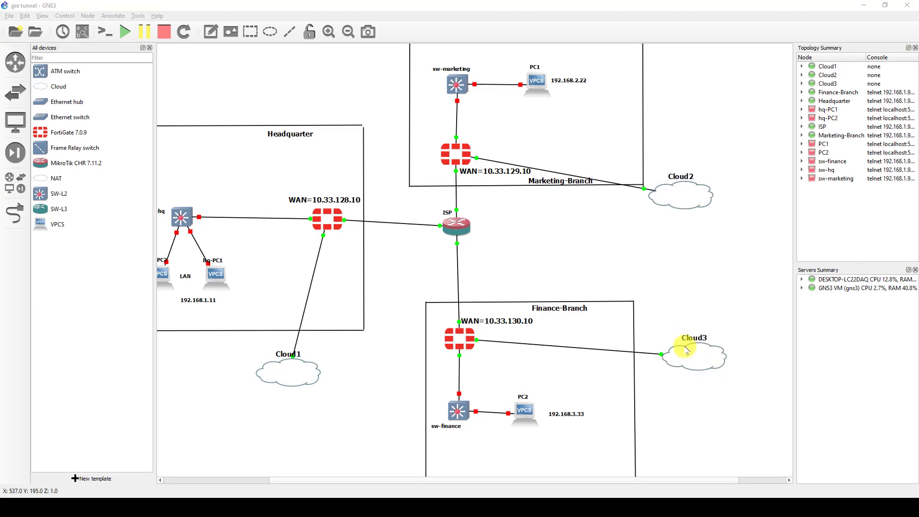
# - Move Cloud2 beside Marketing-Branch and Cloud3 below-left of Finance-Branch, then clear the selection
pyautogui.moveTo(679, 191); pyautogui.dragTo(330, 92)
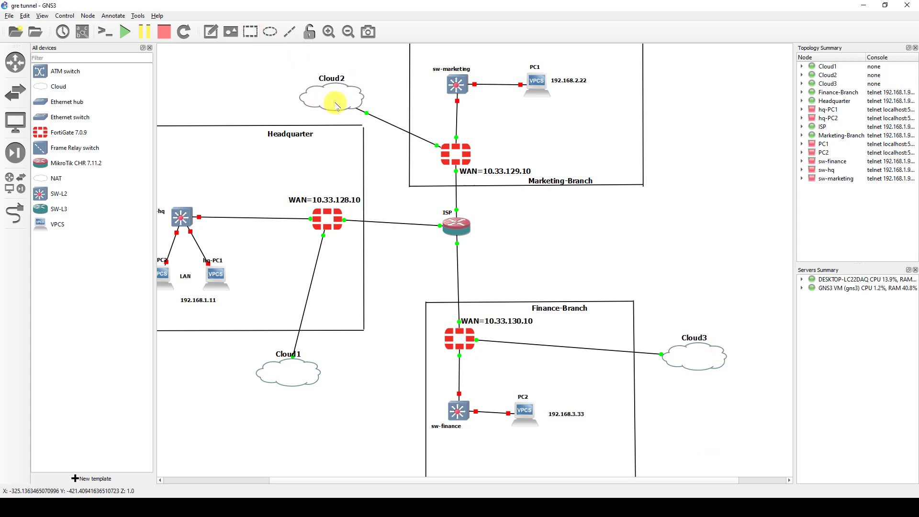
pyautogui.moveTo(697, 359); pyautogui.dragTo(352, 426)
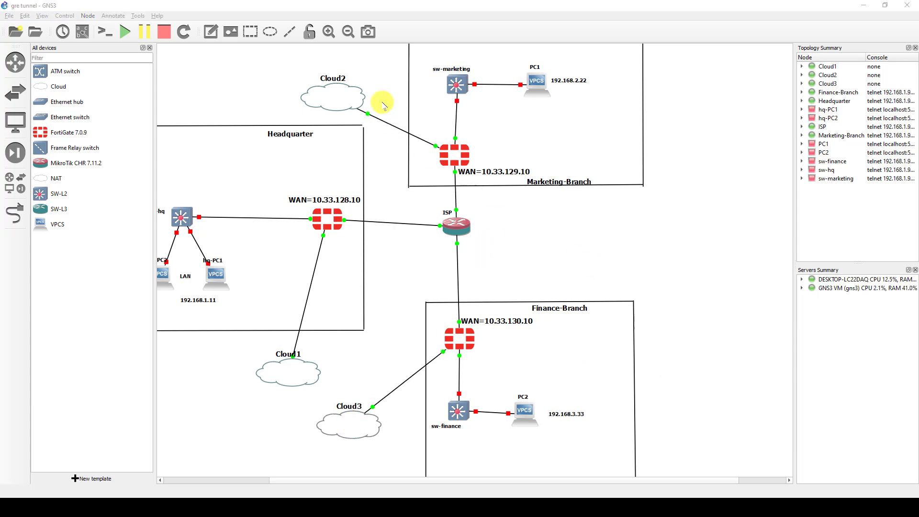
pyautogui.moveTo(397, 61); pyautogui.dragTo(286, 126)
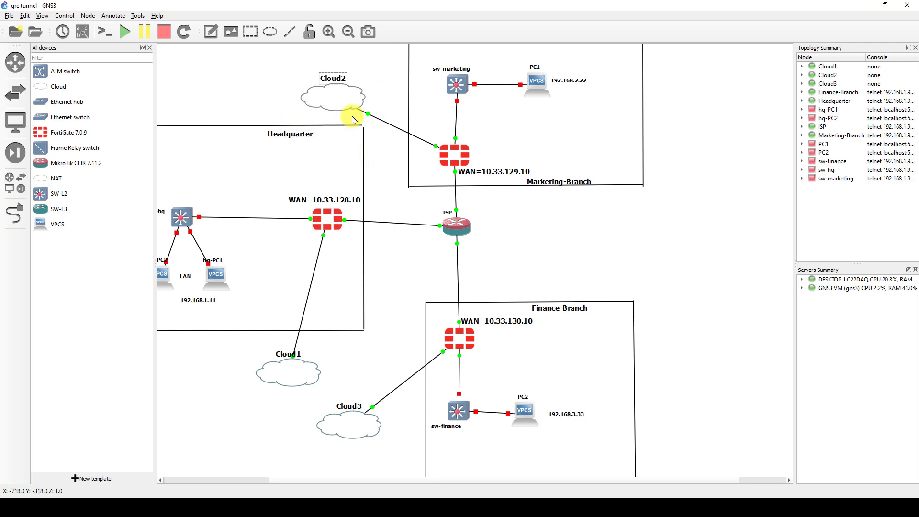
pyautogui.moveTo(498, 127); pyautogui.dragTo(421, 179)
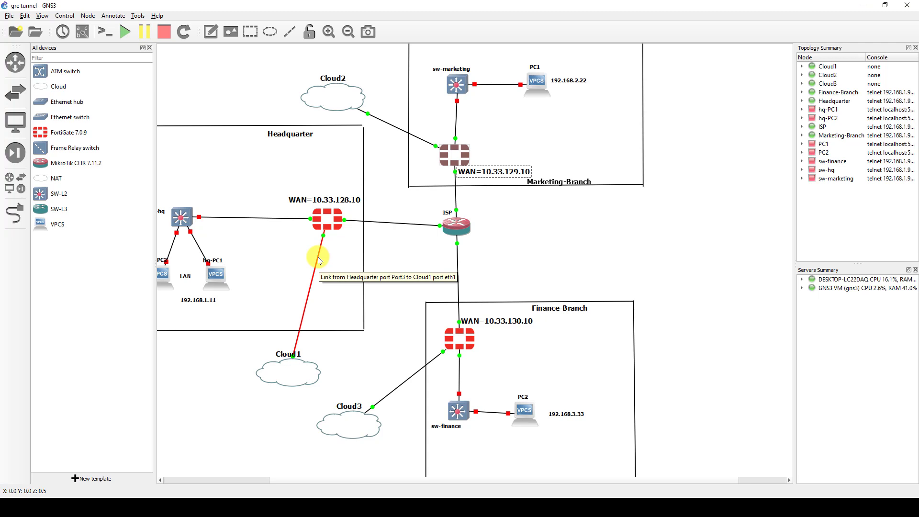
pyautogui.moveTo(368, 183); pyautogui.dragTo(311, 247)
pyautogui.moveTo(483, 127); pyautogui.dragTo(436, 164)
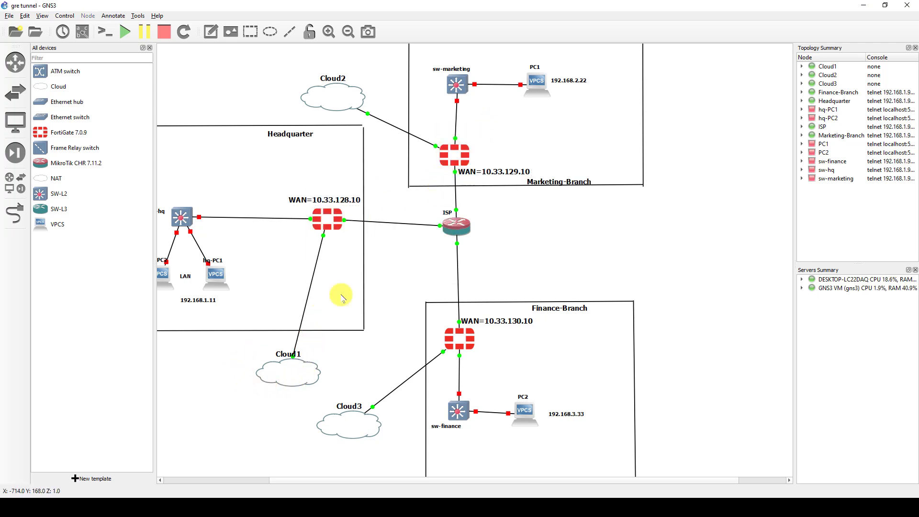
pyautogui.click(340, 257)
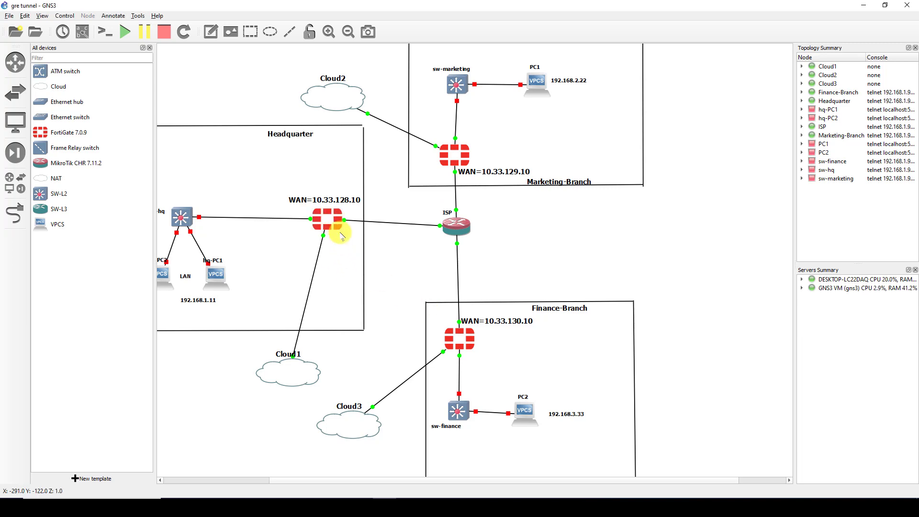
# - Open the Headquarter FortiGate console and log in as admin
pyautogui.doubleClick(327, 221)
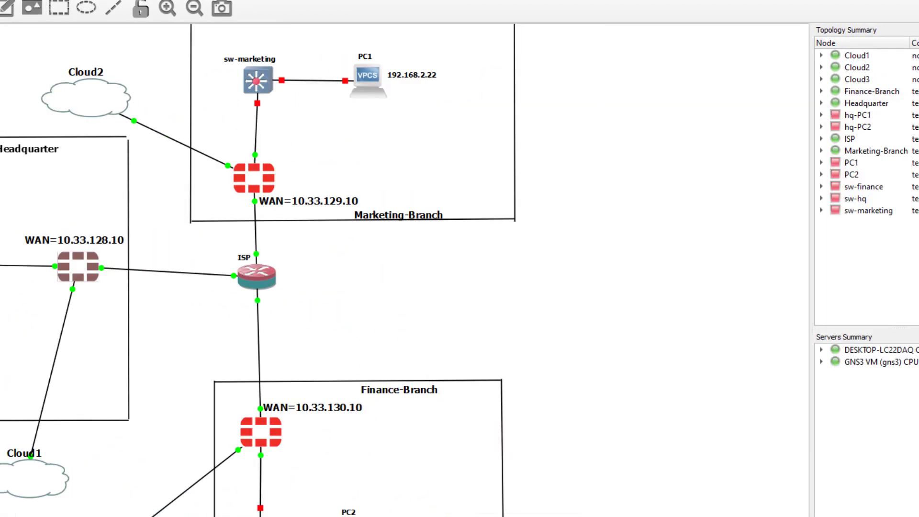
pyautogui.doubleClick(165, 266)
pyautogui.write('admin')
pyautogui.press('Return')
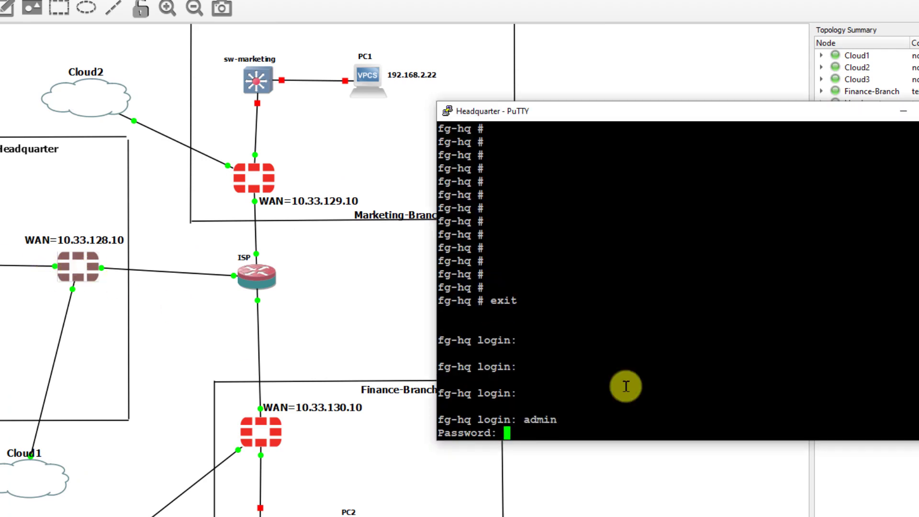
pyautogui.press('Return')
pyautogui.press('Return')
pyautogui.press('Return')
pyautogui.press('Return')
pyautogui.press('Return')
pyautogui.press('Return')
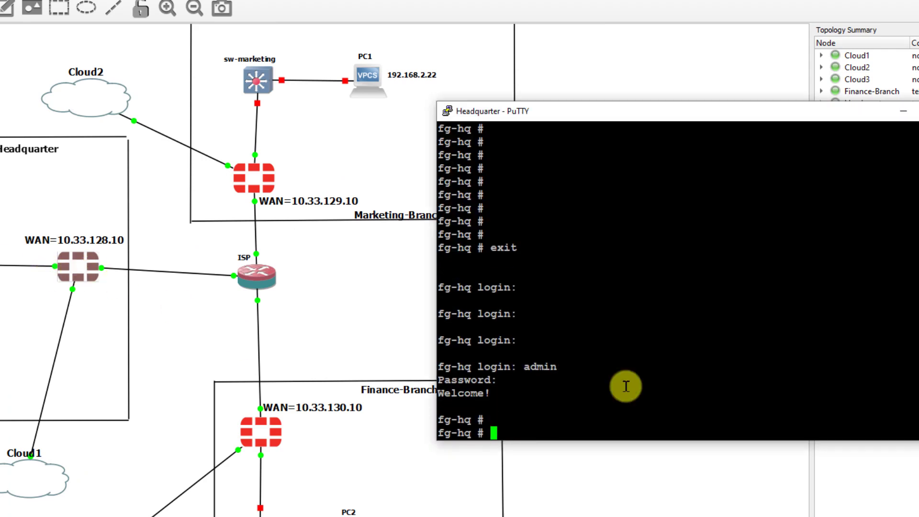
pyautogui.press('Return')
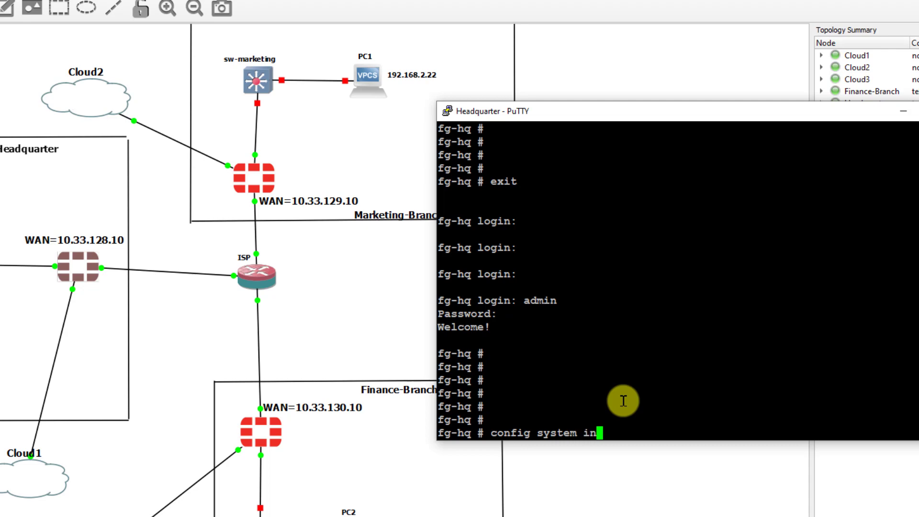
# - Enter interface configuration and give port3 the address 10.33.50.50 255.255.255.0
pyautogui.write('face')
pyautogui.press('Return')
pyautogui.press('Return')
pyautogui.press('Return')
pyautogui.press('Return')
pyautogui.press('Return')
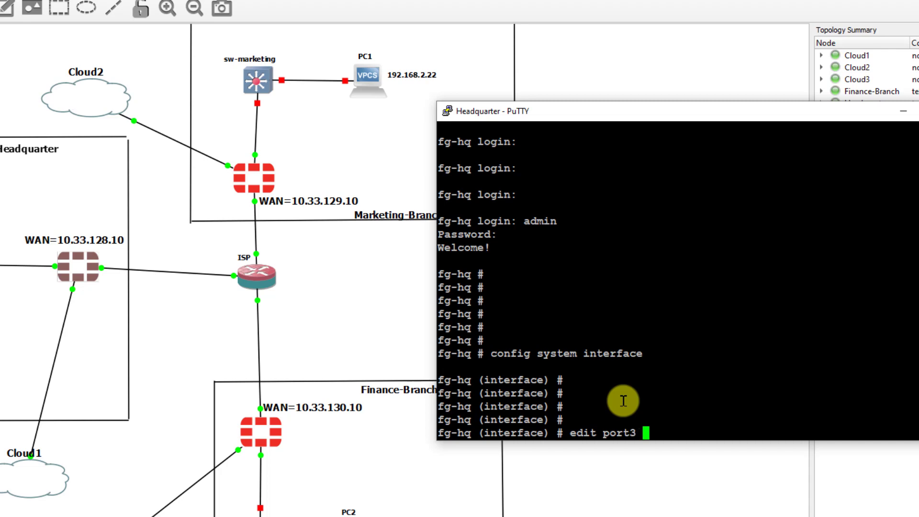
pyautogui.write('edit port3')
pyautogui.press('Return')
pyautogui.press('Return')
pyautogui.press('Return')
pyautogui.press('Return')
pyautogui.press('Return')
pyautogui.press('Return')
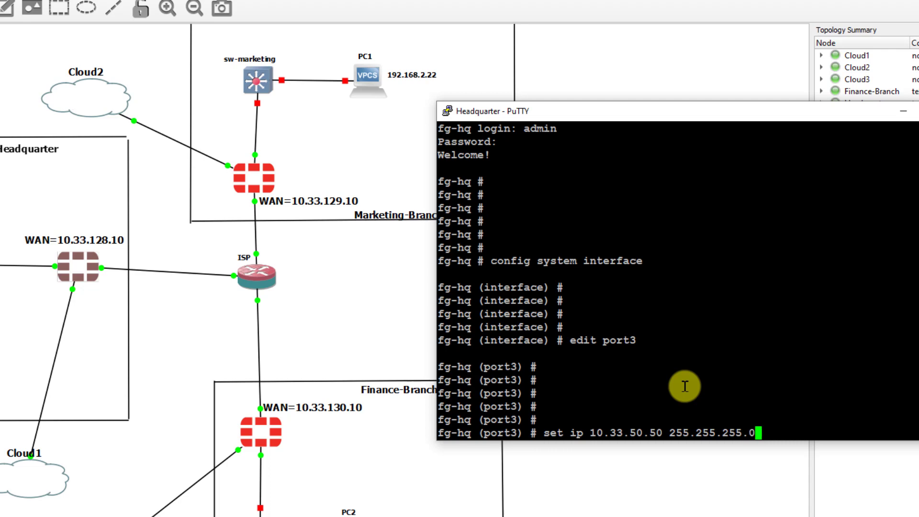
pyautogui.press('Return')
pyautogui.press('Return')
pyautogui.press('Return')
pyautogui.press('Return')
pyautogui.press('Return')
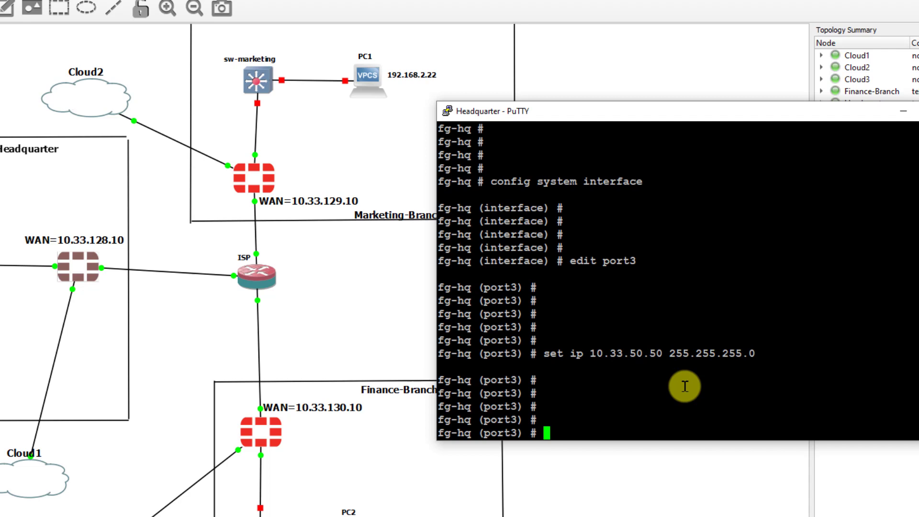
# - Append ping, http and https to port3's allowaccess
pyautogui.write('apped')
pyautogui.press('BackSpace')
pyautogui.write('nd allowaccess')
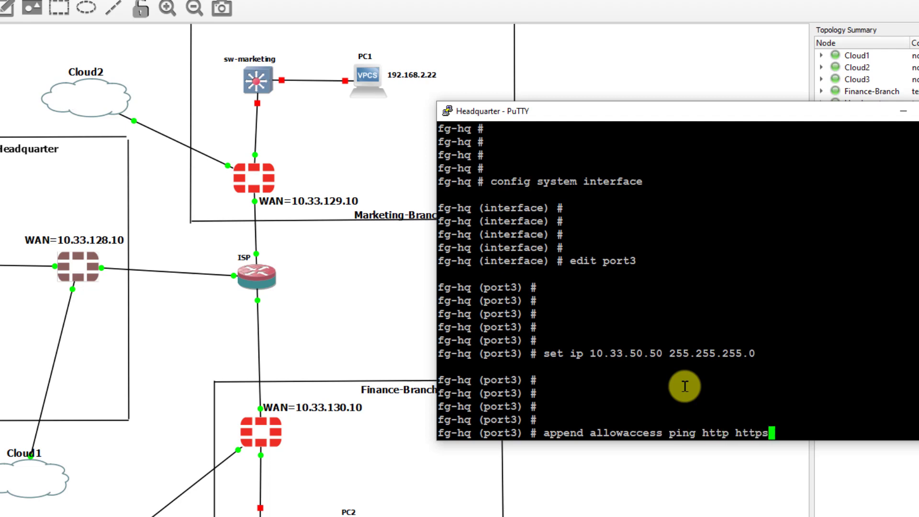
pyautogui.write('ping http https')
pyautogui.press('Return')
# - Check the http/https access entries, end the port3 configuration and move the console aside
pyautogui.moveTo(771, 407); pyautogui.dragTo(702, 406)
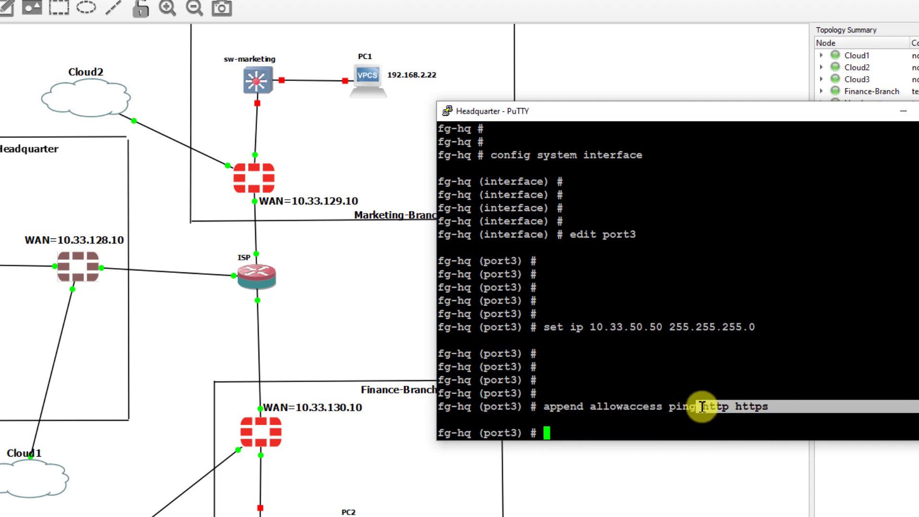
pyautogui.click(702, 408)
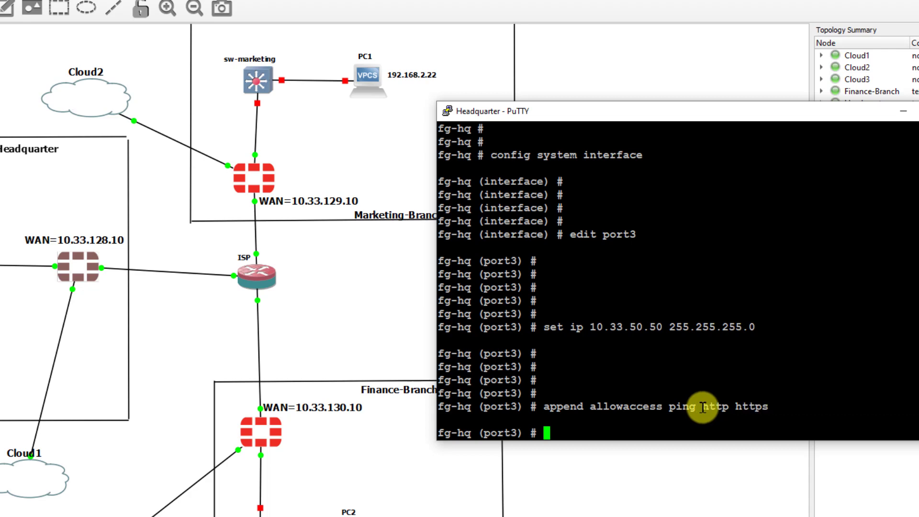
pyautogui.moveTo(702, 408); pyautogui.dragTo(714, 407)
pyautogui.moveTo(722, 406); pyautogui.dragTo(745, 410)
pyautogui.doubleClick(750, 410)
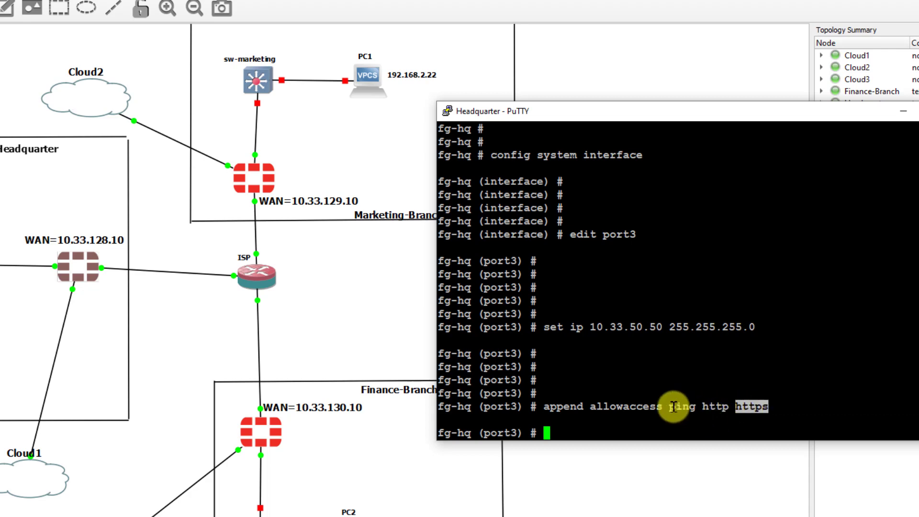
pyautogui.click(653, 422)
pyautogui.press('Return')
pyautogui.press('Return')
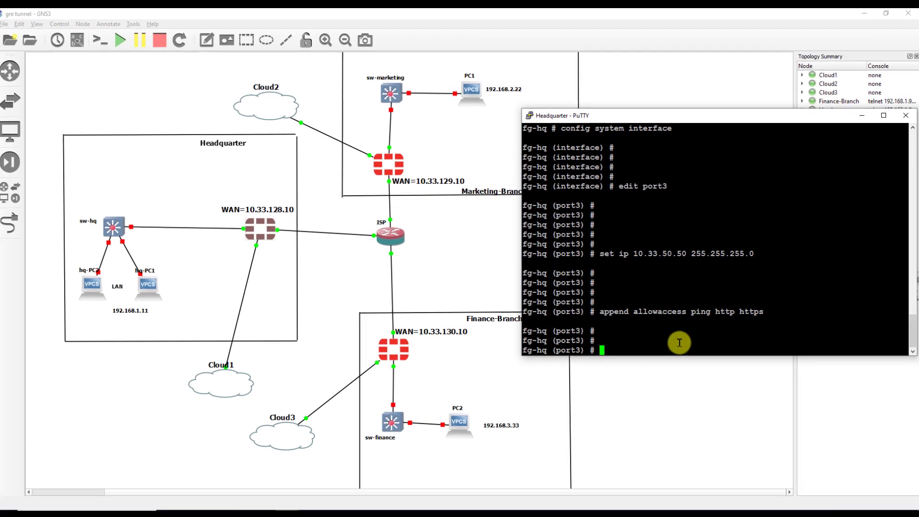
pyautogui.press('Return')
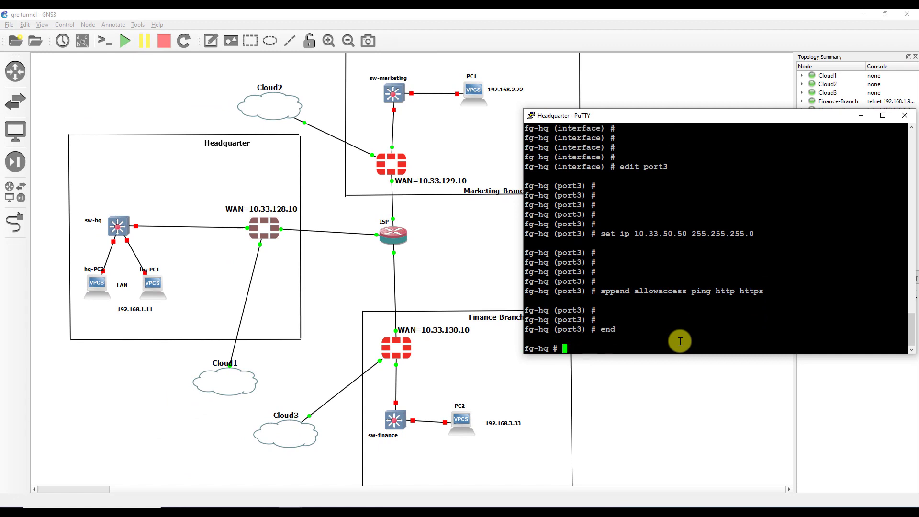
pyautogui.moveTo(878, 119); pyautogui.dragTo(830, 116)
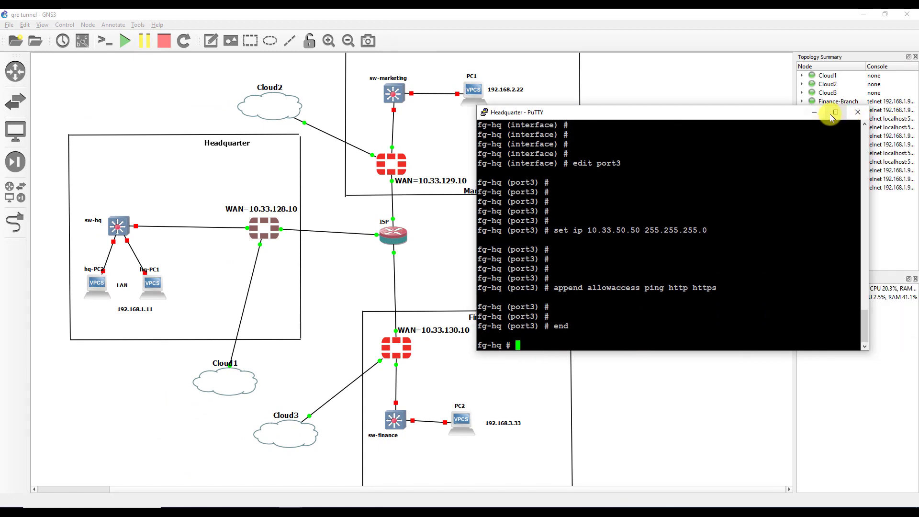
# - On the Marketing-Branch FortiGate, set port3 to 10.33.50.60/24 with ping, http, https access
pyautogui.click(815, 113)
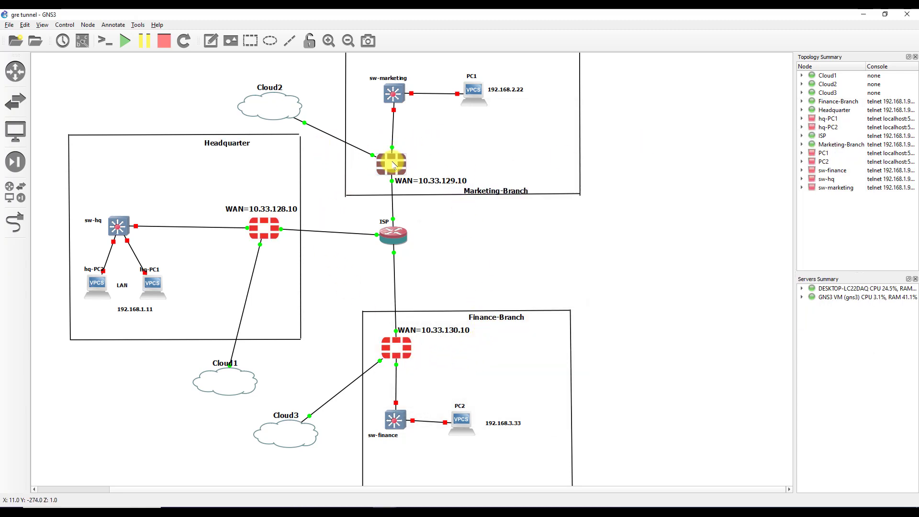
pyautogui.doubleClick(394, 165)
pyautogui.write('admin')
pyautogui.press('Return')
pyautogui.press('Return')
pyautogui.press('Return')
pyautogui.press('Return')
pyautogui.press('Return')
pyautogui.press('Return')
pyautogui.write('config sys int')
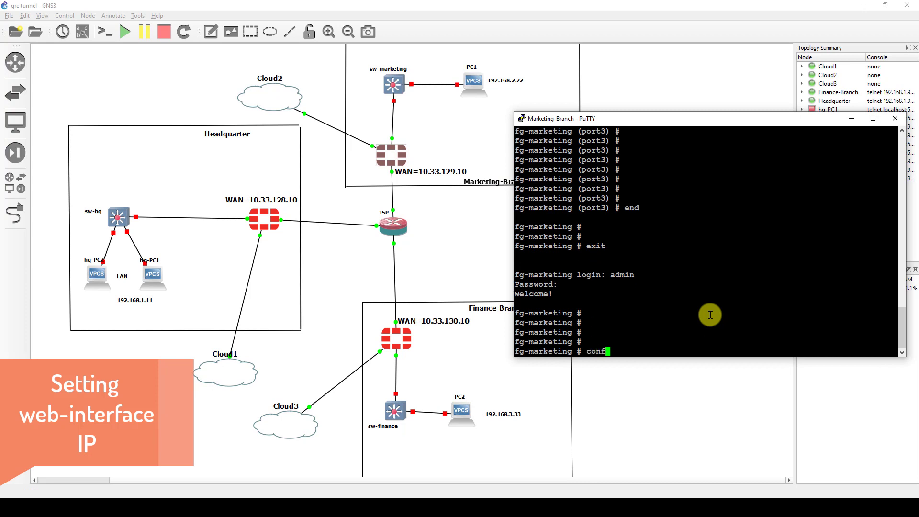
pyautogui.press('Return')
pyautogui.press('Return')
pyautogui.press('Return')
pyautogui.write('edit port3')
pyautogui.press('Return')
pyautogui.press('Return')
pyautogui.press('Return')
pyautogui.press('Return')
pyautogui.press('Return')
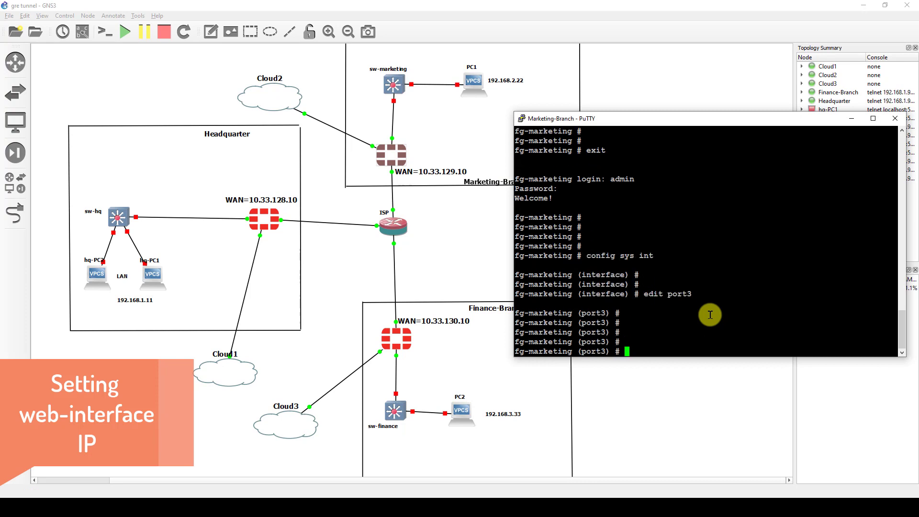
pyautogui.write('set ip 10.33.50.60 255.255.255.0')
pyautogui.press('Return')
pyautogui.press('Return')
pyautogui.press('Return')
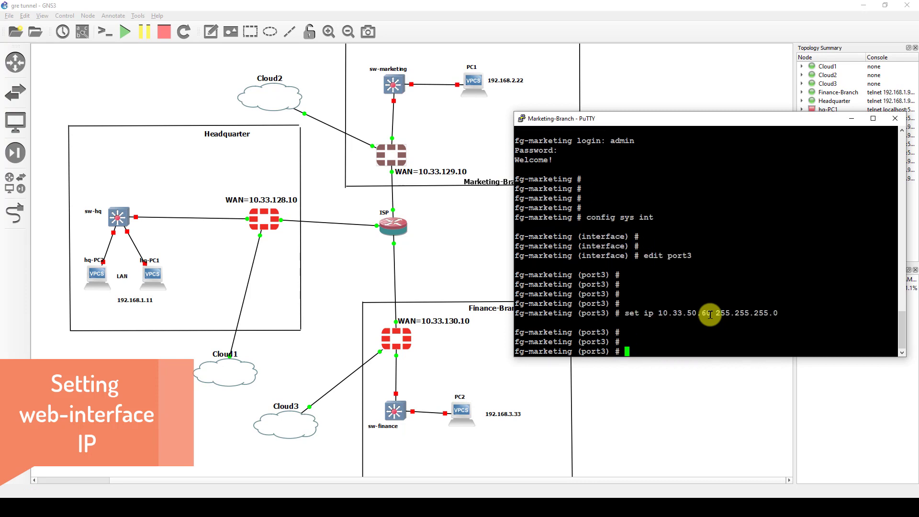
pyautogui.write('append allowaccess ping http https')
# - On the Finance-Branch FortiGate, set port3 to 10.33.50.70/24 with ping, http, https access
pyautogui.press('Return')
pyautogui.press('Return')
pyautogui.write('end')
pyautogui.doubleClick(396, 339)
pyautogui.write('admin')
pyautogui.press('Return')
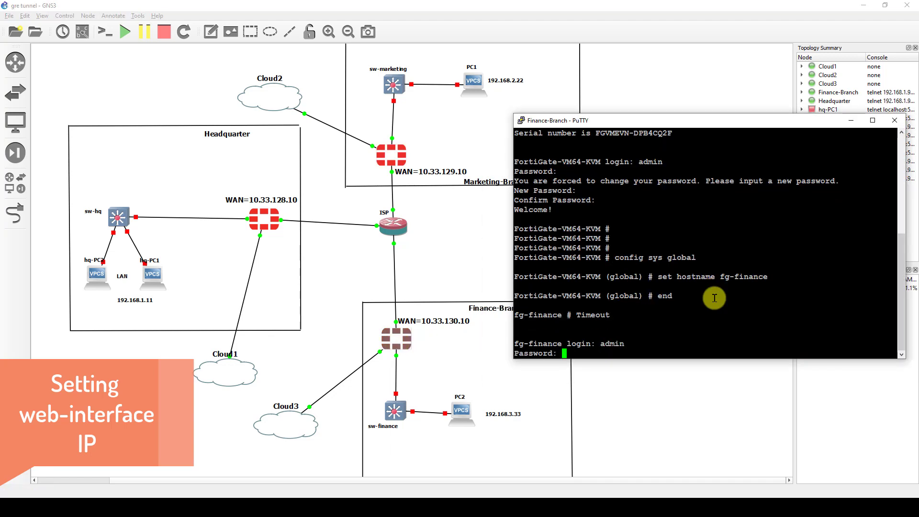
pyautogui.press('Return')
pyautogui.press('Return')
pyautogui.press('Return')
pyautogui.press('Return')
pyautogui.press('Return')
pyautogui.press('Return')
pyautogui.write('config sys int')
pyautogui.press('Return')
pyautogui.press('Return')
pyautogui.press('Return')
pyautogui.write('edit port3')
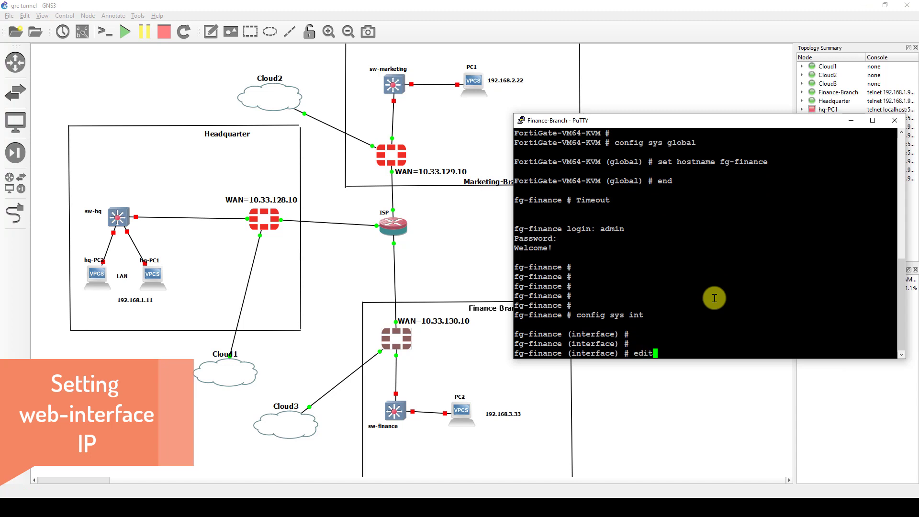
pyautogui.press('Return')
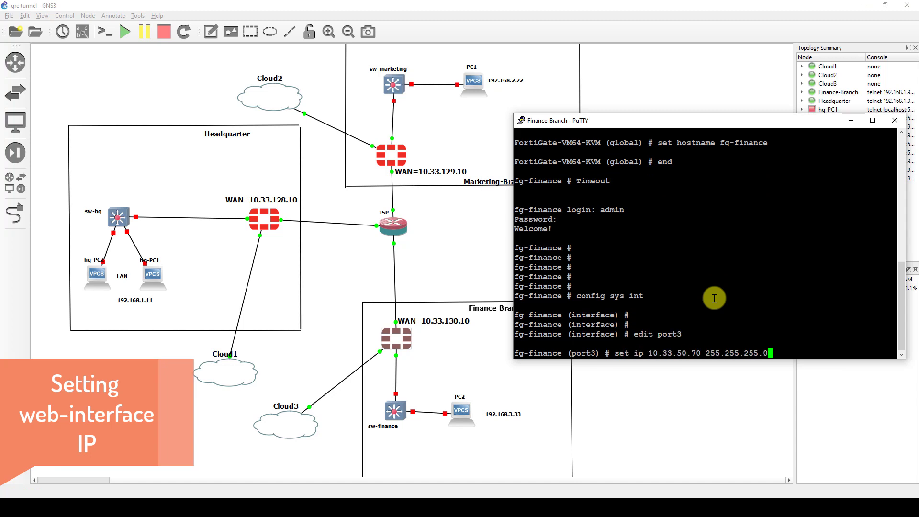
pyautogui.press('Return')
pyautogui.write('append allowaccess ping http https')
pyautogui.press('Return')
pyautogui.write('set')
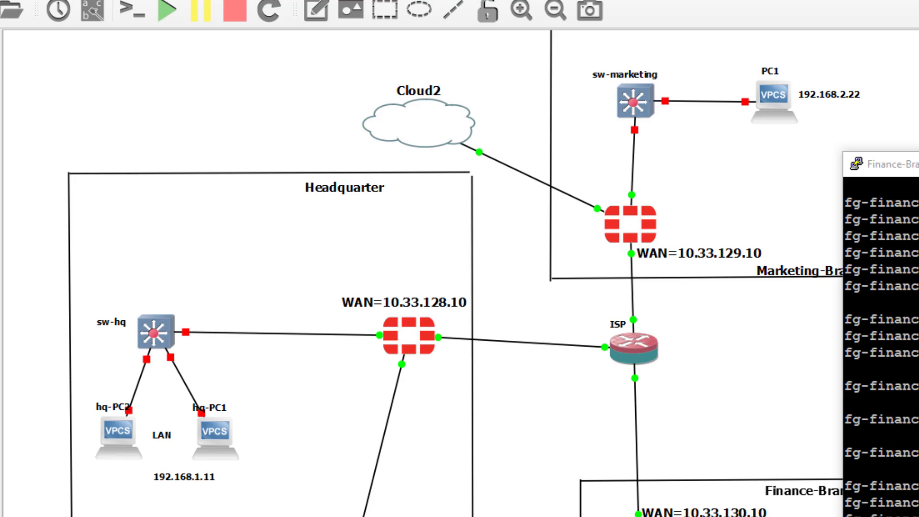
# - Launch the Windows Command Prompt with cmd
pyautogui.hotkey('alt', 'Tab')
pyautogui.write('cmd')
pyautogui.press('Return')
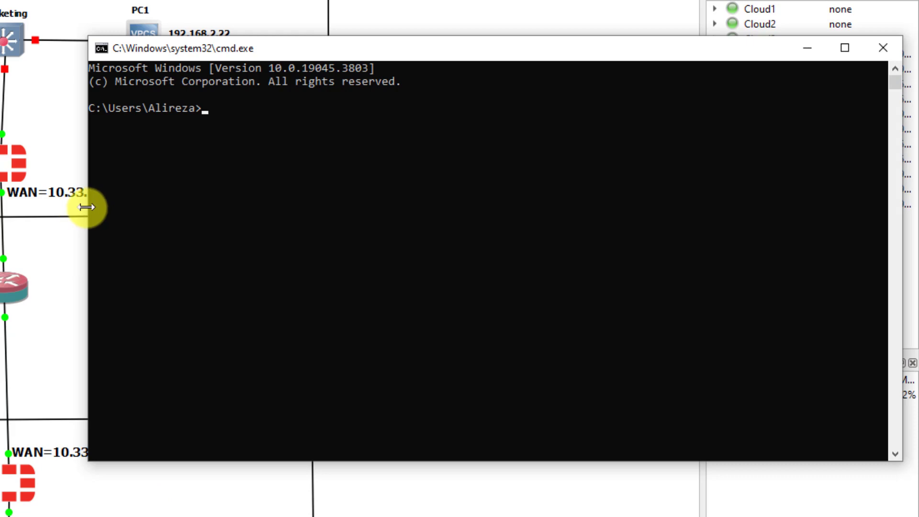
# - Ping the Headquarter FortiGate at 10.33.50.50
pyautogui.moveTo(85, 206); pyautogui.dragTo(296, 206)
pyautogui.click(502, 181)
pyautogui.write('ping 10.33.50.50')
pyautogui.press('Return')
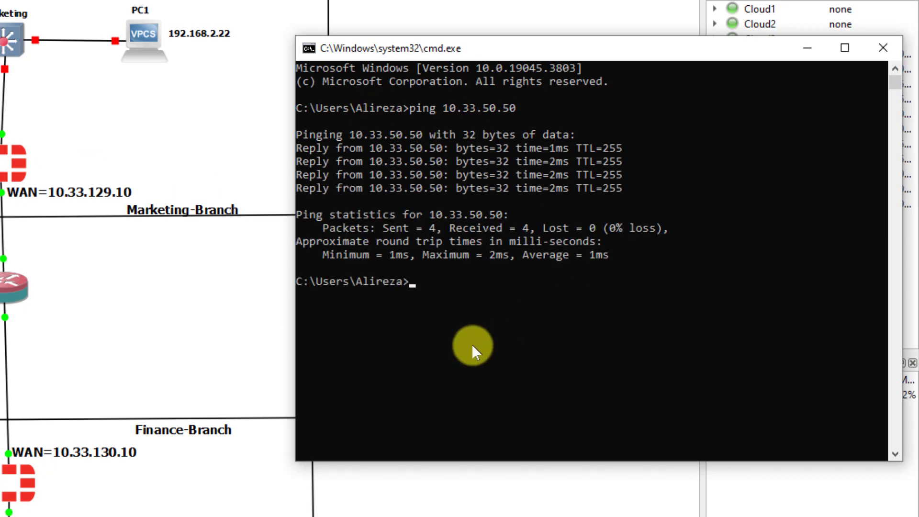
pyautogui.click(472, 348)
pyautogui.press('Return')
pyautogui.press('Return')
pyautogui.press('Return')
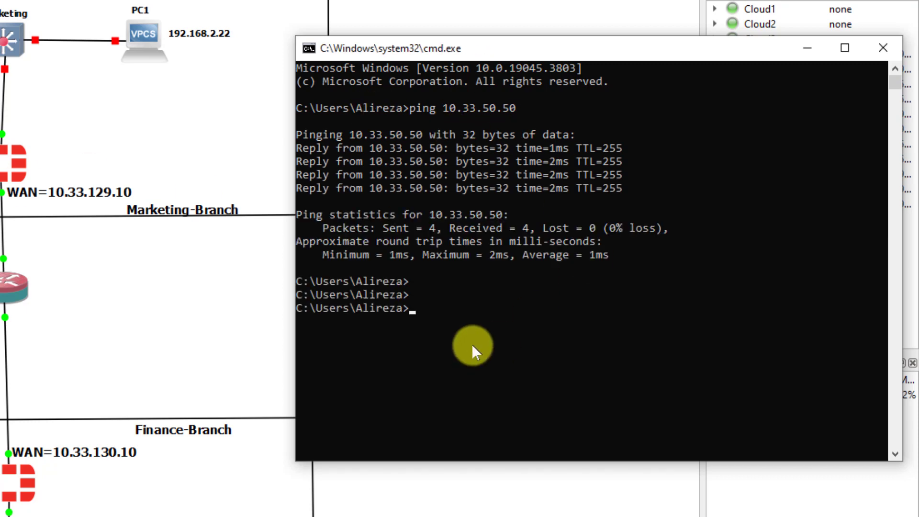
# - Ping the Marketing-Branch FortiGate at 10.33.50.60
pyautogui.click(509, 353)
pyautogui.write('ping 10.')
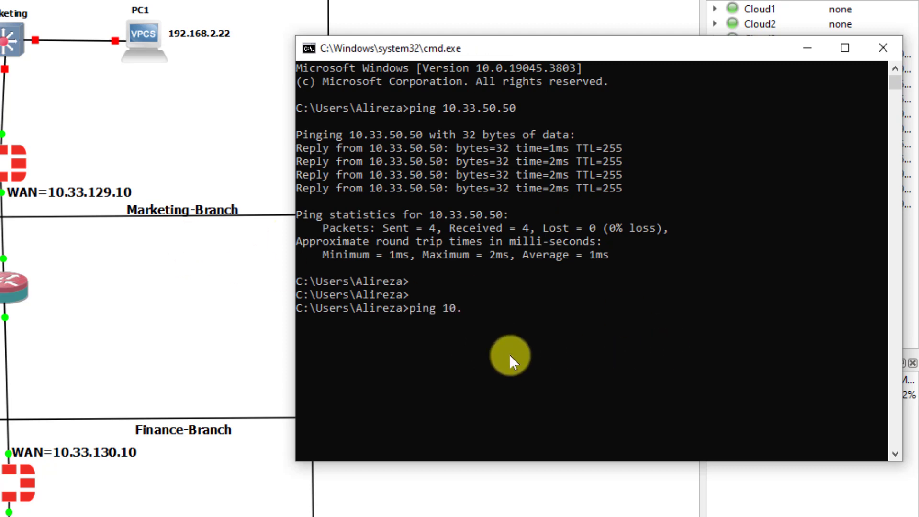
pyautogui.write('33.50.60')
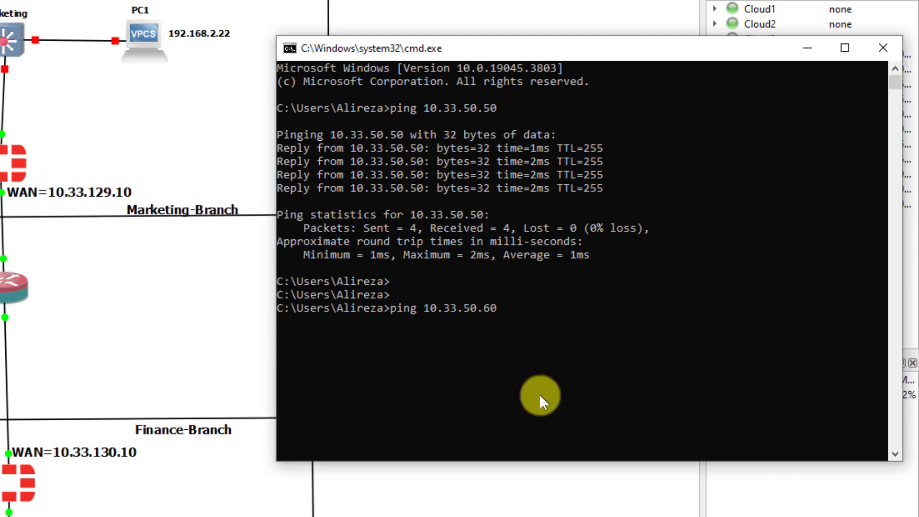
pyautogui.press('Return')
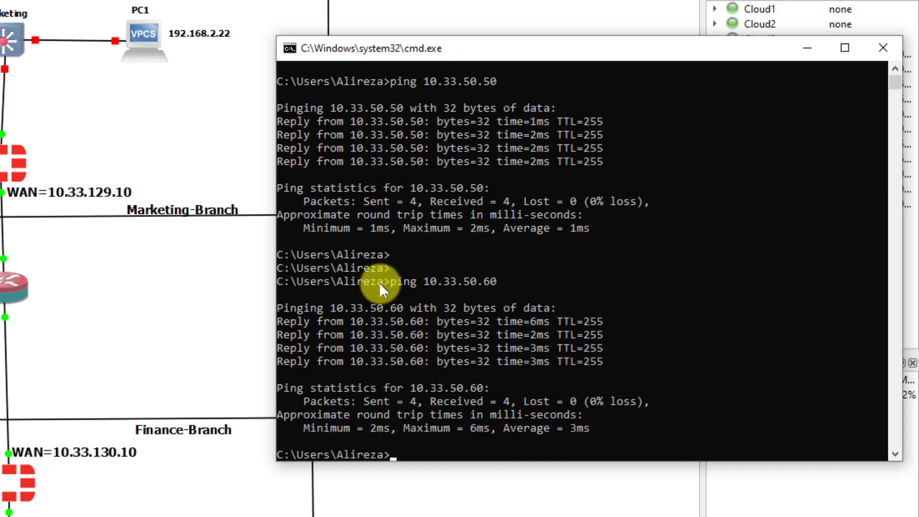
pyautogui.click(671, 369)
pyautogui.press('Return')
pyautogui.press('Return')
pyautogui.press('Return')
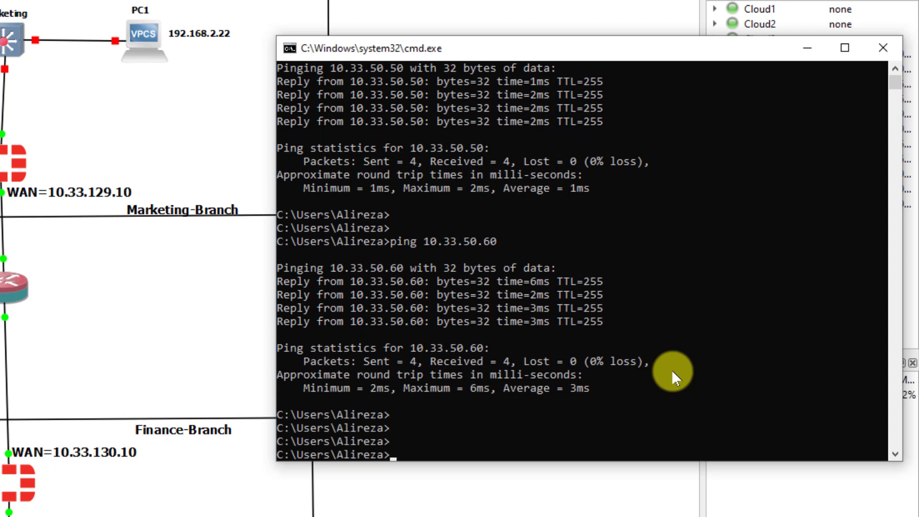
pyautogui.press('Return')
pyautogui.press('Return')
pyautogui.press('Return')
# - Ping the Finance-Branch FortiGate at 10.33.50.70
pyautogui.click(590, 393)
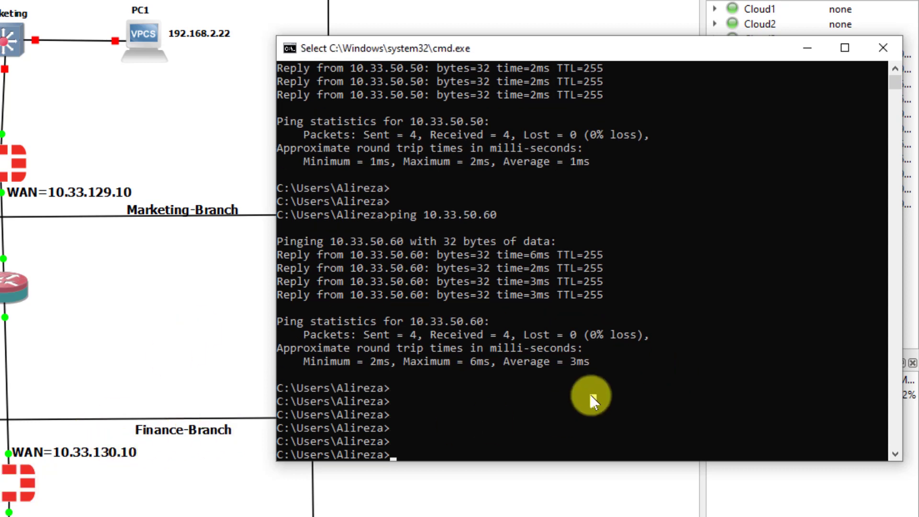
pyautogui.write('ping')
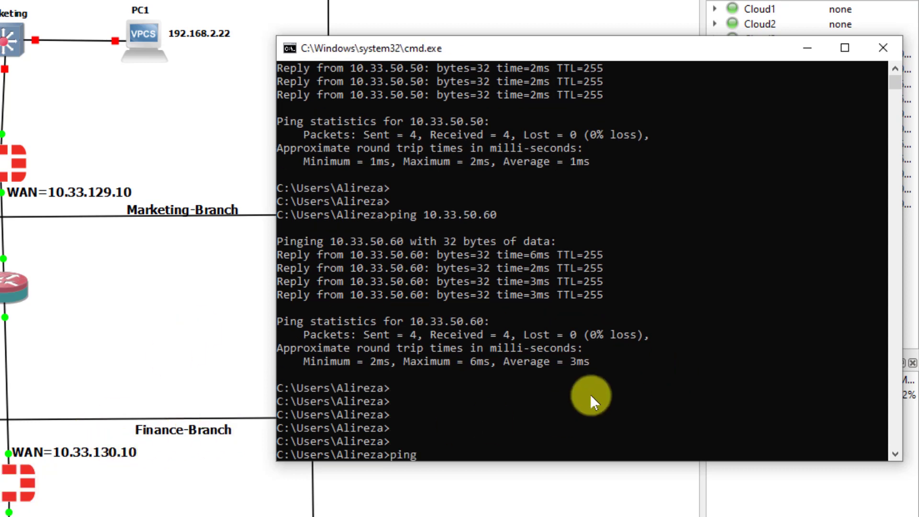
pyautogui.write(' 10.33.50.70')
pyautogui.press('Return')
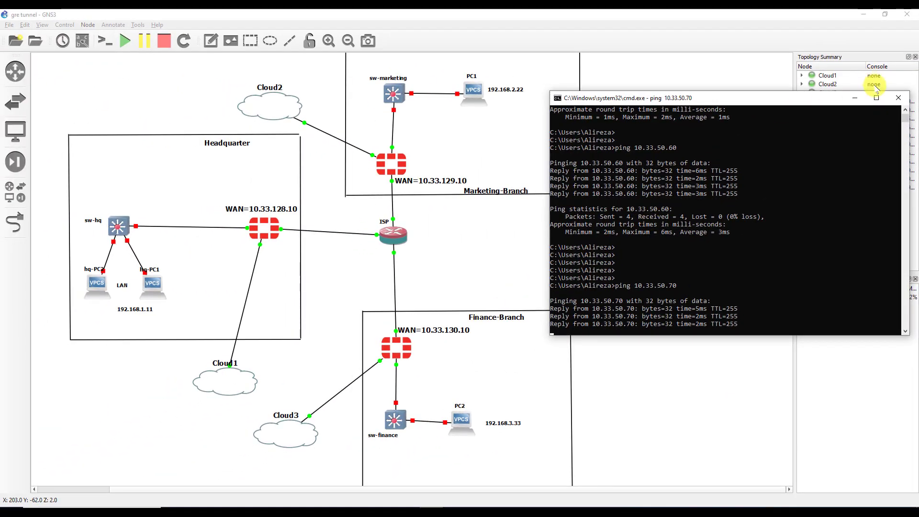
# - Launch Chrome with the chosen profile and load the 10.33.50.50 login page
pyautogui.click(856, 98)
pyautogui.click(273, 501)
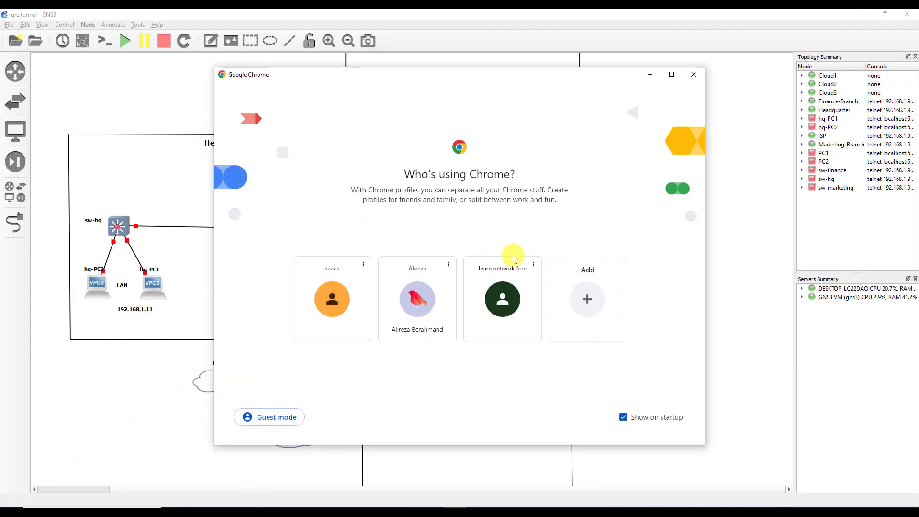
pyautogui.click(503, 308)
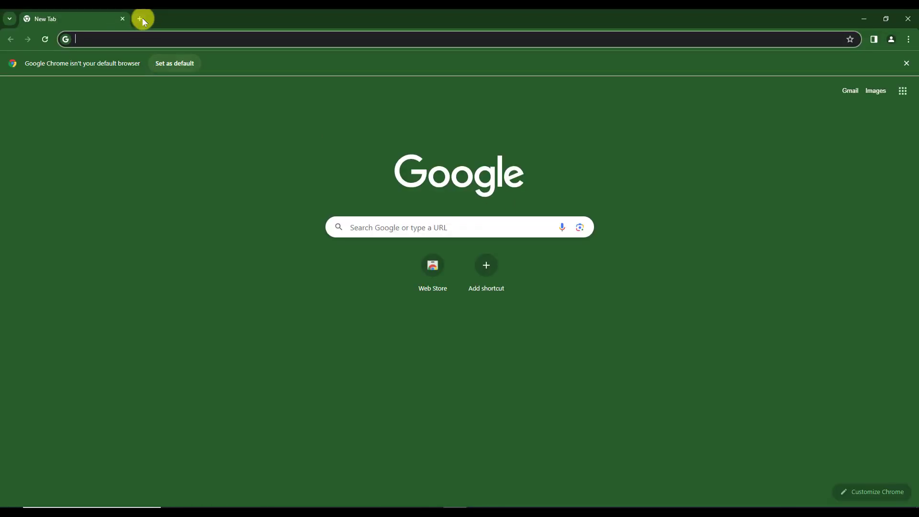
pyautogui.write('10.33.')
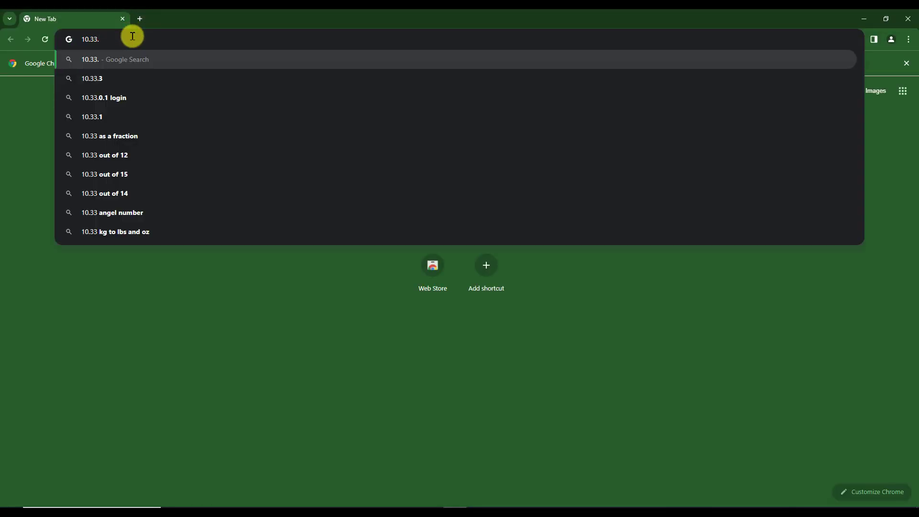
pyautogui.write('50.50')
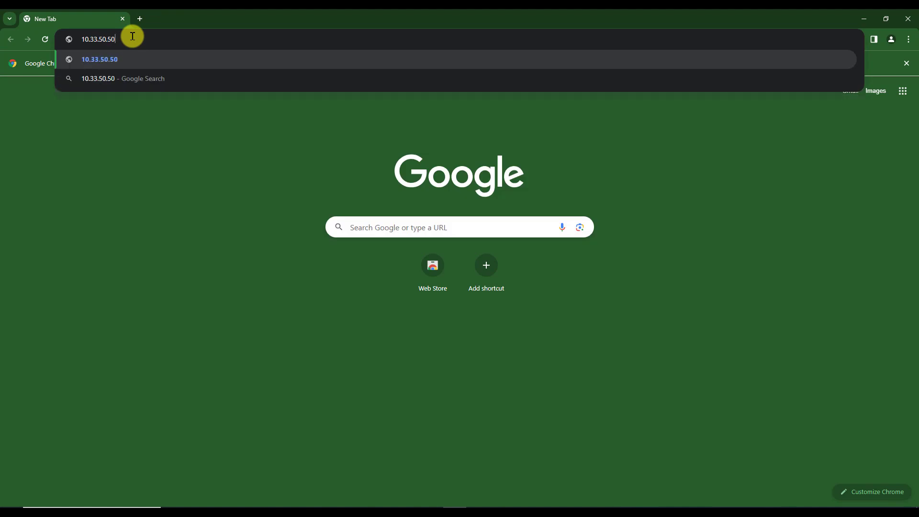
pyautogui.press('Return')
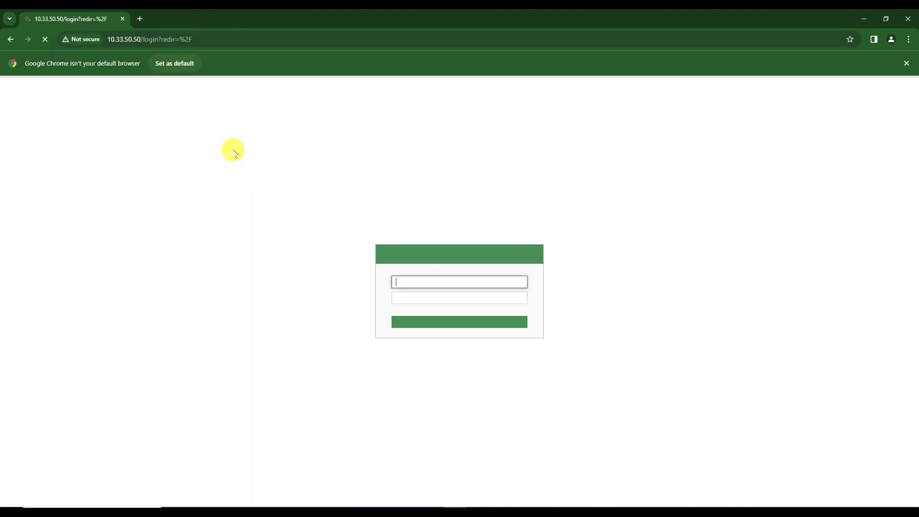
# - Open new tabs for the 10.33.50.60 and 10.33.50.70 login pages
pyautogui.click(141, 19)
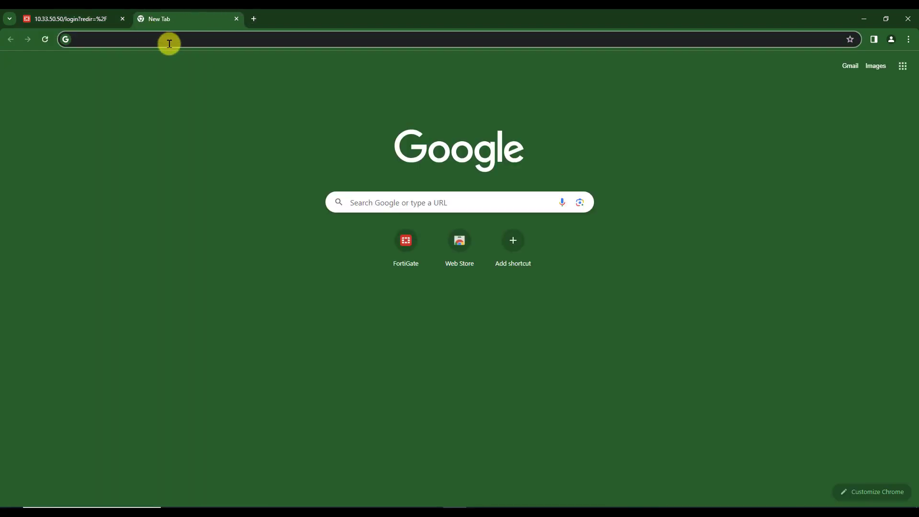
pyautogui.write('10.33.5')
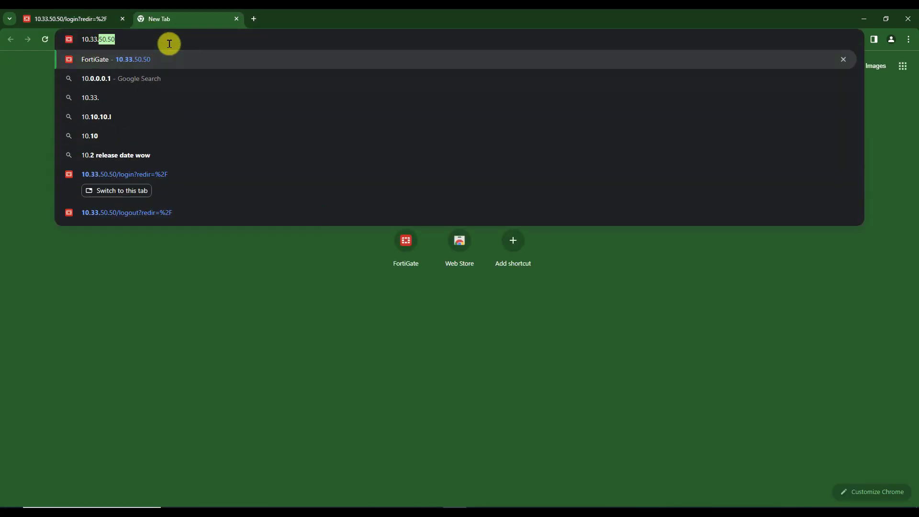
pyautogui.write('0.60')
pyautogui.press('Return')
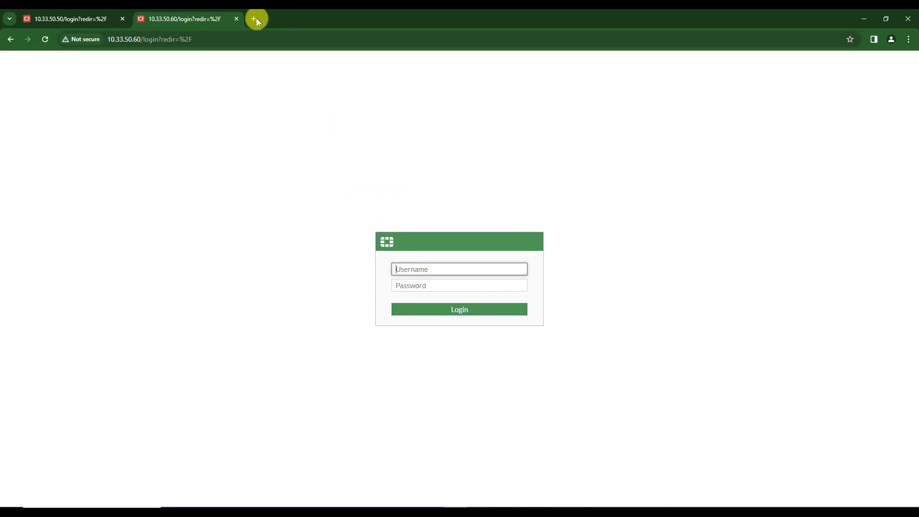
pyautogui.click(255, 19)
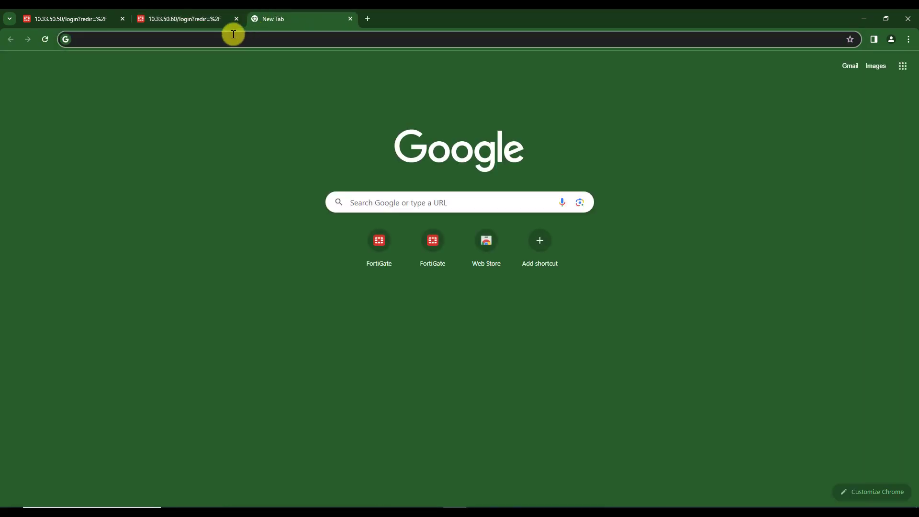
pyautogui.write('10.33.50')
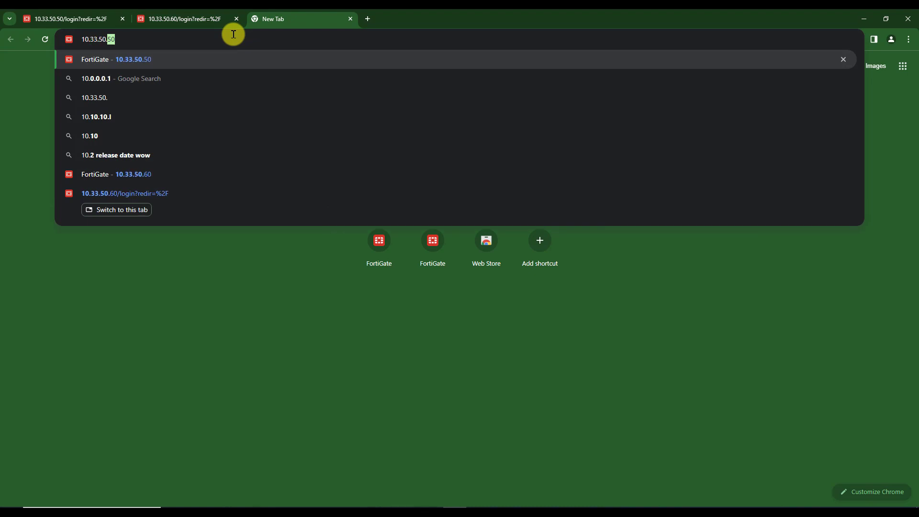
pyautogui.write('.70')
pyautogui.press('Return')
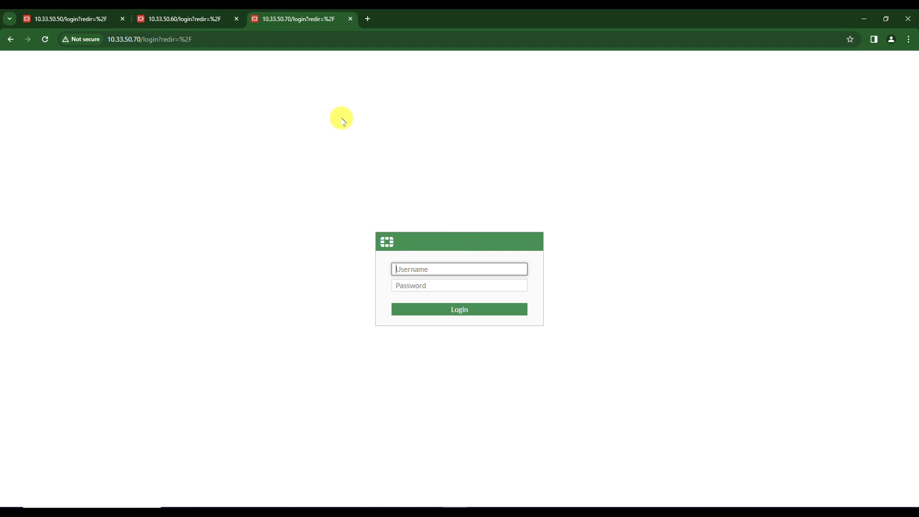
# - Review the topology's devices and WAN labels, nudging the Finance-Branch label sideways
pyautogui.click(863, 18)
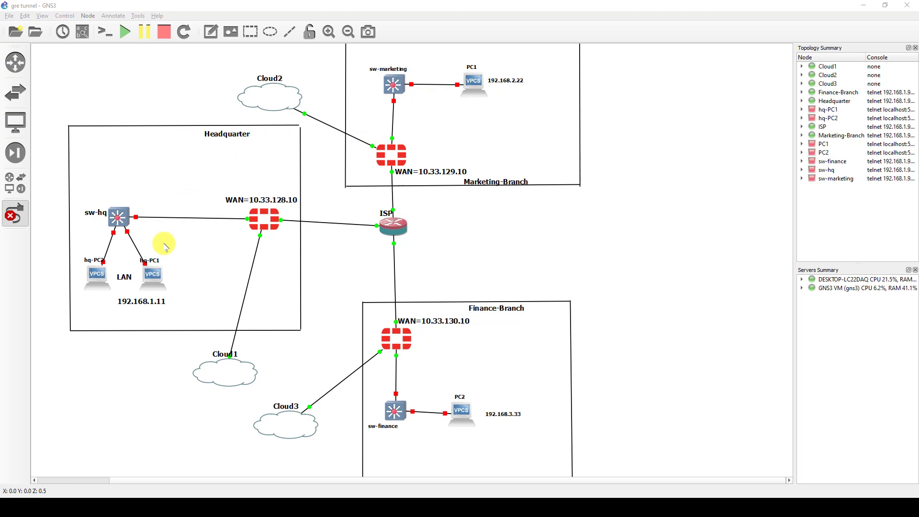
pyautogui.moveTo(73, 177); pyautogui.dragTo(211, 319)
pyautogui.moveTo(537, 56); pyautogui.dragTo(330, 102)
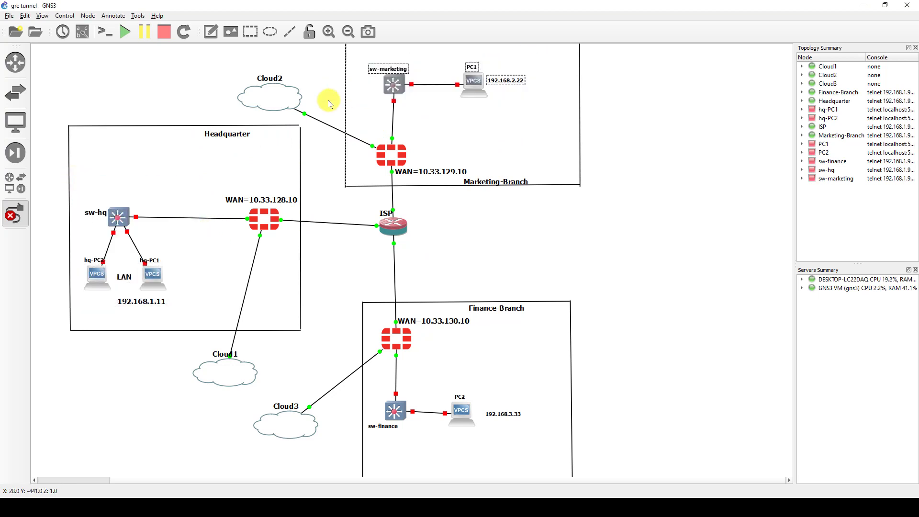
pyautogui.click(335, 247)
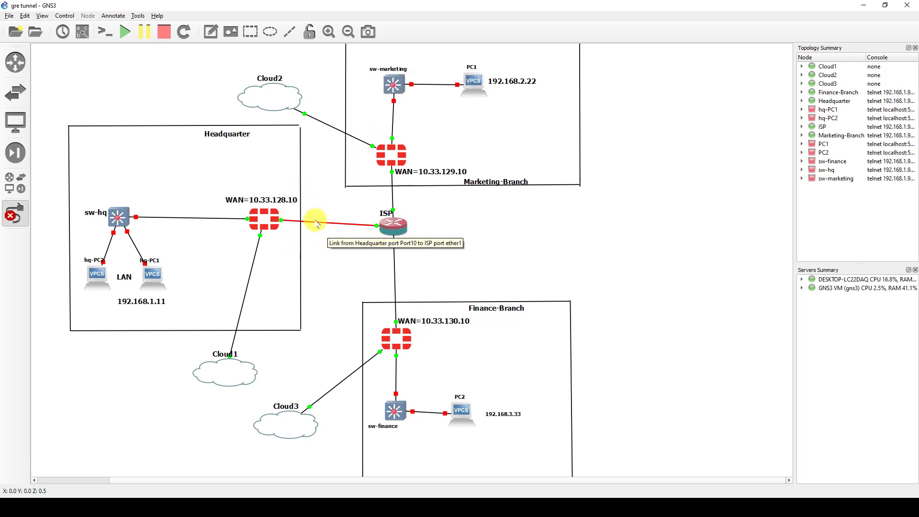
pyautogui.moveTo(445, 195); pyautogui.dragTo(346, 265)
pyautogui.click(223, 186)
pyautogui.moveTo(224, 188); pyautogui.dragTo(302, 215)
pyautogui.moveTo(473, 165); pyautogui.dragTo(403, 179)
pyautogui.moveTo(470, 314); pyautogui.dragTo(492, 313)
pyautogui.click(457, 308)
pyautogui.moveTo(398, 304); pyautogui.dragTo(471, 337)
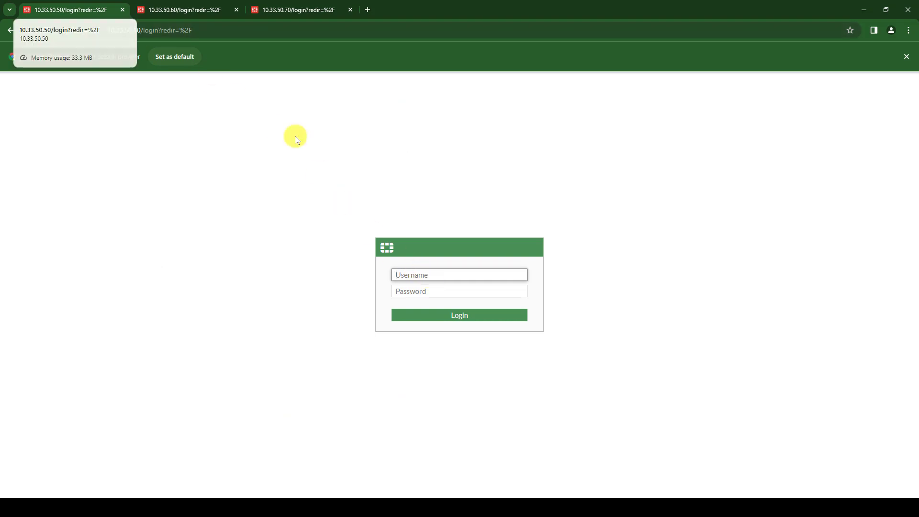
# - Log in to the fg-hq web GUI and dismiss the password and intro prompts
pyautogui.press('Tab')
pyautogui.press('Return')
pyautogui.click(845, 55)
pyautogui.click(494, 387)
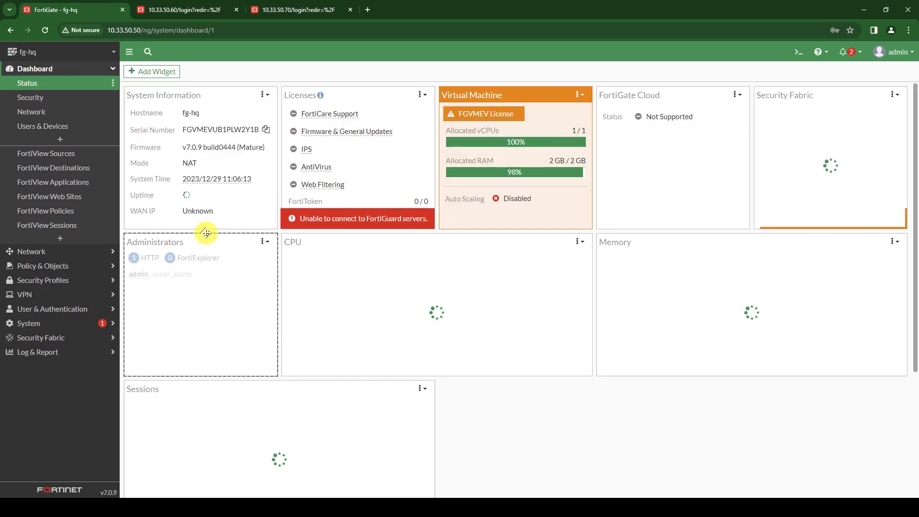
# - Open port10's Edit Interface page under Network > Interfaces
pyautogui.click(33, 252)
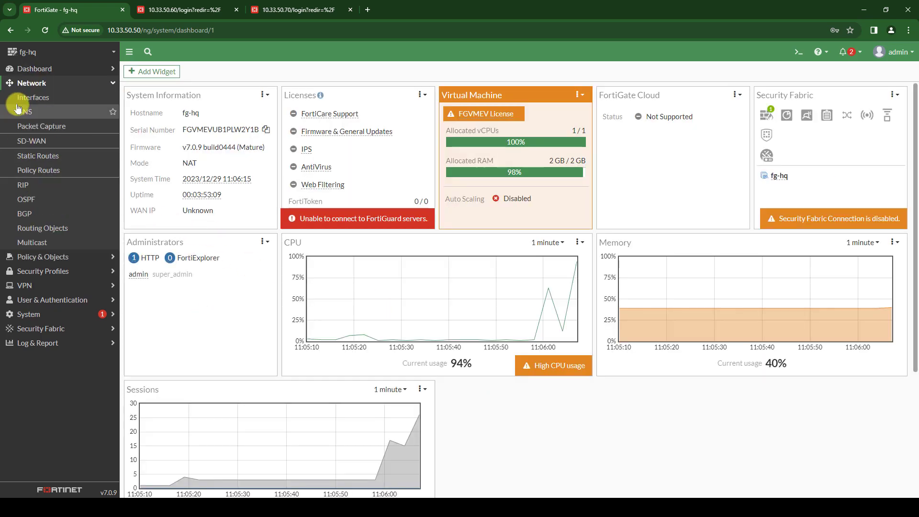
pyautogui.click(42, 100)
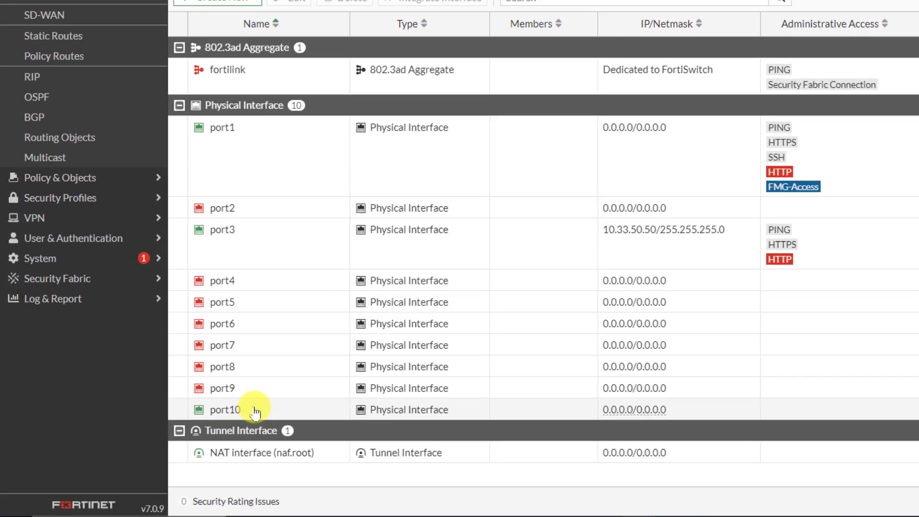
pyautogui.doubleClick(182, 424)
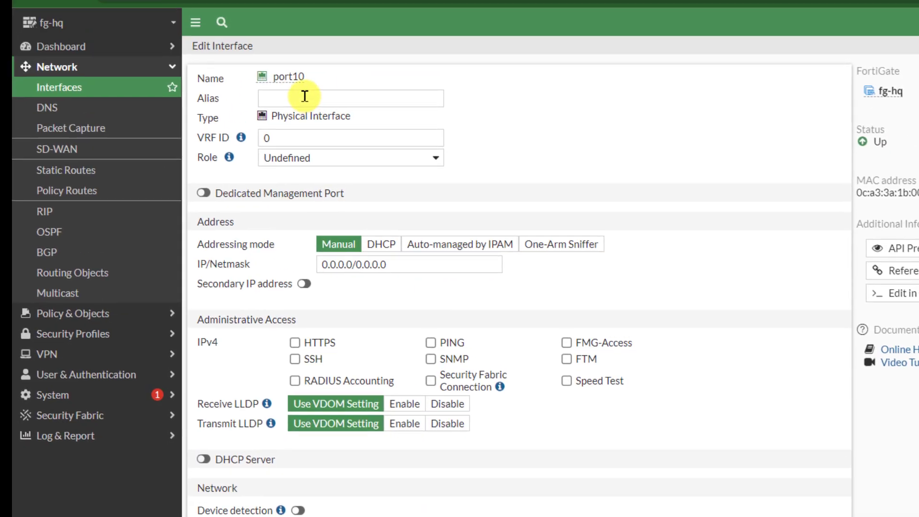
# - Give fg-hq's port10 alias WAN, address 10.33.128.10/24 and PING access, then save it
pyautogui.click(304, 98)
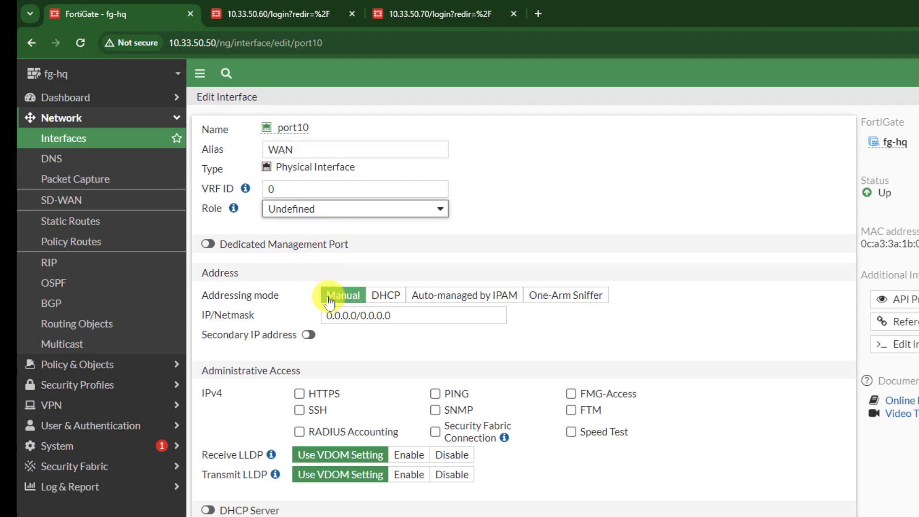
pyautogui.moveTo(400, 315); pyautogui.dragTo(325, 317)
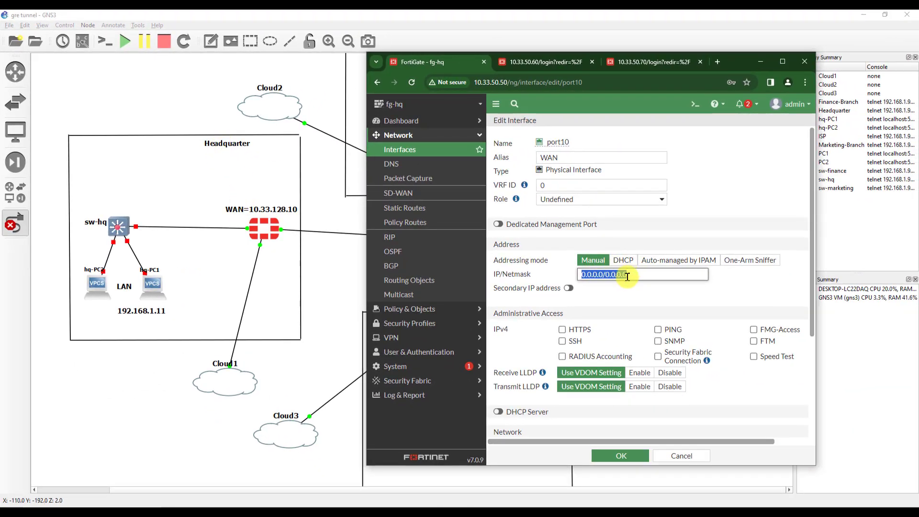
pyautogui.write('10.')
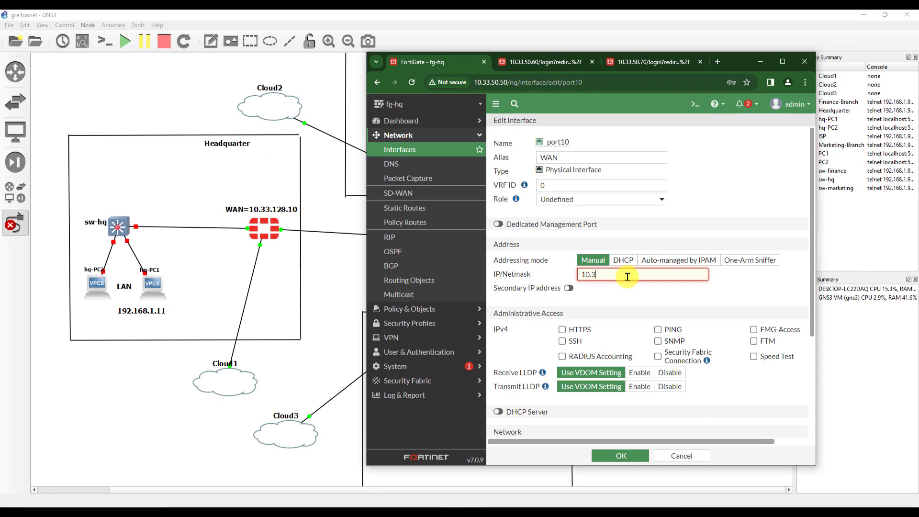
pyautogui.write('33.128.')
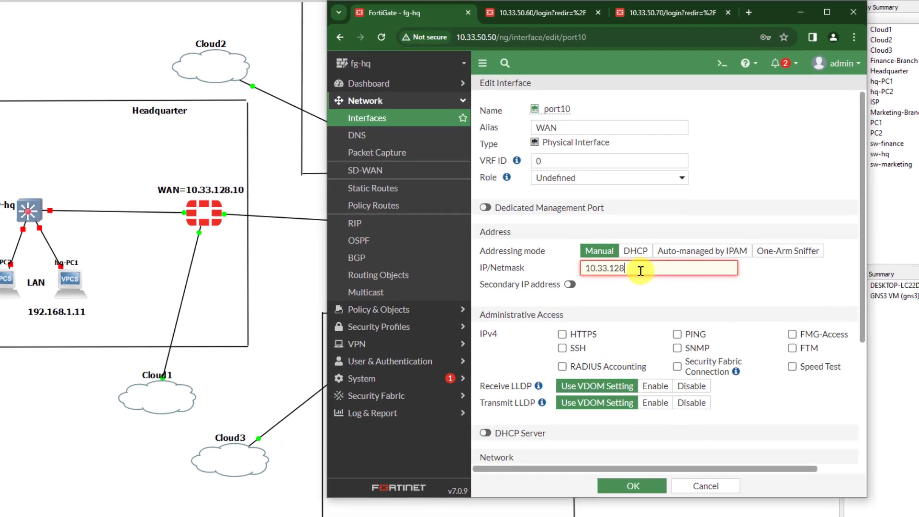
pyautogui.write('10/24')
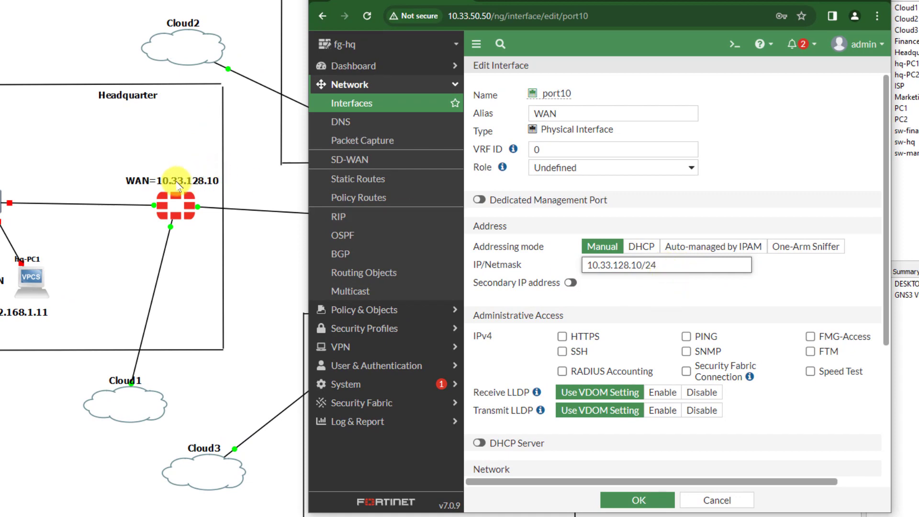
pyautogui.click(686, 337)
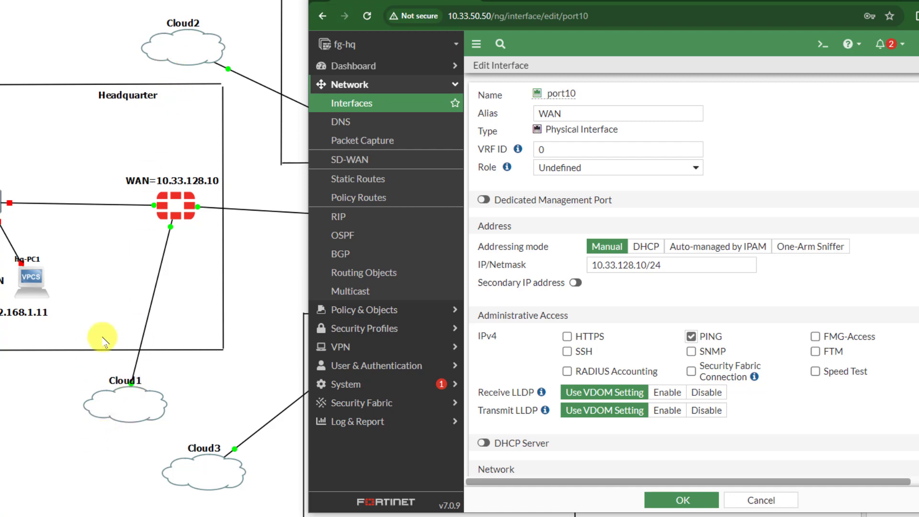
pyautogui.scroll(-4, 697, 339)
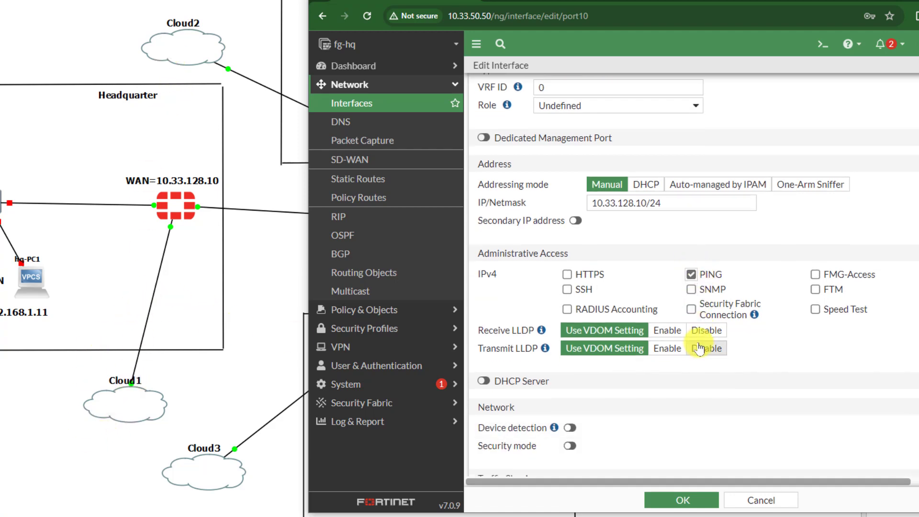
pyautogui.scroll(4, 713, 350)
pyautogui.click(688, 503)
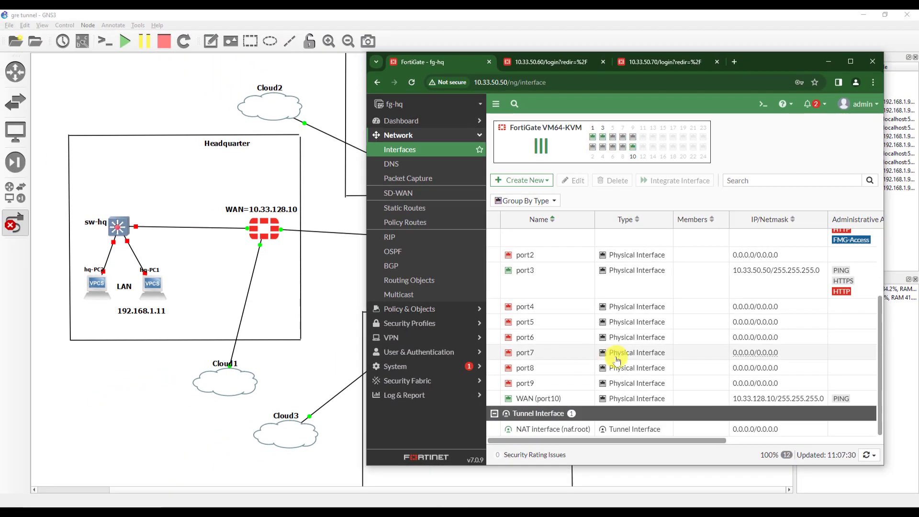
# - Set fg-hq's port1 as LAN at 192.168.1.1/24, removing HTTP, SSH and FMG-Access, leaving PING
pyautogui.scroll(5, 575, 359)
pyautogui.doubleClick(546, 315)
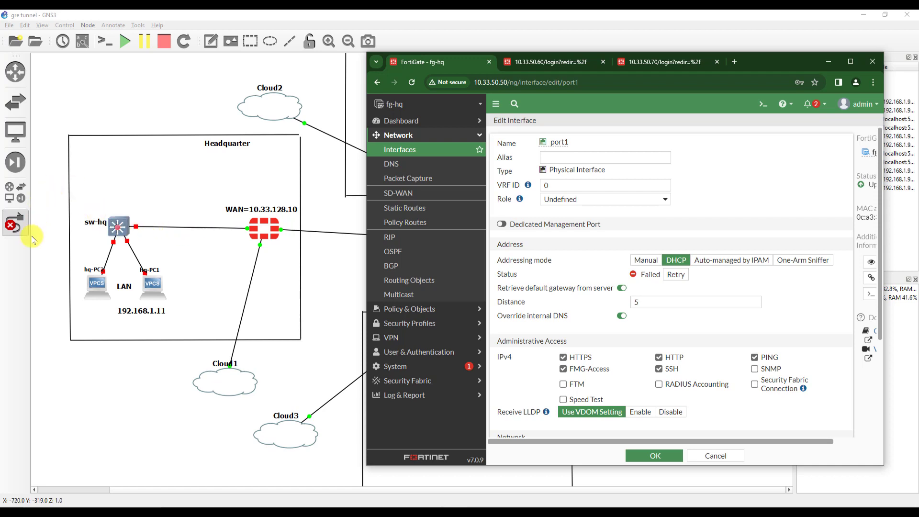
pyautogui.click(563, 161)
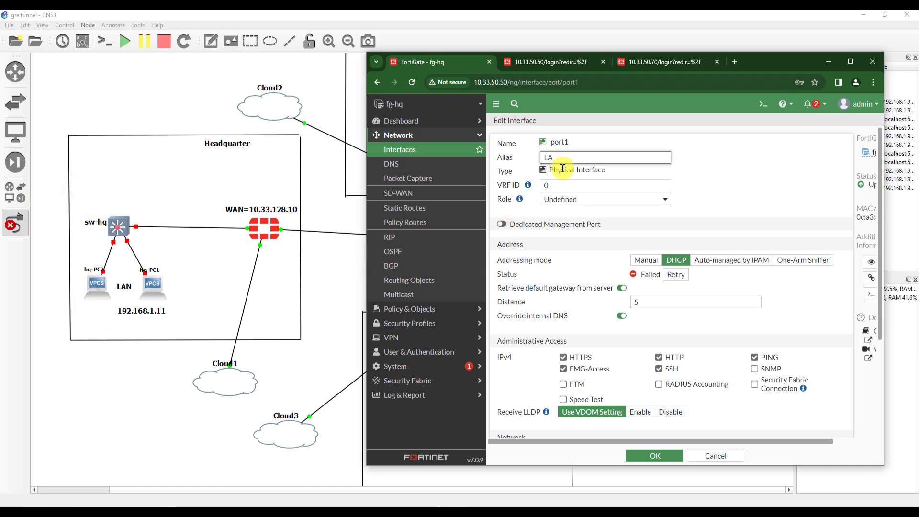
pyautogui.scroll(-1, 560, 173)
pyautogui.click(659, 309)
pyautogui.click(659, 321)
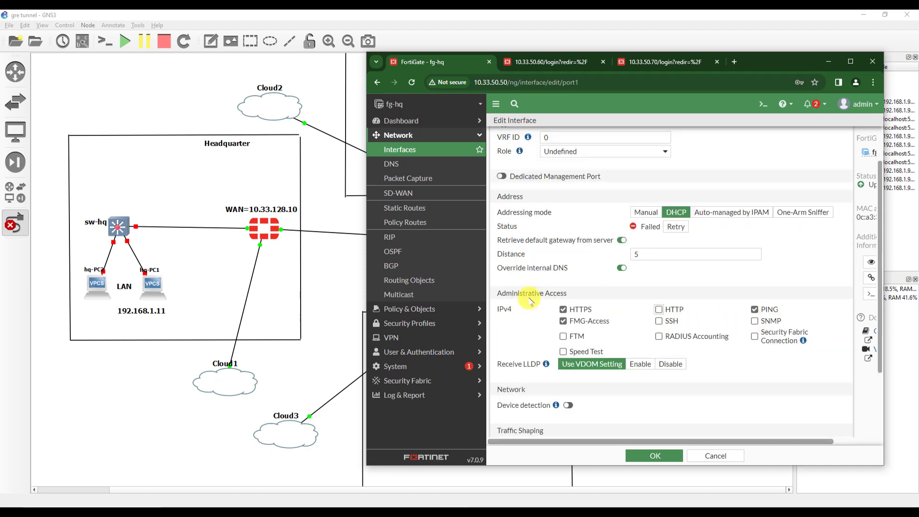
pyautogui.click(573, 322)
pyautogui.scroll(2, 677, 311)
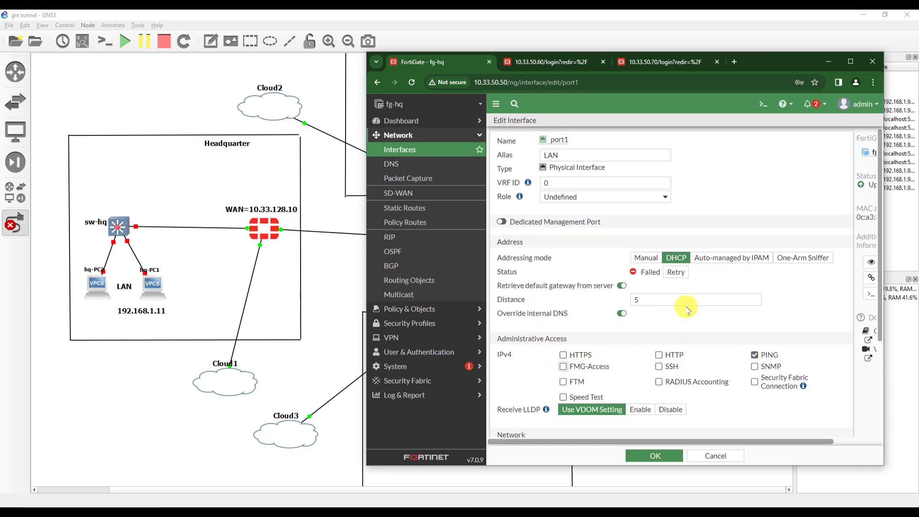
pyautogui.scroll(-2, 622, 320)
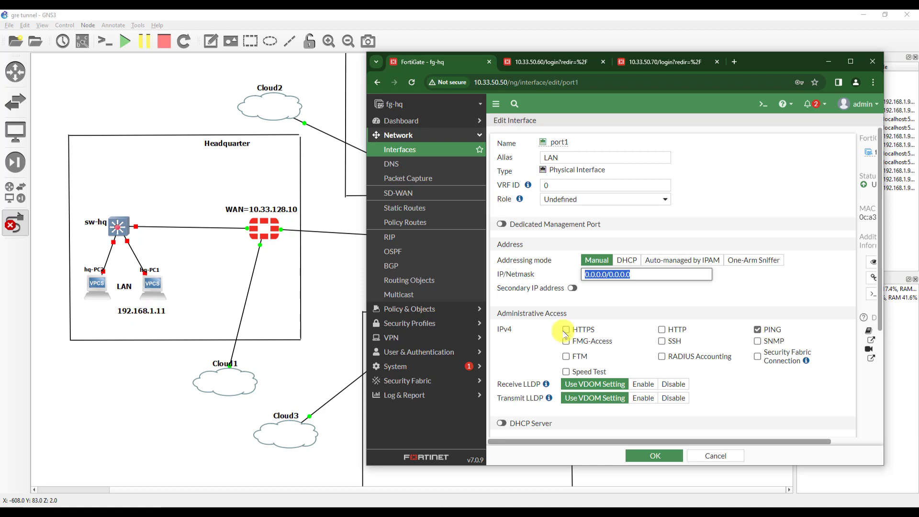
pyautogui.write('192.168.1.1/')
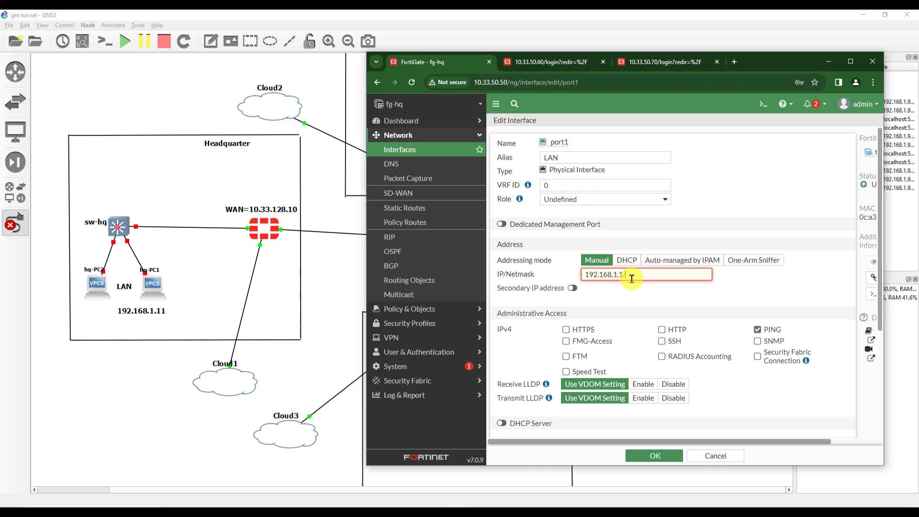
pyautogui.write('24')
pyautogui.scroll(-3, 651, 364)
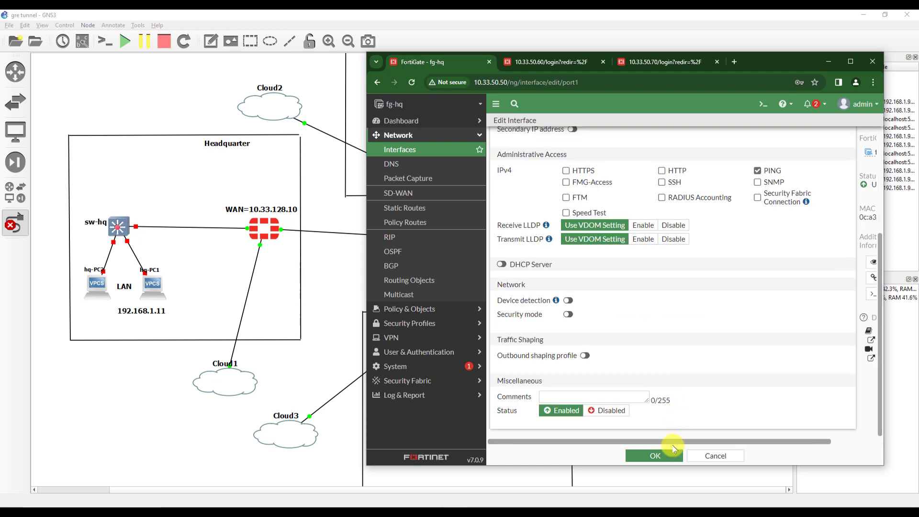
pyautogui.click(665, 458)
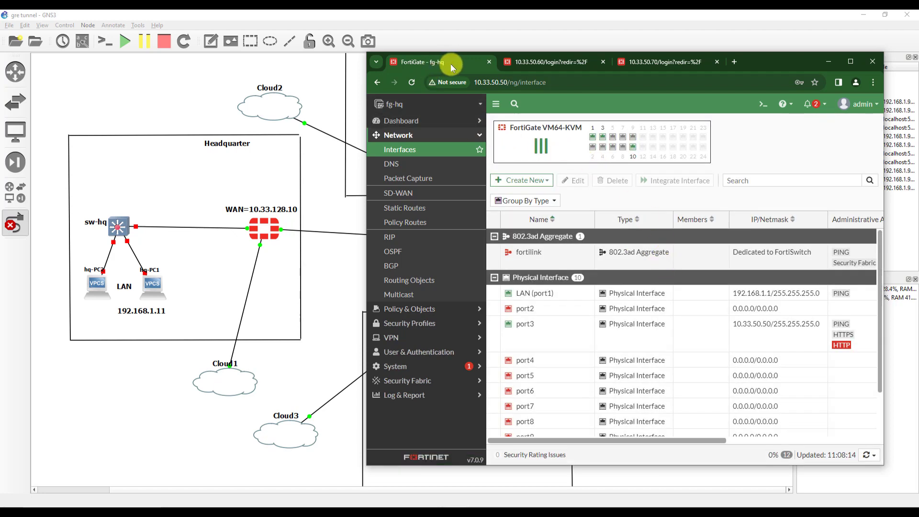
# - Log in as admin to the fg-marketing FortiGate at 10.33.50.60 and dismiss the welcome message
pyautogui.click(546, 63)
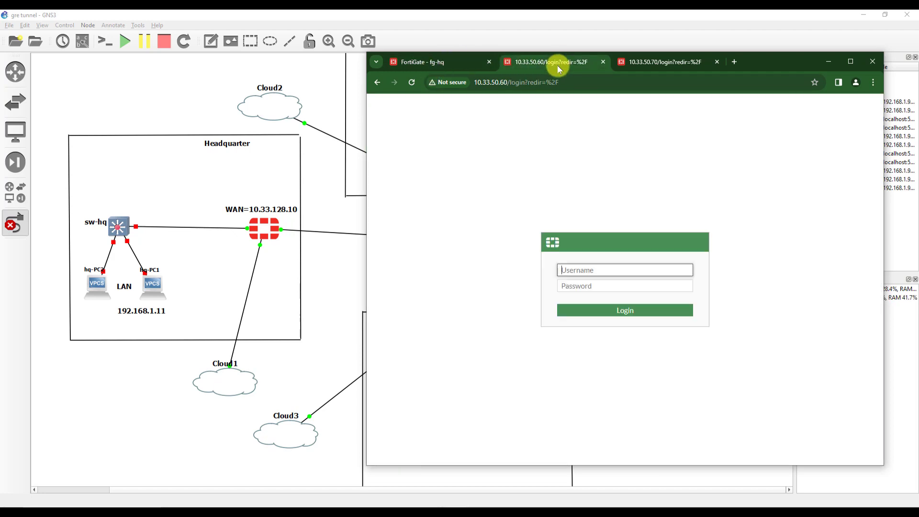
pyautogui.click(613, 267)
pyautogui.write('admin')
pyautogui.press('Tab')
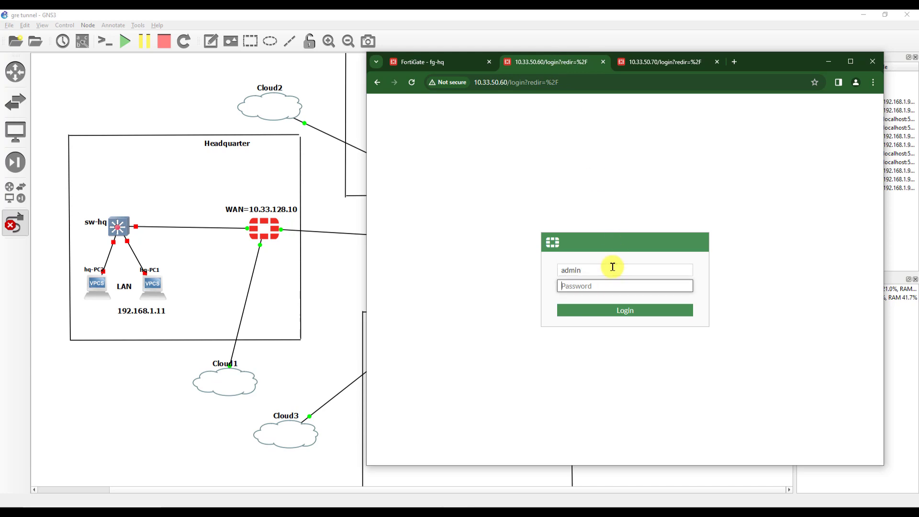
pyautogui.press('Return')
pyautogui.click(659, 401)
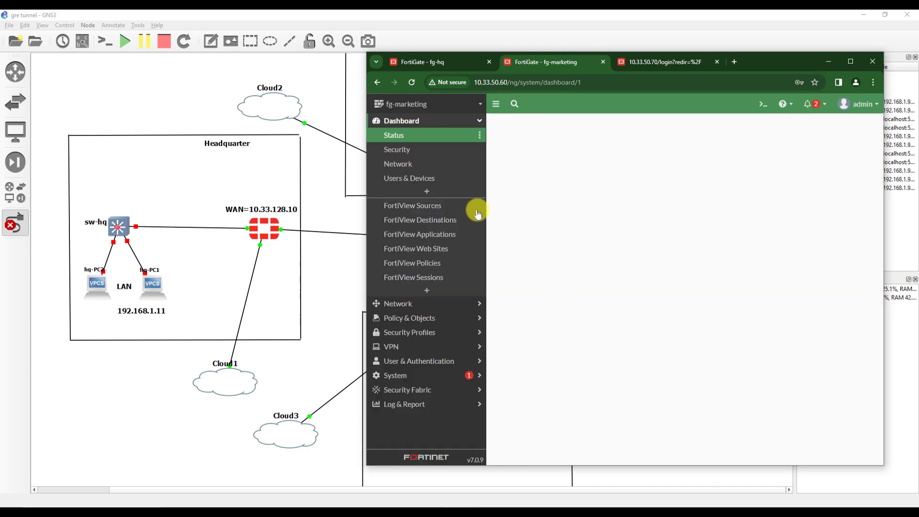
# - Go to Network > Interfaces on fg-marketing
pyautogui.click(421, 305)
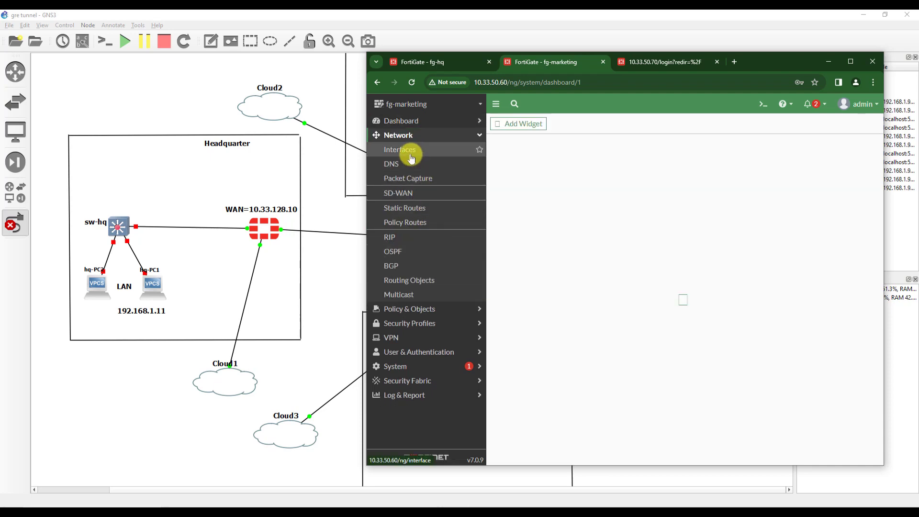
pyautogui.moveTo(758, 67); pyautogui.dragTo(806, 69)
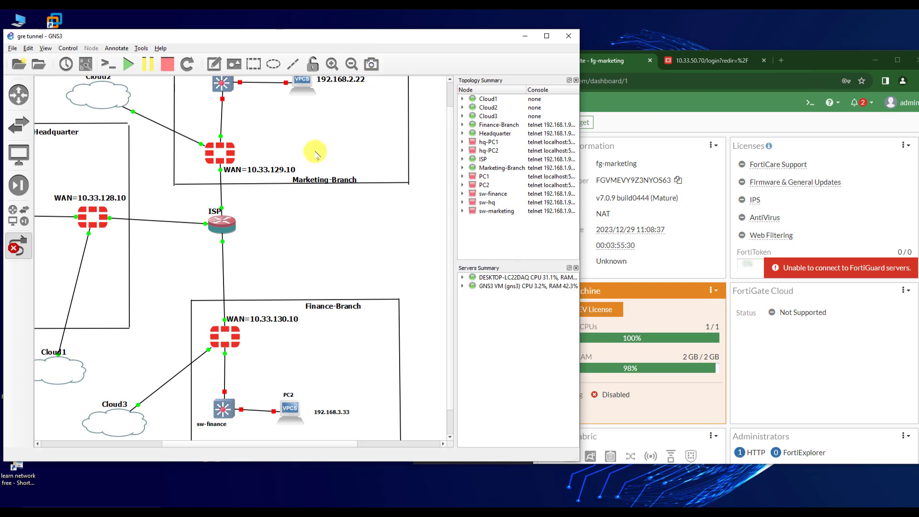
pyautogui.scroll(2, 313, 151)
pyautogui.click(432, 145)
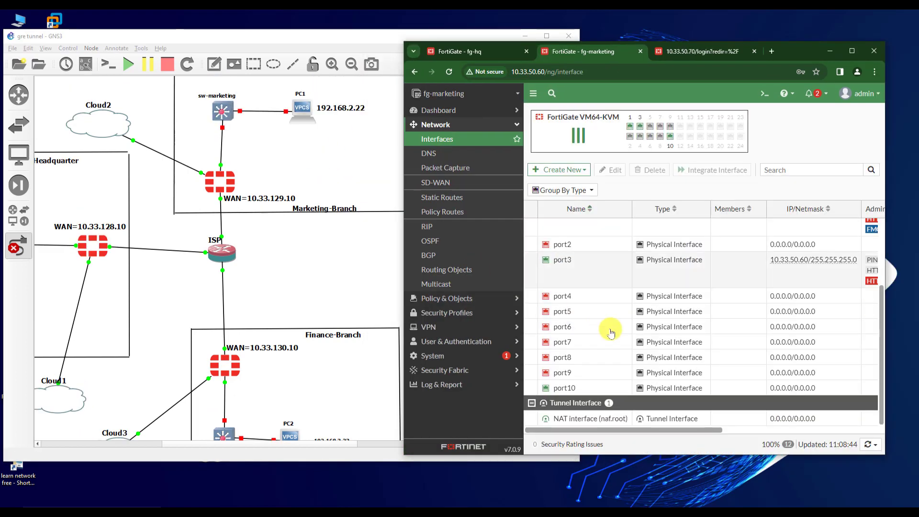
pyautogui.scroll(2, 610, 331)
pyautogui.scroll(-2, 613, 333)
# - Set fg-marketing's port10 to alias WAN, 10.33.129.10/24 with PING access, and save
pyautogui.doubleClick(592, 385)
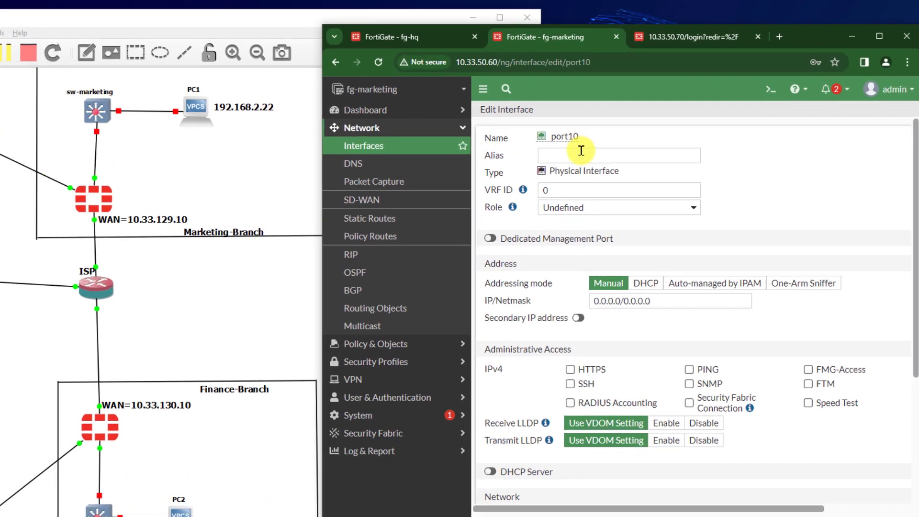
pyautogui.click(609, 143)
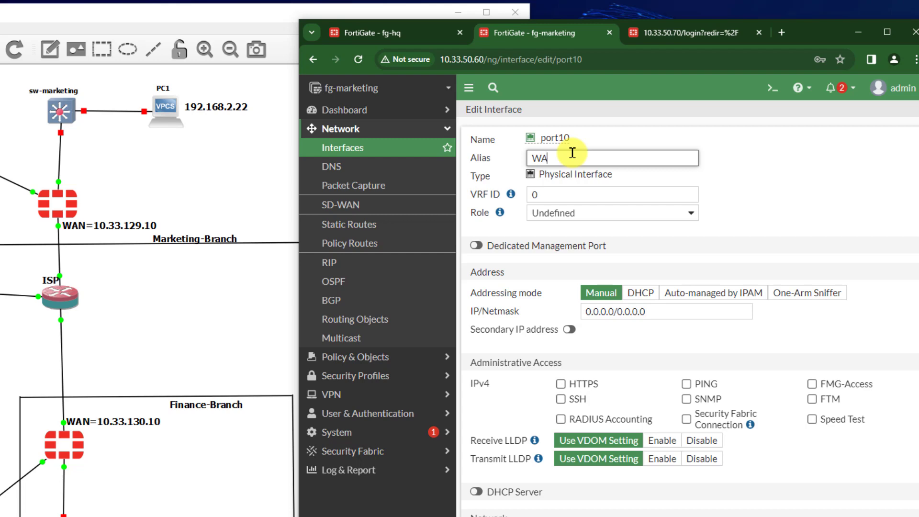
pyautogui.moveTo(647, 312); pyautogui.dragTo(573, 317)
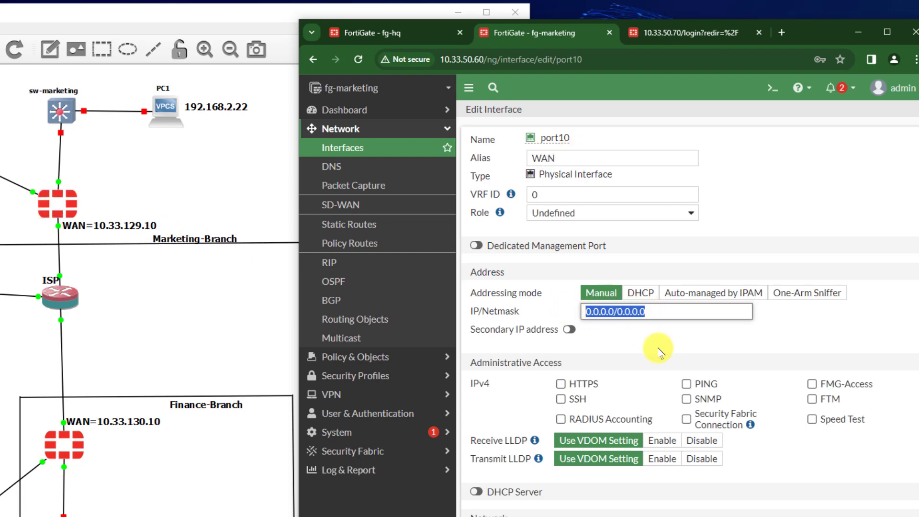
pyautogui.write('10.33.129')
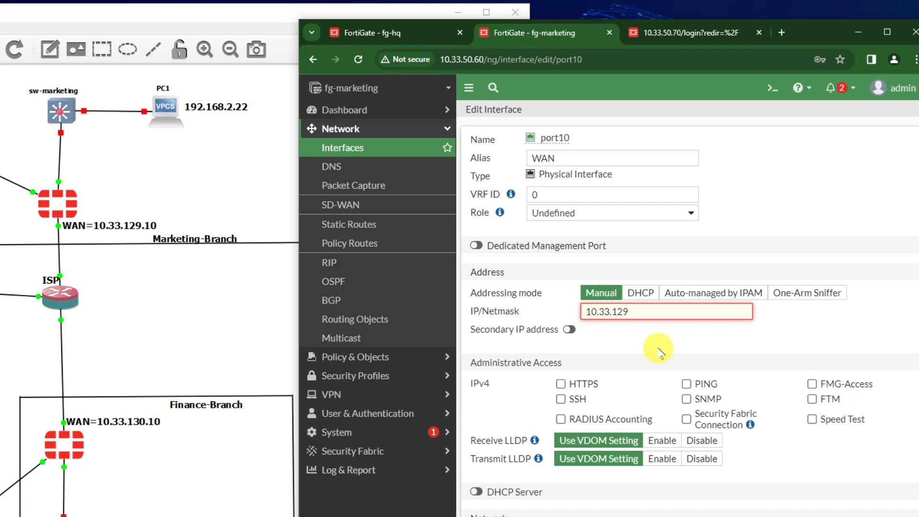
pyautogui.write('.10/24')
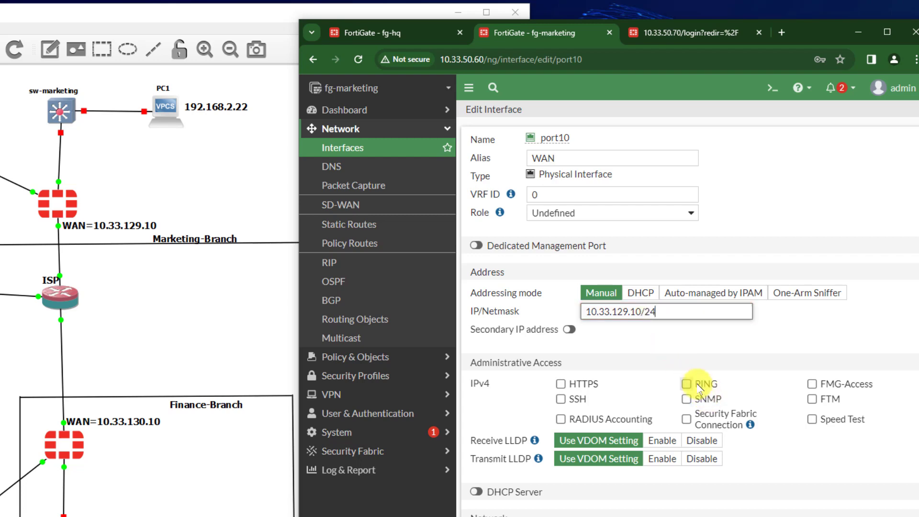
pyautogui.click(694, 384)
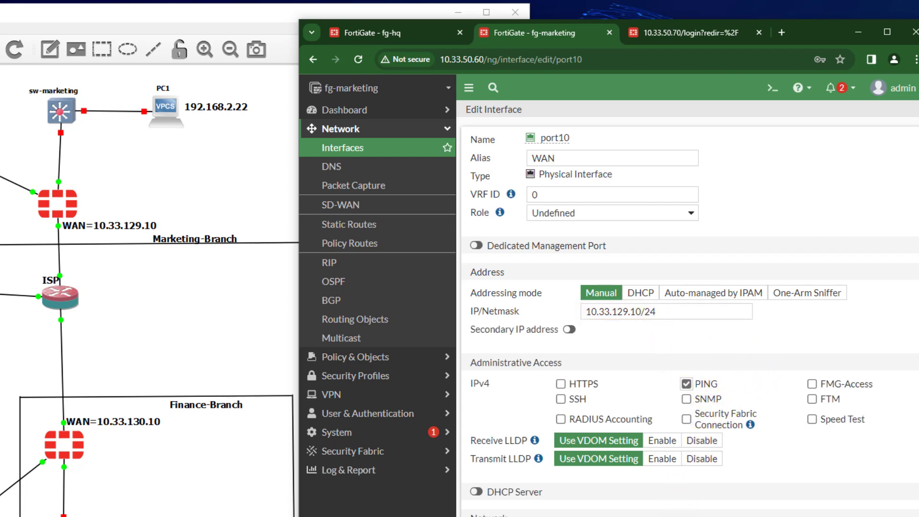
pyautogui.click(638, 507)
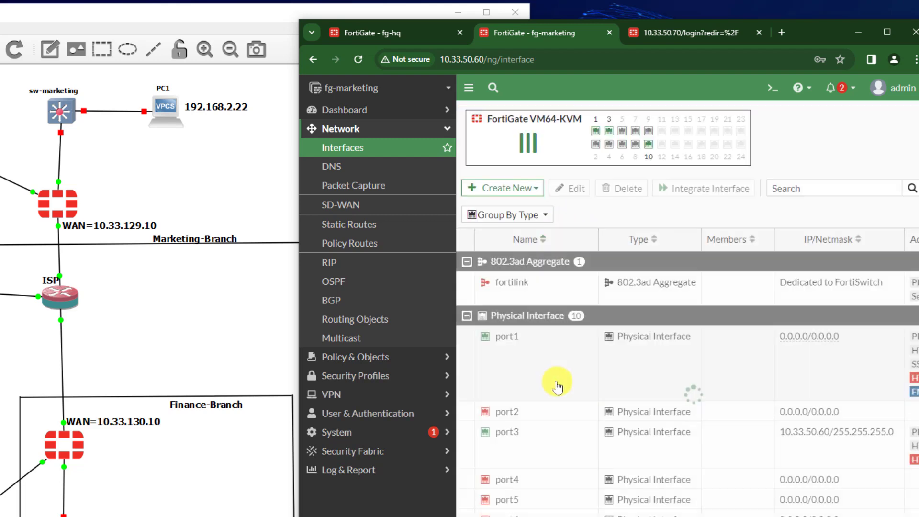
# - Set fg-marketing's port1 to alias LAN with manual address 192.168.2.1/24
pyautogui.scroll(3, 527, 363)
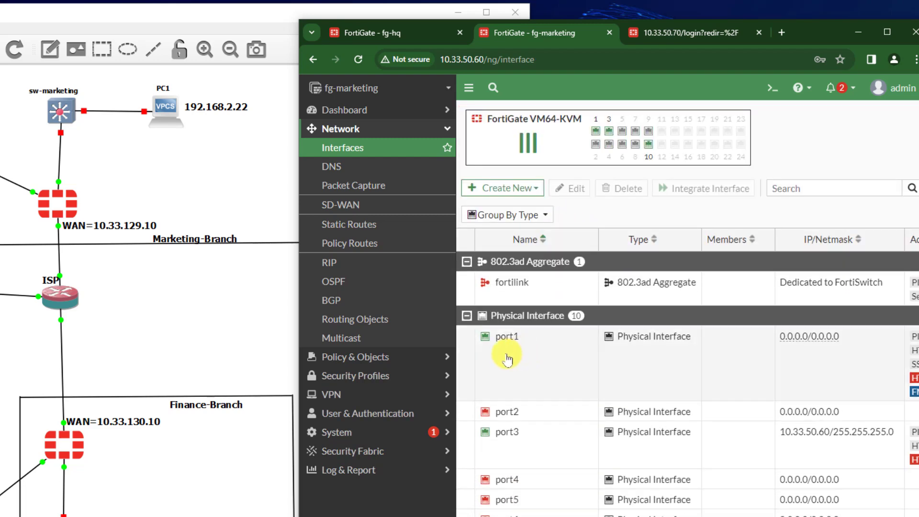
pyautogui.doubleClick(496, 335)
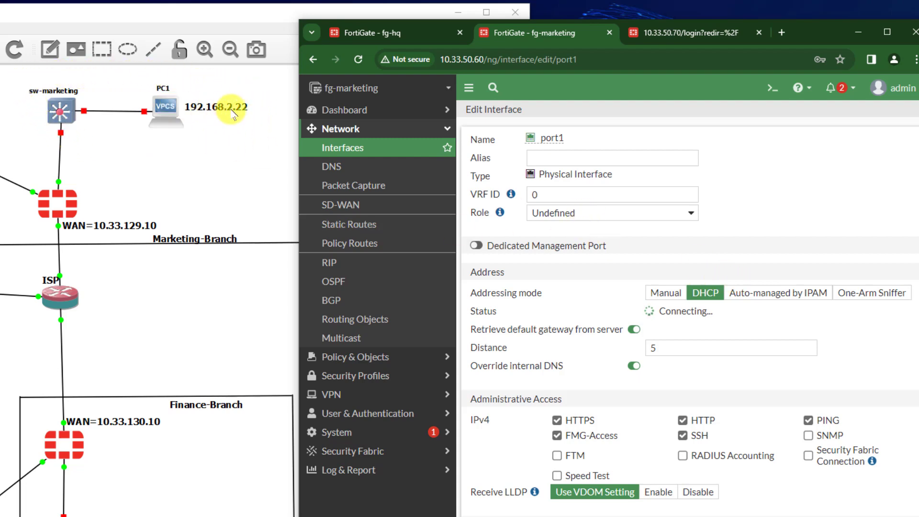
pyautogui.click(538, 158)
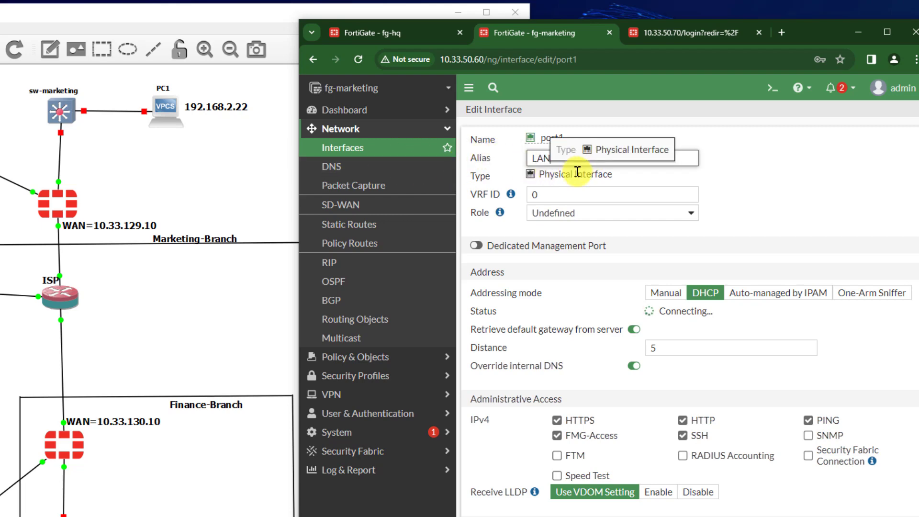
pyautogui.click(666, 293)
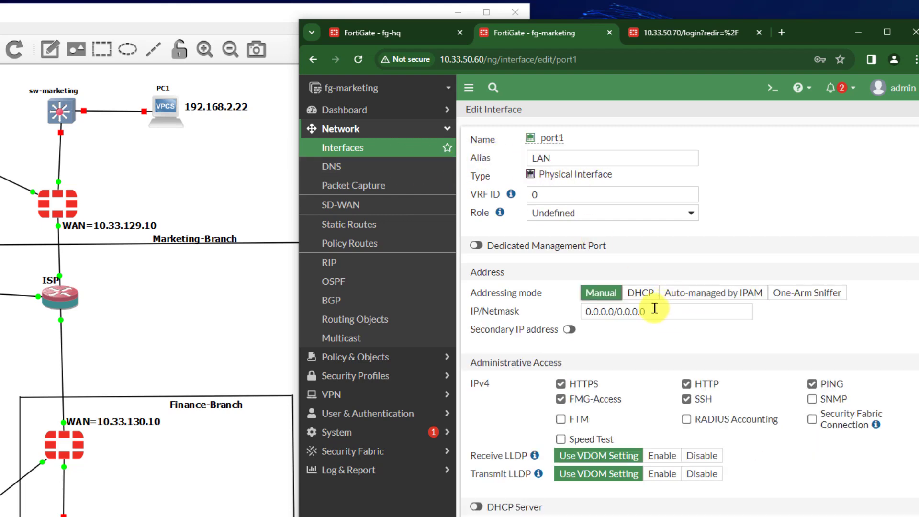
pyautogui.click(641, 311)
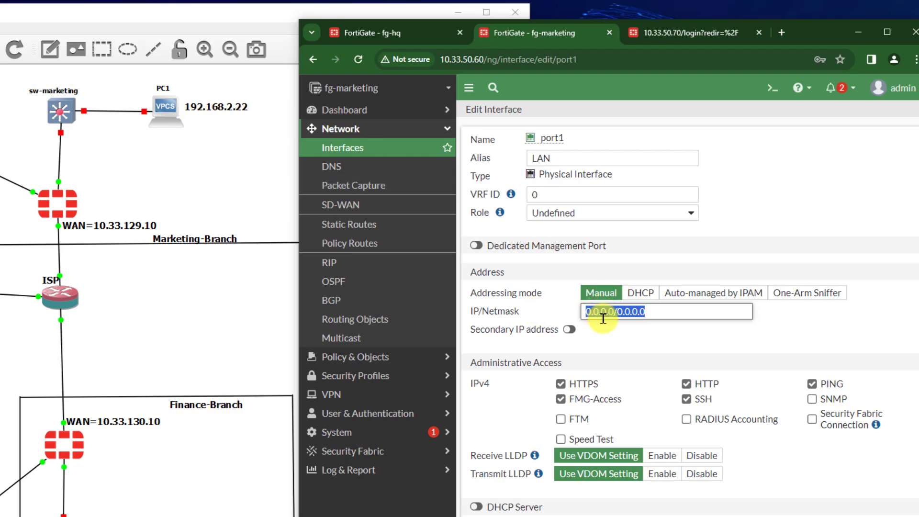
pyautogui.write('192.168.')
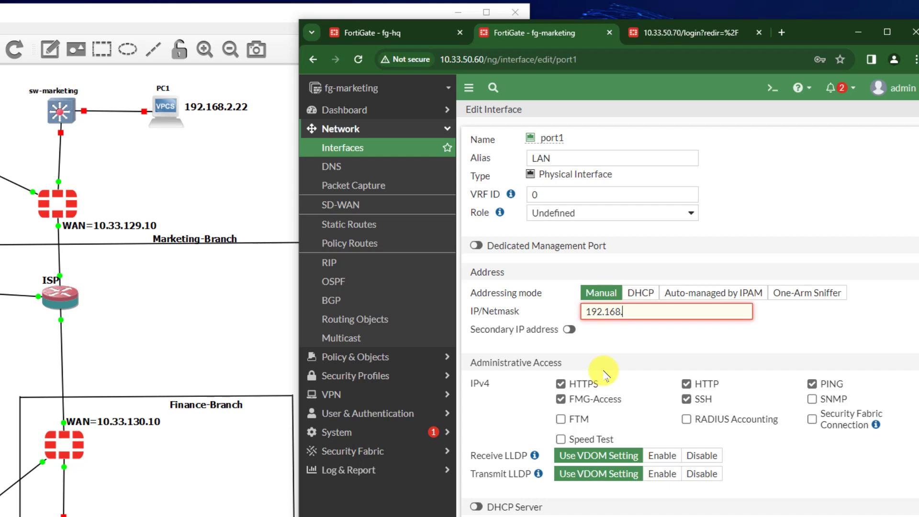
pyautogui.write('2.1/24')
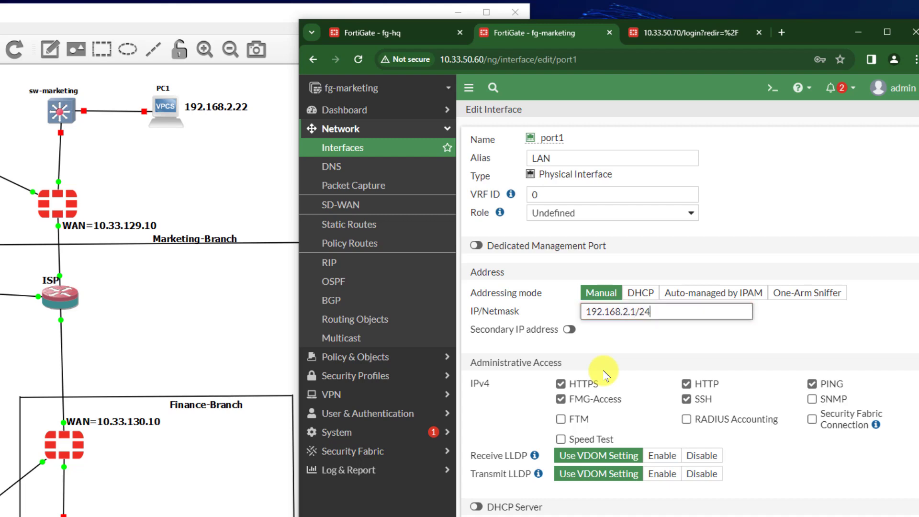
# - Restrict port1's administrative access to PING only, then go to the 10.33.50.70 login page
pyautogui.click(581, 387)
pyautogui.click(587, 400)
pyautogui.click(701, 400)
pyautogui.click(824, 386)
pyautogui.click(687, 384)
pyautogui.click(812, 384)
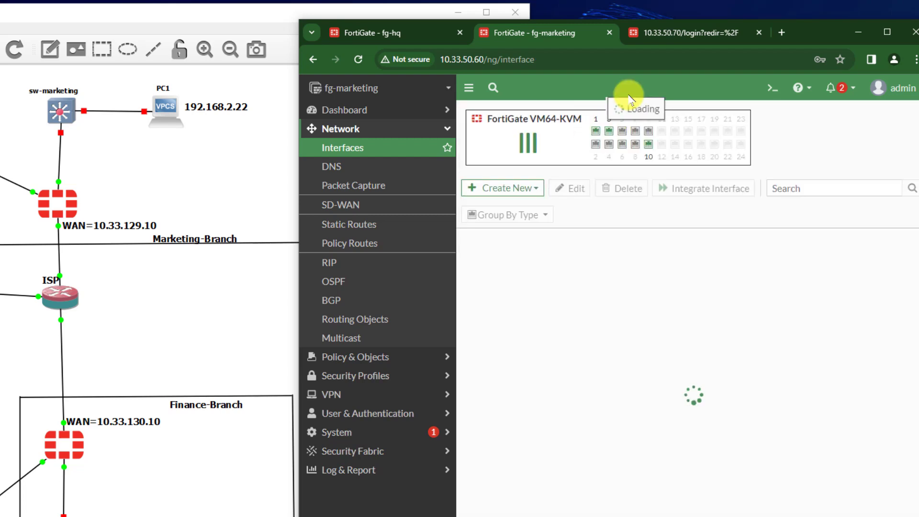
pyautogui.click(698, 34)
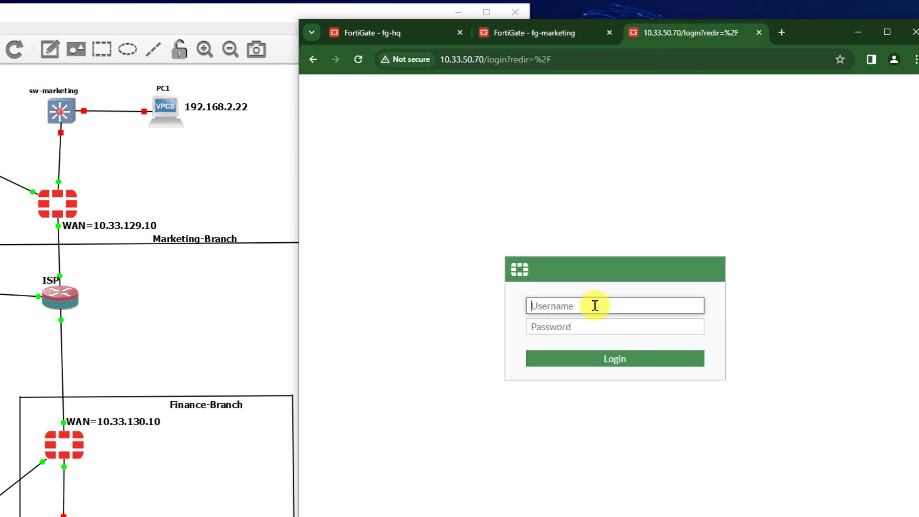
# - Log in as admin, skip the setup and FortiOS 7.0.0 prompts, and show Network > Interfaces
pyautogui.press('Tab')
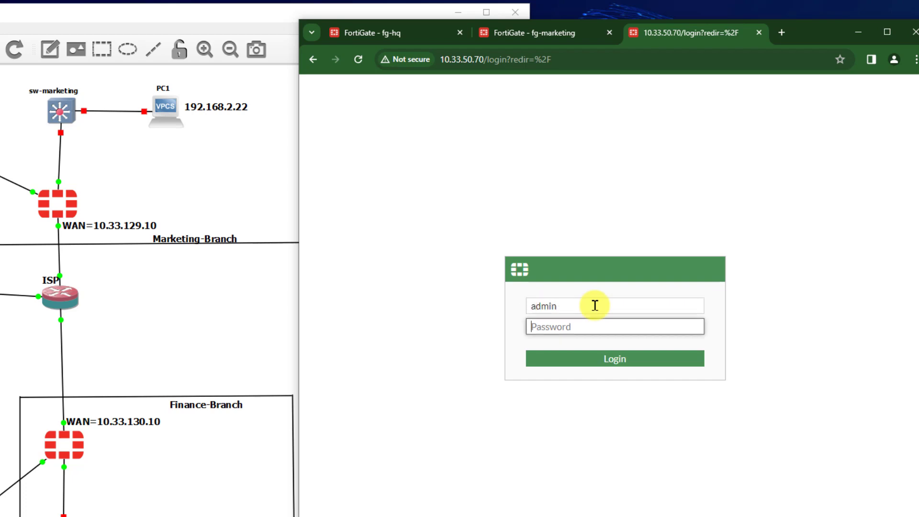
pyautogui.press('Return')
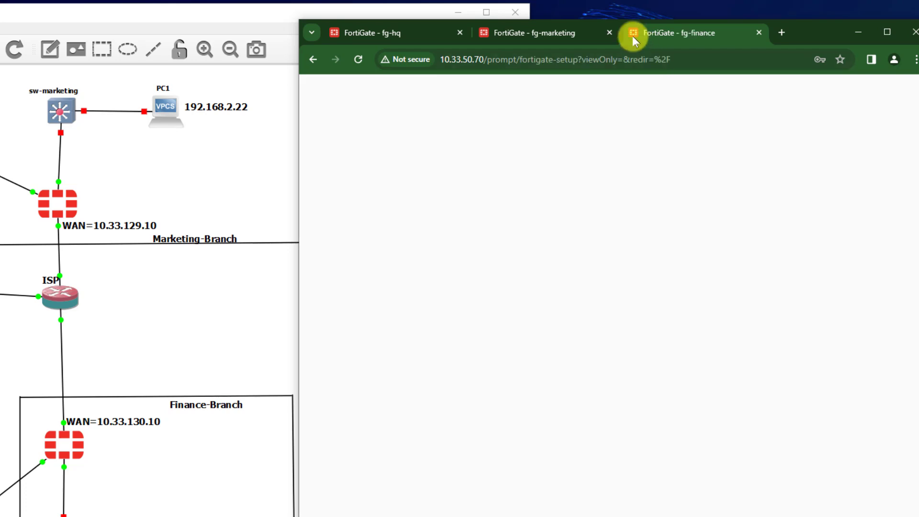
pyautogui.scroll(-2, 178, 347)
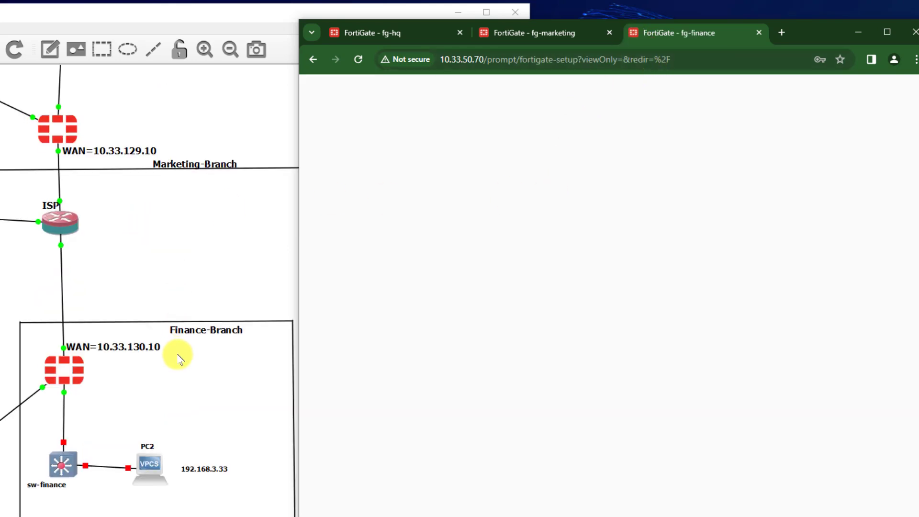
pyautogui.click(654, 380)
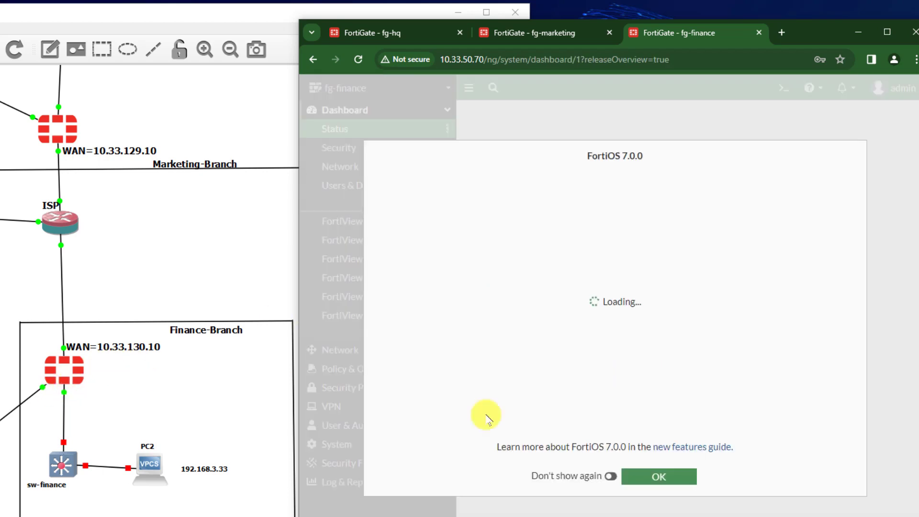
pyautogui.click(675, 483)
pyautogui.click(351, 350)
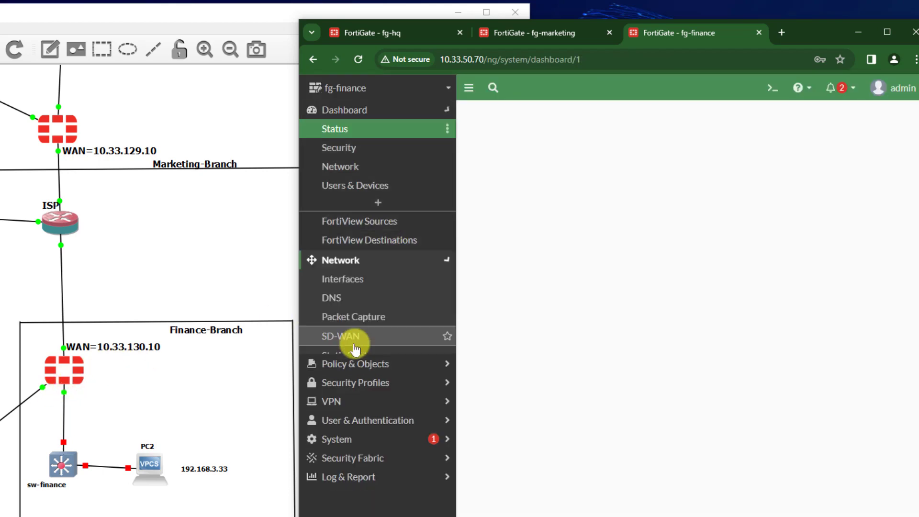
pyautogui.click(407, 147)
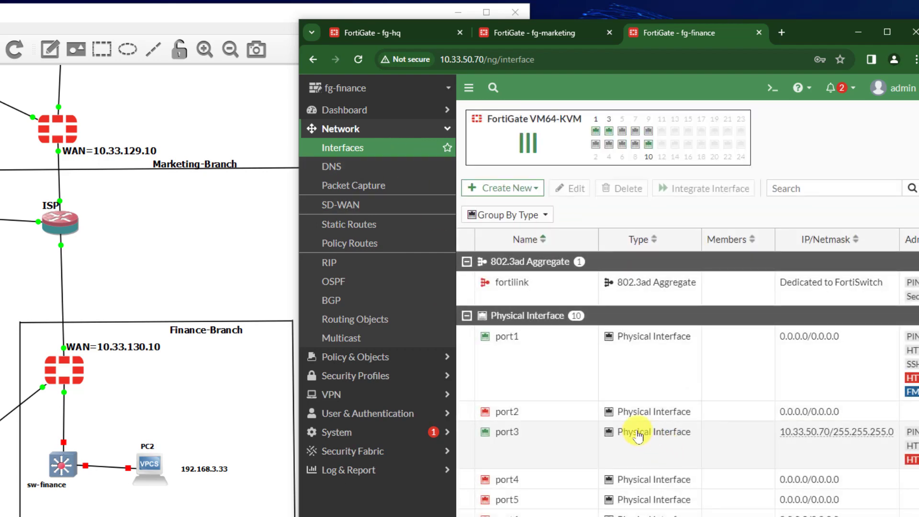
# - Set fg-finance's port10 to alias WAN, 10.33.130.10/24 with PING access, and save
pyautogui.scroll(-3, 551, 460)
pyautogui.doubleClick(541, 476)
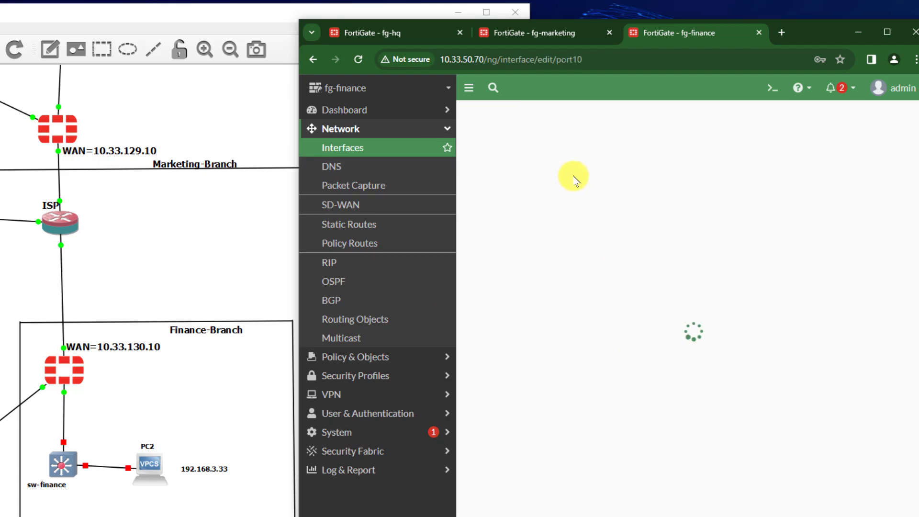
pyautogui.click(547, 156)
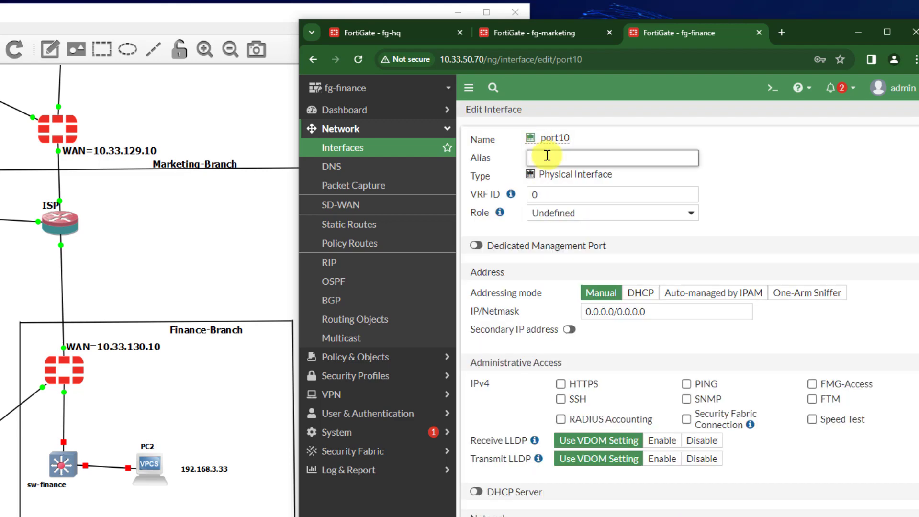
pyautogui.click(598, 311)
pyautogui.write('10')
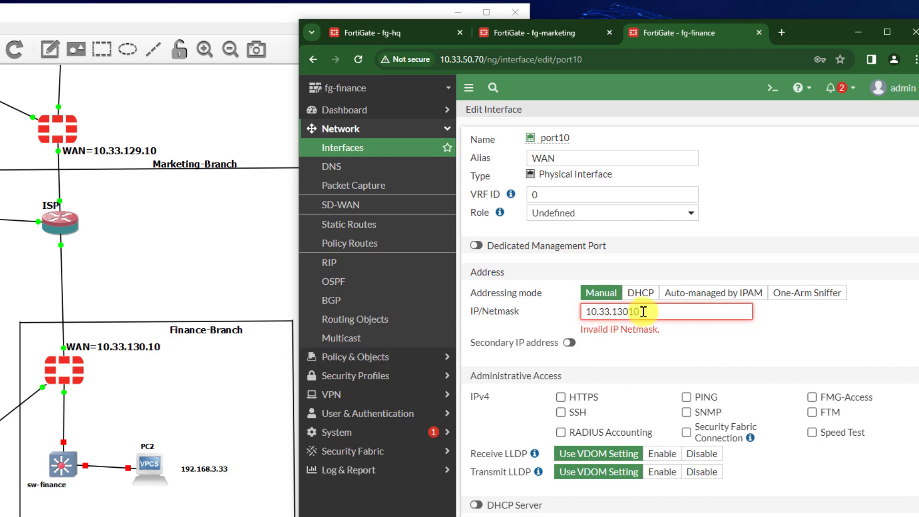
pyautogui.write('.33.130.10/24')
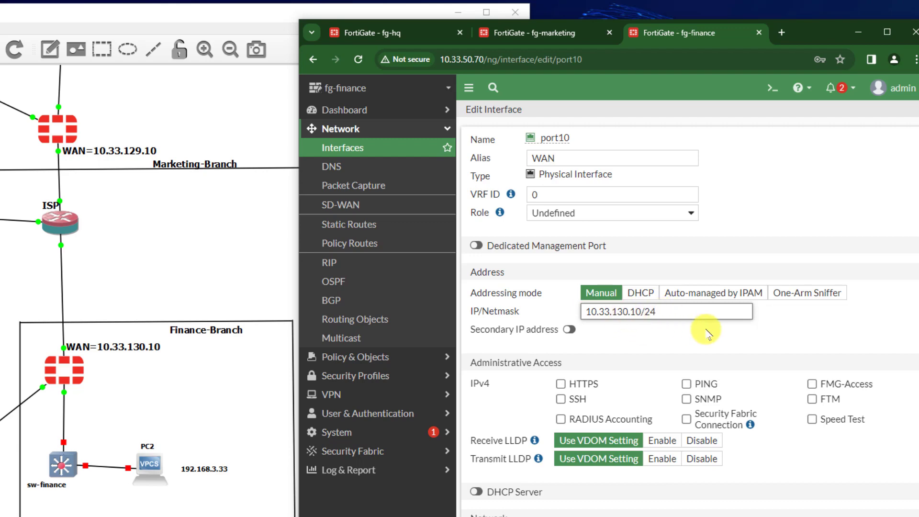
pyautogui.click(695, 384)
pyautogui.scroll(-3, 681, 459)
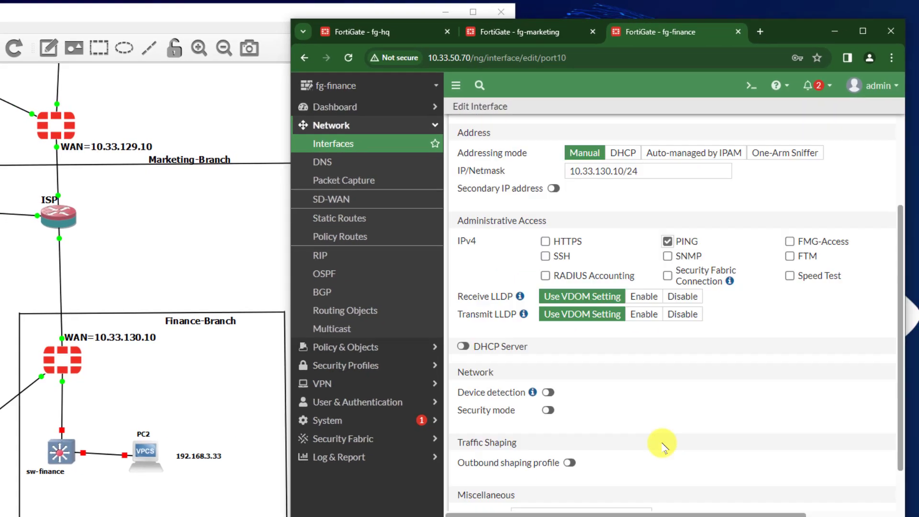
pyautogui.scroll(-2, 662, 443)
pyautogui.click(601, 498)
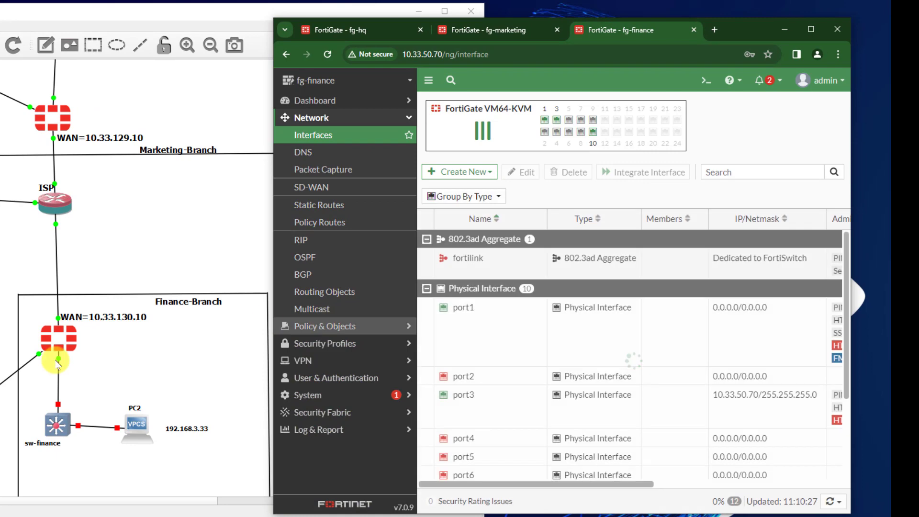
# - Set fg-finance's port1 as LAN, manual 192.168.3.1/24, clearing HTTP, HTTPS, FMG-Access and SSH, then save
pyautogui.click(469, 308)
pyautogui.doubleClick(487, 340)
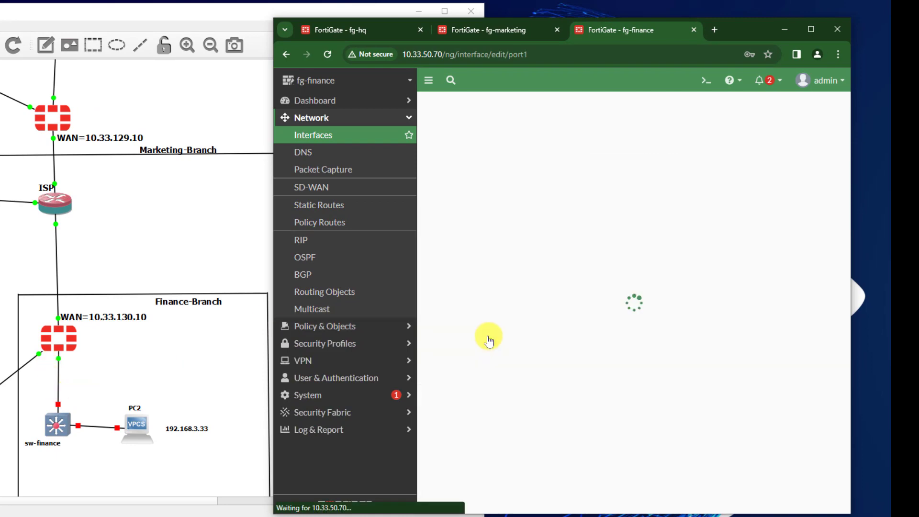
pyautogui.click(497, 148)
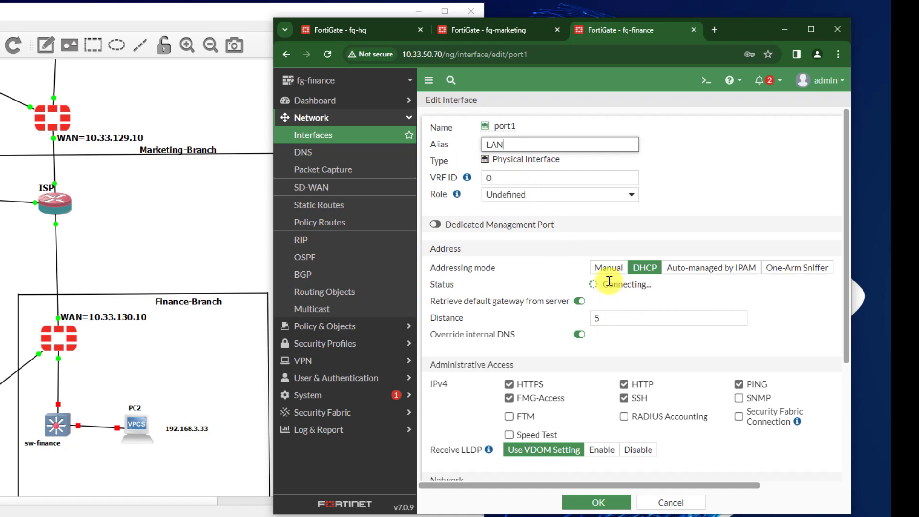
pyautogui.click(607, 267)
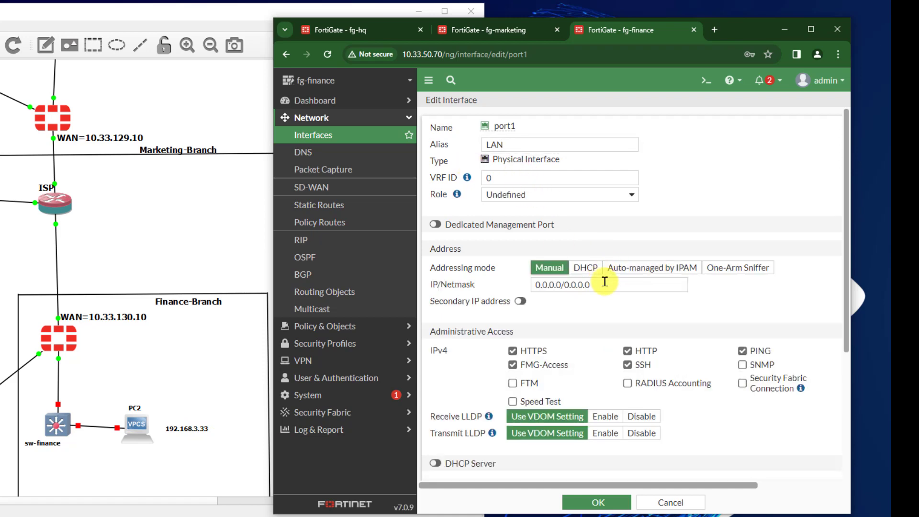
pyautogui.moveTo(590, 286); pyautogui.dragTo(538, 291)
pyautogui.write('192.168.3.1/24')
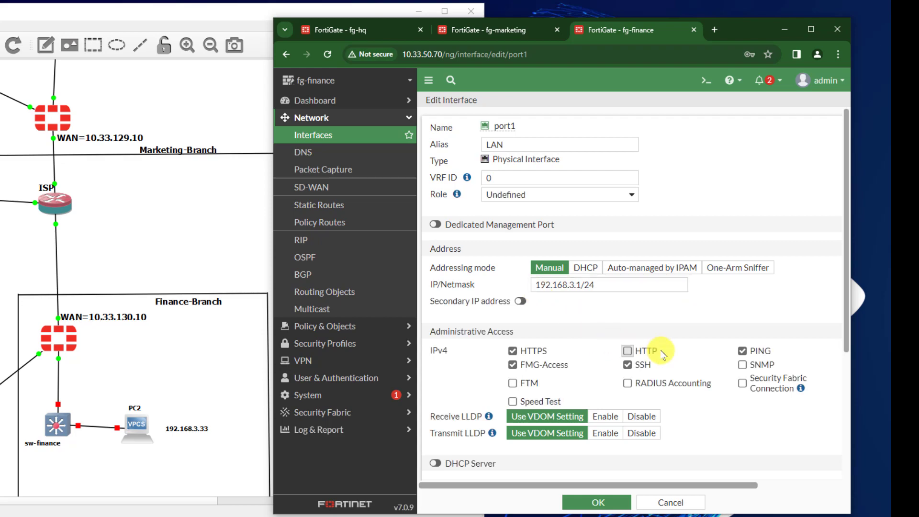
pyautogui.click(644, 353)
pyautogui.click(531, 352)
pyautogui.click(526, 365)
pyautogui.click(641, 366)
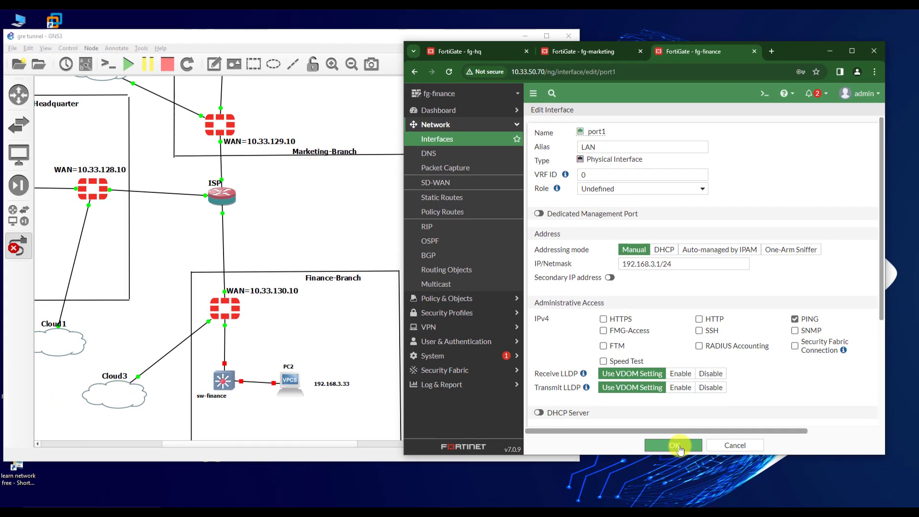
pyautogui.click(599, 500)
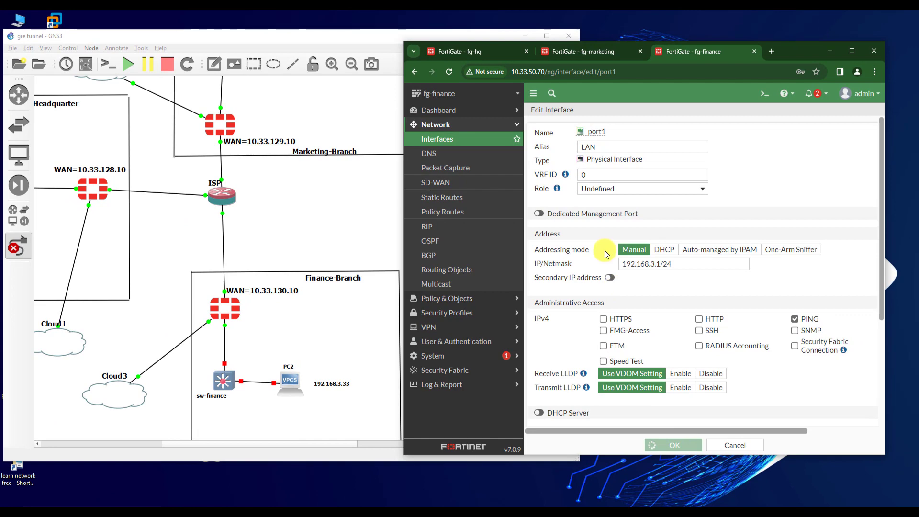
# - Maximize and minimize the browser and GNS3 topology to compare them, returning to fg-hq's page
pyautogui.click(851, 51)
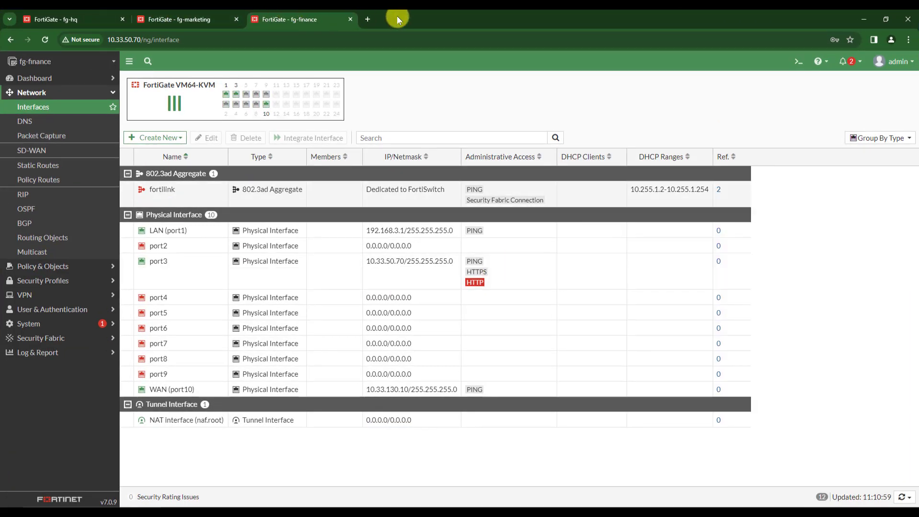
pyautogui.click(129, 22)
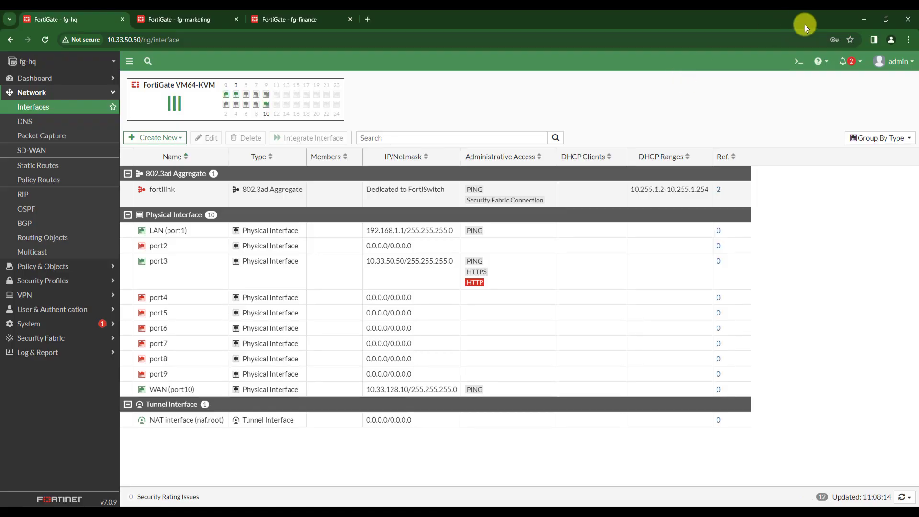
pyautogui.click(864, 19)
pyautogui.click(548, 35)
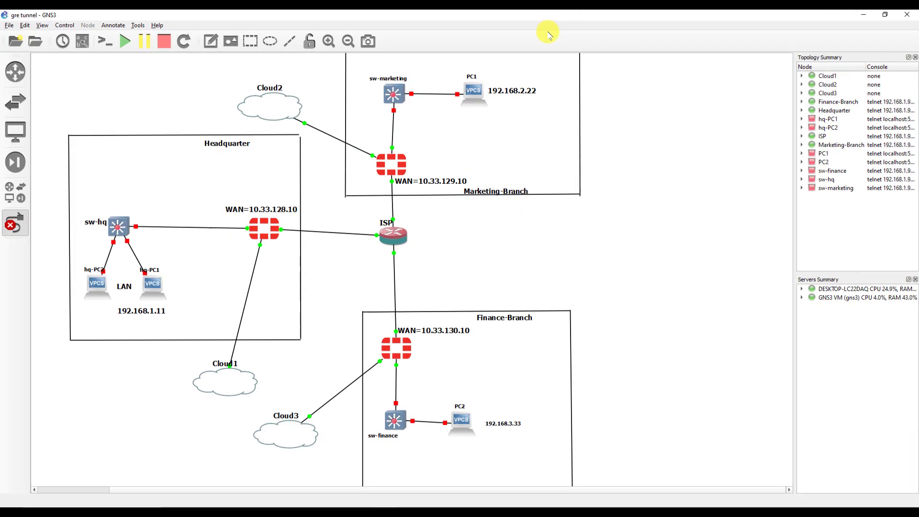
pyautogui.click(865, 14)
pyautogui.click(434, 507)
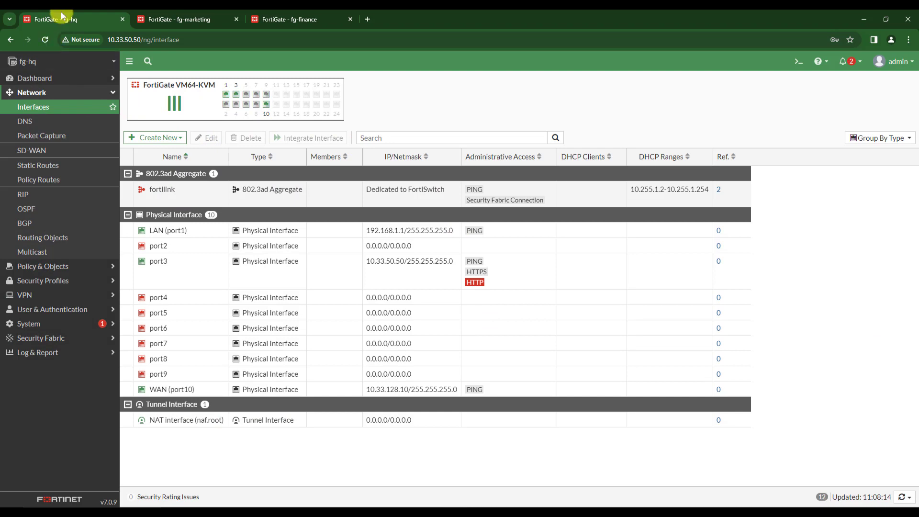
# - Open fg-hq's CLI Console and dock the browser on the right half of the screen
pyautogui.click(798, 61)
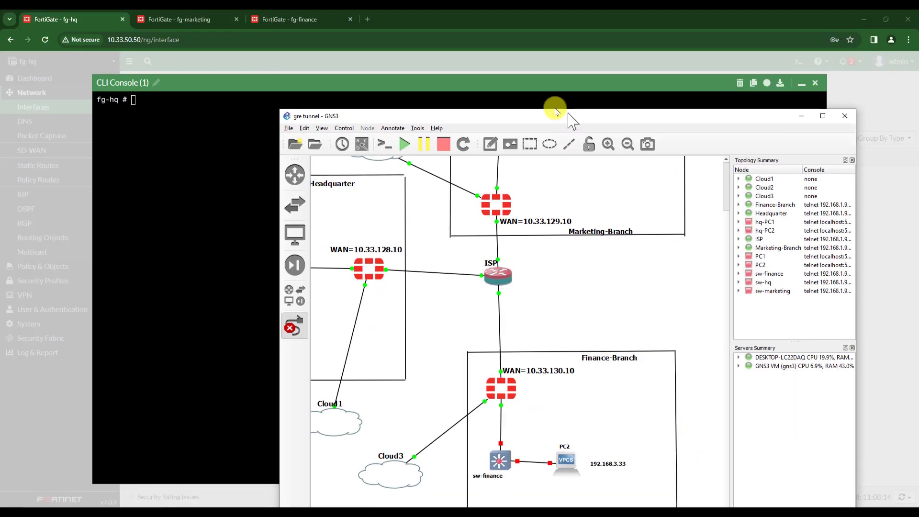
pyautogui.moveTo(569, 113); pyautogui.dragTo(309, 54)
pyautogui.moveTo(447, 19); pyautogui.dragTo(917, 114)
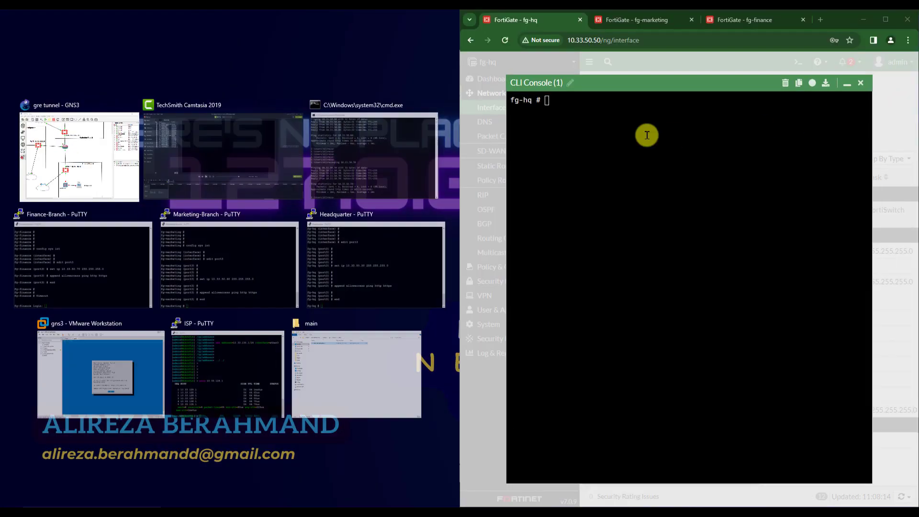
# - From fg-hq's CLI, run 'execute ping 10.33.128.1' and stop it with Ctrl+C, getting 0% loss
pyautogui.click(106, 158)
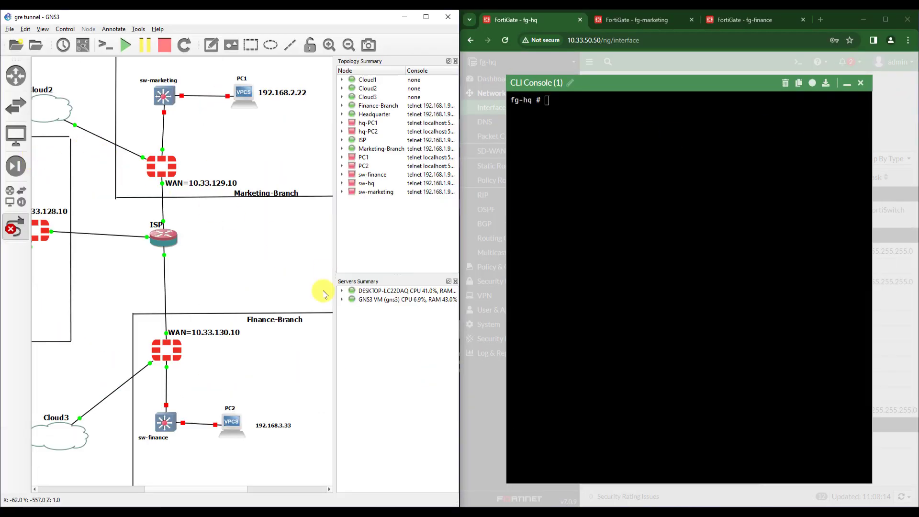
pyautogui.moveTo(237, 489); pyautogui.dragTo(182, 488)
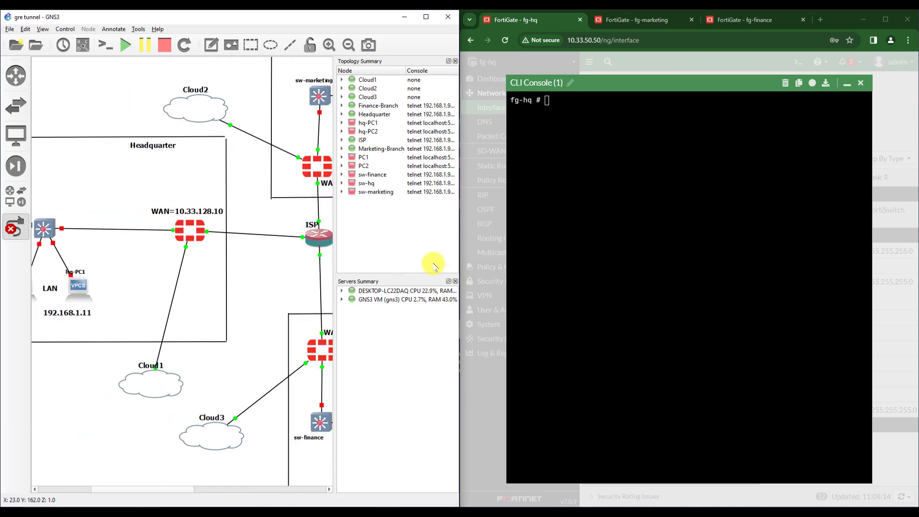
pyautogui.click(583, 149)
pyautogui.write('exec')
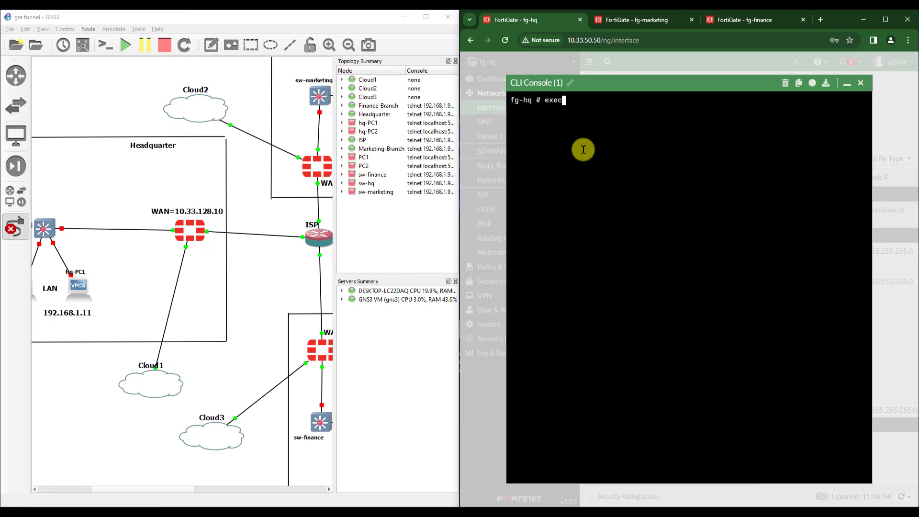
pyautogui.write('ute ping 10.33.128.1')
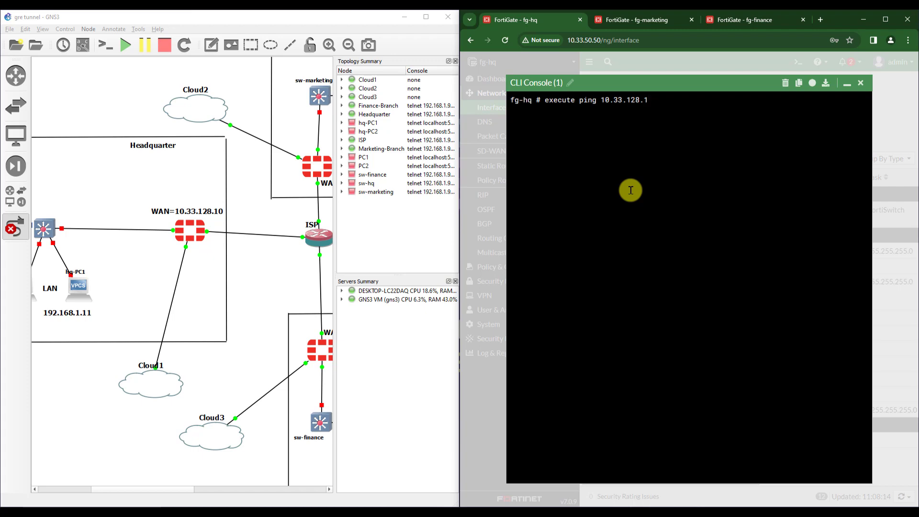
pyautogui.press('Return')
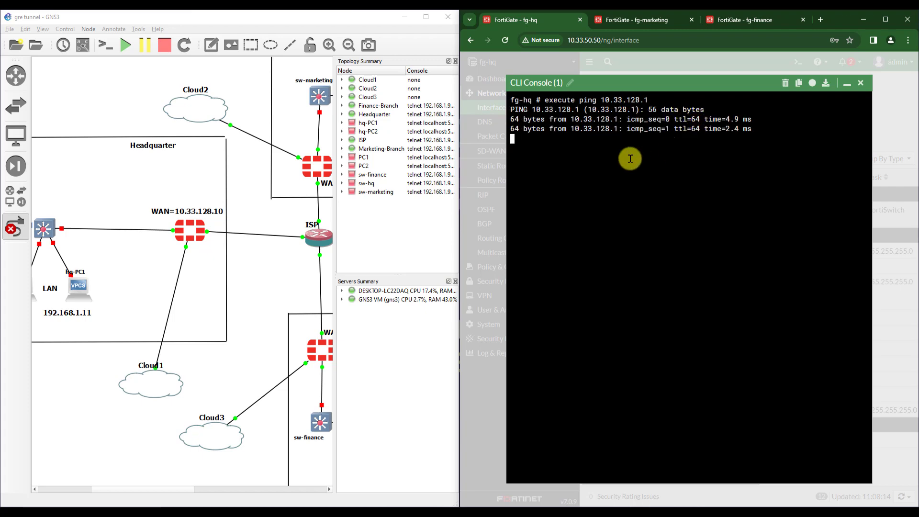
pyautogui.hotkey('ctrl', 'c')
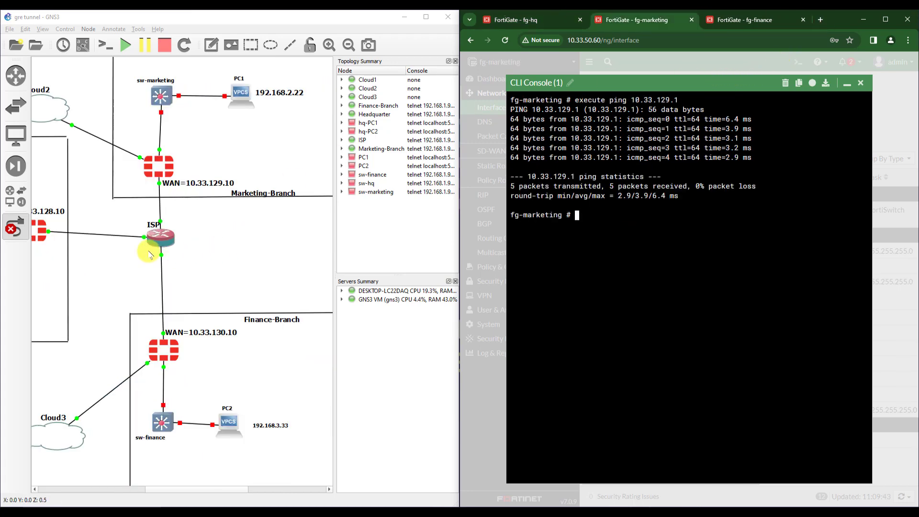
# - Put focus back in fg-hq's CLI Console for the ping to 10.33.129.10
pyautogui.click(537, 20)
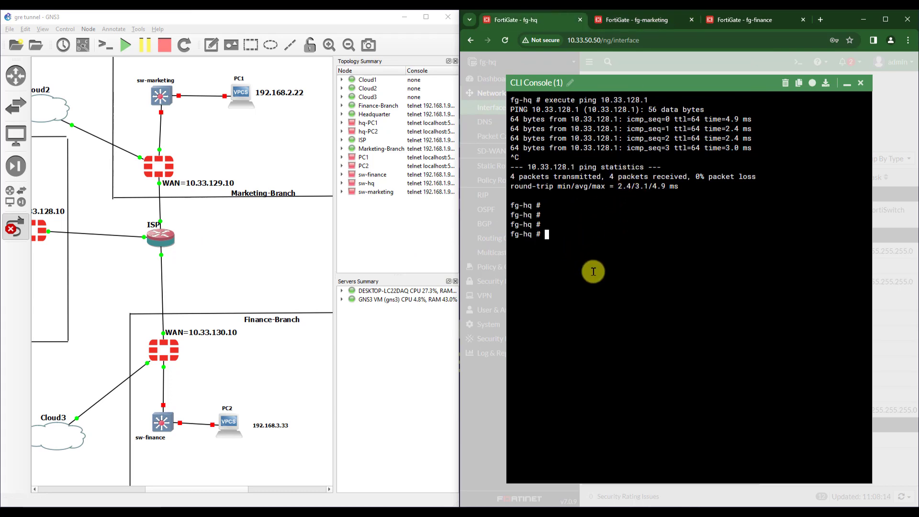
pyautogui.moveTo(224, 492); pyautogui.dragTo(205, 489)
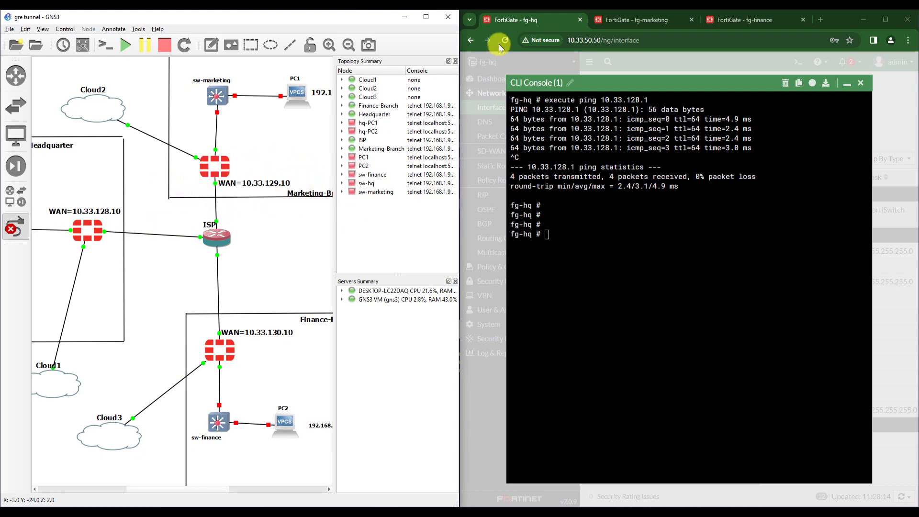
pyautogui.click(620, 272)
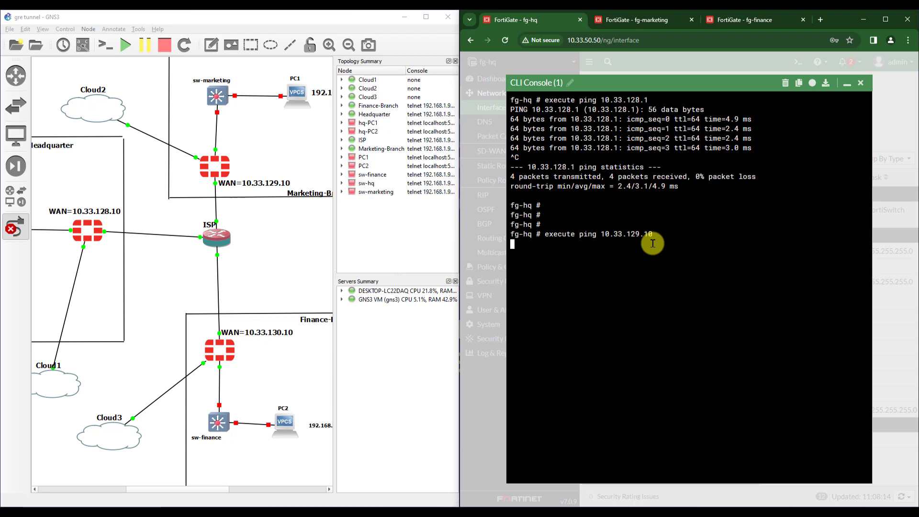
# - Confirm fg-hq's ping and traceroute to 10.33.129.10 fail as network unreachable, then close the CLI console
pyautogui.press('Return')
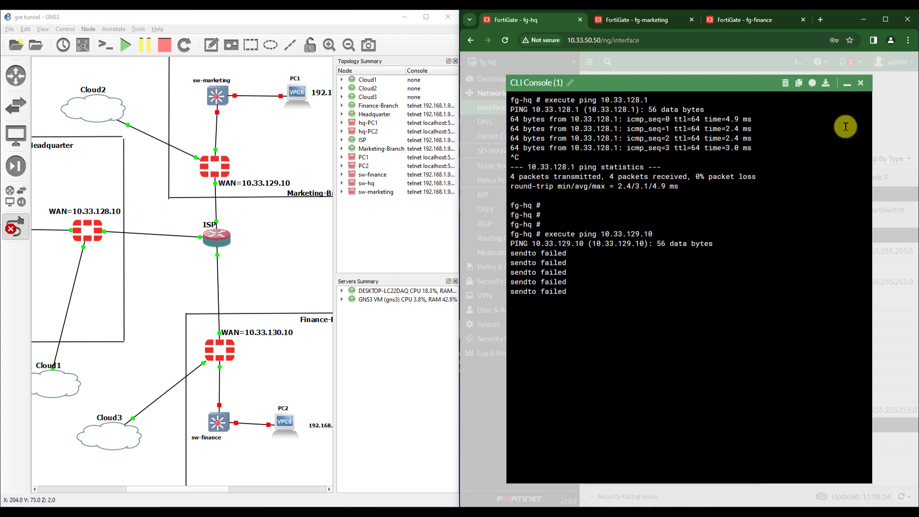
pyautogui.hotkey('ctrl', 'c')
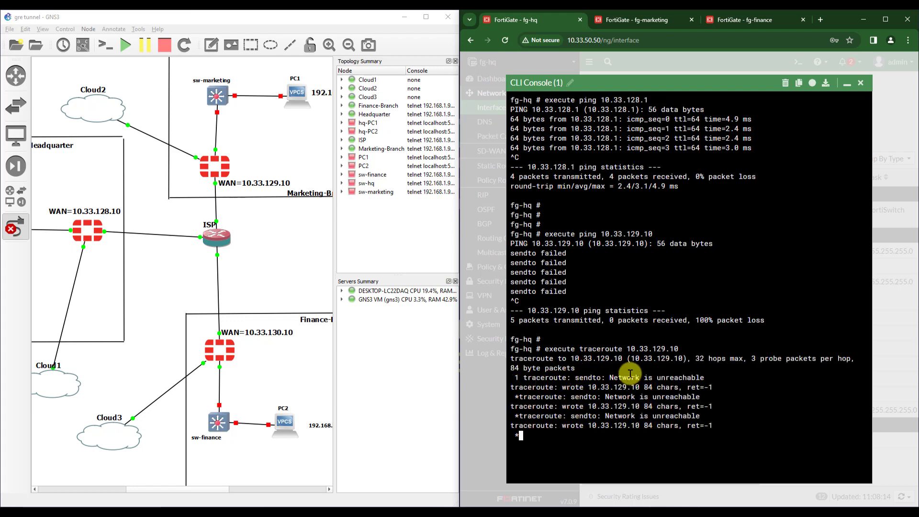
pyautogui.click(861, 84)
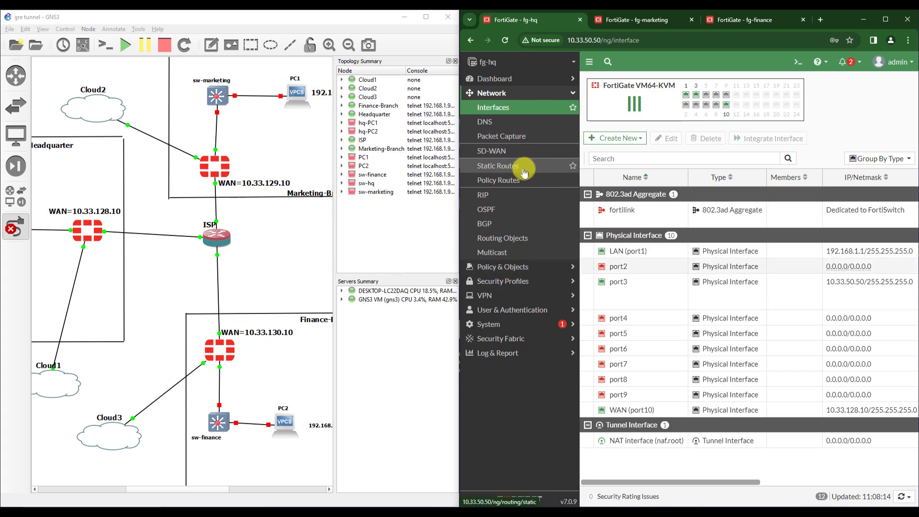
# - On fg-hq, save a static route 0.0.0.0/0.0.0.0 with gateway 10.33.128.1 and interface WAN (port10)
pyautogui.moveTo(838, 19); pyautogui.dragTo(639, 3)
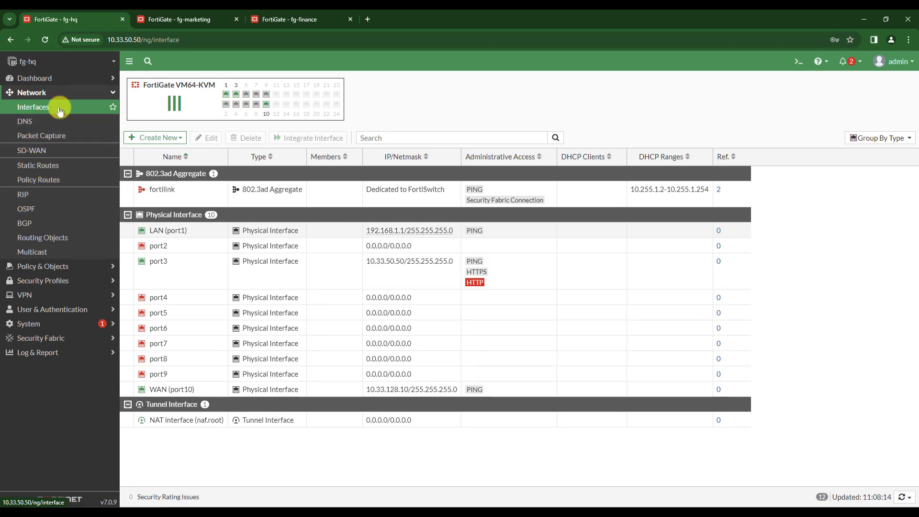
pyautogui.click(29, 167)
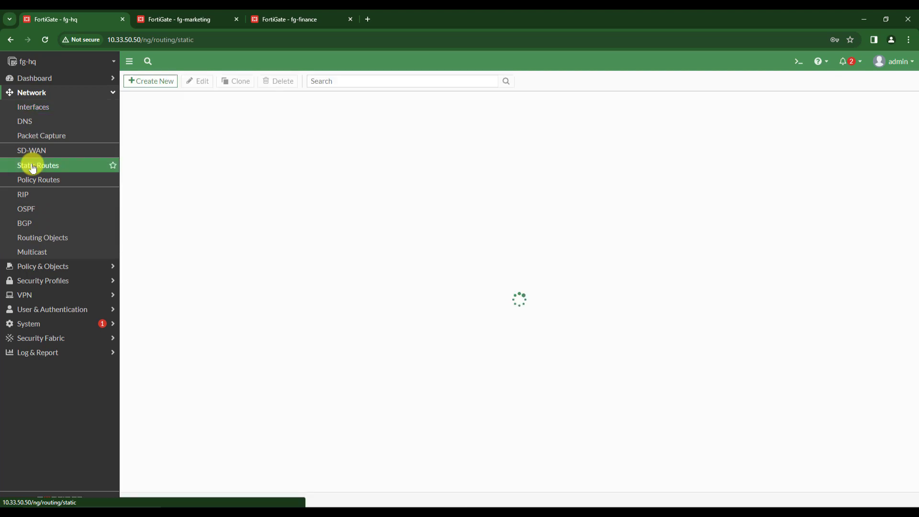
pyautogui.click(154, 82)
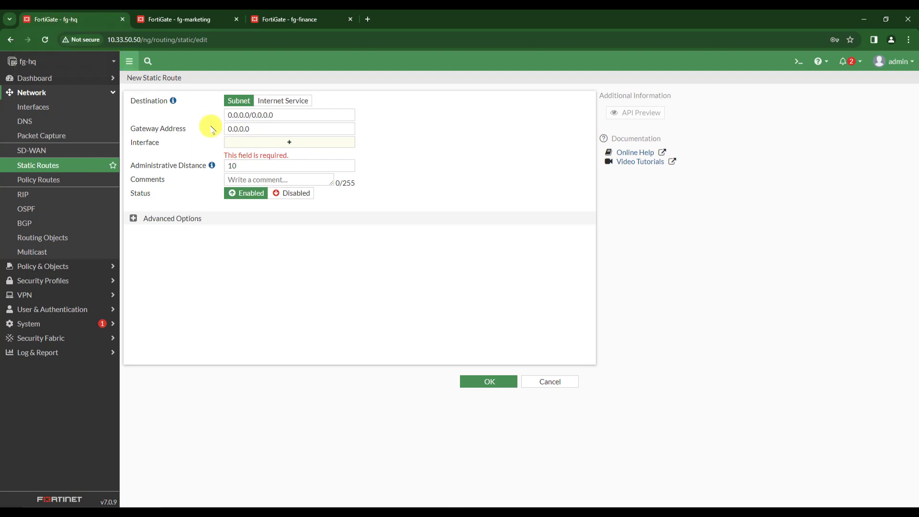
pyautogui.tripleClick(283, 117)
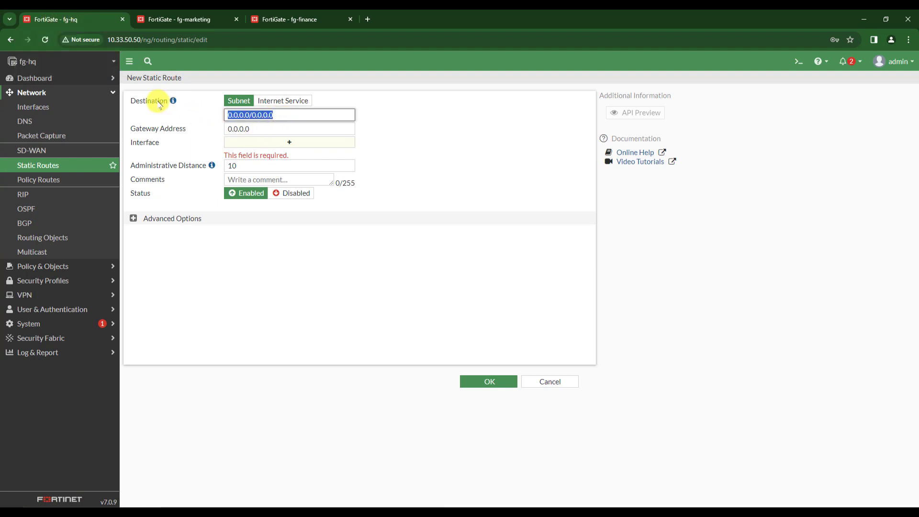
pyautogui.click(257, 115)
pyautogui.tripleClick(239, 115)
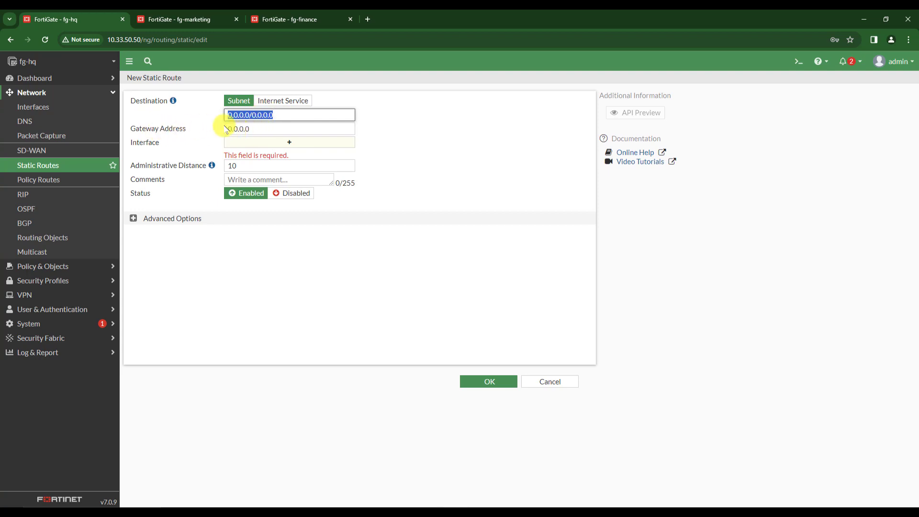
pyautogui.click(236, 144)
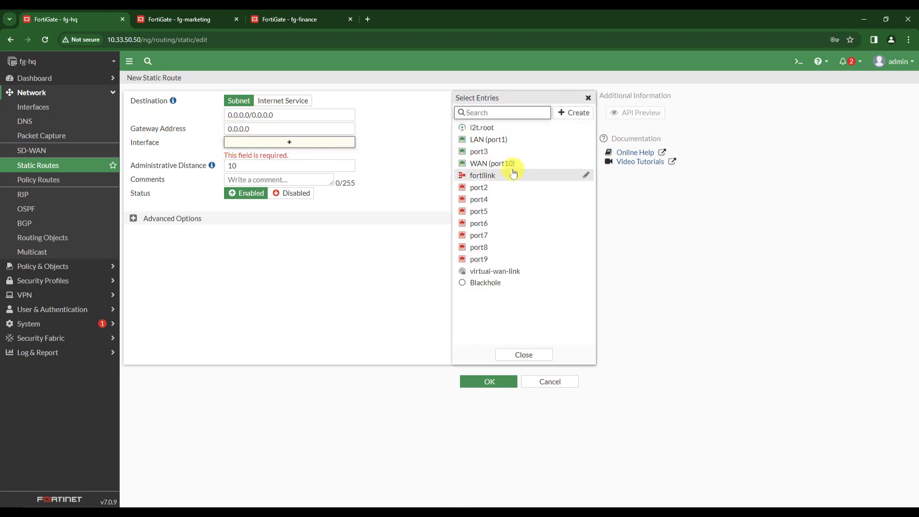
pyautogui.click(490, 168)
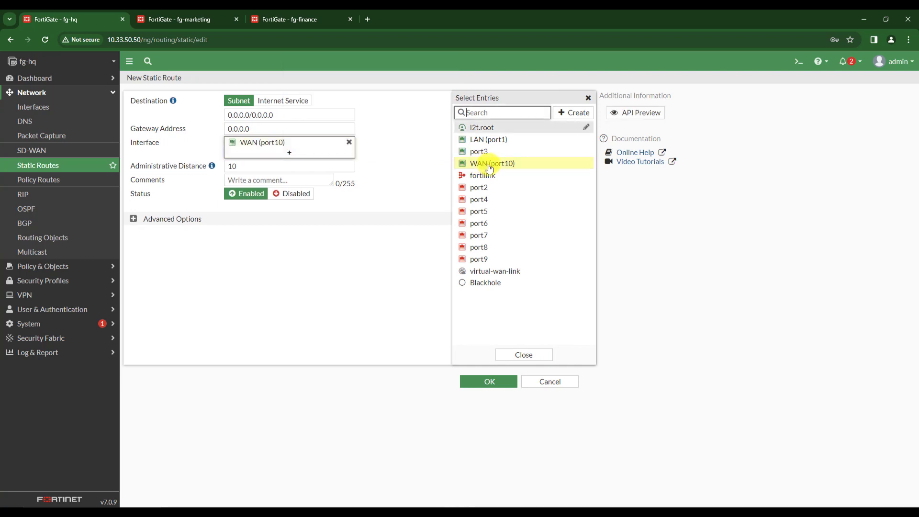
pyautogui.doubleClick(250, 128)
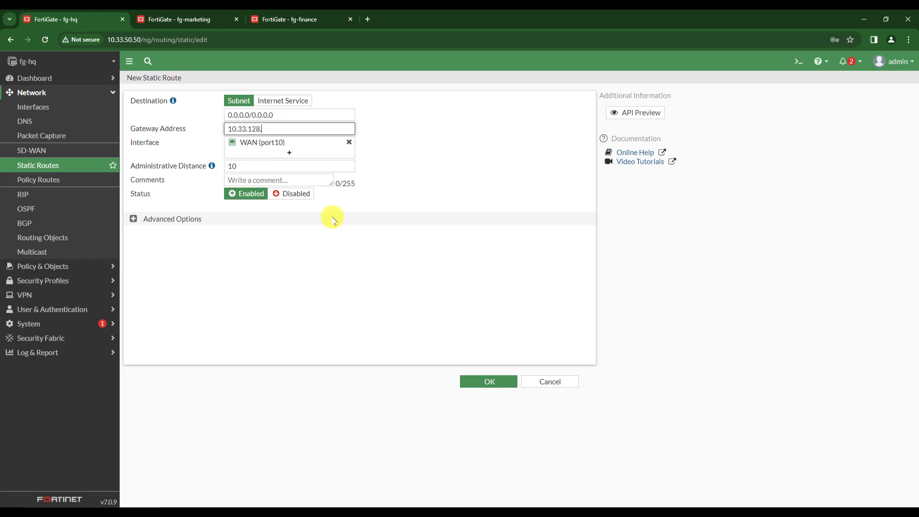
pyautogui.press('Return')
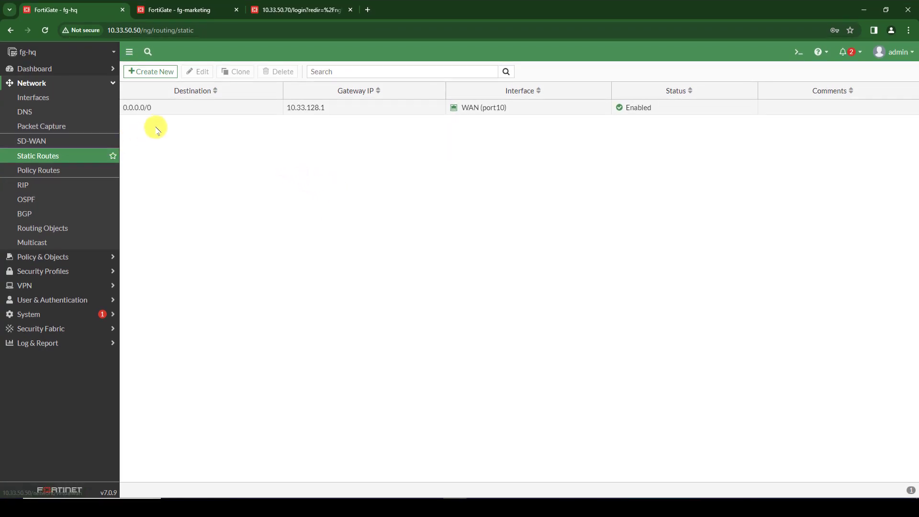
# - On fg-marketing, save default route 0.0.0.0/0 via 10.33.129.1 on WAN (port10), then switch to 10.33.50.70
pyautogui.click(182, 9)
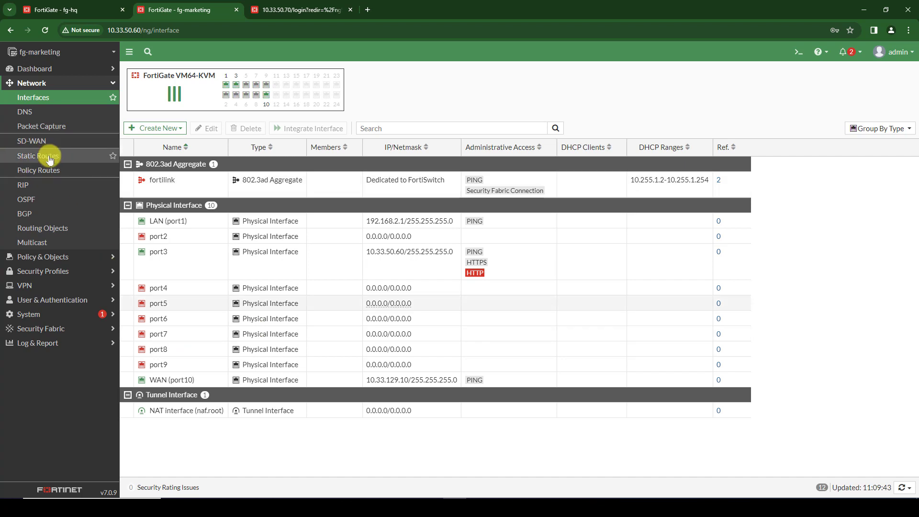
pyautogui.click(47, 156)
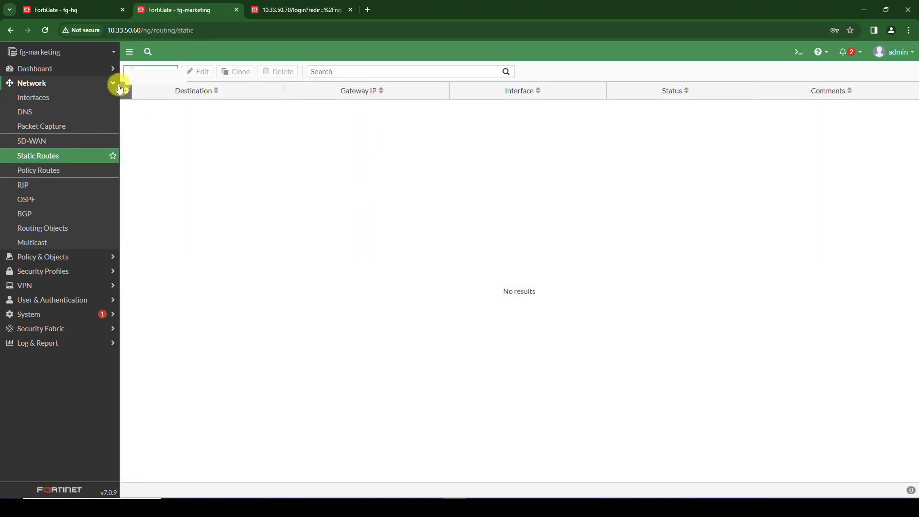
pyautogui.click(144, 71)
pyautogui.moveTo(311, 106); pyautogui.dragTo(205, 117)
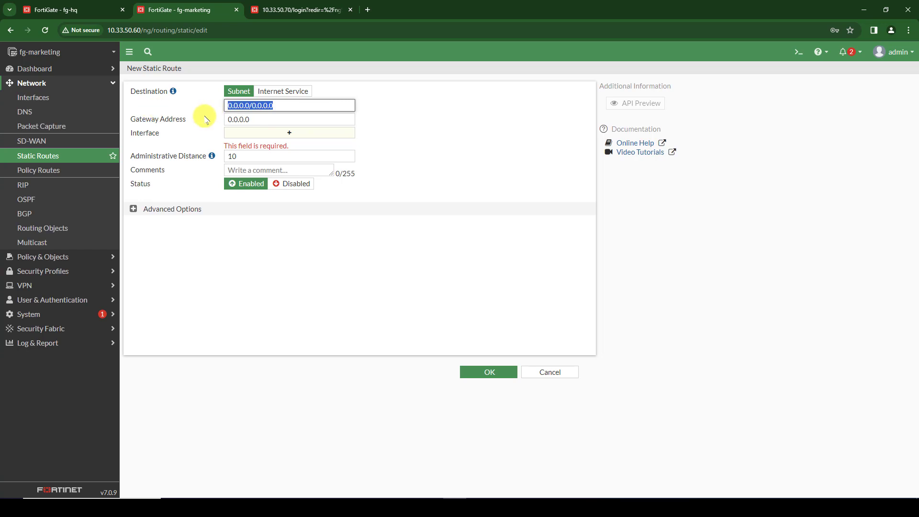
pyautogui.click(261, 120)
pyautogui.click(262, 133)
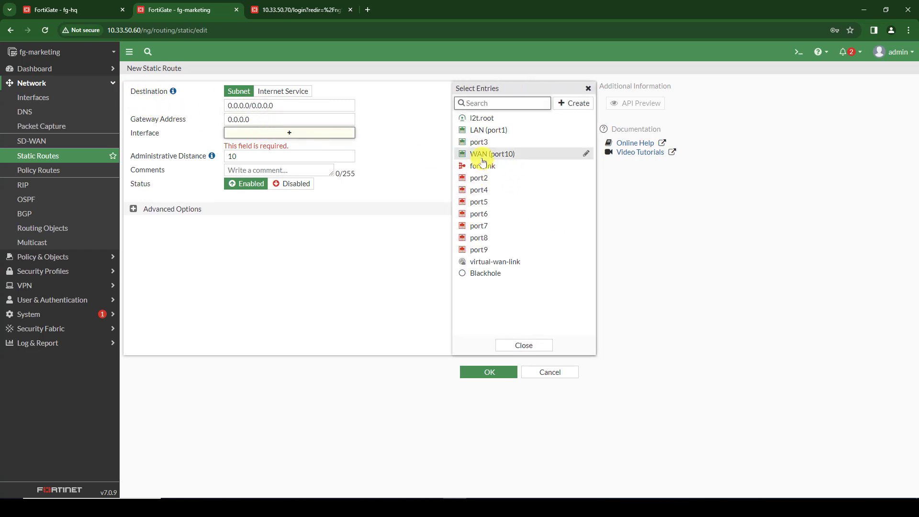
pyautogui.click(493, 154)
pyautogui.moveTo(254, 119); pyautogui.dragTo(214, 122)
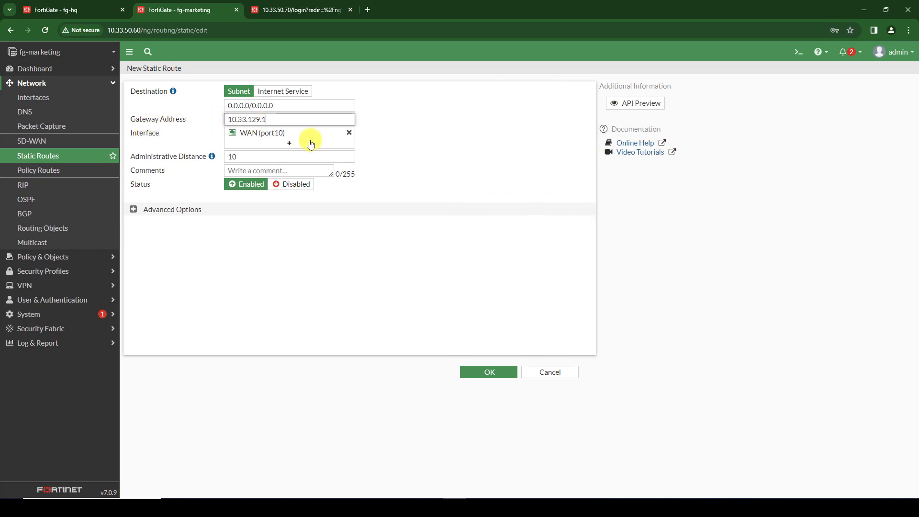
pyautogui.press('Return')
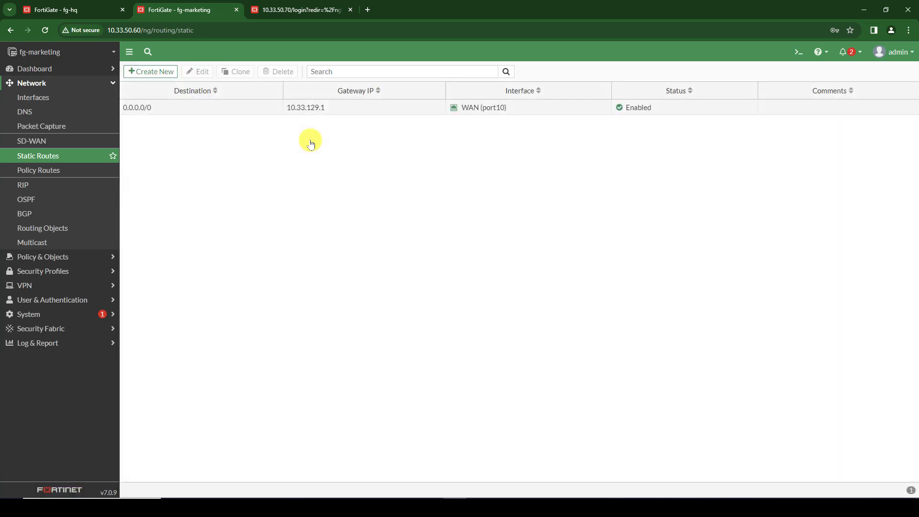
pyautogui.click(266, 10)
# - Log in to fg-finance as admin and dismiss the FortiOS release overview
pyautogui.write('admin')
pyautogui.press('Tab')
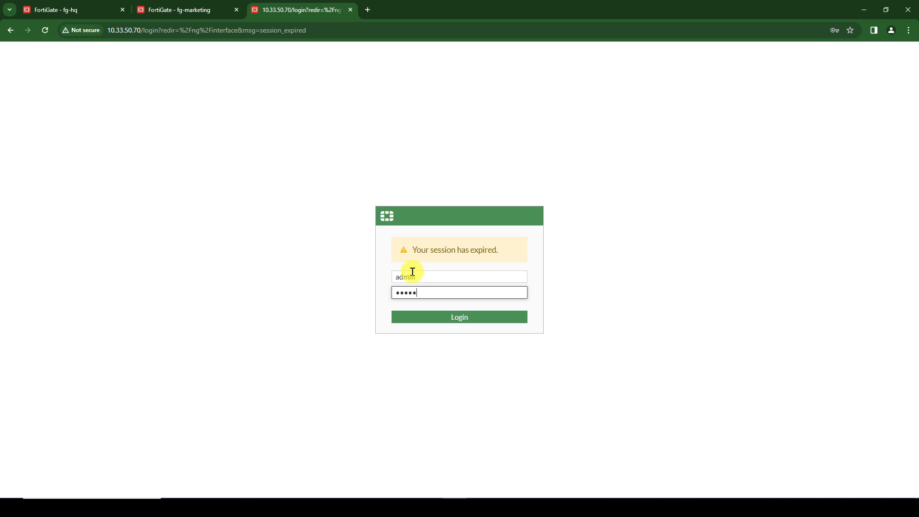
pyautogui.press('Return')
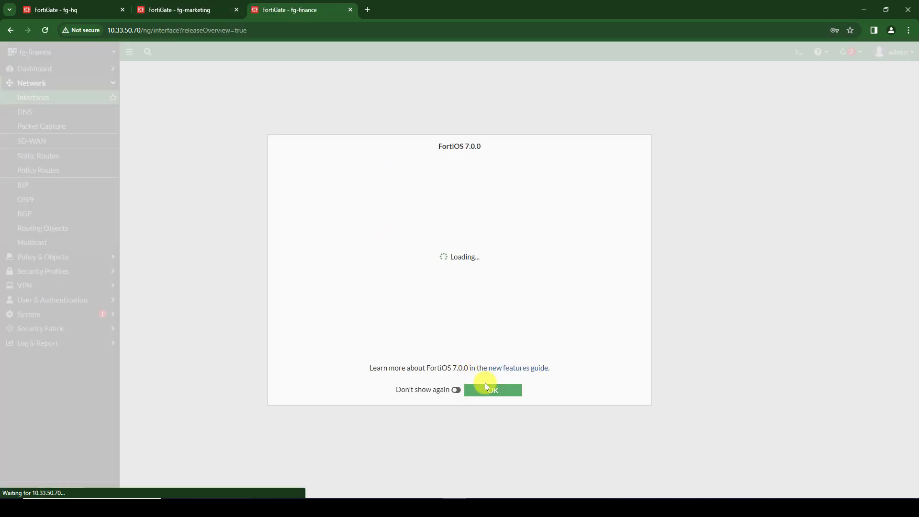
pyautogui.click(485, 384)
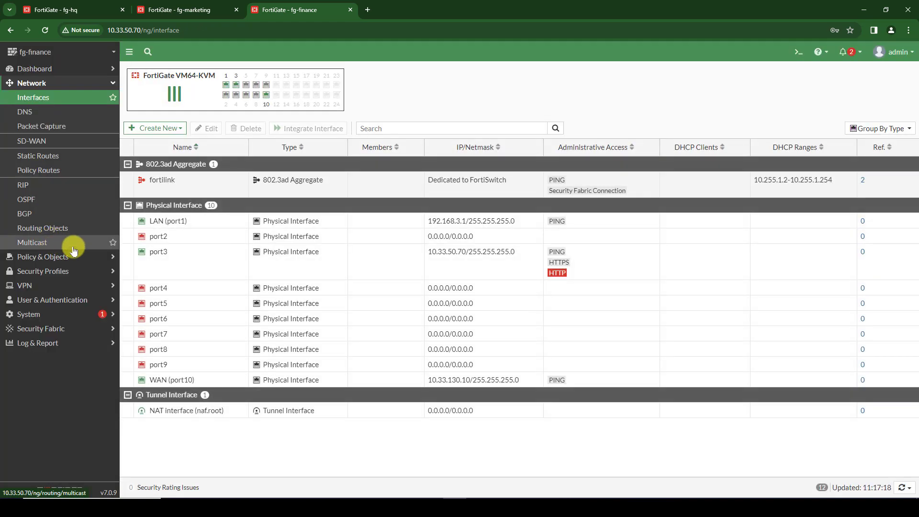
# - Create a static route 0.0.0.0/0 on fg-finance using interface WAN (port10)
pyautogui.click(43, 156)
pyautogui.click(152, 72)
pyautogui.click(286, 104)
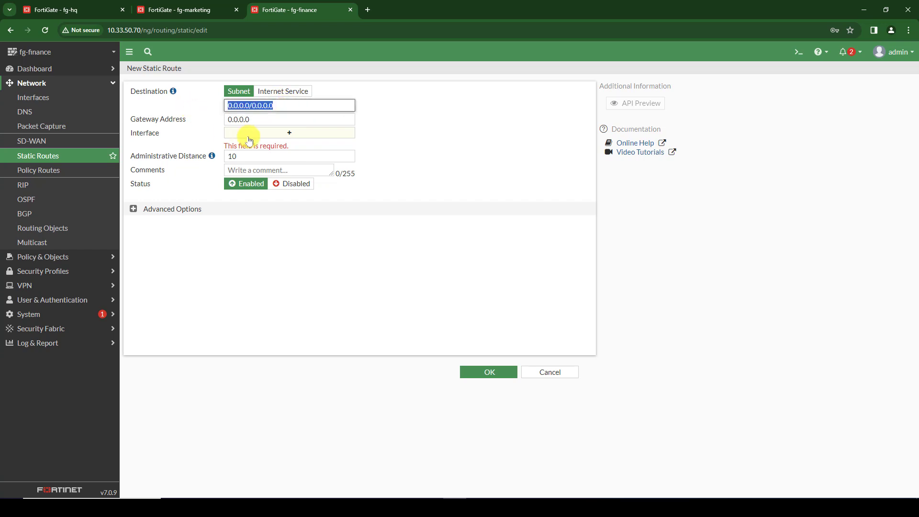
pyautogui.click(248, 137)
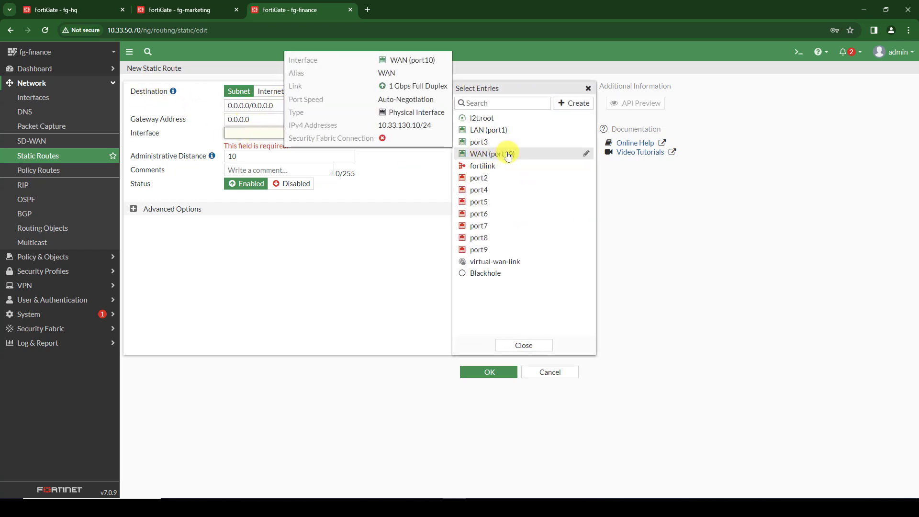
pyautogui.click(503, 154)
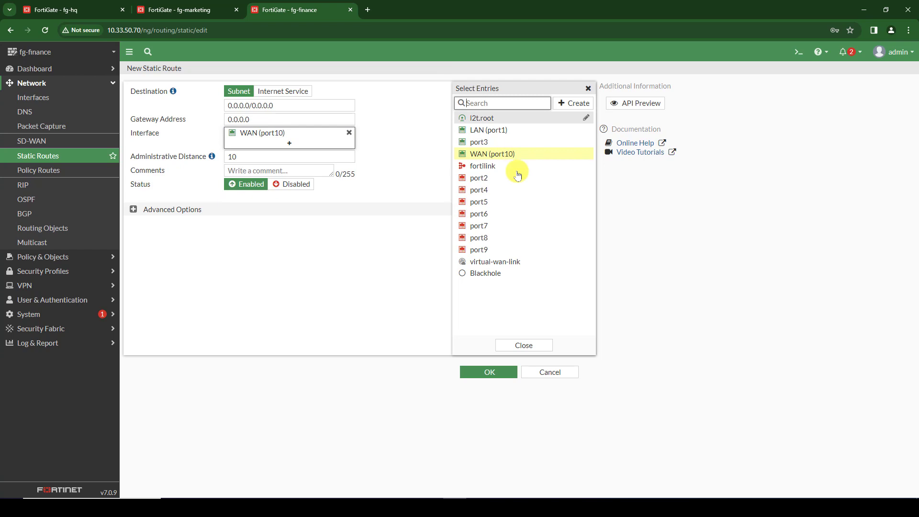
pyautogui.click(497, 375)
# - Edit the new route to set its gateway to 10.33.130.1 and save it
pyautogui.doubleClick(211, 107)
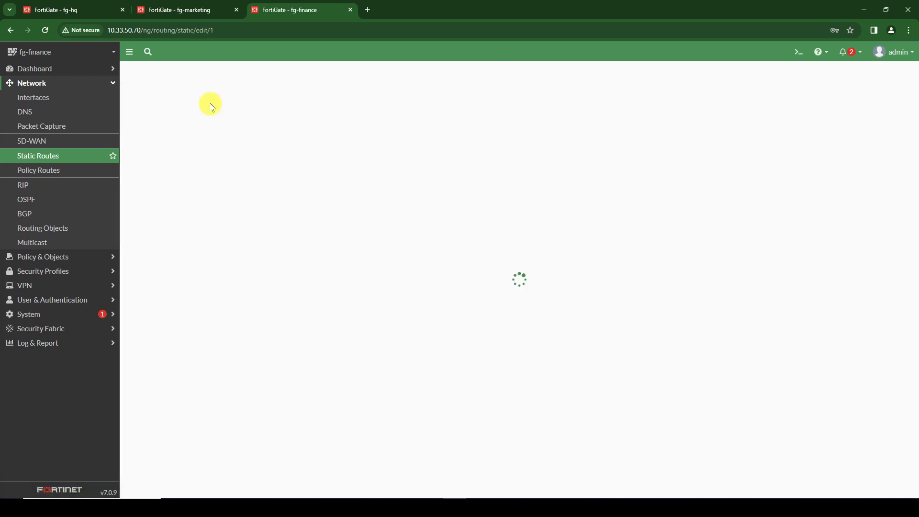
pyautogui.moveTo(267, 121); pyautogui.dragTo(197, 120)
pyautogui.write('10.33.130')
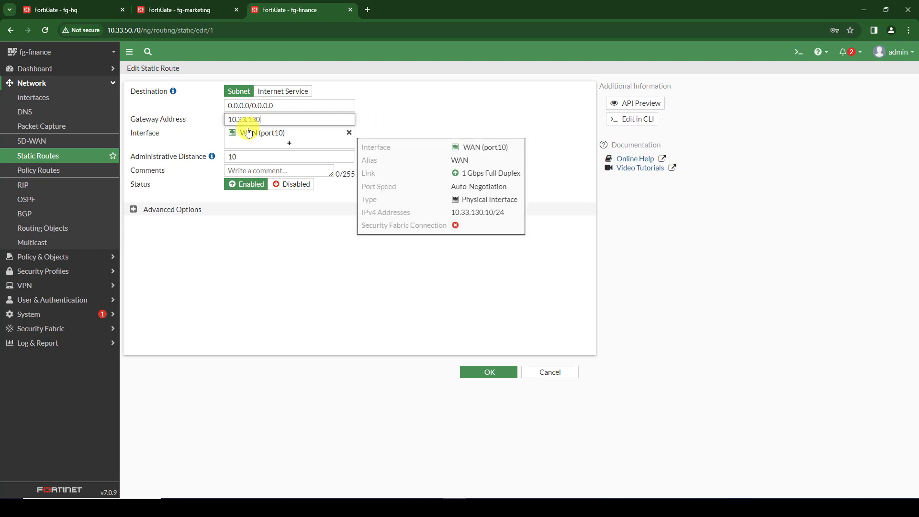
pyautogui.write('.1')
pyautogui.press('Return')
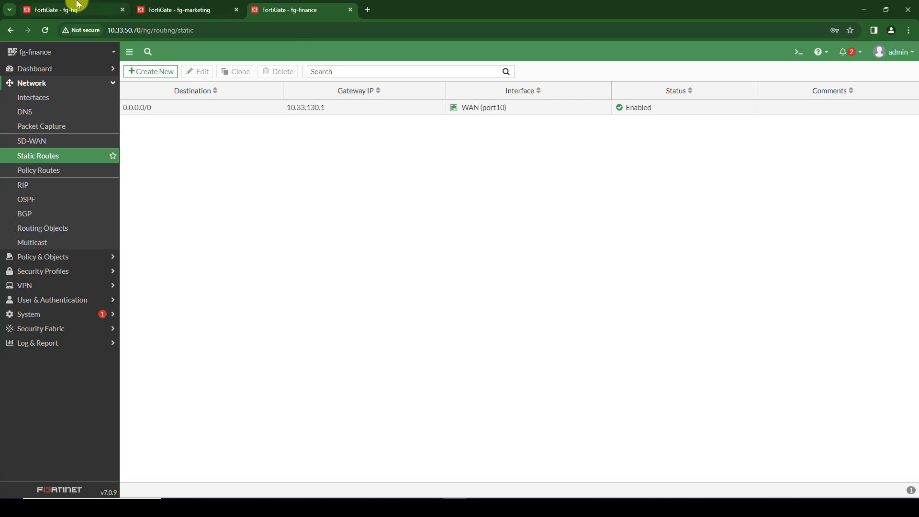
pyautogui.moveTo(77, 11)
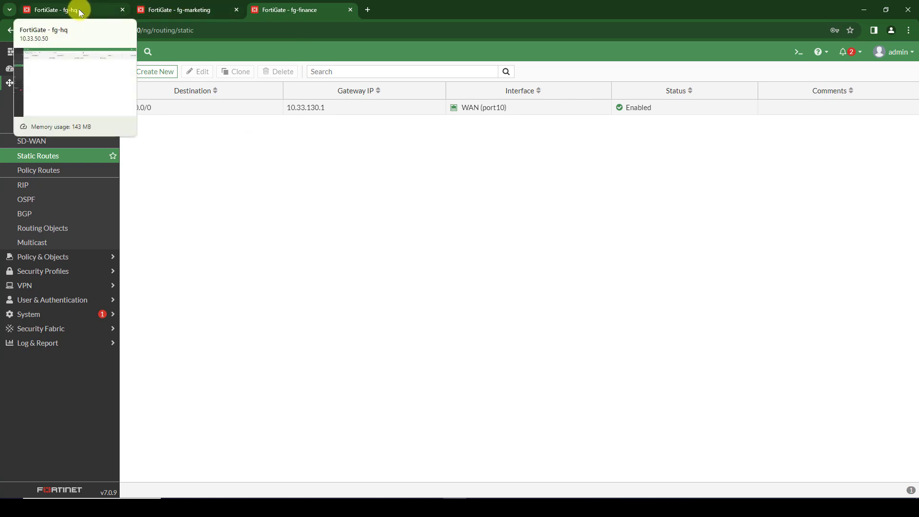
# - From fg-hq's CLI console, ping 10.33.129.10 with 5/5 replies and 0% loss, then close the console
pyautogui.click(78, 11)
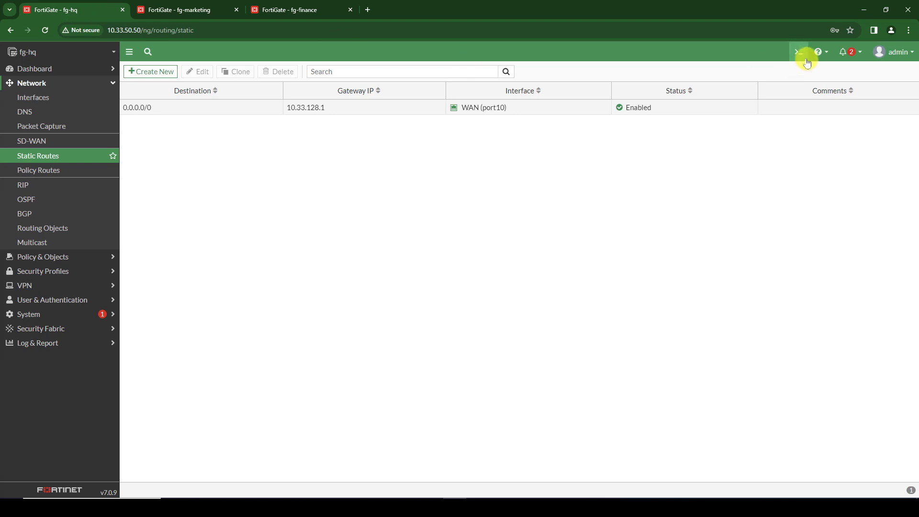
pyautogui.click(798, 52)
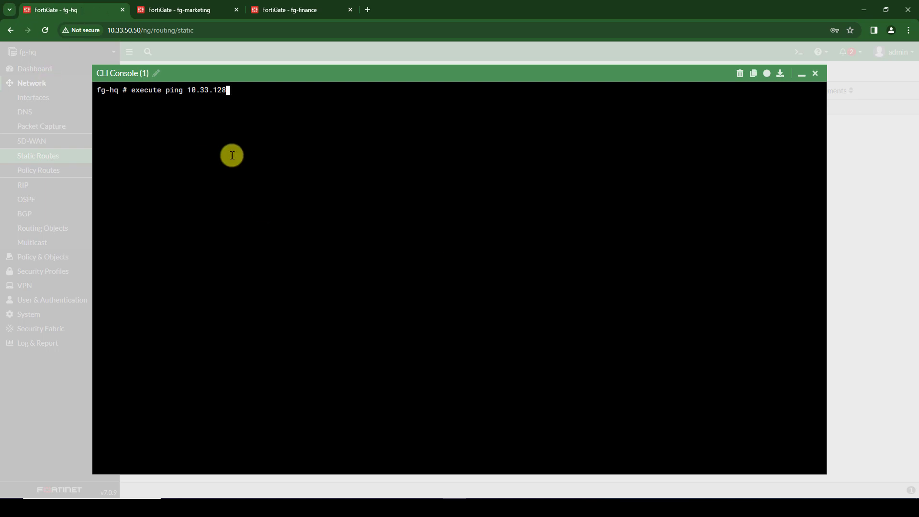
pyautogui.write('10')
pyautogui.press('Return')
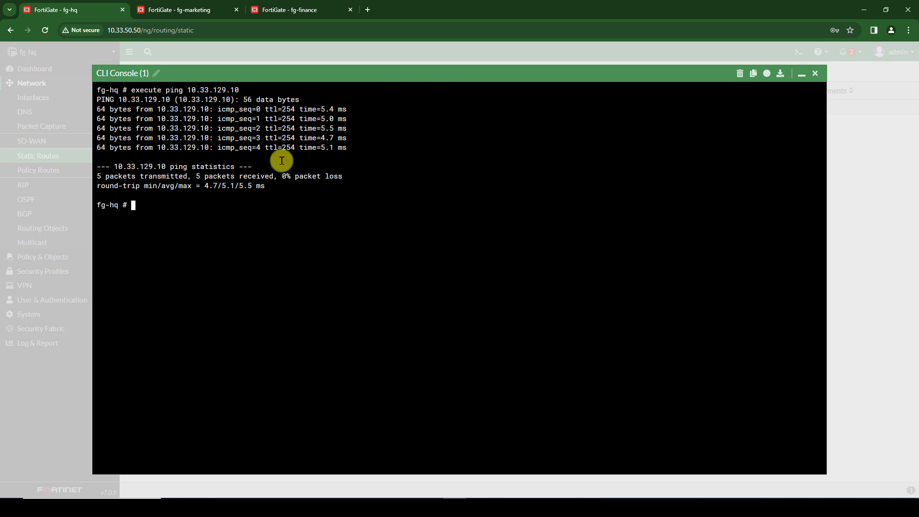
pyautogui.click(815, 73)
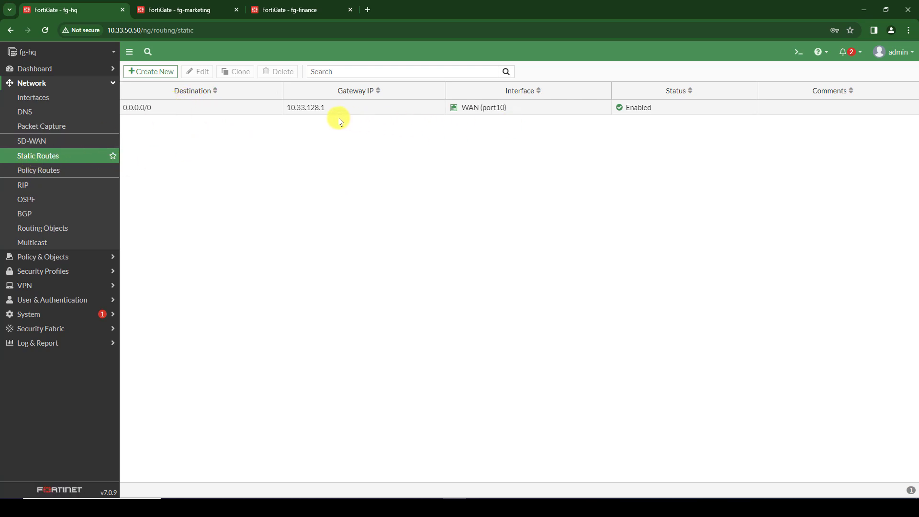
# - From fg-finance's CLI console, ping 10.33.128.10 with 5/5 replies and 0% loss, then close the console
pyautogui.click(194, 9)
pyautogui.click(284, 7)
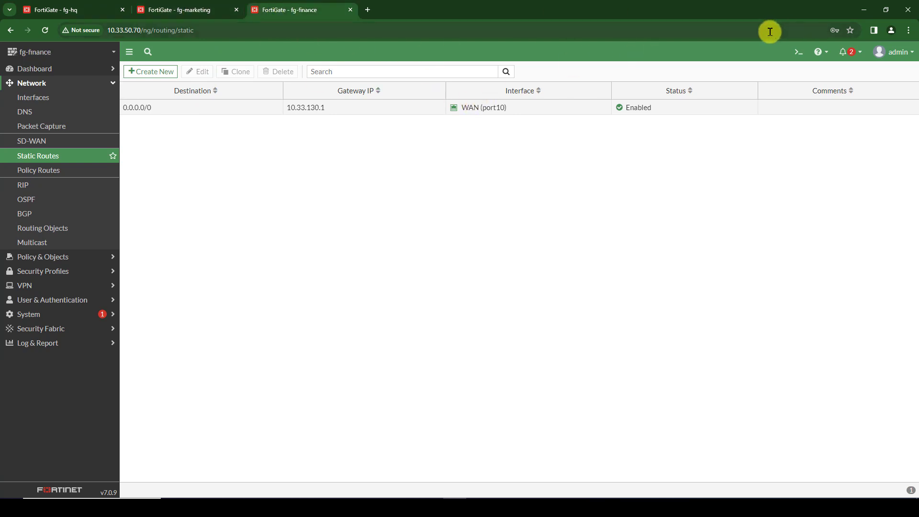
pyautogui.click(796, 53)
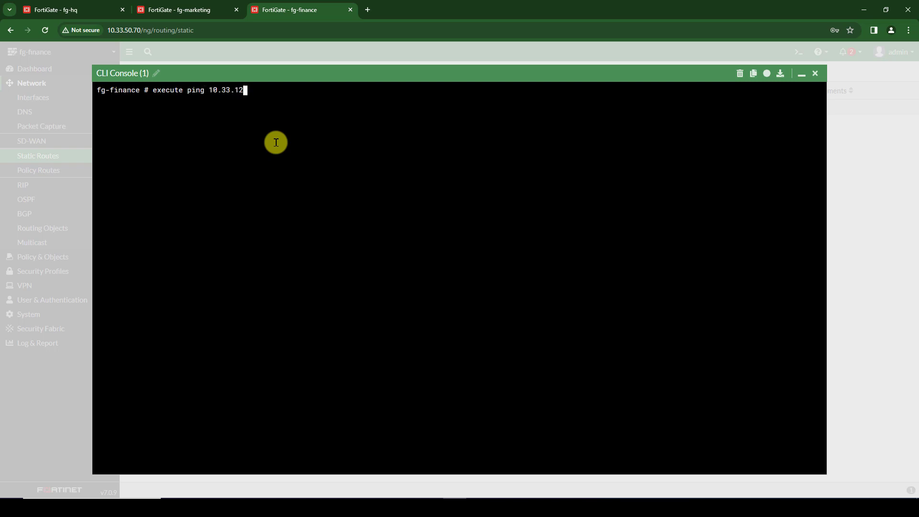
pyautogui.write('0')
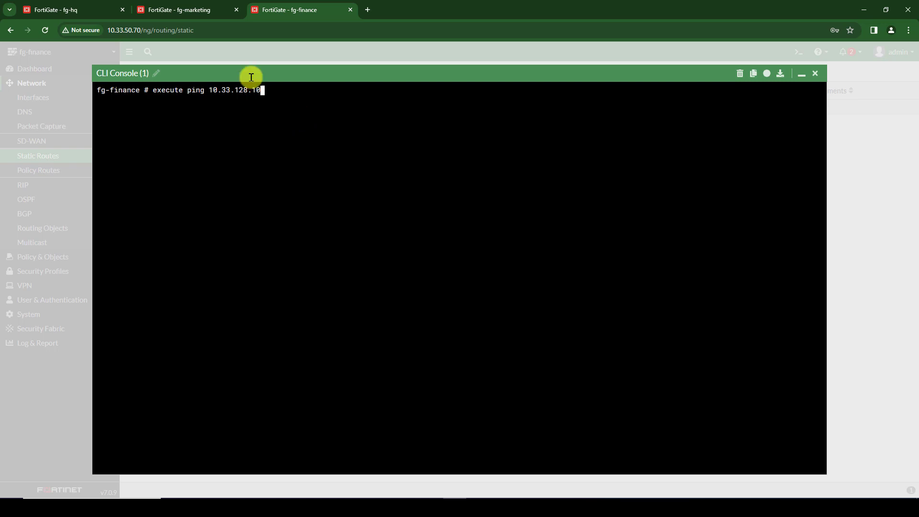
pyautogui.moveTo(268, 90); pyautogui.dragTo(153, 89)
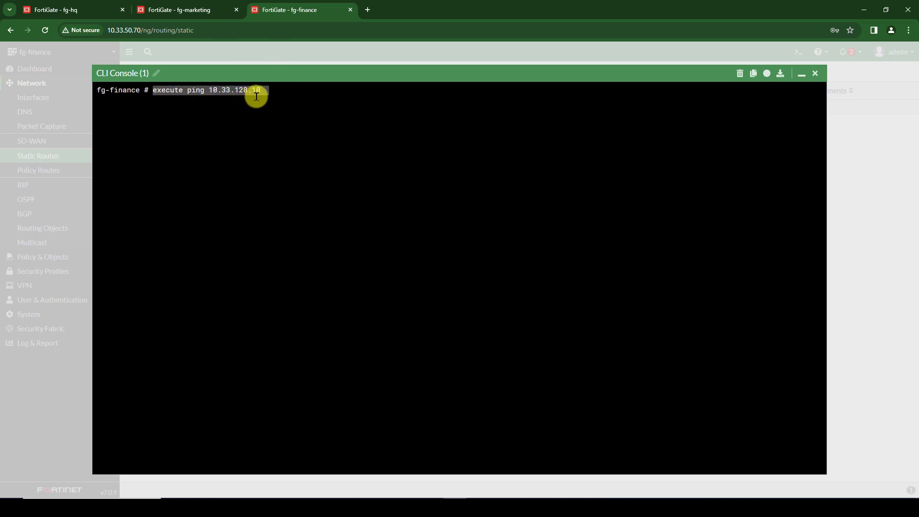
pyautogui.press('Return')
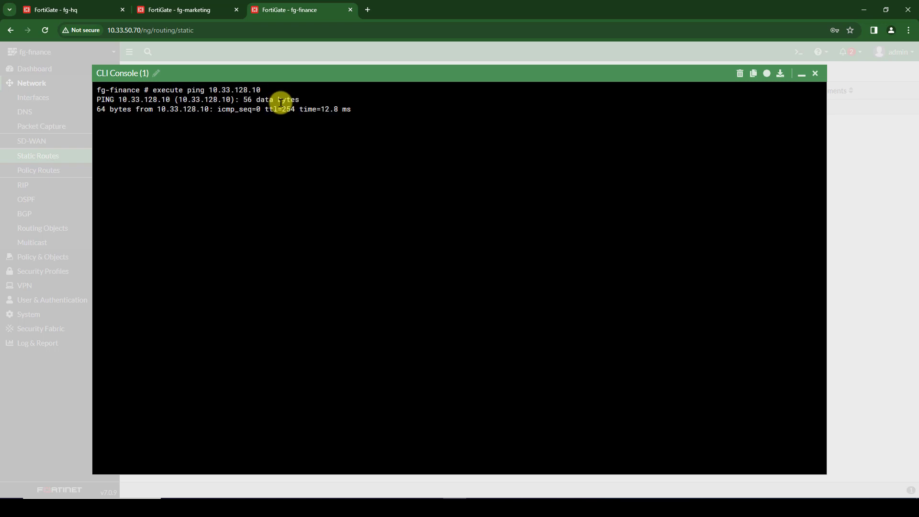
pyautogui.click(816, 74)
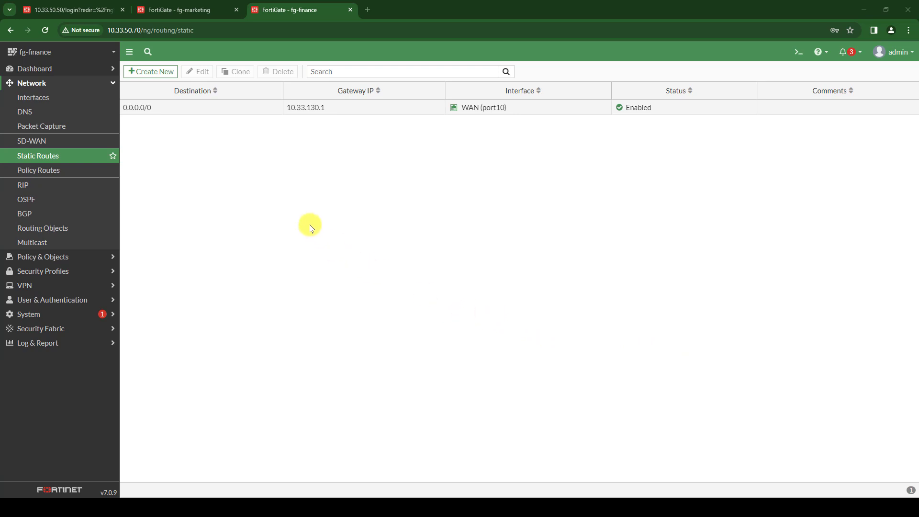
# - Start the HQ, marketing and finance switches and VPCS PCs in GNS3, then open hq-PC1's console
pyautogui.click(874, 7)
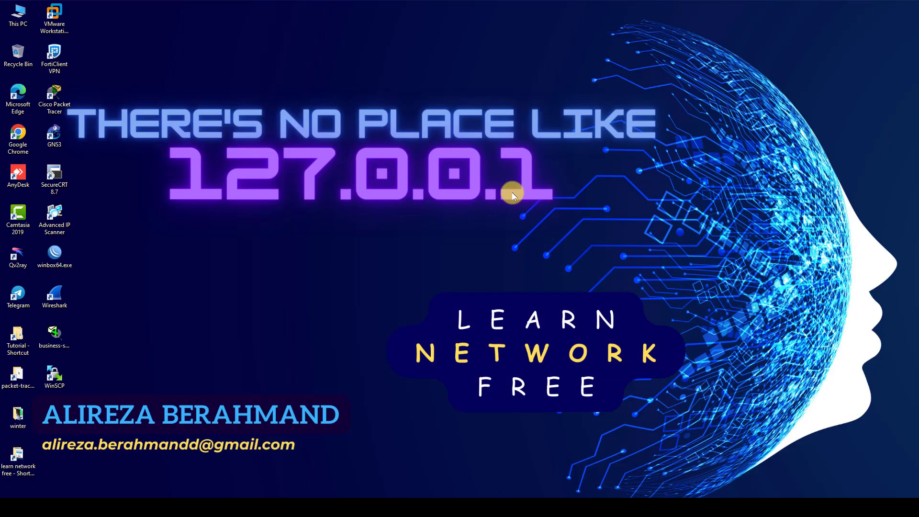
pyautogui.click(387, 497)
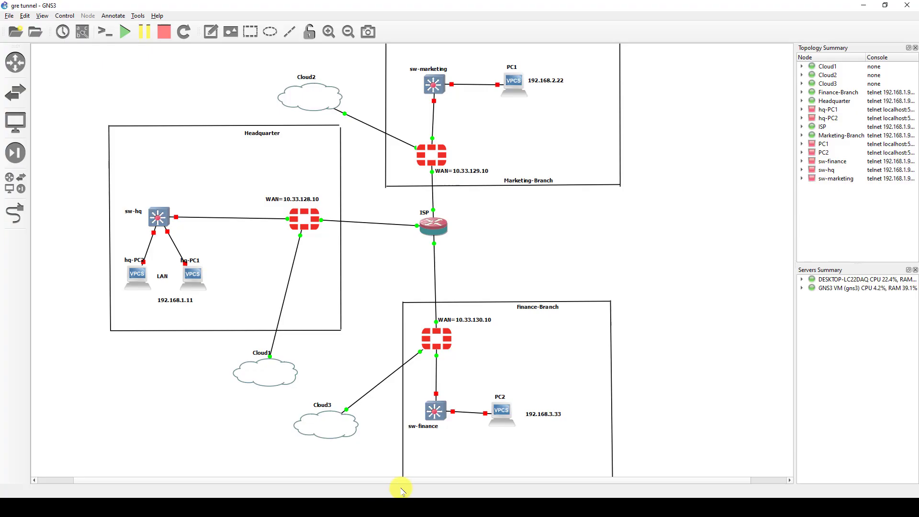
pyautogui.moveTo(238, 179); pyautogui.dragTo(67, 316)
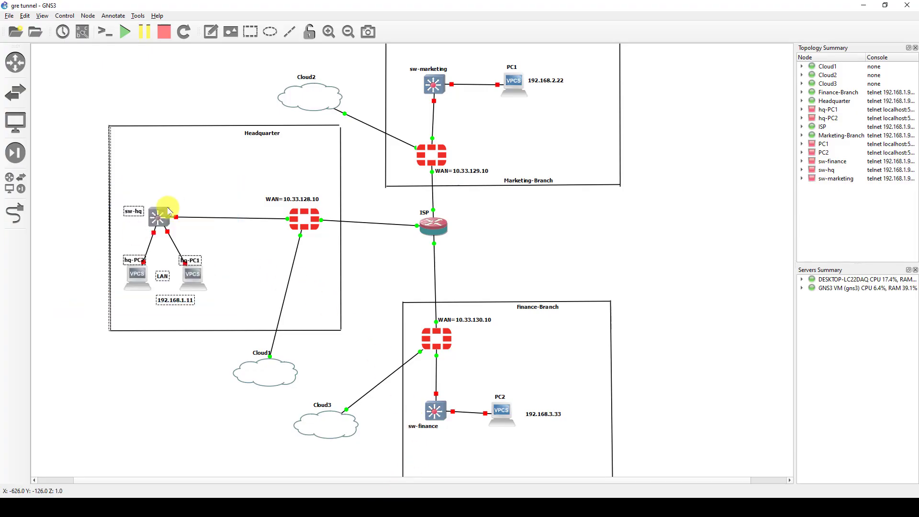
pyautogui.rightClick(160, 217)
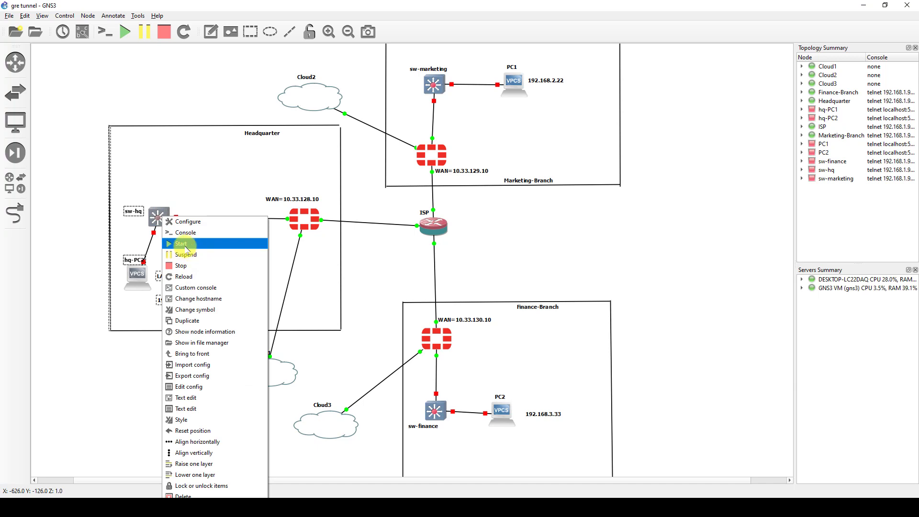
pyautogui.click(180, 243)
pyautogui.rightClick(493, 68)
pyautogui.click(470, 108)
pyautogui.moveTo(584, 391); pyautogui.dragTo(393, 440)
pyautogui.rightClick(499, 412)
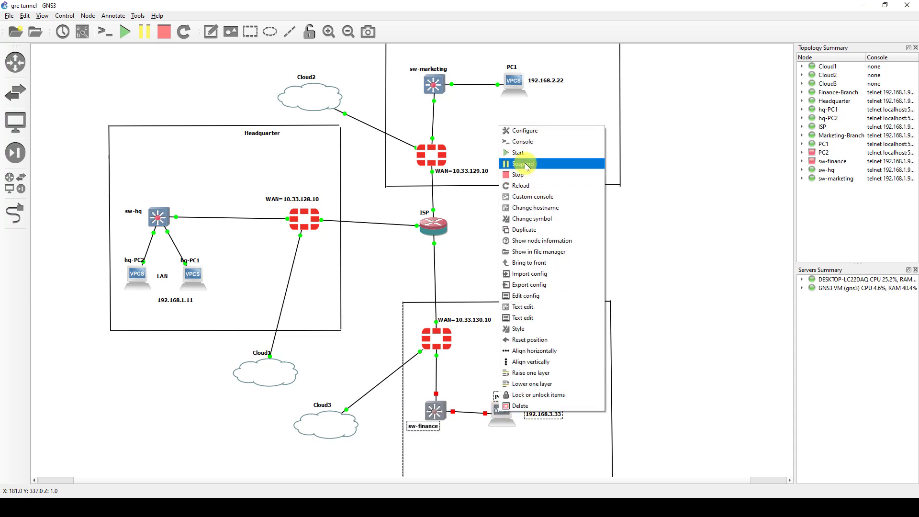
pyautogui.click(520, 153)
pyautogui.doubleClick(191, 276)
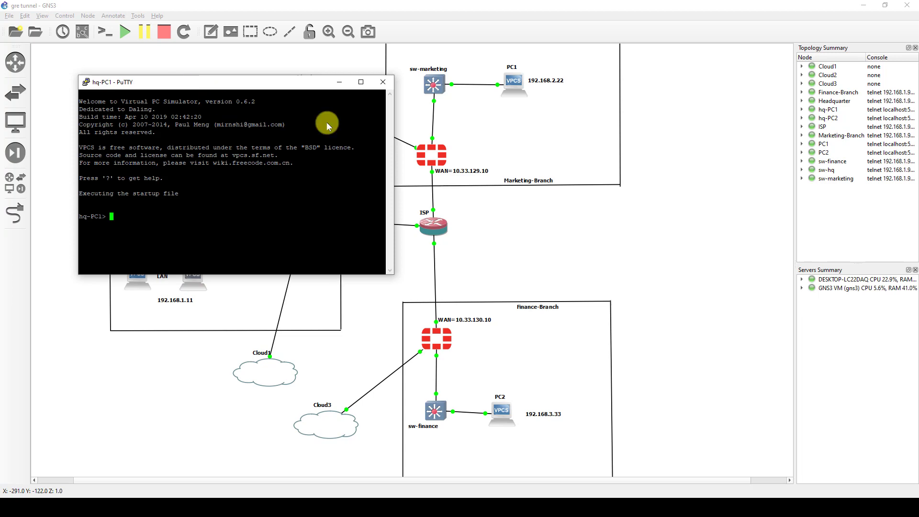
# - Set the hq-PC1 PuTTY console font size to 13 and apply it
pyautogui.moveTo(181, 84); pyautogui.dragTo(642, 133)
pyautogui.rightClick(642, 134)
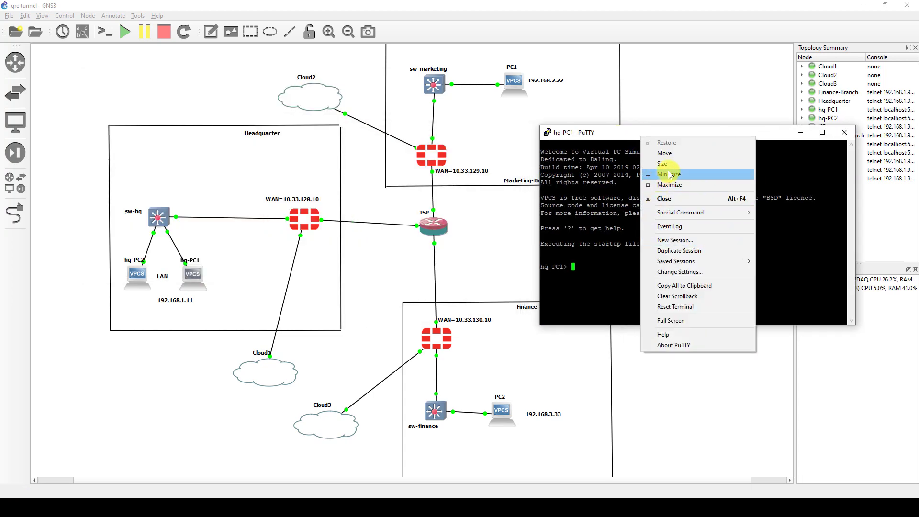
pyautogui.click(680, 272)
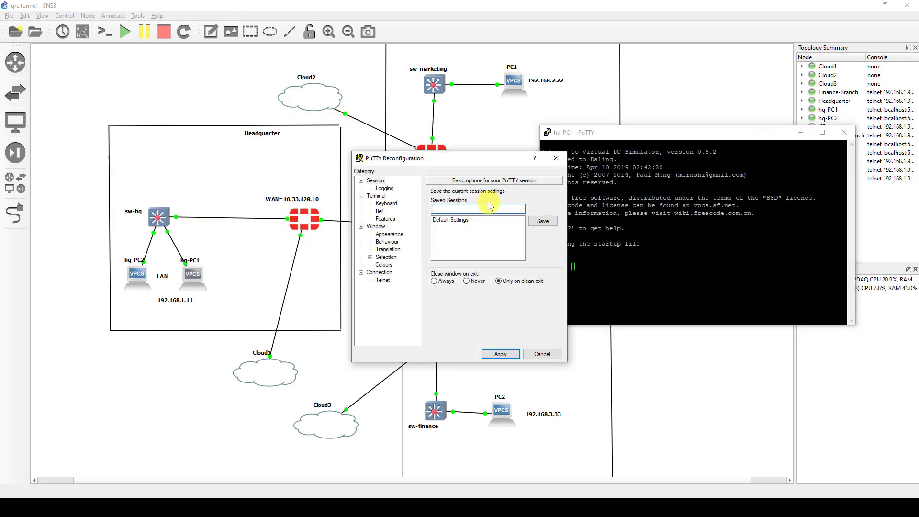
pyautogui.click(389, 234)
pyautogui.click(543, 249)
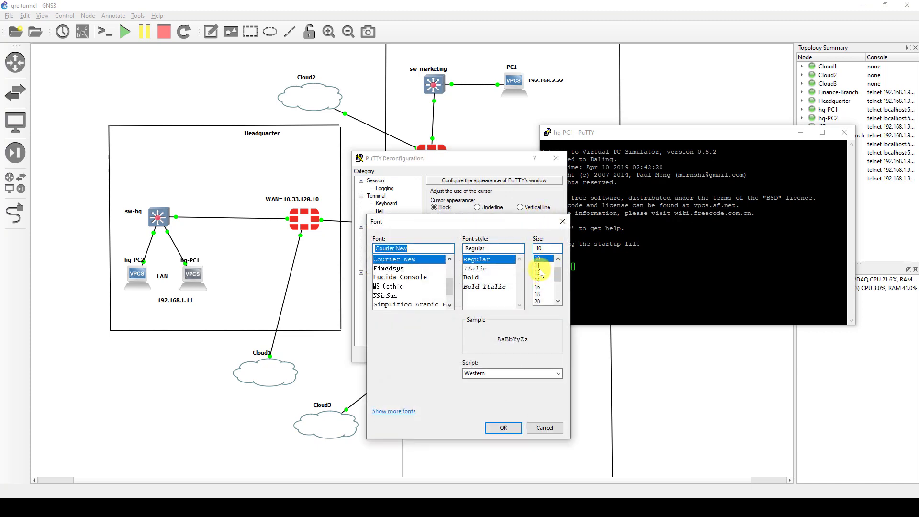
pyautogui.doubleClick(544, 248)
pyautogui.write('13')
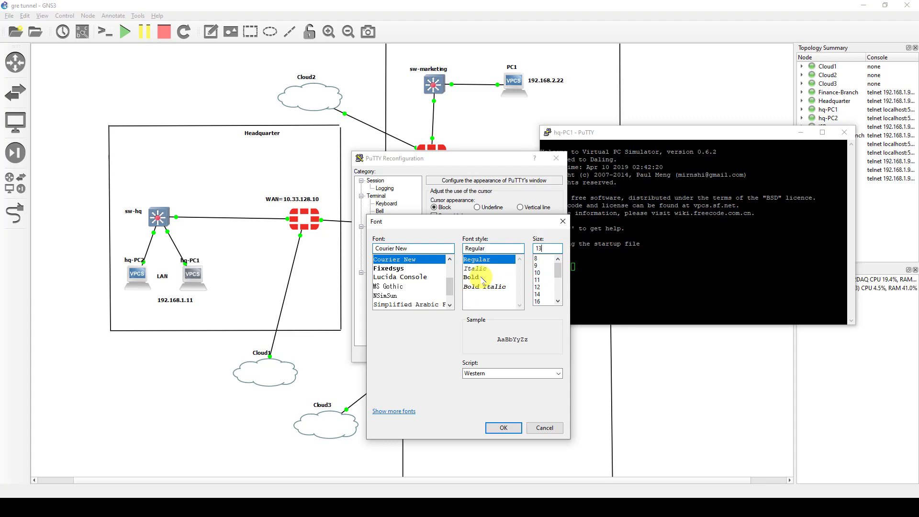
pyautogui.click(504, 428)
pyautogui.click(498, 349)
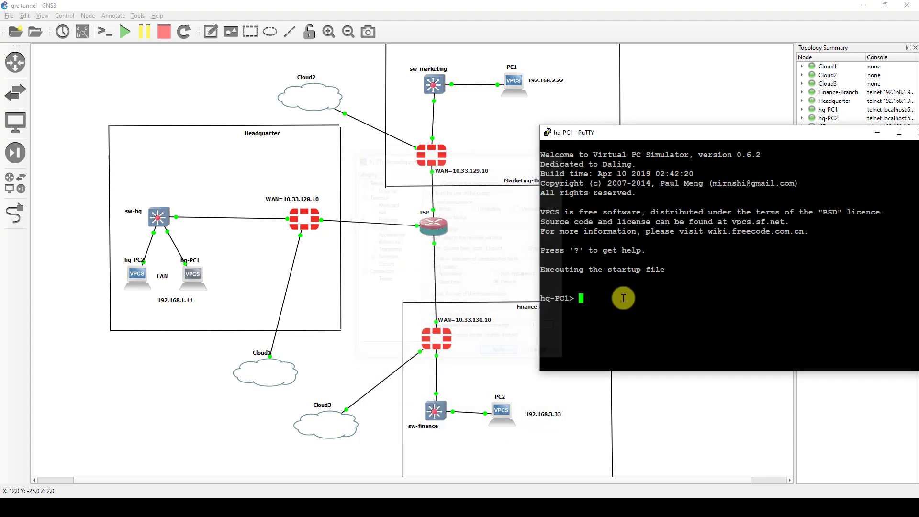
# - Reposition the console on screen and begin typing hq-PC1's ip address command
pyautogui.moveTo(703, 134); pyautogui.dragTo(653, 108)
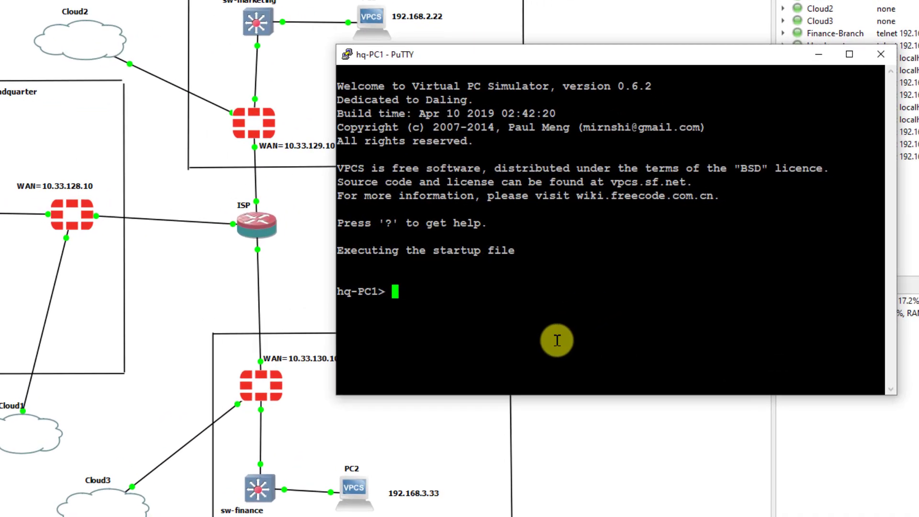
pyautogui.write('ip 10')
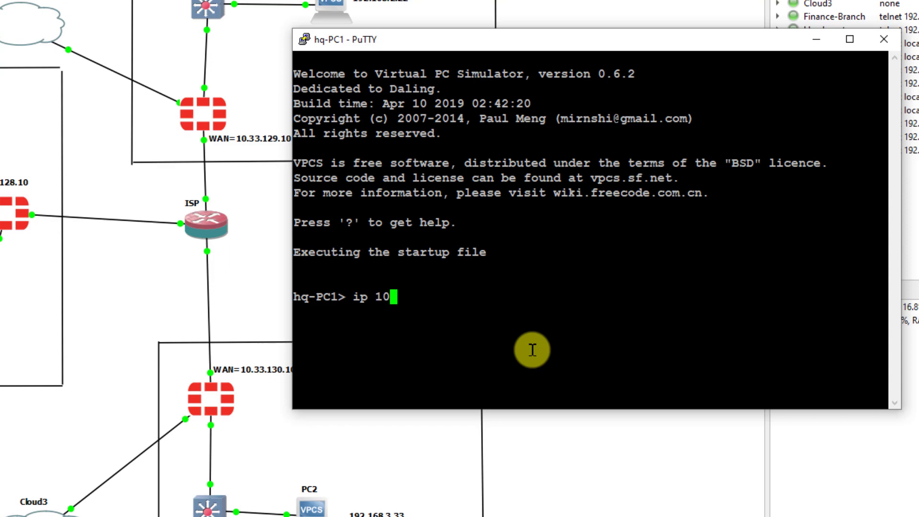
pyautogui.press('BackSpace')
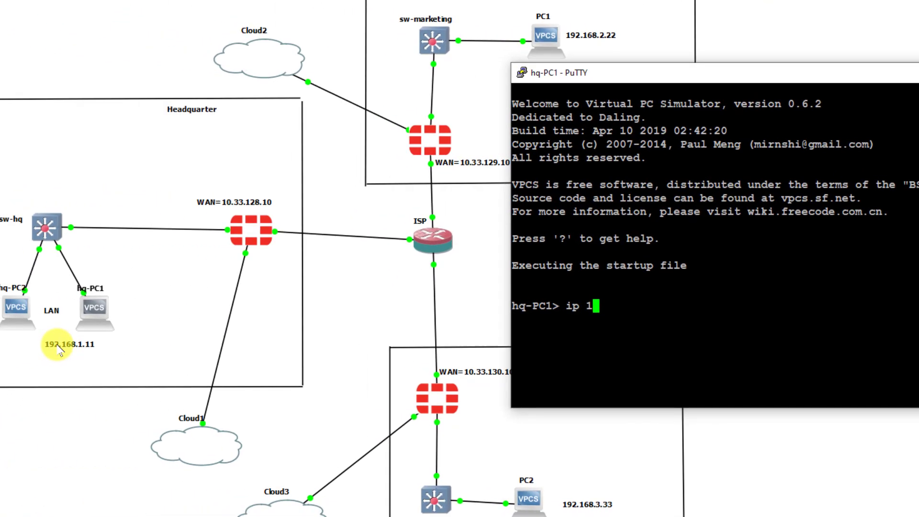
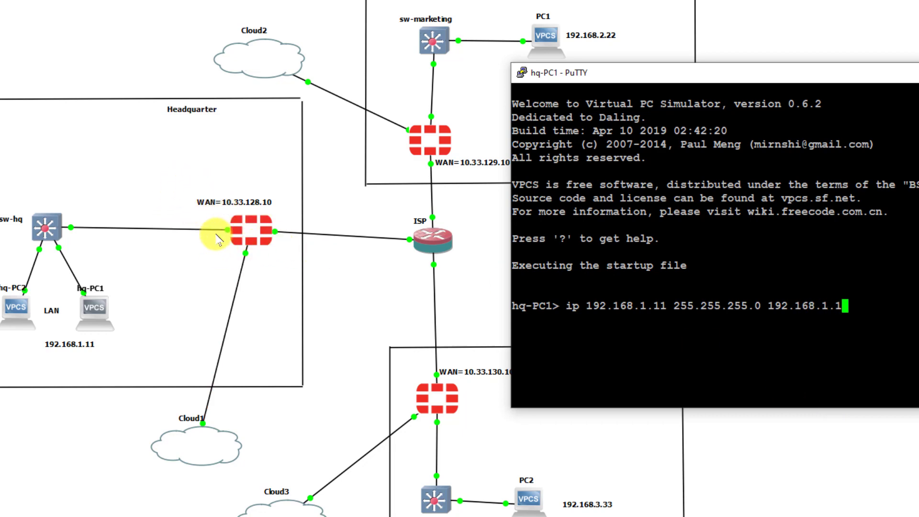
# - Apply 192.168.1.11/24 with gateway 192.168.1.1 on hq-PC1, ping the gateway successfully, and minimize the console
pyautogui.click(670, 385)
pyautogui.press('Return')
pyautogui.write('ping 192.168.1.1')
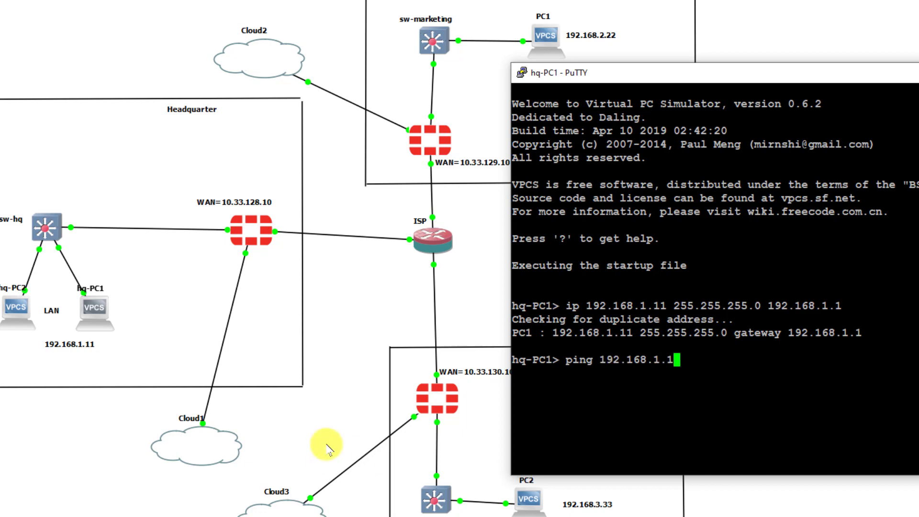
pyautogui.press('Return')
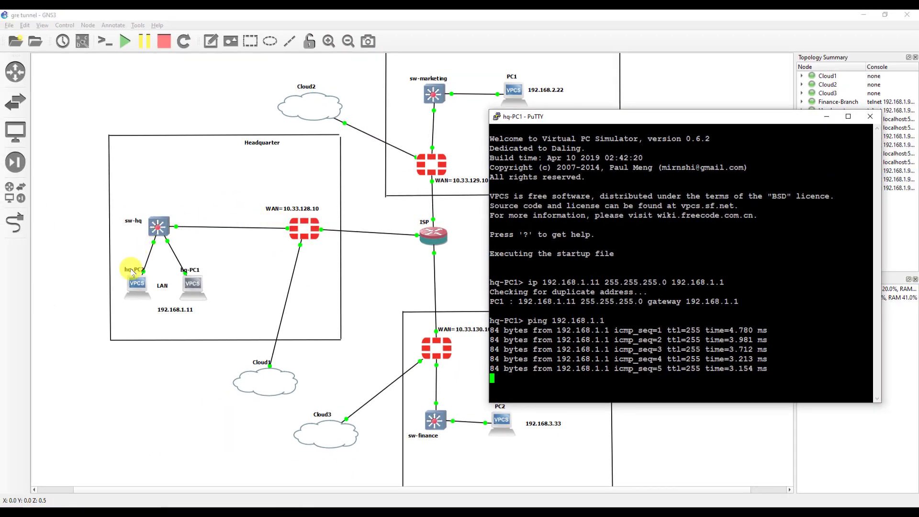
pyautogui.press('Return')
pyautogui.press('Return')
pyautogui.press('Return')
pyautogui.press('Return')
pyautogui.press('Return')
pyautogui.press('Return')
pyautogui.press('Return')
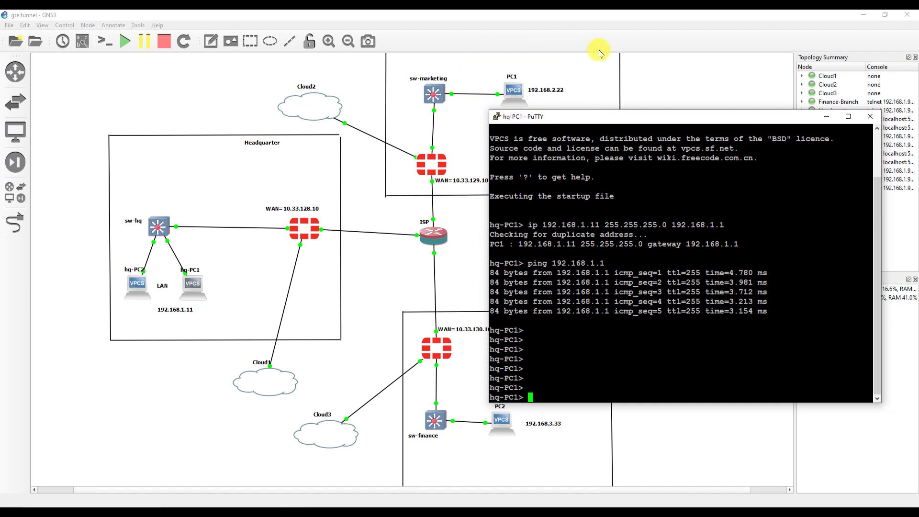
pyautogui.click(827, 117)
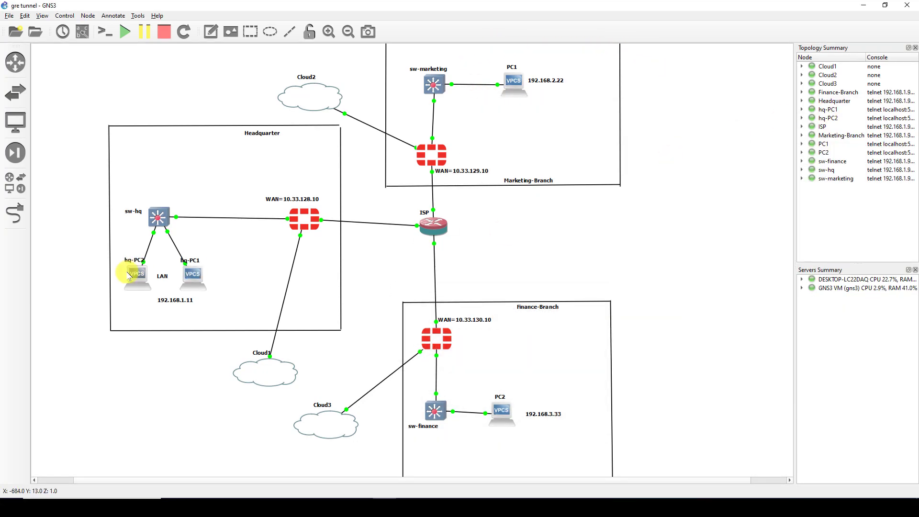
# - Open hq-PC2's console and assign it 192.168.1.12/24 with gateway 192.168.1.1
pyautogui.doubleClick(136, 279)
pyautogui.moveTo(249, 97); pyautogui.dragTo(689, 156)
pyautogui.rightClick(689, 156)
pyautogui.click(726, 290)
pyautogui.click(389, 234)
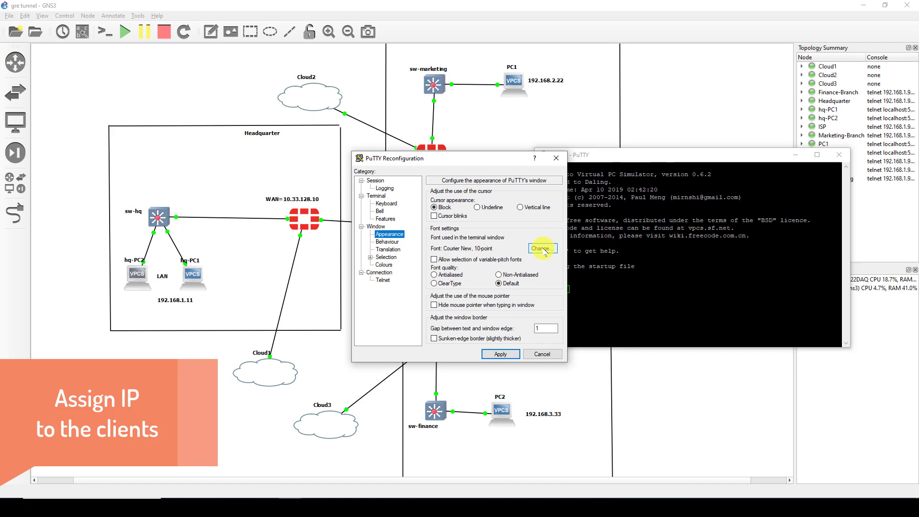
pyautogui.click(542, 353)
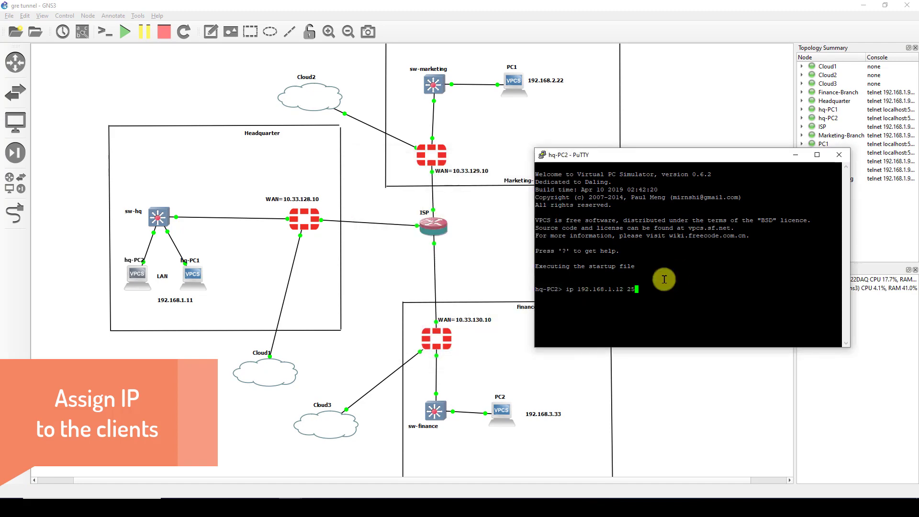
pyautogui.write('1')
pyautogui.press('Return')
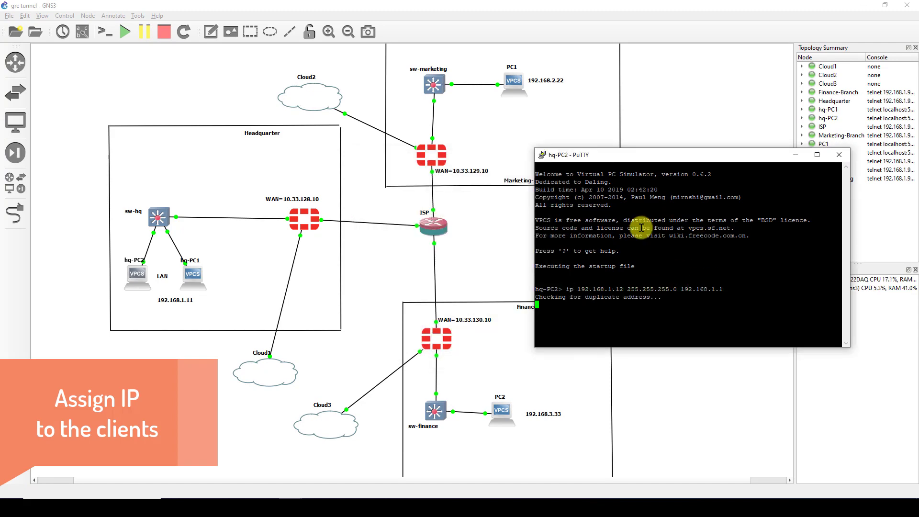
# - Set PC1 to 192.168.2.22/24 with gateway 192.168.2.1, fixing the mistyped address
pyautogui.doubleClick(513, 82)
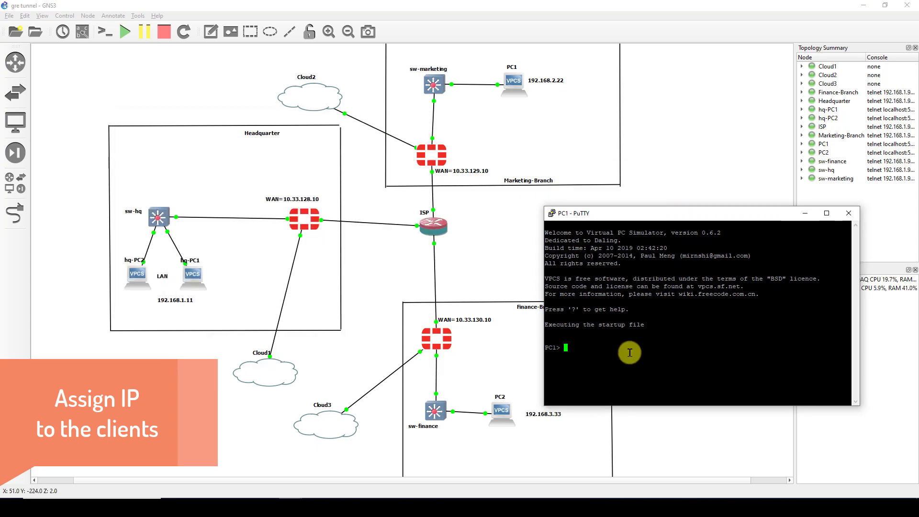
pyautogui.write('ip 192.168.2.')
pyautogui.moveTo(643, 213); pyautogui.dragTo(661, 155)
pyautogui.write('2')
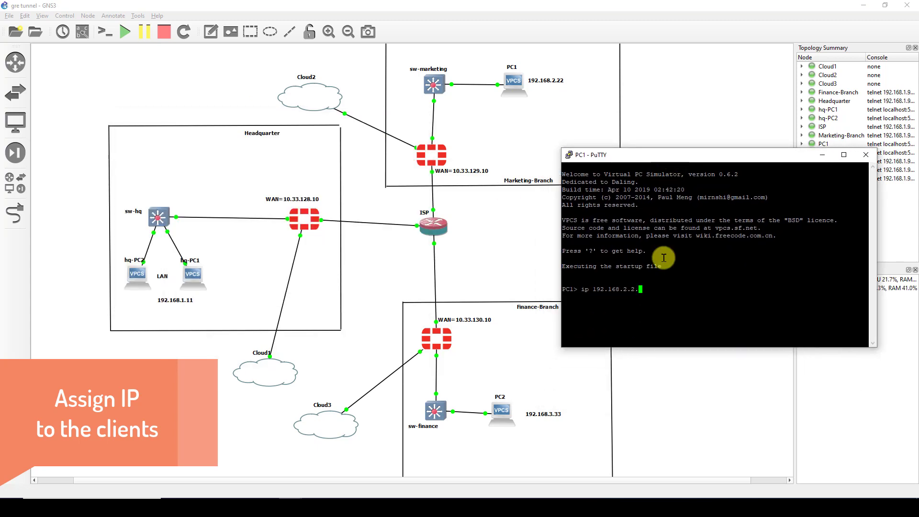
pyautogui.write('..22 255.255.255.0 192.168.2.1')
pyautogui.press('Return')
pyautogui.press('Up')
pyautogui.press('Left')
pyautogui.press('Left')
pyautogui.press('Left')
pyautogui.press('Left')
pyautogui.press('Left')
pyautogui.press('Left')
pyautogui.press('Left')
pyautogui.press('Left')
pyautogui.press('Left')
pyautogui.press('Left')
pyautogui.press('Left')
pyautogui.press('Left')
pyautogui.press('Left')
pyautogui.press('Left')
pyautogui.press('Left')
pyautogui.press('Left')
pyautogui.press('Left')
pyautogui.press('Left')
pyautogui.press('Left')
pyautogui.press('Left')
pyautogui.press('BackSpace')
pyautogui.press('Return')
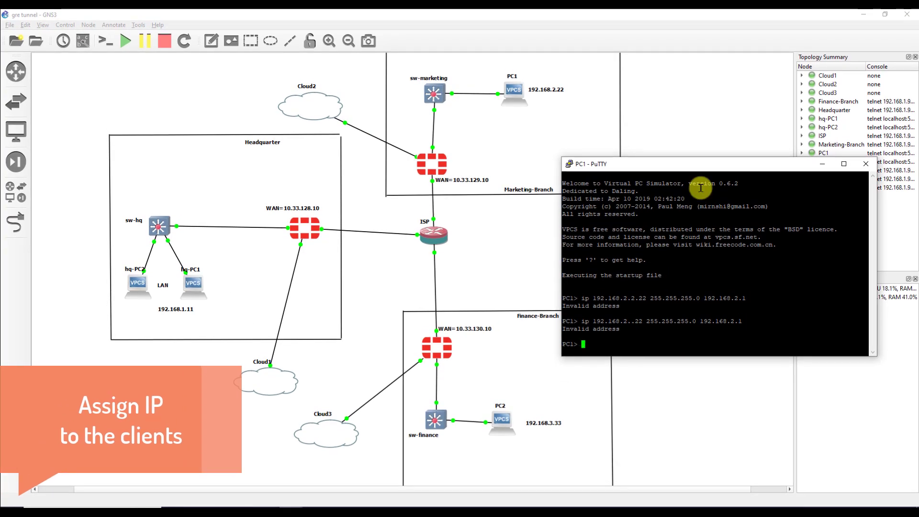
pyautogui.press('BackSpace')
pyautogui.press('Return')
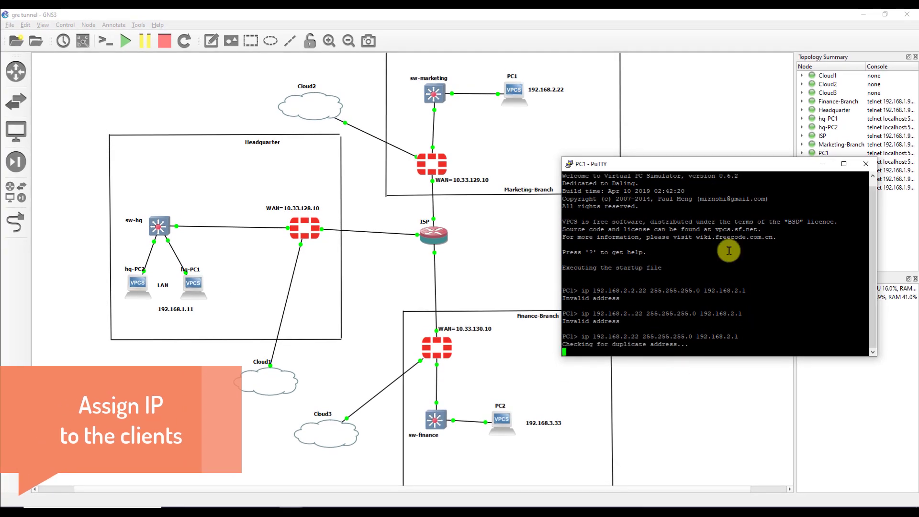
# - Assign PC2 192.168.3.33/24 with gateway 192.168.3.1 and minimize its console
pyautogui.rightClick(495, 419)
pyautogui.click(517, 211)
pyautogui.moveTo(188, 28); pyautogui.dragTo(709, 215)
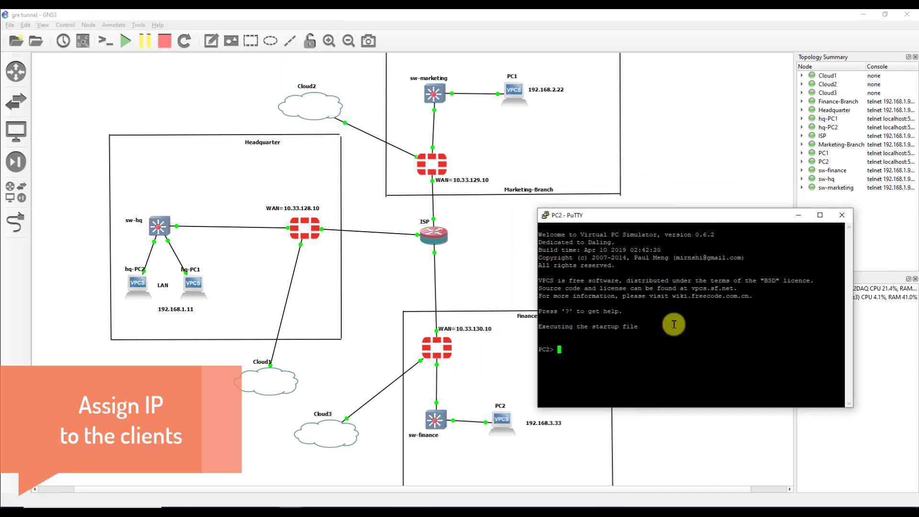
pyautogui.write('ip 192.168.3.33 255.255.255.0 192.168.3.1')
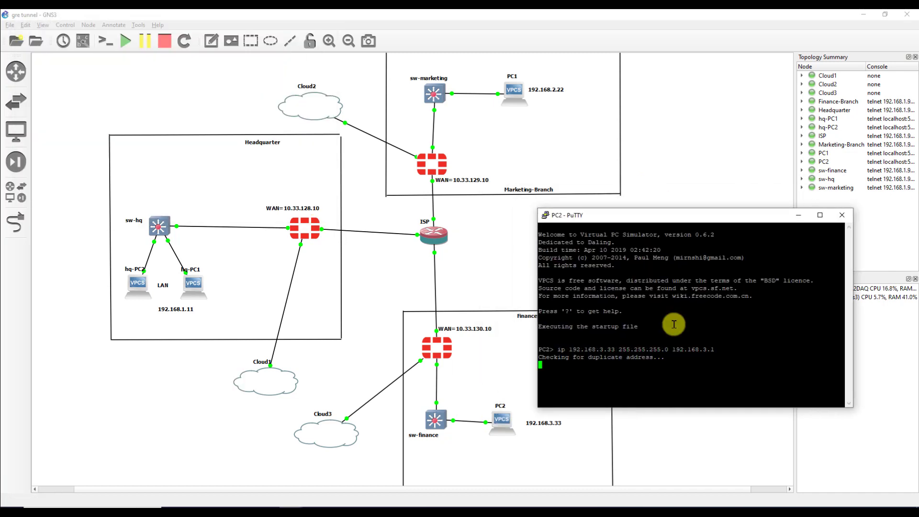
pyautogui.write('ping 192.168.3.1')
pyautogui.press('Return')
pyautogui.click(799, 215)
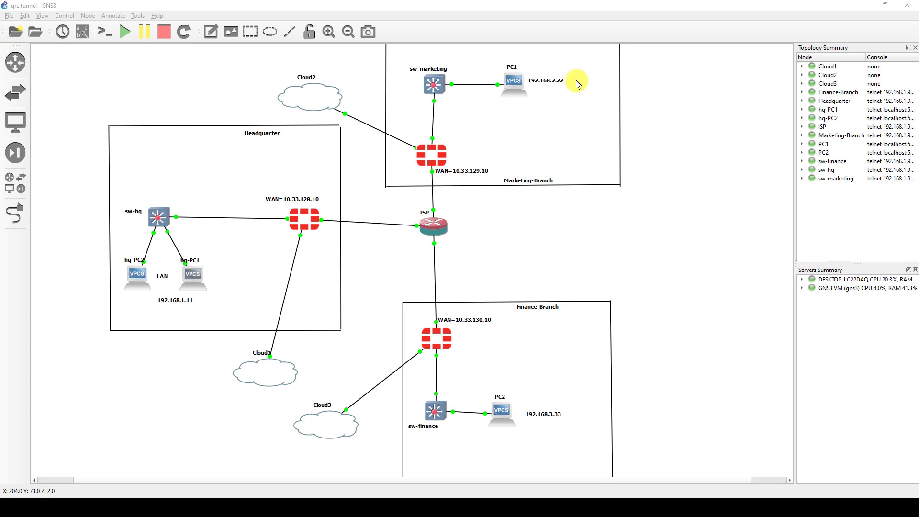
# - Select the HQ nodes and open hq-PC2's console beside the topology
pyautogui.moveTo(588, 50); pyautogui.dragTo(383, 120)
pyautogui.moveTo(81, 186); pyautogui.dragTo(237, 313)
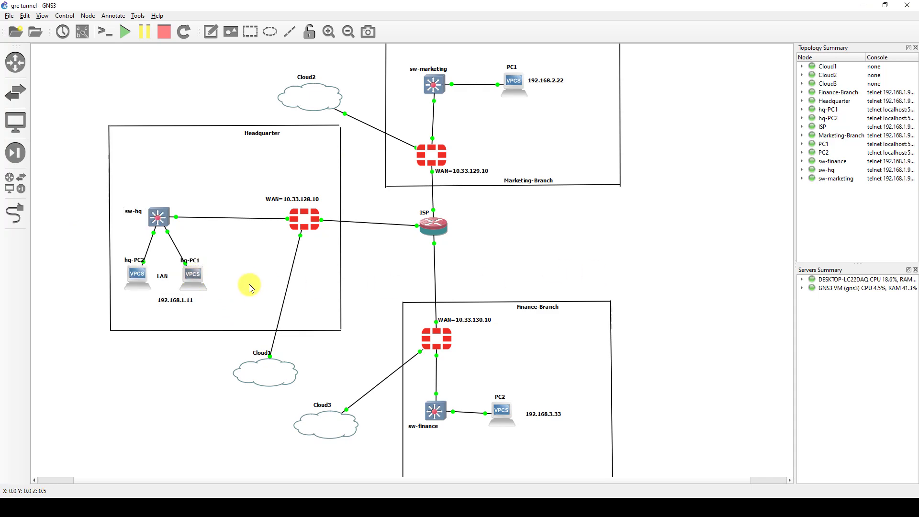
pyautogui.rightClick(194, 276)
pyautogui.click(216, 293)
pyautogui.moveTo(367, 191); pyautogui.dragTo(651, 180)
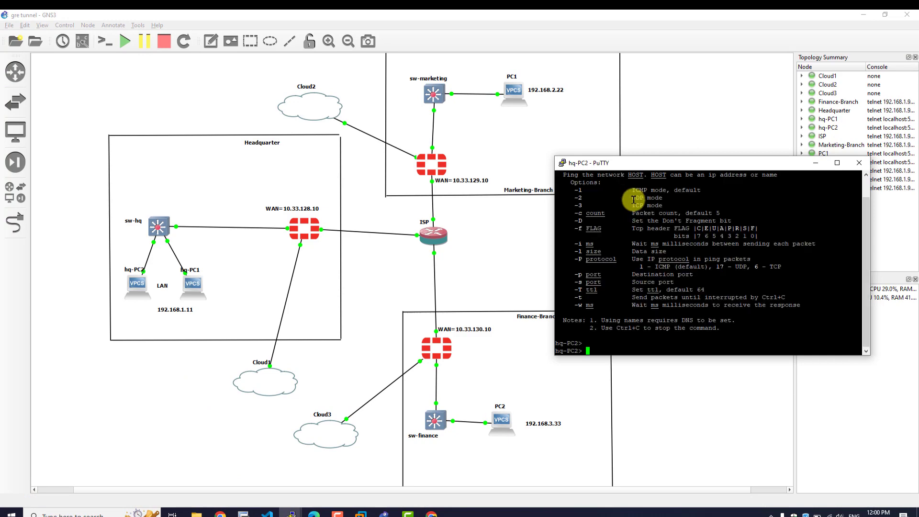
pyautogui.press('Return')
pyautogui.press('Return')
pyautogui.press('Return')
pyautogui.press('Return')
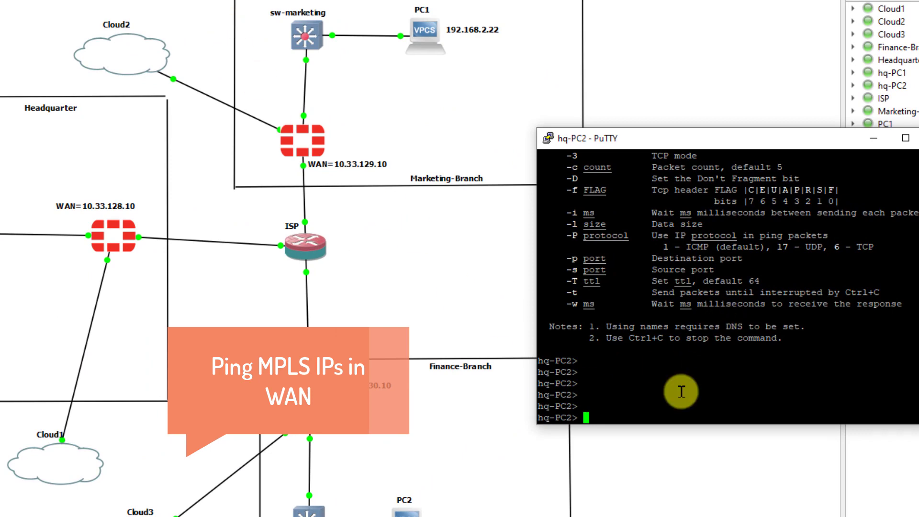
pyautogui.moveTo(661, 138); pyautogui.dragTo(634, 128)
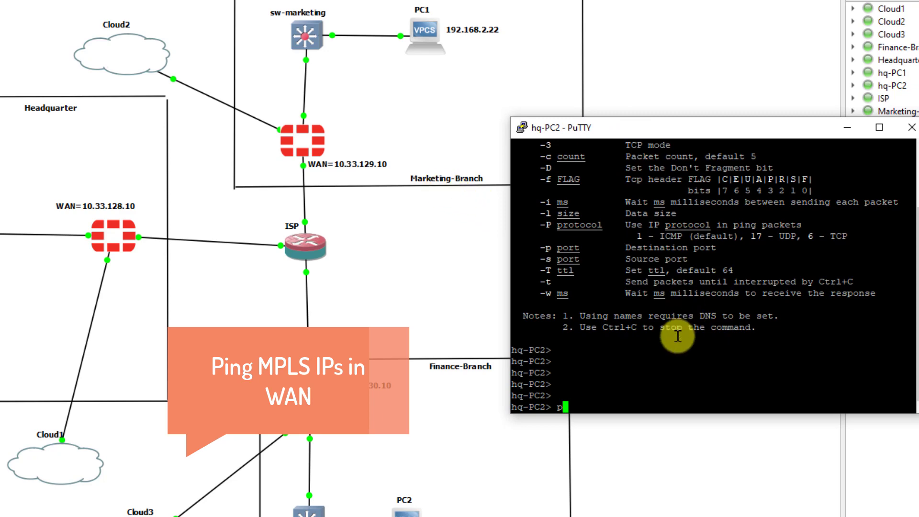
# - Ping the Marketing WAN address 10.33.129.10 from hq-PC2; the requests time out
pyautogui.write('ng 10.33.129')
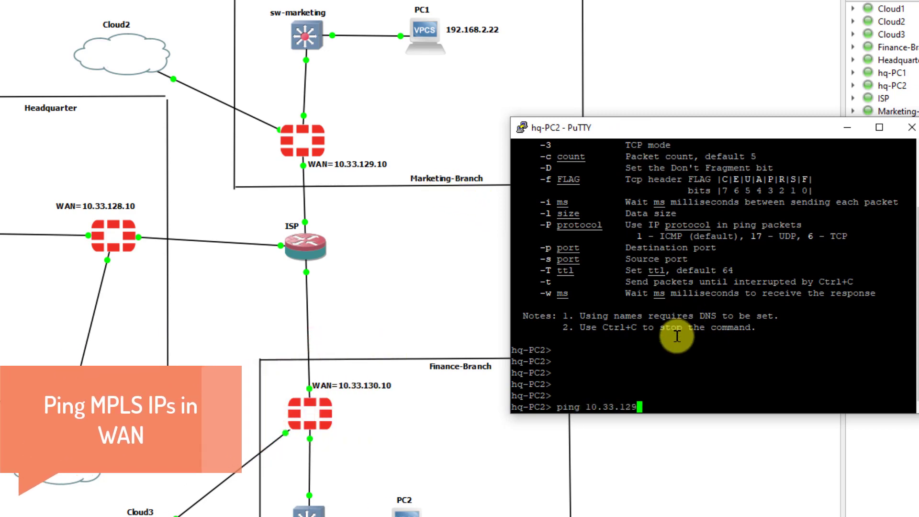
pyautogui.press('Return')
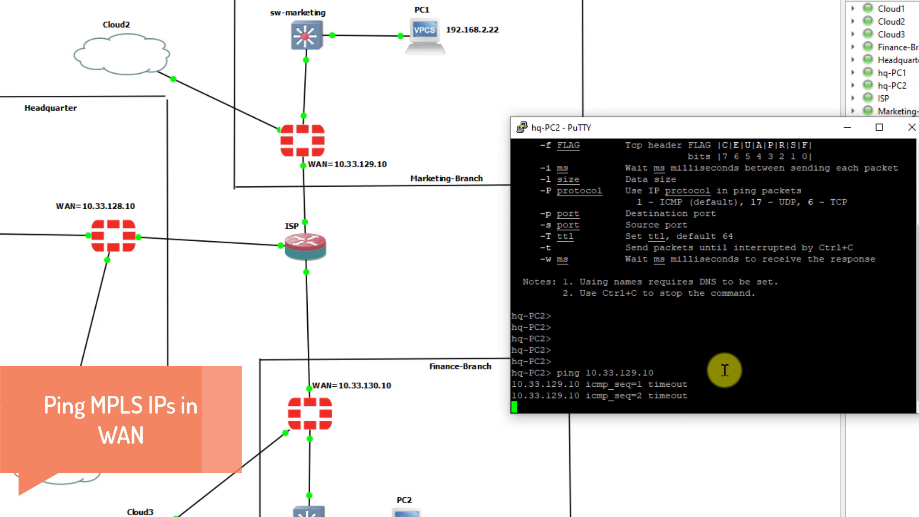
pyautogui.press('Return')
pyautogui.press('Return')
pyautogui.press('Return')
pyautogui.hotkey('ctrl', 'c')
pyautogui.press('Return')
pyautogui.press('Return')
pyautogui.press('Return')
pyautogui.press('Return')
pyautogui.press('Return')
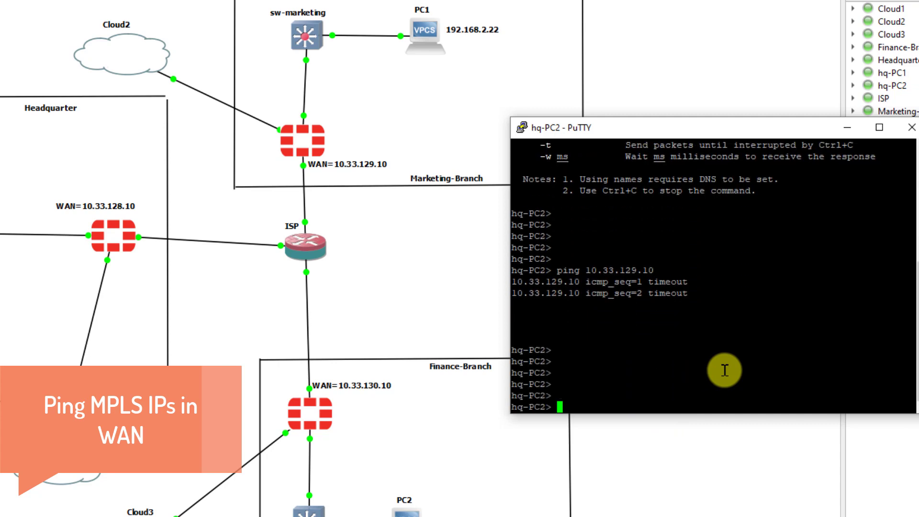
# - Trace the route to 10.33.129.10, then minimize the hq-PC2 and hq-PC1 consoles
pyautogui.write('trace')
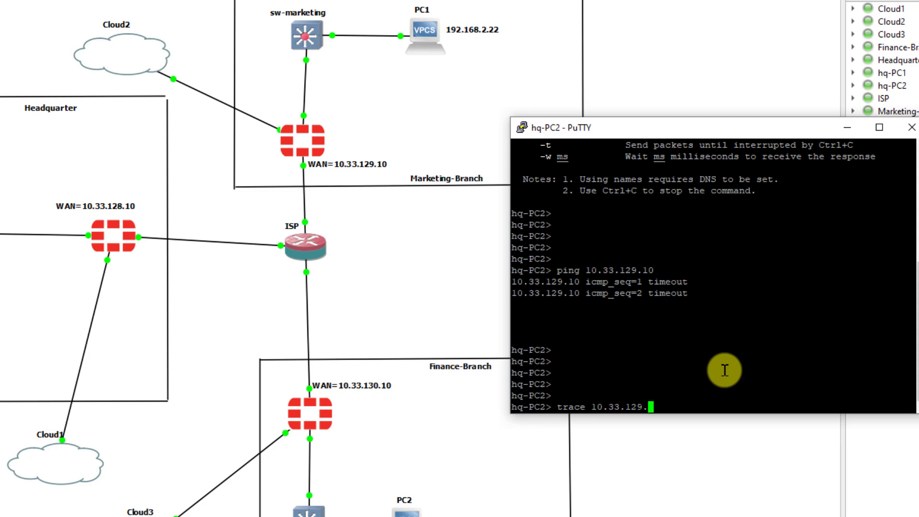
pyautogui.write('10.33.129.10')
pyautogui.press('Return')
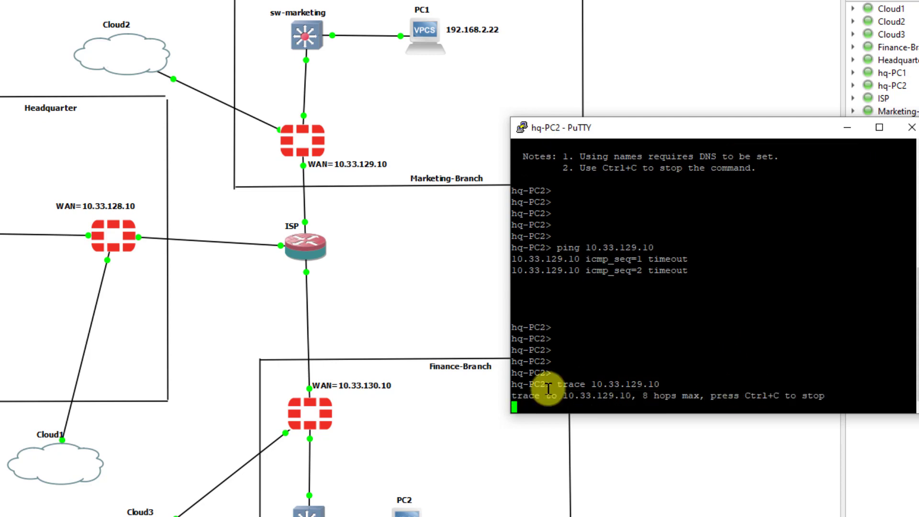
pyautogui.moveTo(513, 416); pyautogui.dragTo(500, 437)
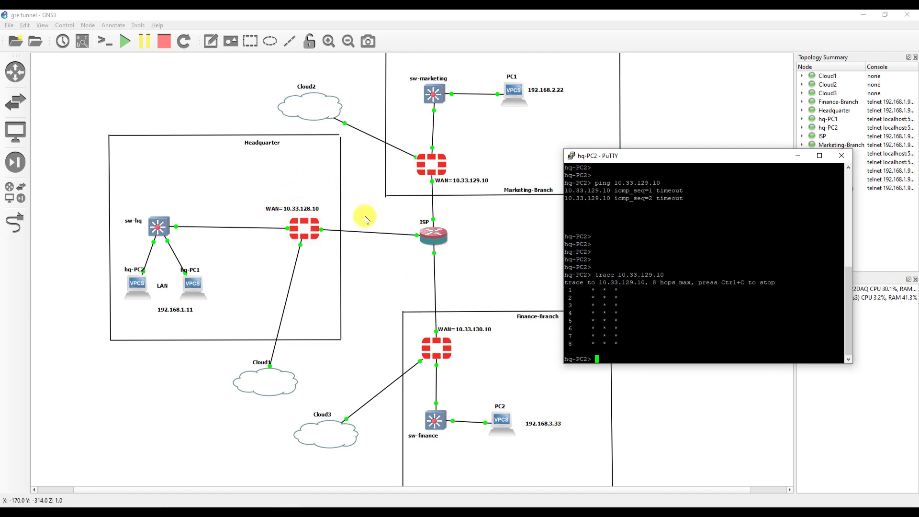
pyautogui.click(798, 156)
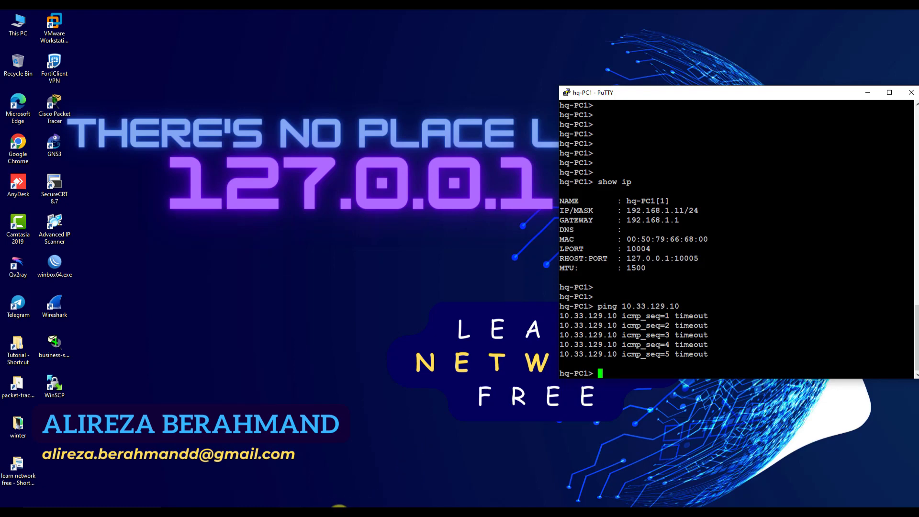
pyautogui.click(867, 93)
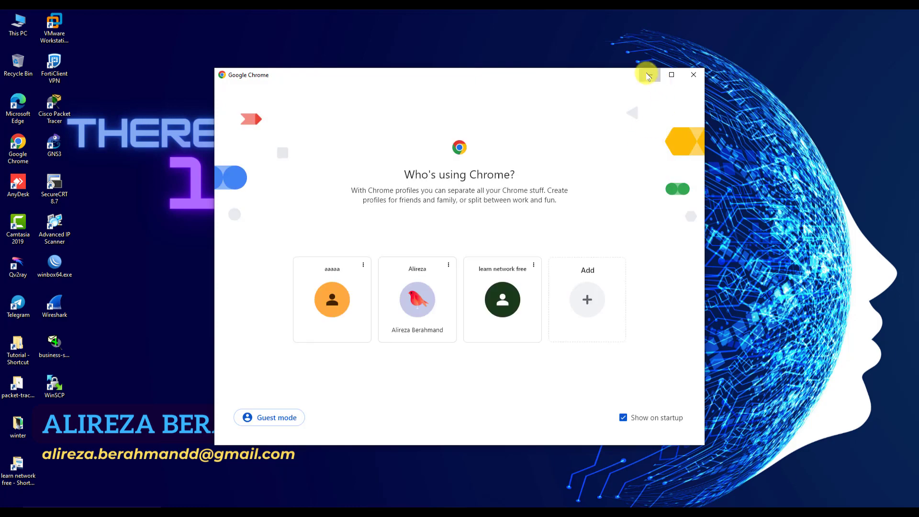
# - Sign back in to the fg-hq firewall at 10.33.50.50 and dismiss the release overview
pyautogui.click(646, 73)
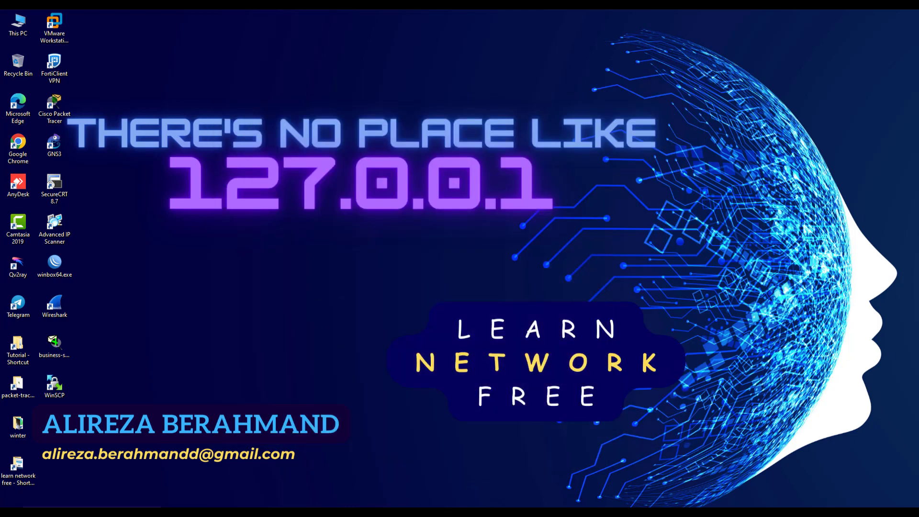
pyautogui.click(493, 507)
pyautogui.click(503, 302)
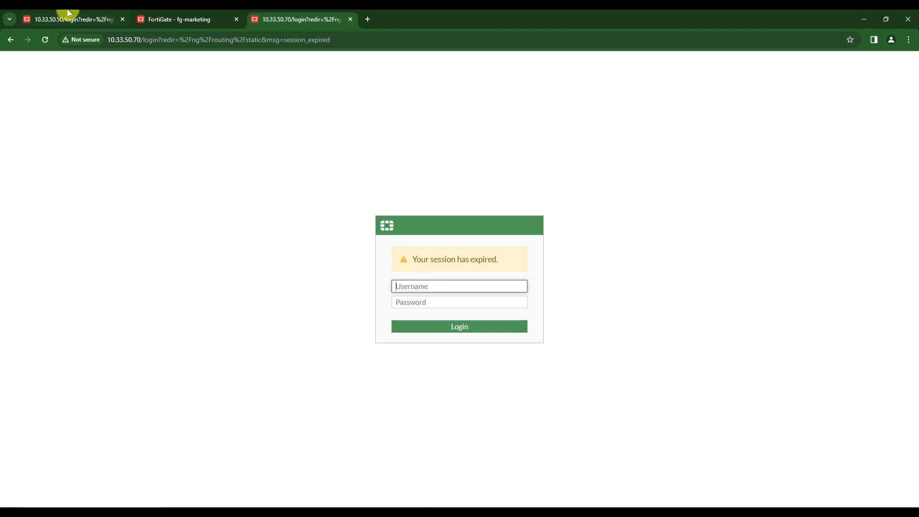
pyautogui.click(62, 19)
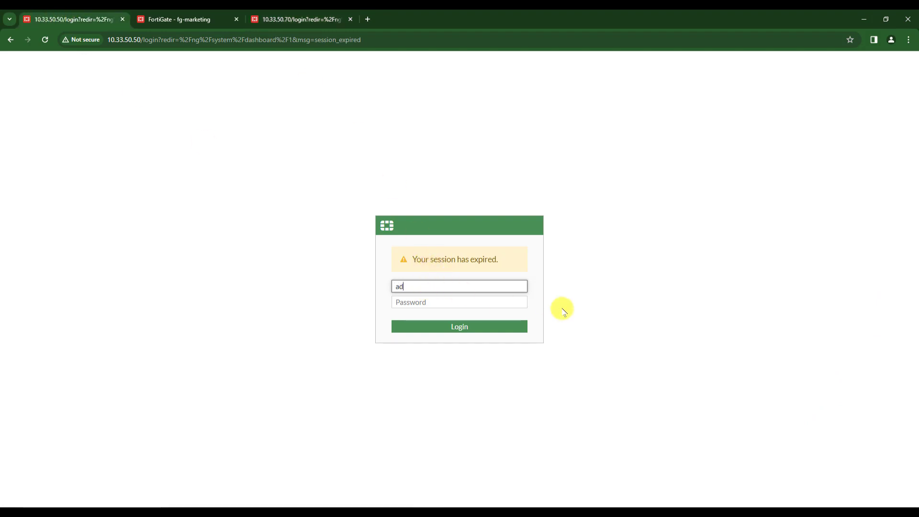
pyautogui.press('Tab')
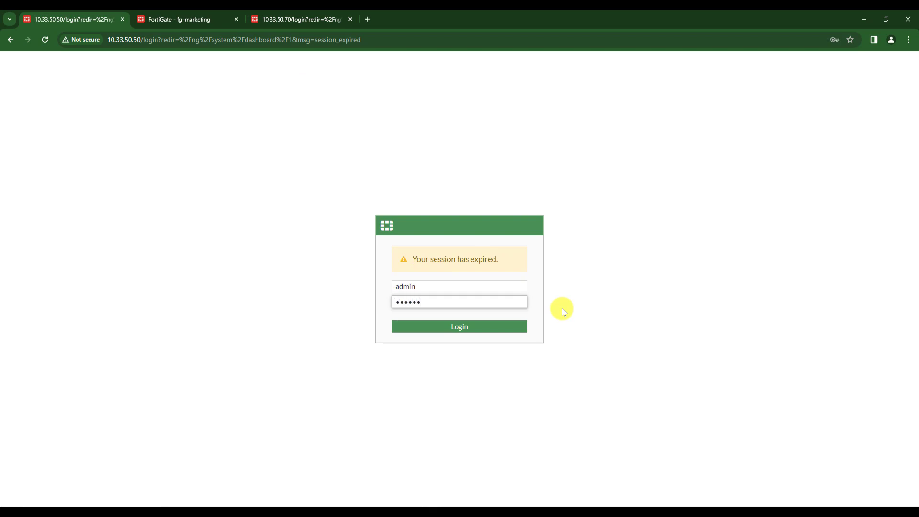
pyautogui.press('Return')
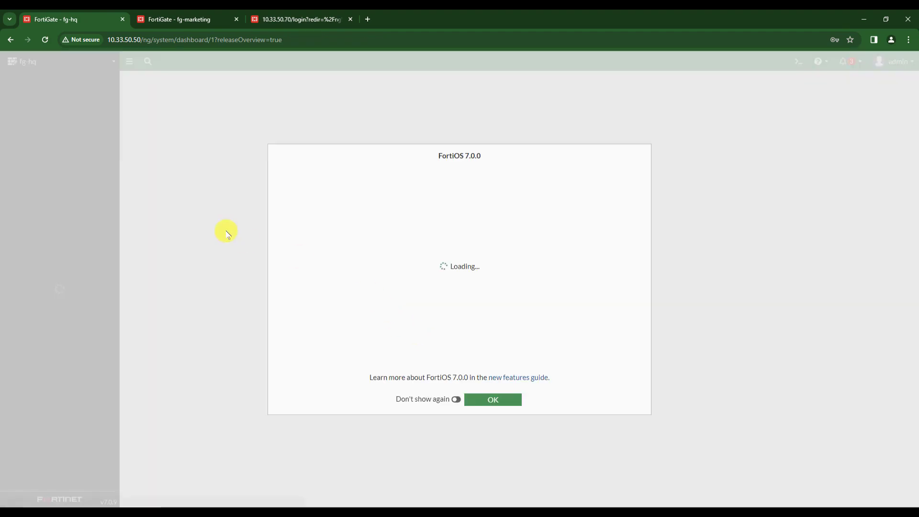
pyautogui.click(493, 399)
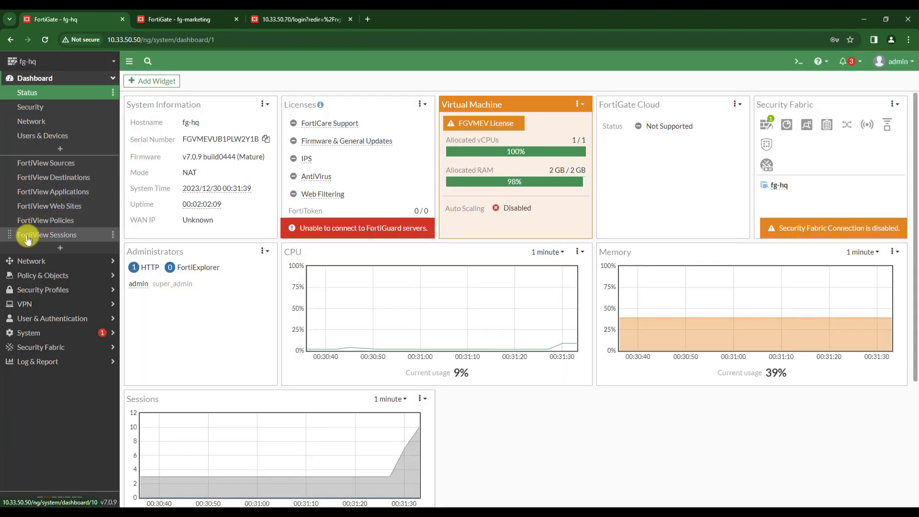
# - Show fg-hq's Policy & Objects > Firewall Policy list
pyautogui.click(40, 263)
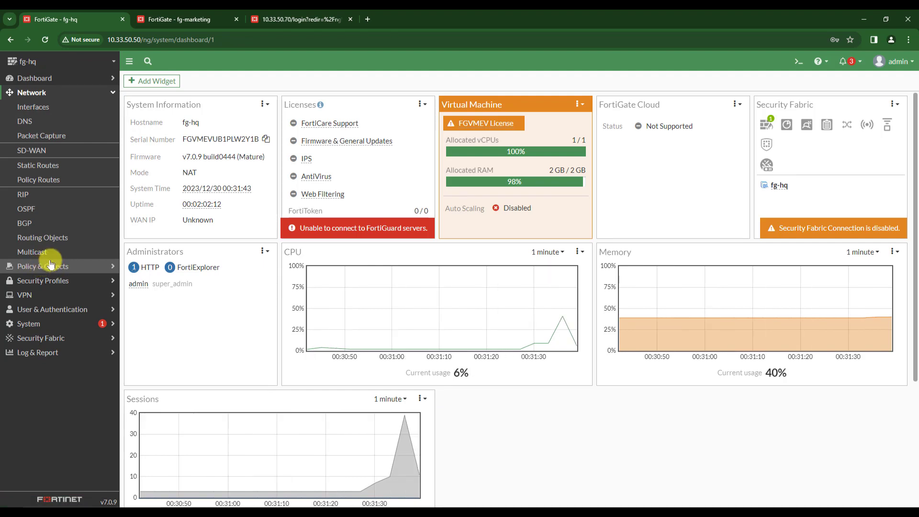
pyautogui.click(44, 267)
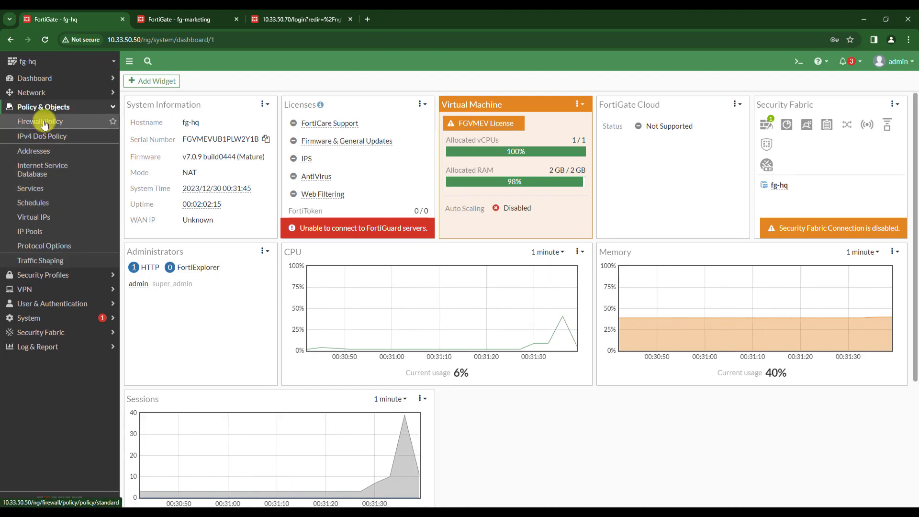
pyautogui.click(45, 123)
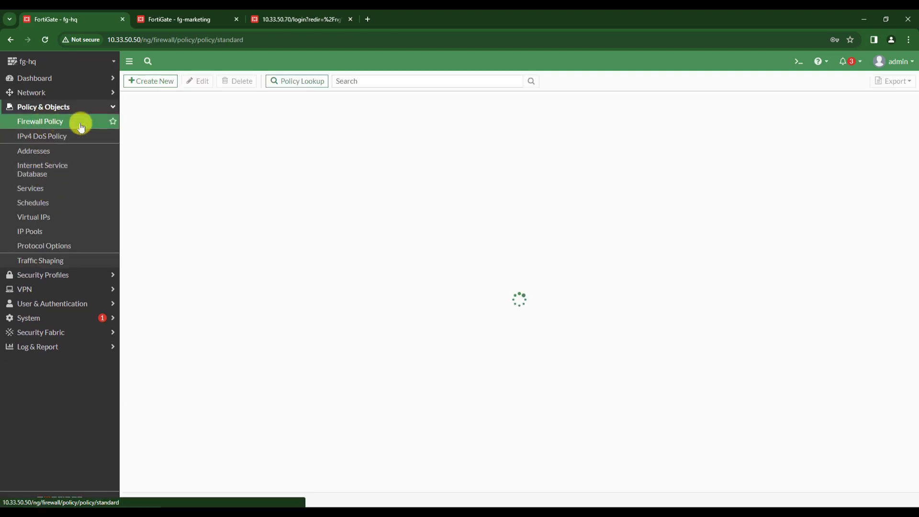
# - Start a new policy named Internet-Access from LAN (port1) to WAN (port10)
pyautogui.click(159, 83)
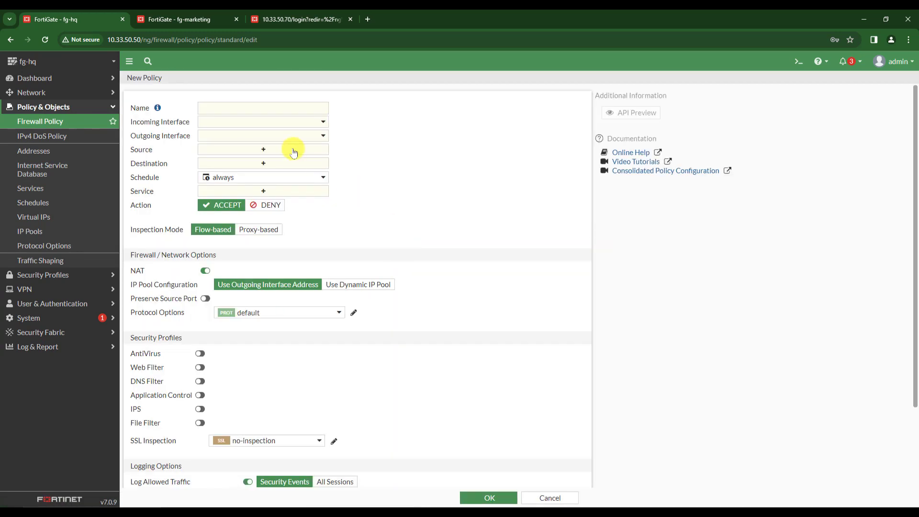
pyautogui.click(256, 105)
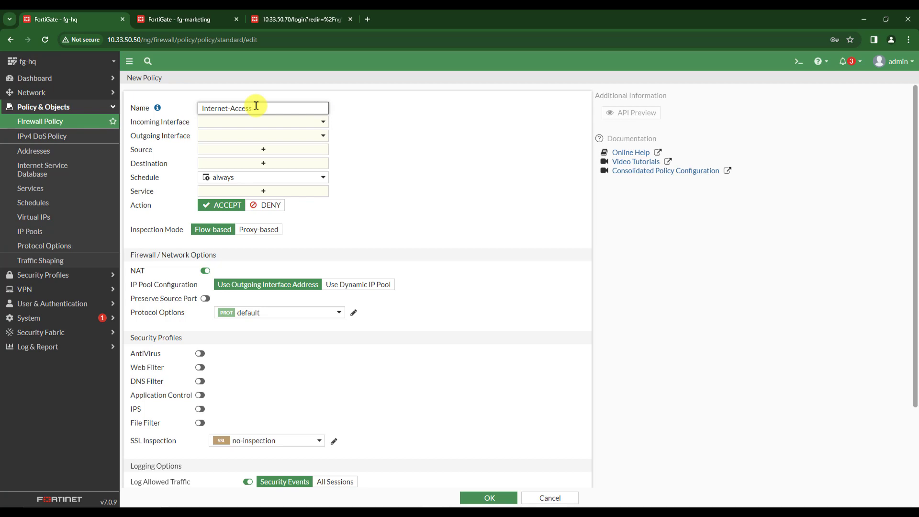
pyautogui.moveTo(257, 109); pyautogui.dragTo(173, 109)
pyautogui.hotkey('ctrl', 'c')
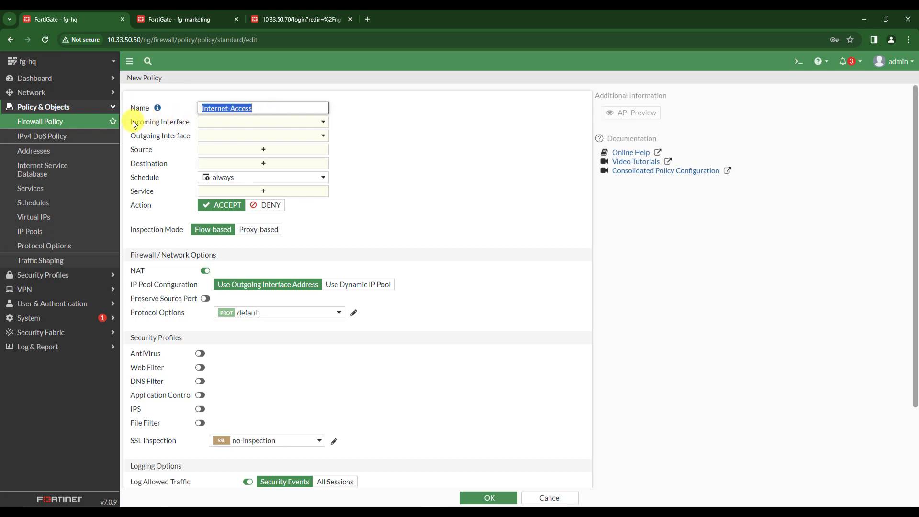
pyautogui.click(225, 123)
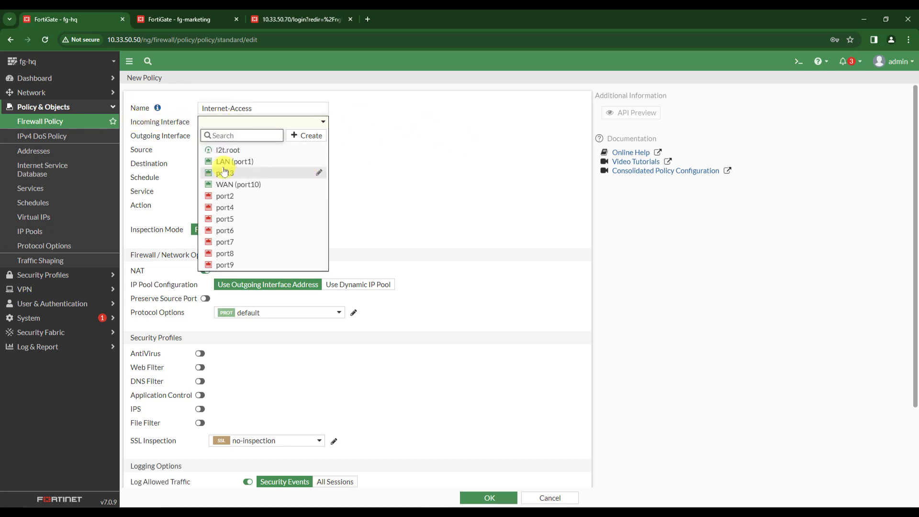
pyautogui.click(239, 161)
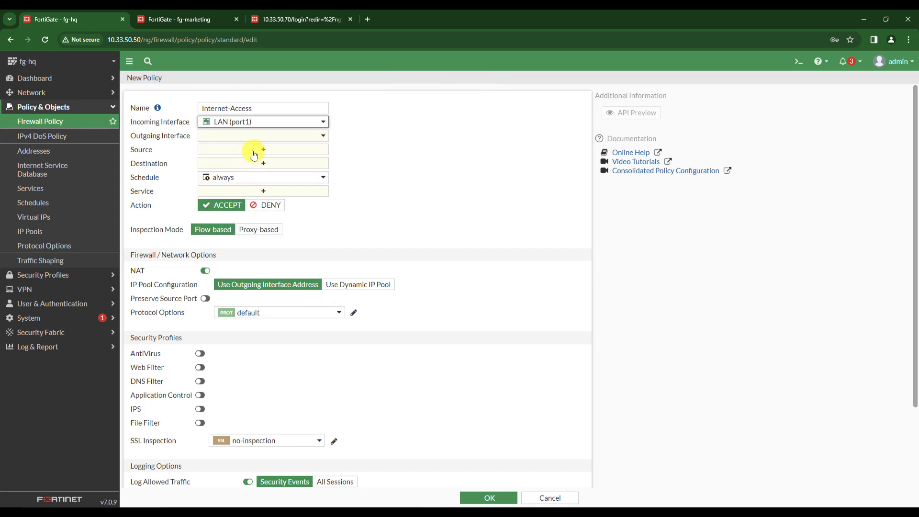
pyautogui.click(215, 136)
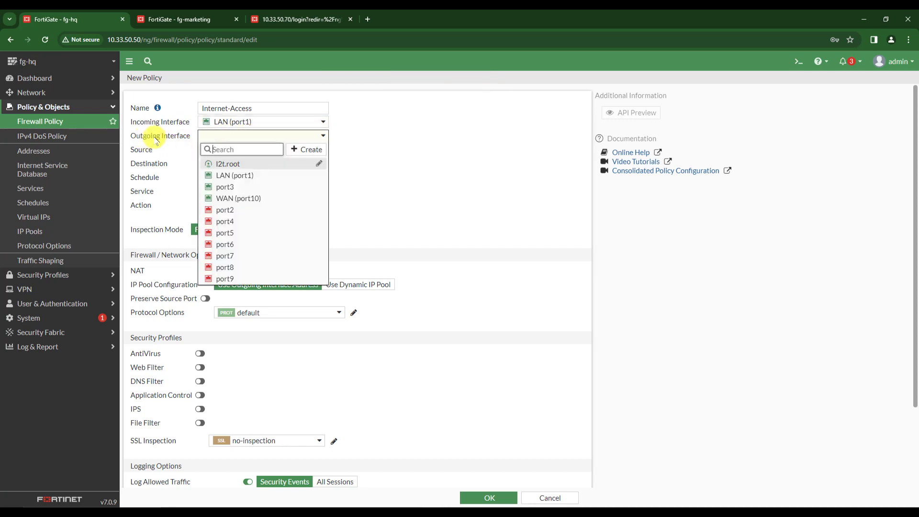
pyautogui.click(239, 198)
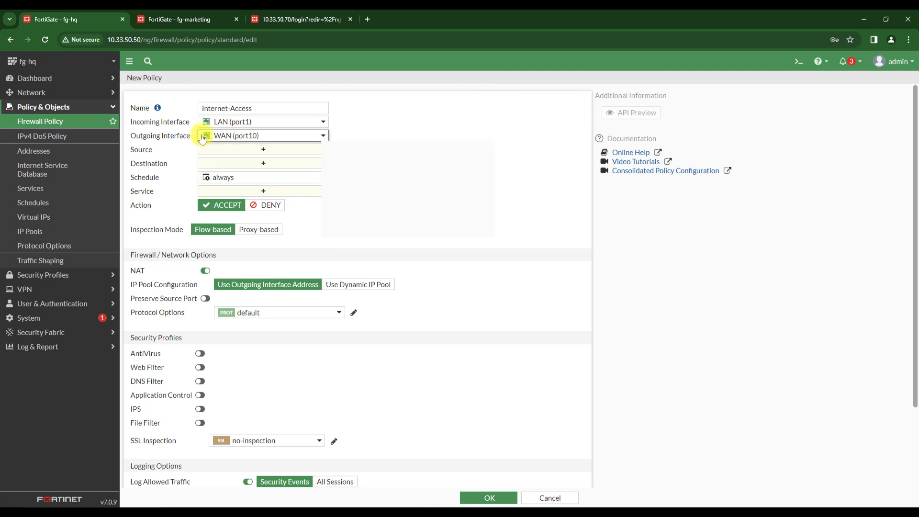
# - Set source and destination to all and service to ALL, then save the policy
pyautogui.moveTo(236, 139)
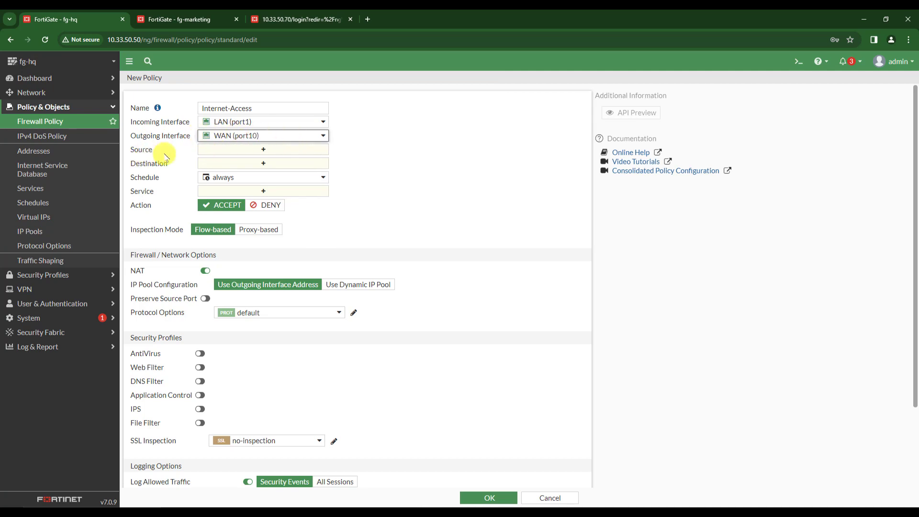
pyautogui.click(254, 152)
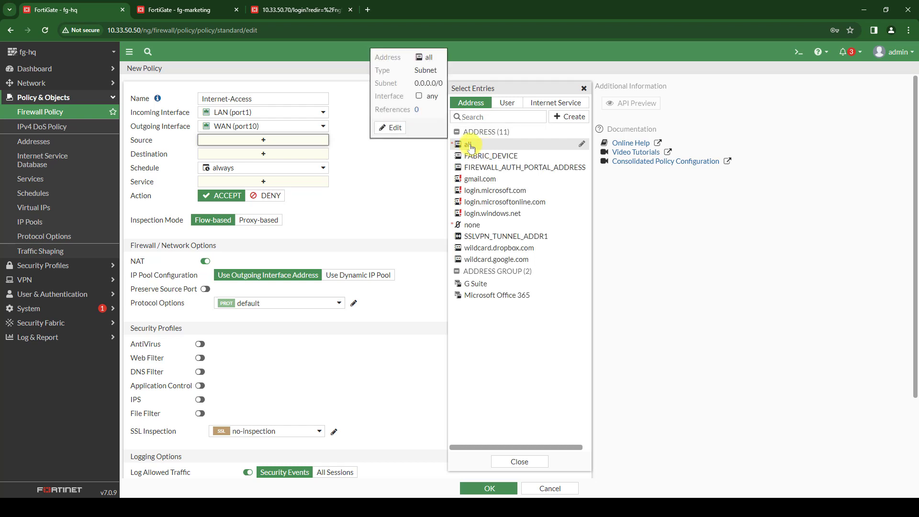
pyautogui.click(469, 146)
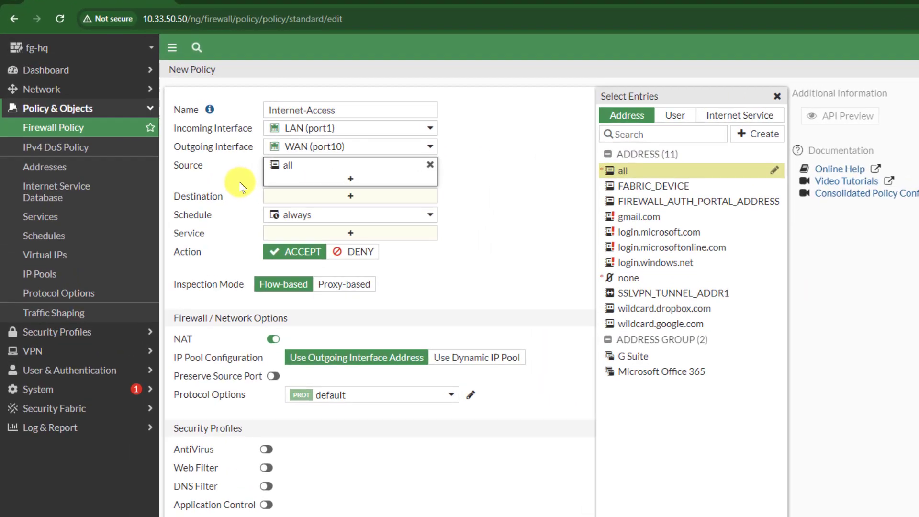
pyautogui.click(335, 196)
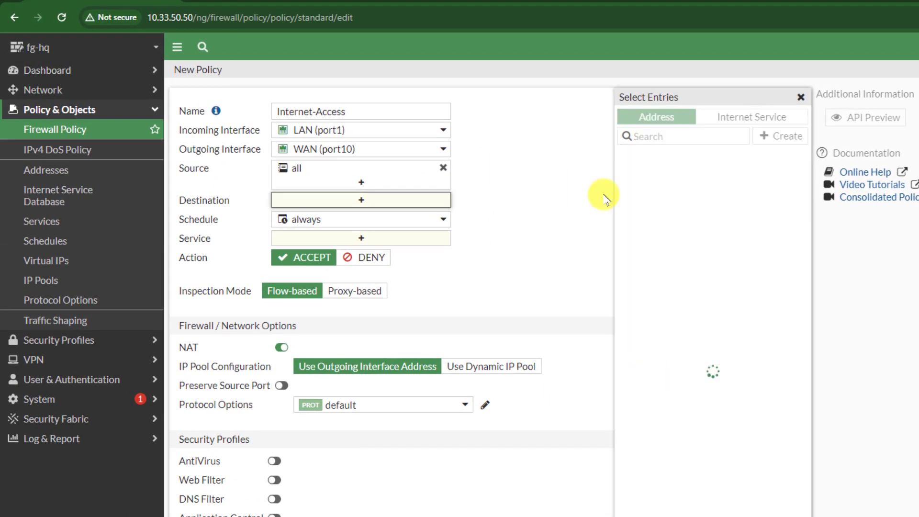
pyautogui.click(652, 175)
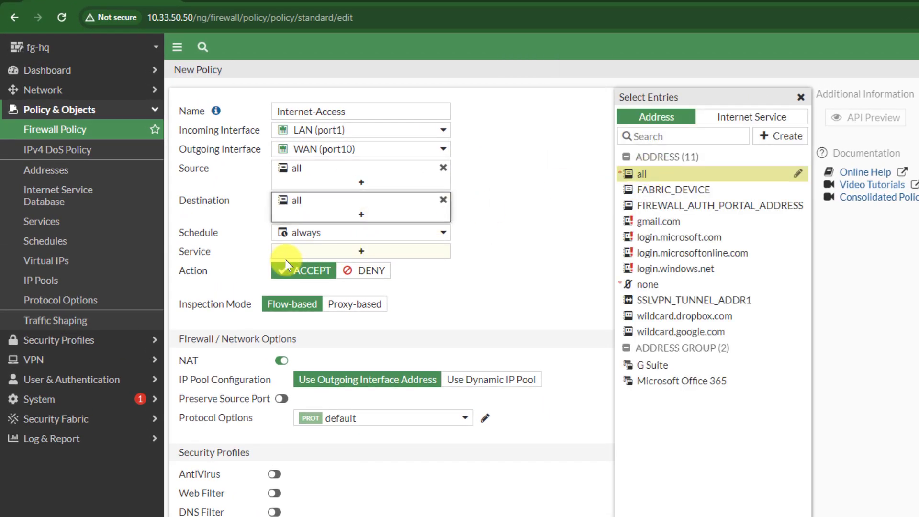
pyautogui.click(317, 252)
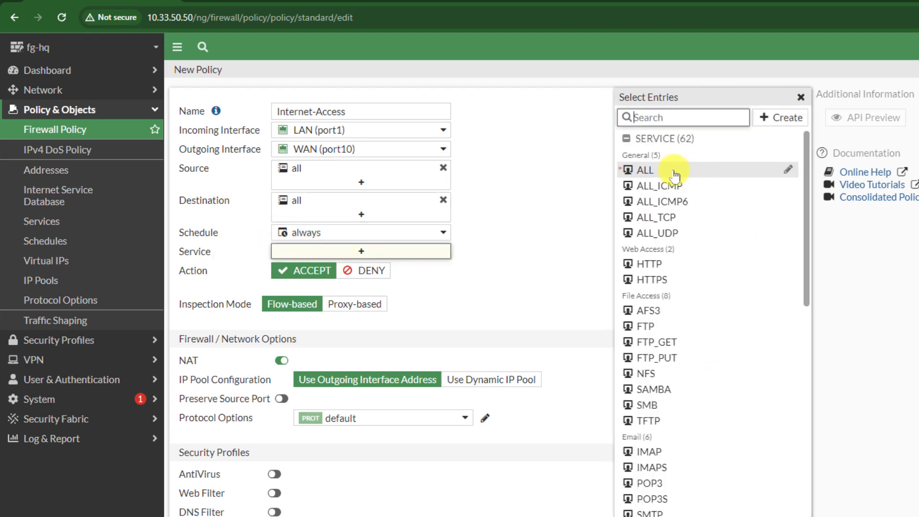
pyautogui.click(646, 171)
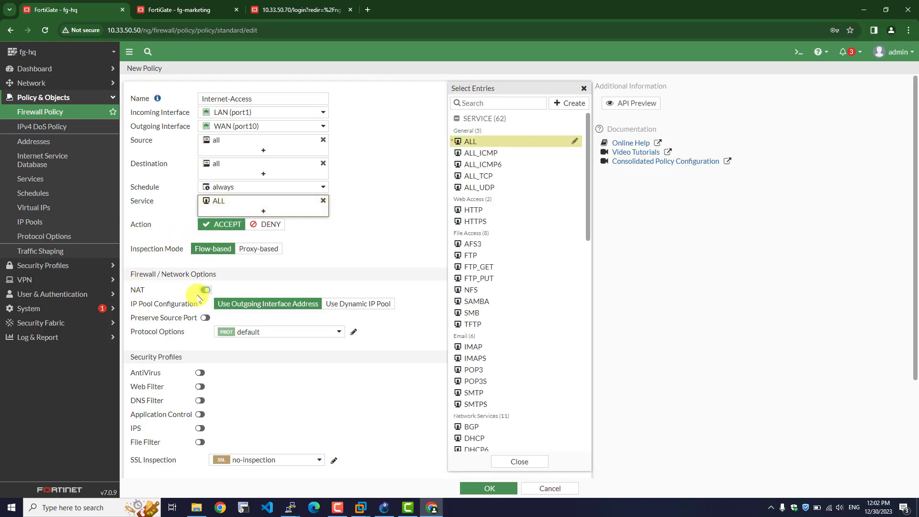
pyautogui.scroll(-3, 288, 361)
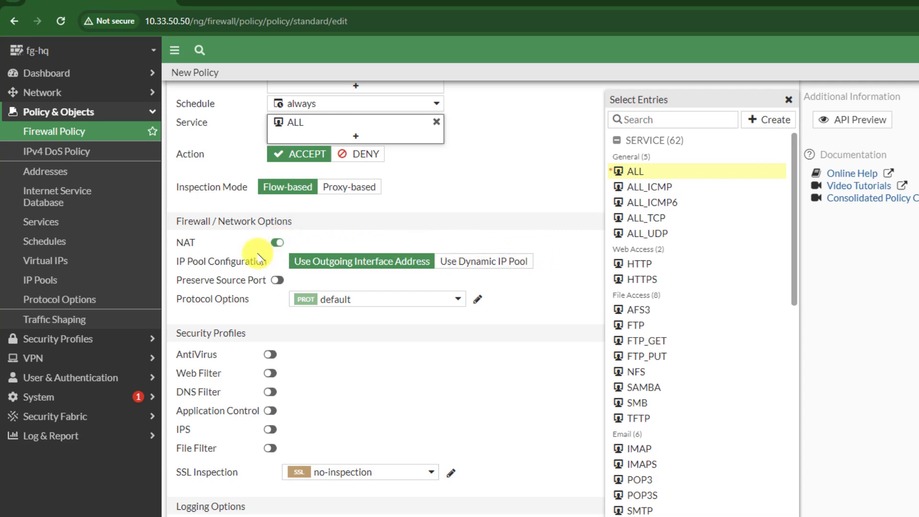
pyautogui.click(484, 488)
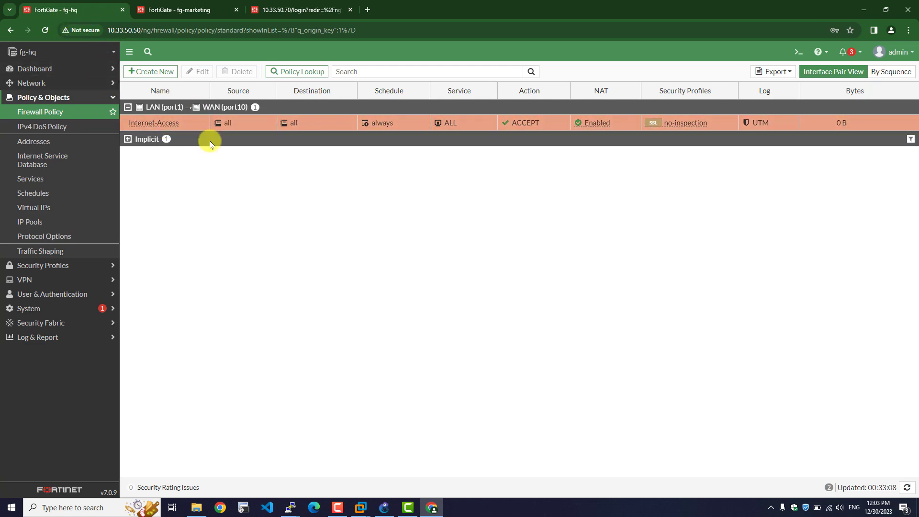
pyautogui.click(192, 9)
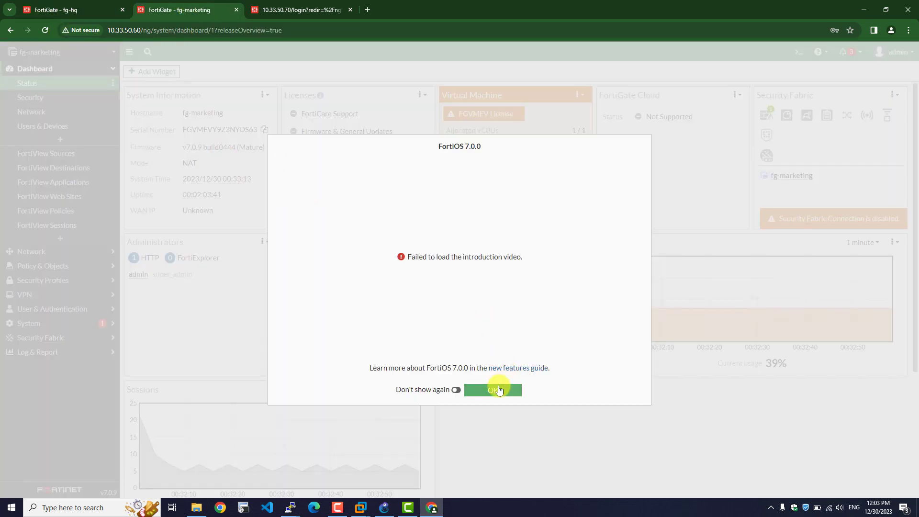
# - Dismiss the release overview and open fg-marketing's Firewall Policy list
pyautogui.click(501, 389)
pyautogui.click(43, 256)
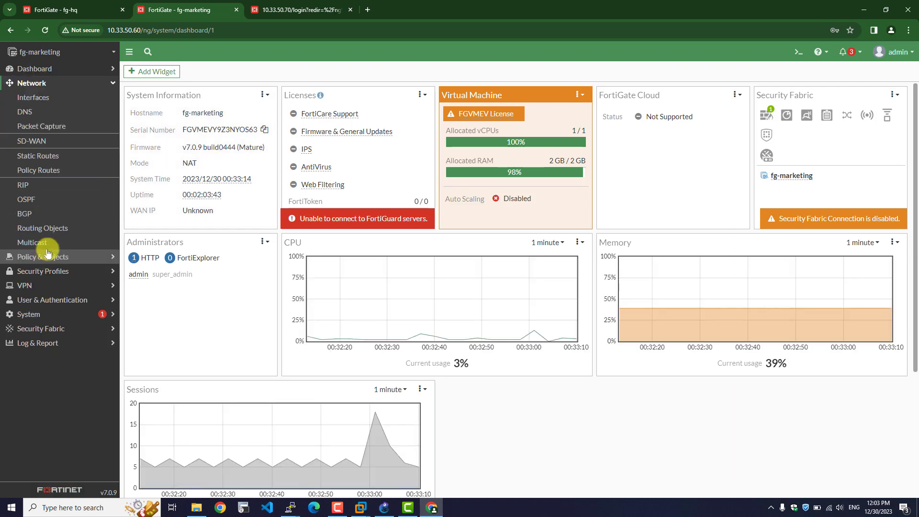
pyautogui.click(44, 258)
pyautogui.click(42, 113)
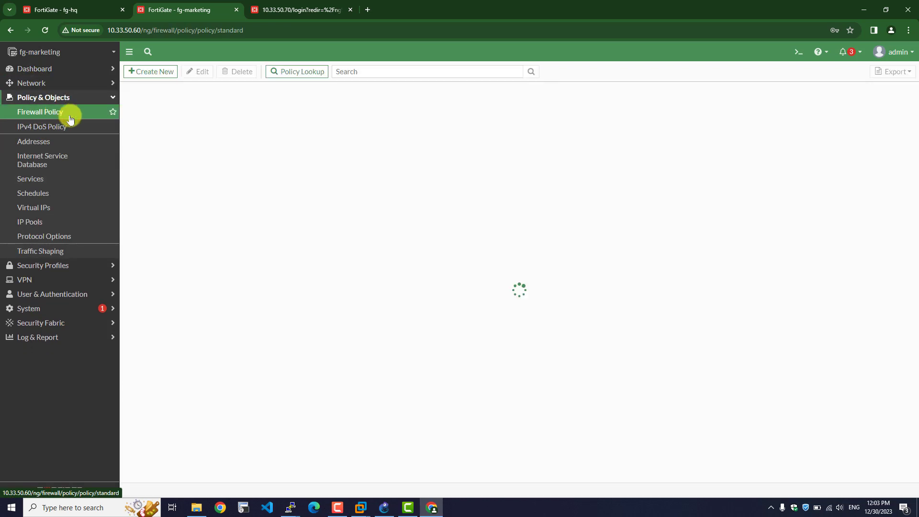
# - Start a new policy with the pasted Internet-Access name, from LAN (port1) to WAN (port10)
pyautogui.click(156, 72)
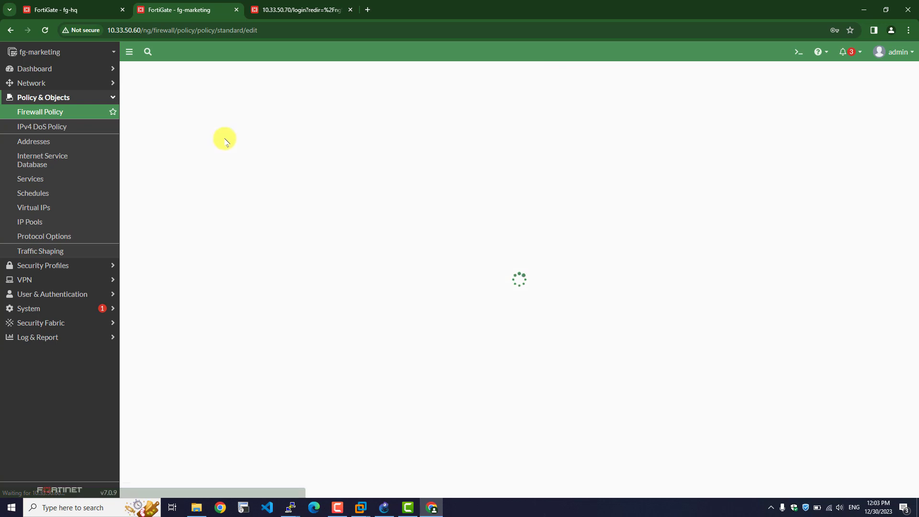
pyautogui.hotkey('ctrl', 'v')
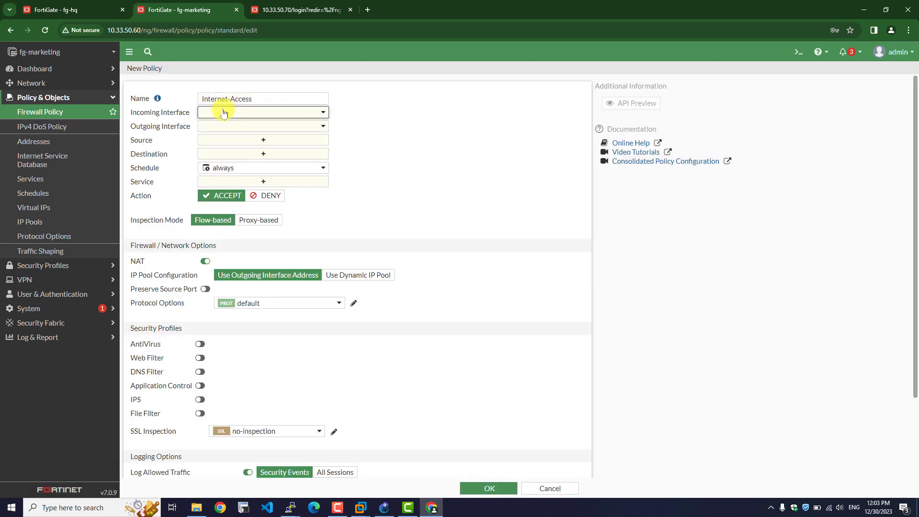
pyautogui.click(225, 112)
pyautogui.click(234, 149)
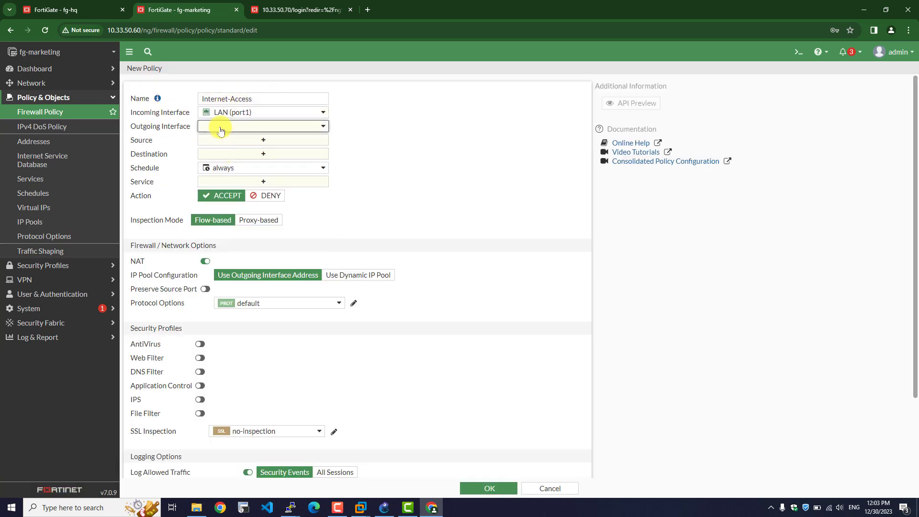
pyautogui.click(218, 127)
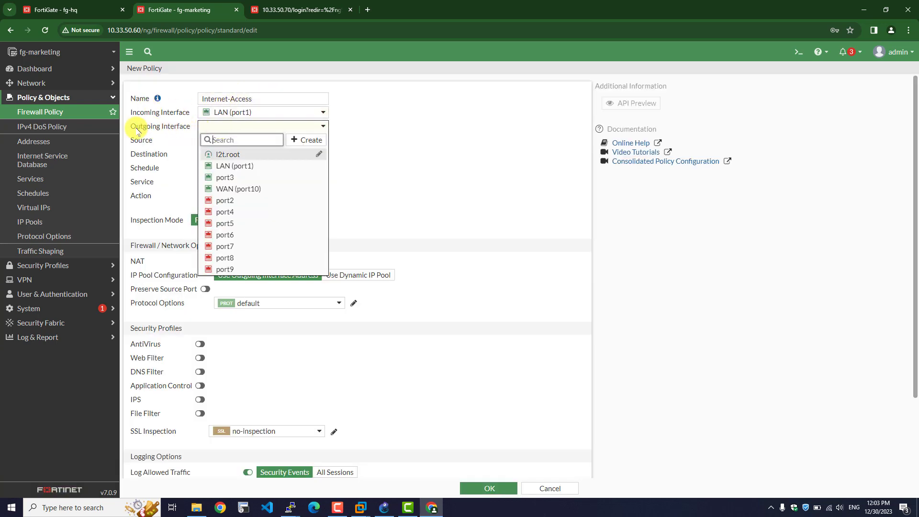
pyautogui.click(239, 190)
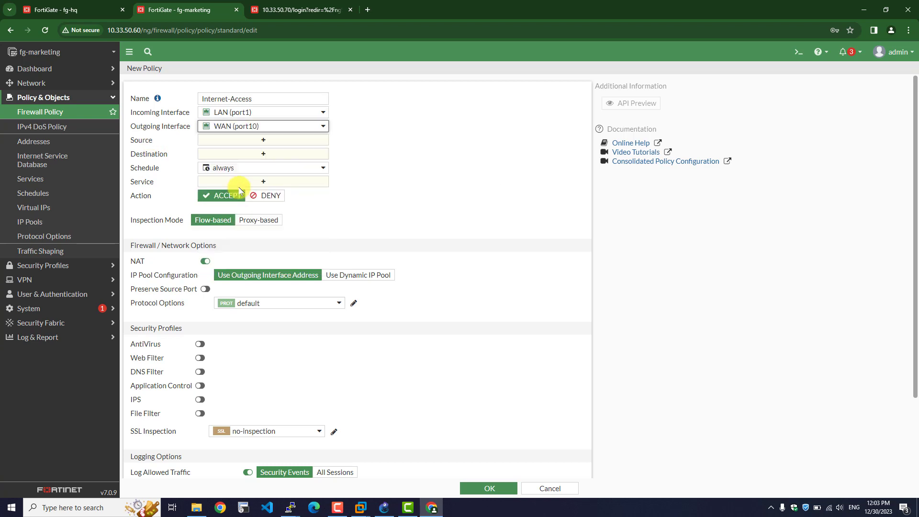
# - Set source and destination to all and service to ALL, then save the policy
pyautogui.click(212, 141)
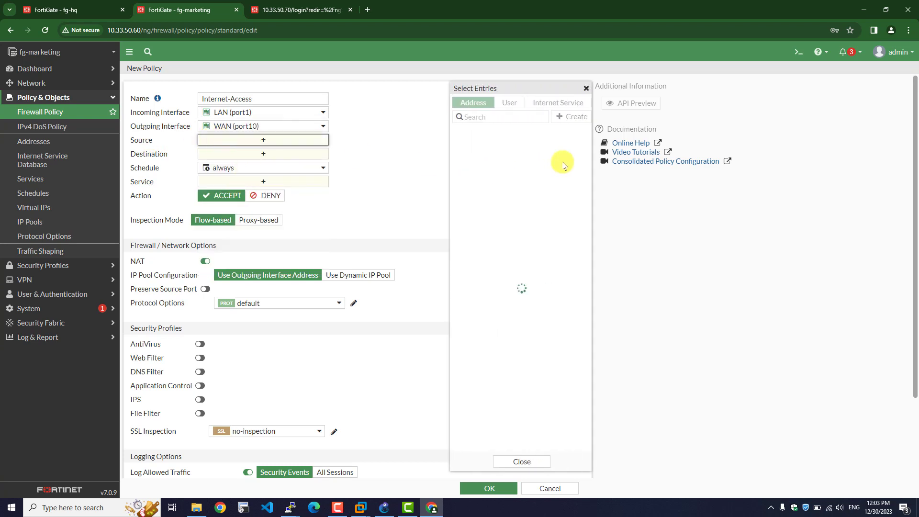
pyautogui.click(474, 146)
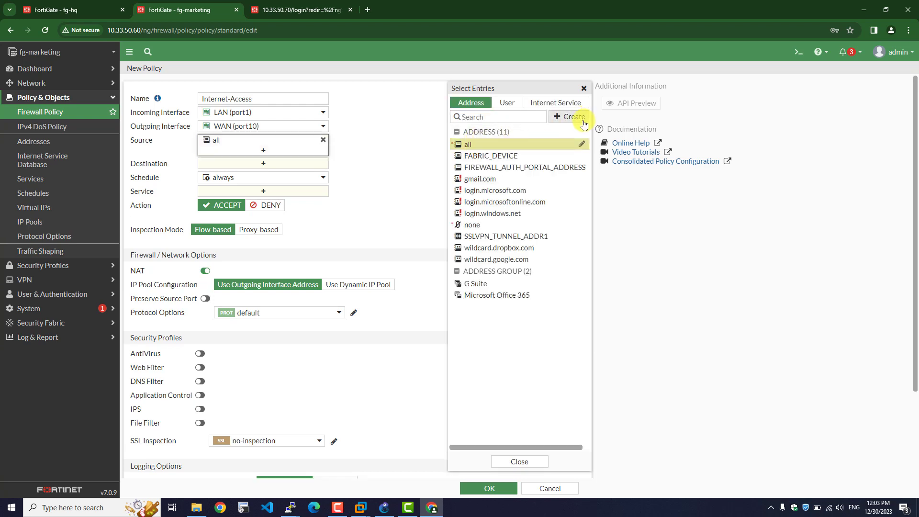
pyautogui.click(233, 165)
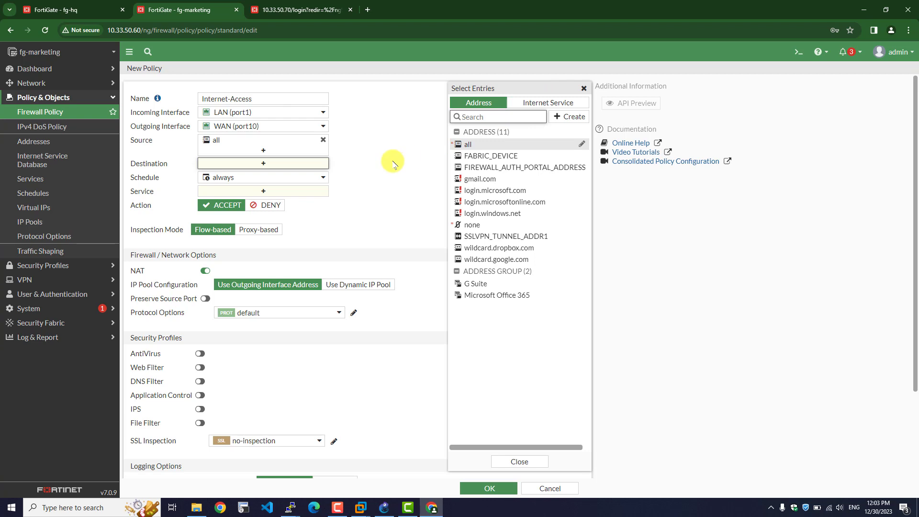
pyautogui.click(463, 144)
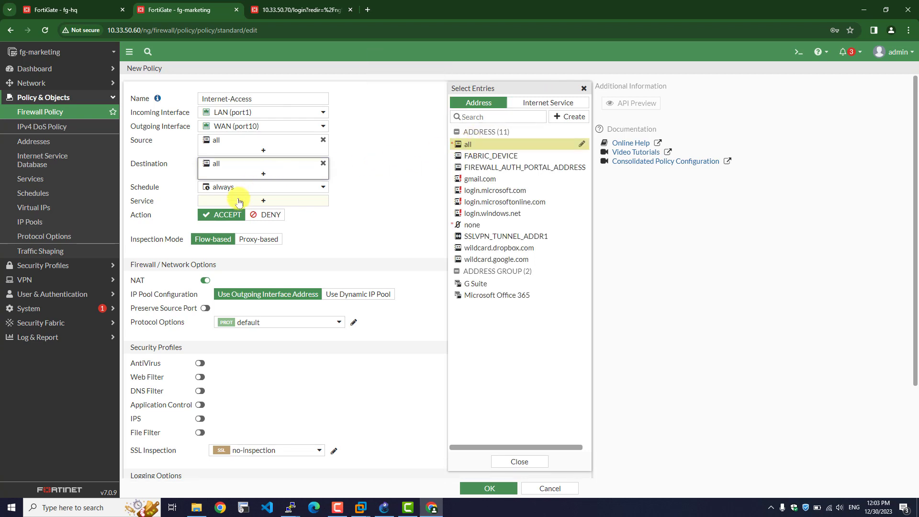
pyautogui.click(264, 201)
pyautogui.click(471, 141)
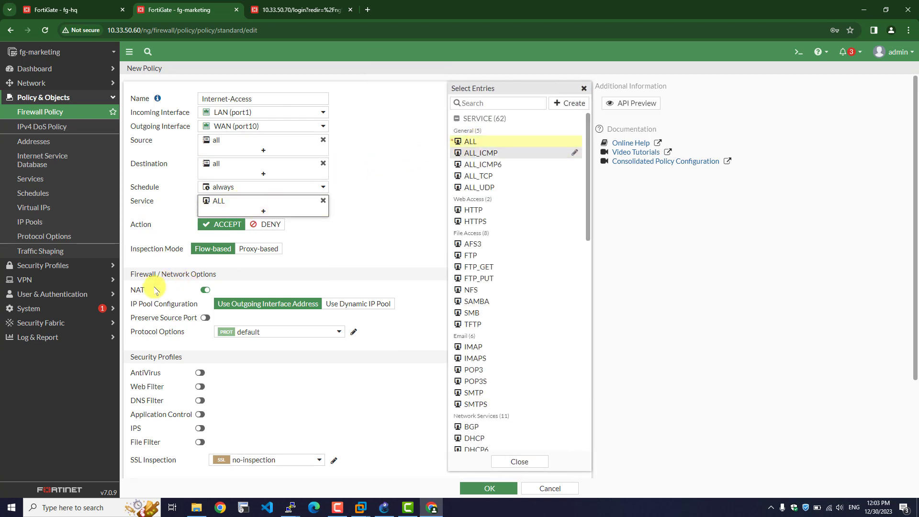
pyautogui.scroll(-3, 242, 289)
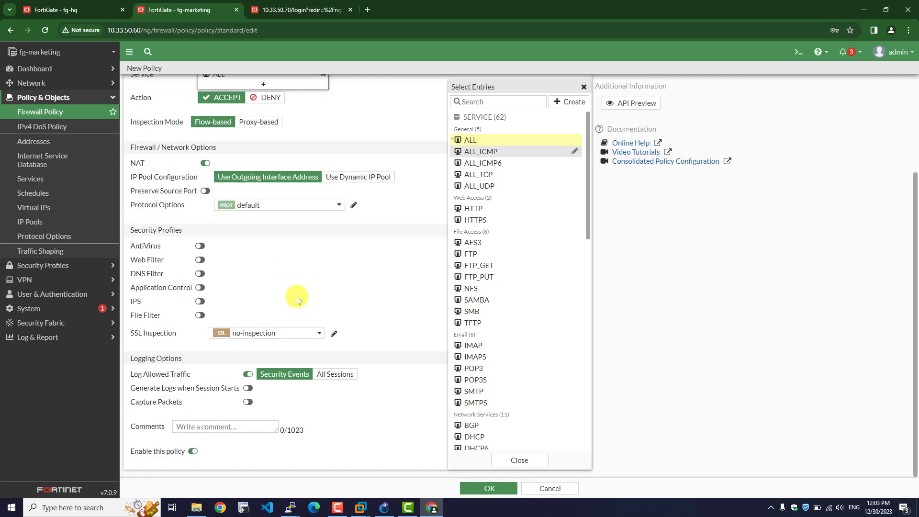
pyautogui.click(486, 488)
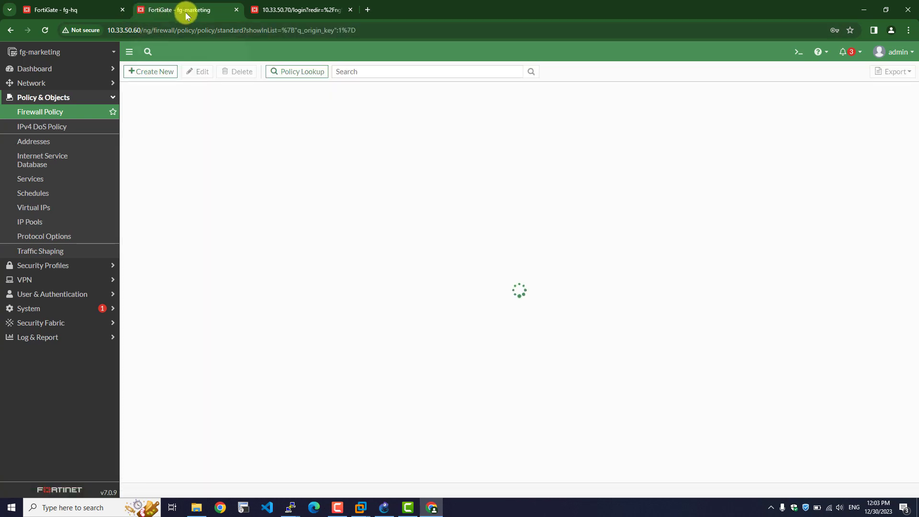
# - Log back in to fg-finance as admin, postponing the file system check and dismissing the FortiOS 7.0.0 overview
pyautogui.click(296, 10)
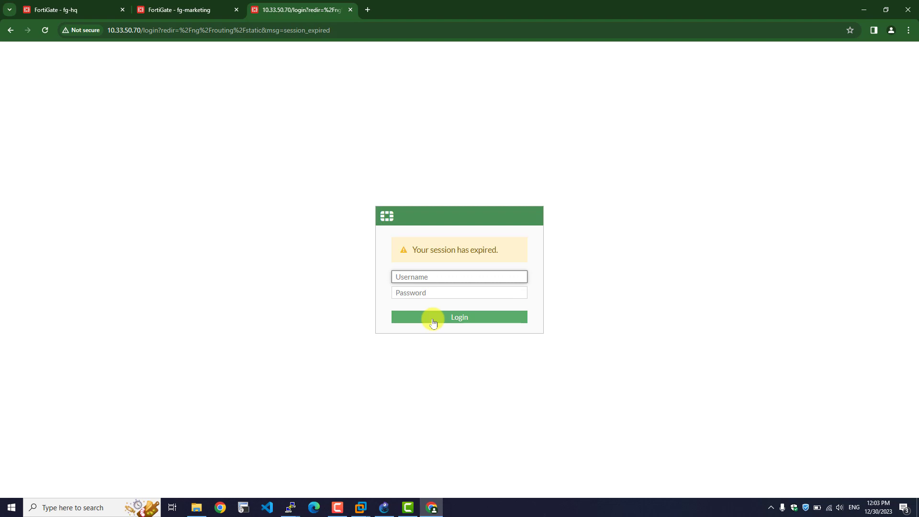
pyautogui.write('admin')
pyautogui.press('Tab')
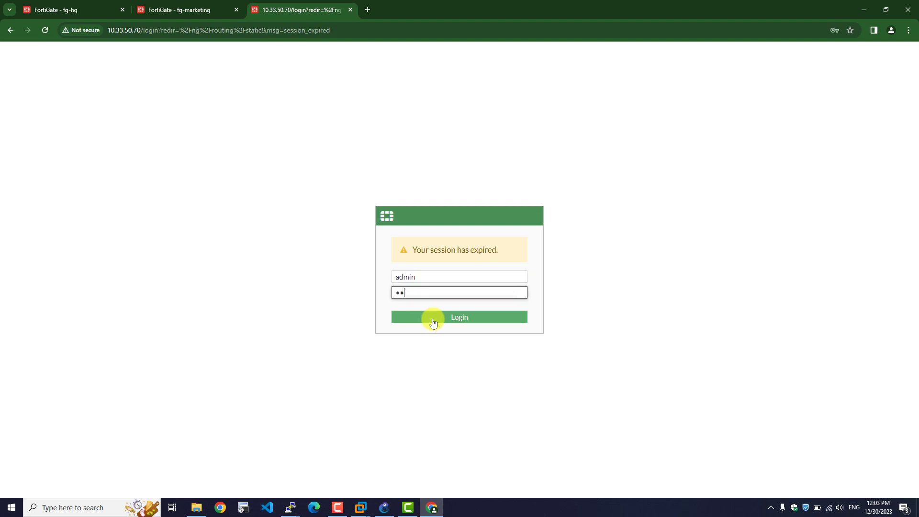
pyautogui.click(433, 319)
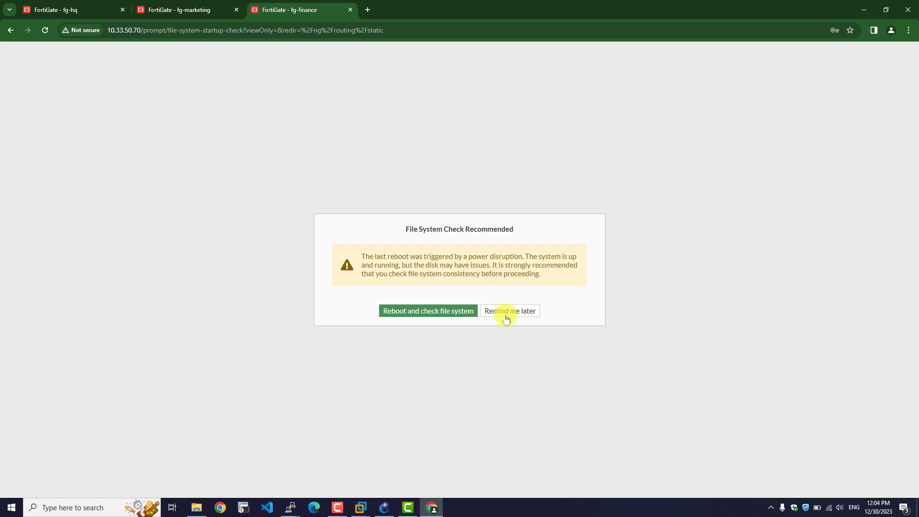
pyautogui.click(506, 311)
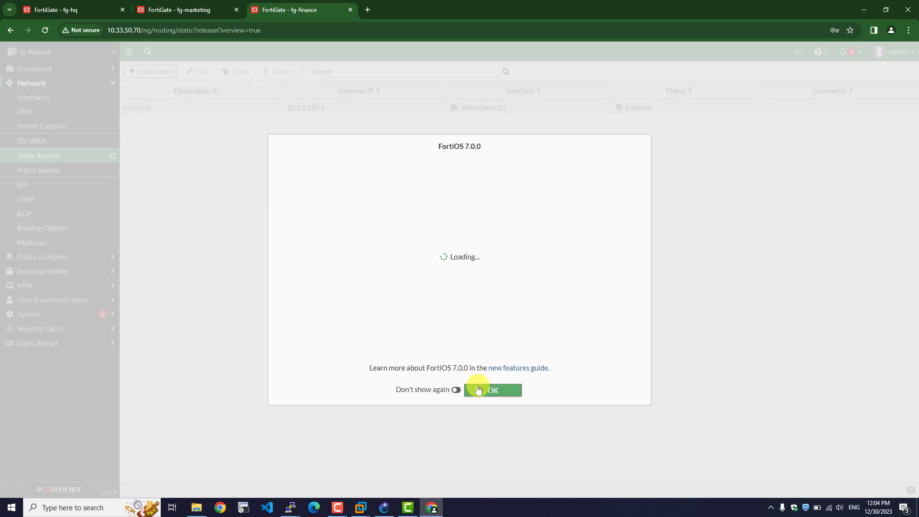
pyautogui.click(492, 390)
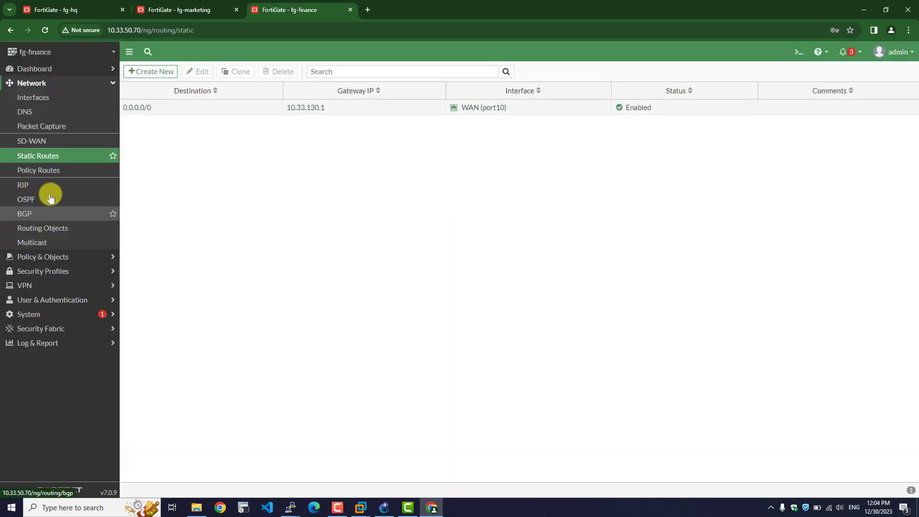
# - Create a new Internet-Access firewall policy from LAN (port1) to WAN (port10)
pyautogui.click(47, 259)
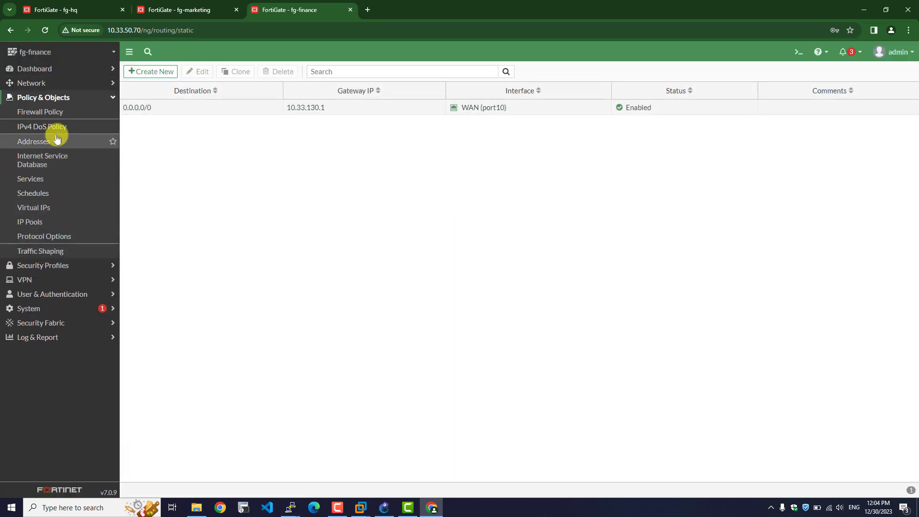
pyautogui.click(41, 114)
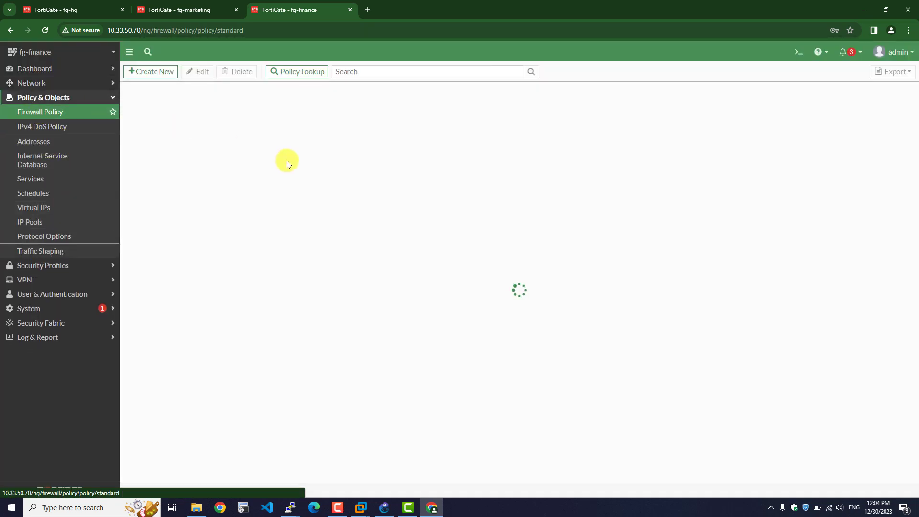
pyautogui.click(153, 71)
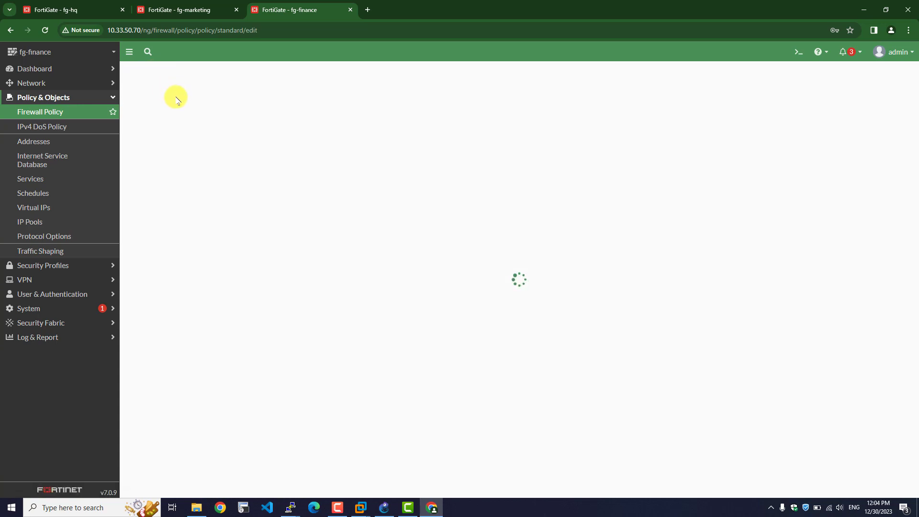
pyautogui.click(249, 97)
pyautogui.click(230, 113)
pyautogui.click(226, 150)
pyautogui.click(230, 126)
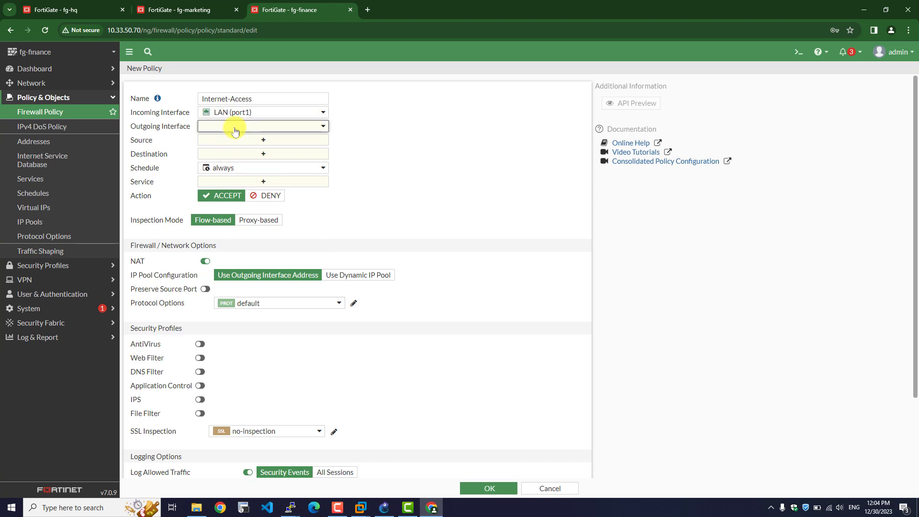
pyautogui.click(227, 188)
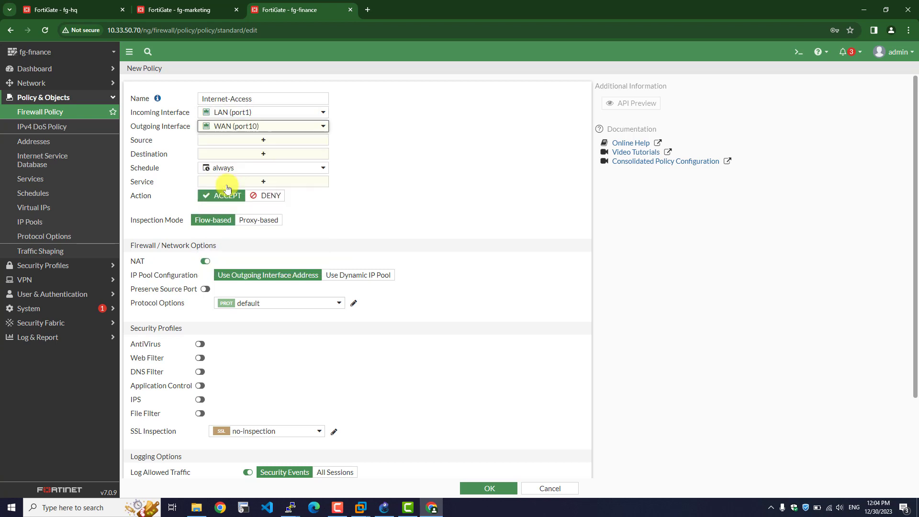
# - Set source and destination to all and service to ALL, then save the finance policy
pyautogui.click(222, 140)
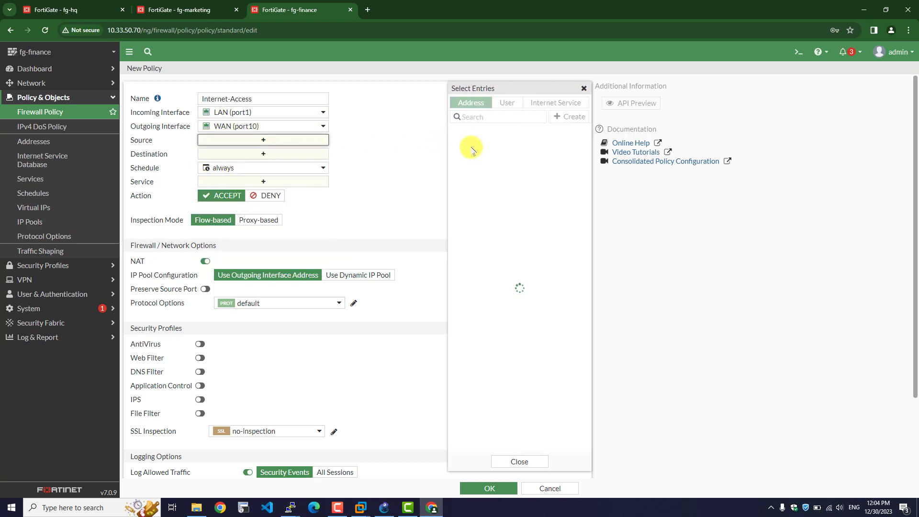
pyautogui.click(471, 147)
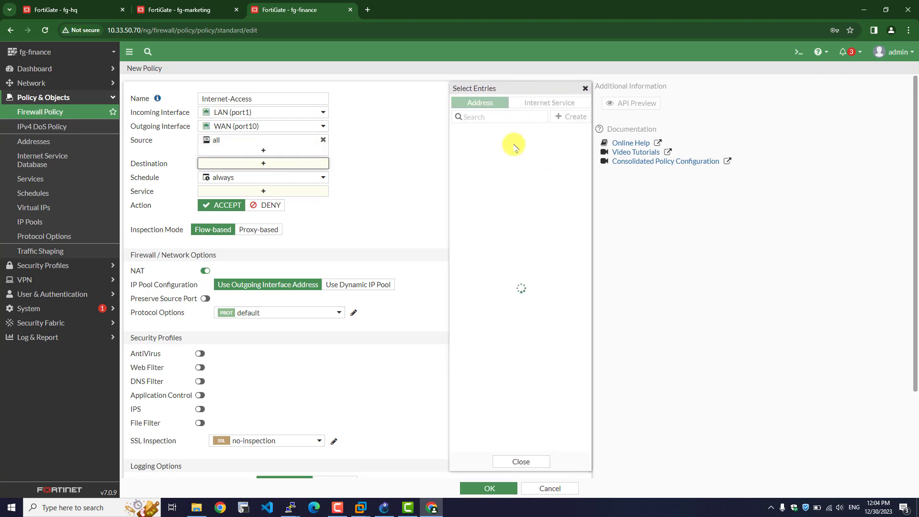
pyautogui.click(467, 147)
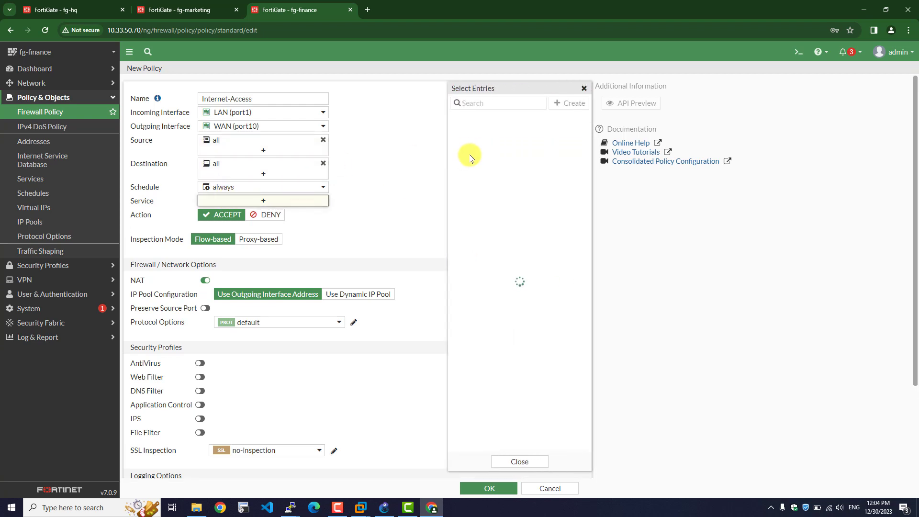
pyautogui.click(469, 141)
pyautogui.scroll(-1, 163, 268)
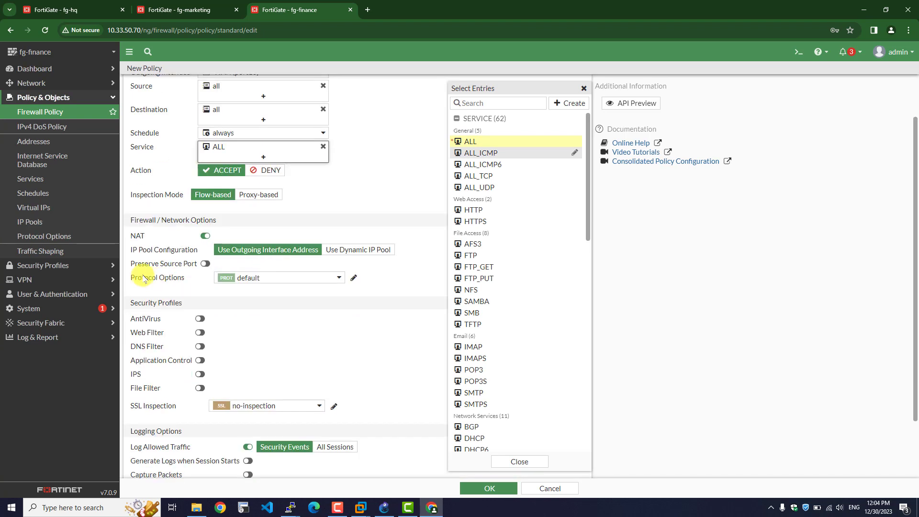
pyautogui.scroll(-1, 154, 280)
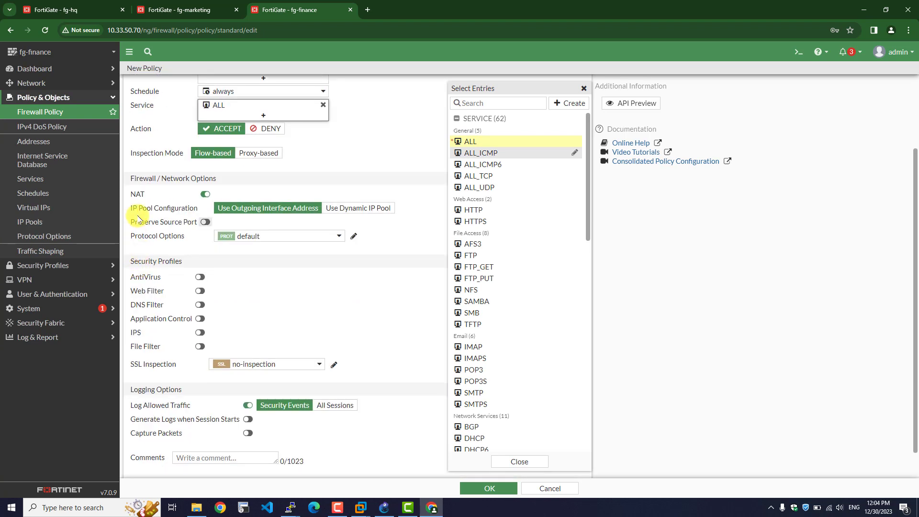
pyautogui.click(501, 493)
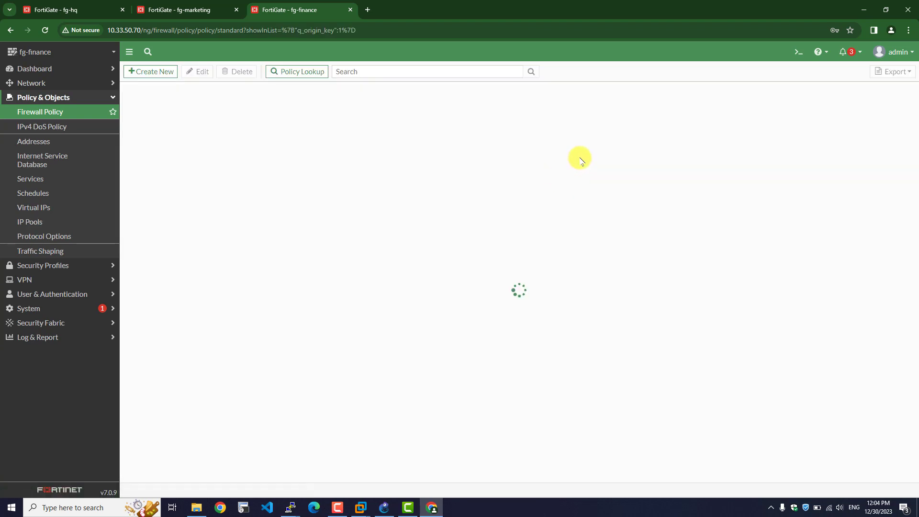
# - Return to the GNS3 gre tunnel lab topology and open hq-PC2's console
pyautogui.click(863, 9)
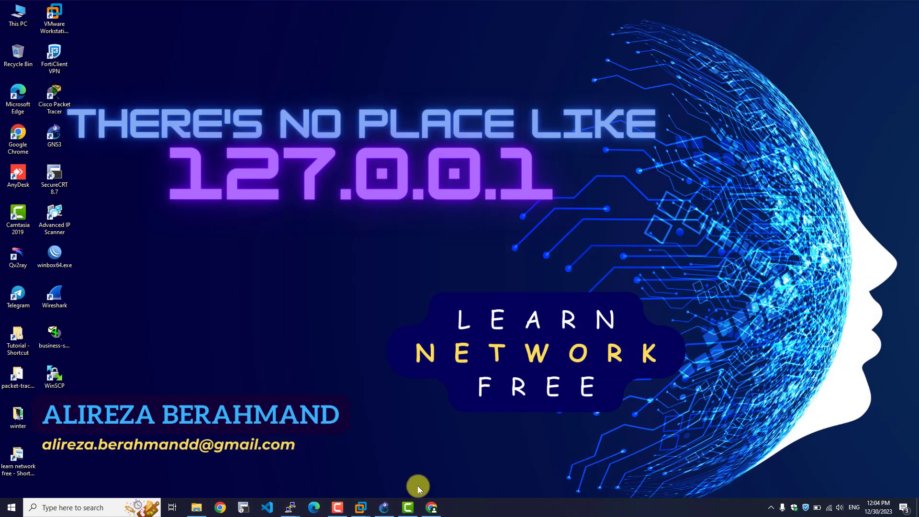
pyautogui.click(384, 507)
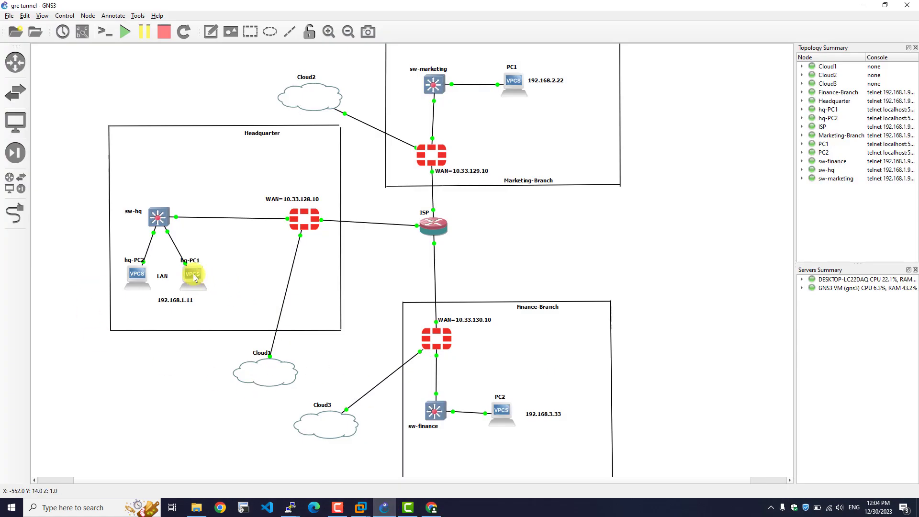
pyautogui.rightClick(140, 269)
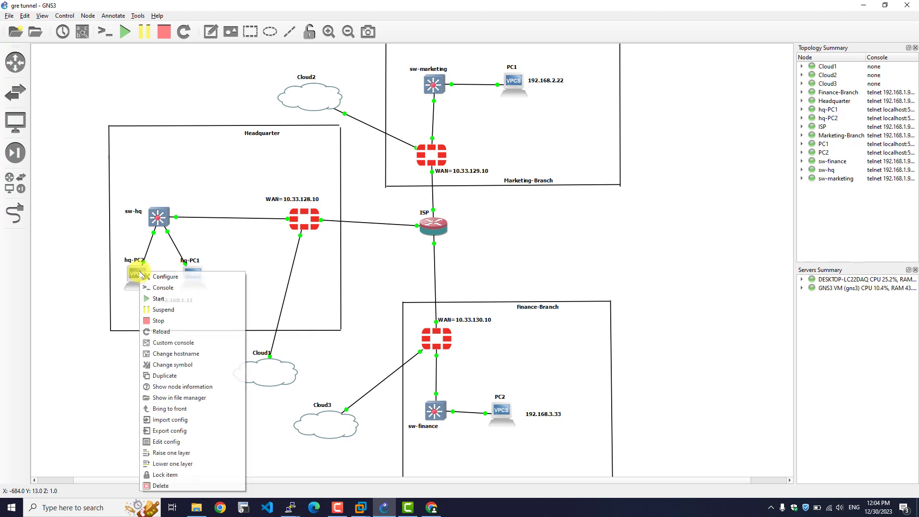
pyautogui.click(174, 287)
pyautogui.moveTo(175, 23); pyautogui.dragTo(710, 160)
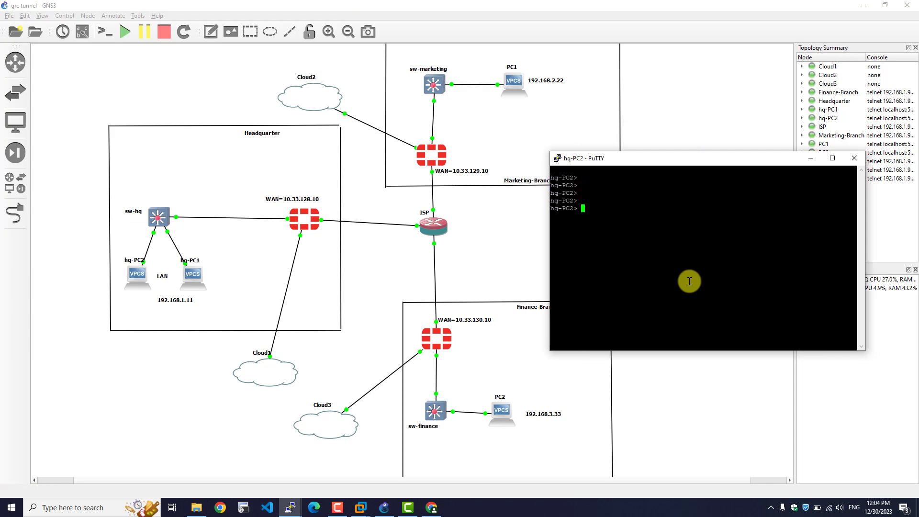
# - Ping 10.33.129.10 from hq-PC2, getting five replies, and minimize the console
pyautogui.write('ping 10.33.129.10')
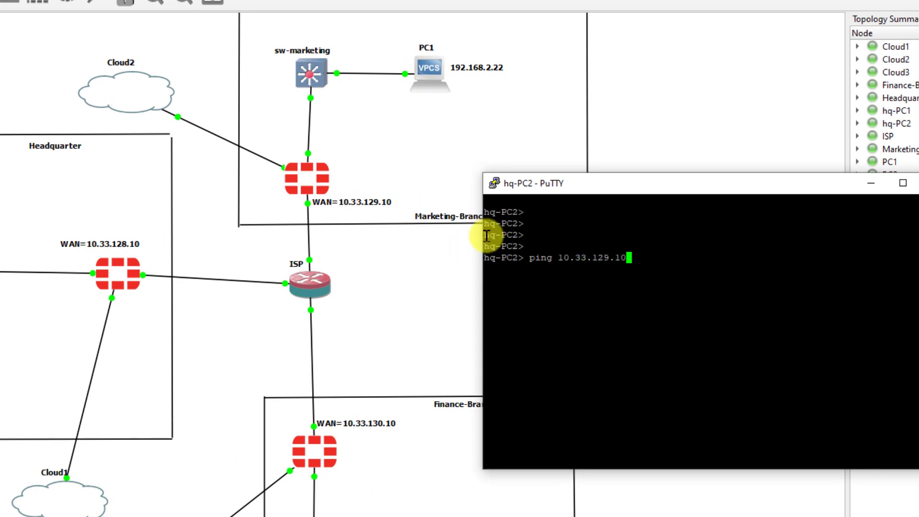
pyautogui.press('Return')
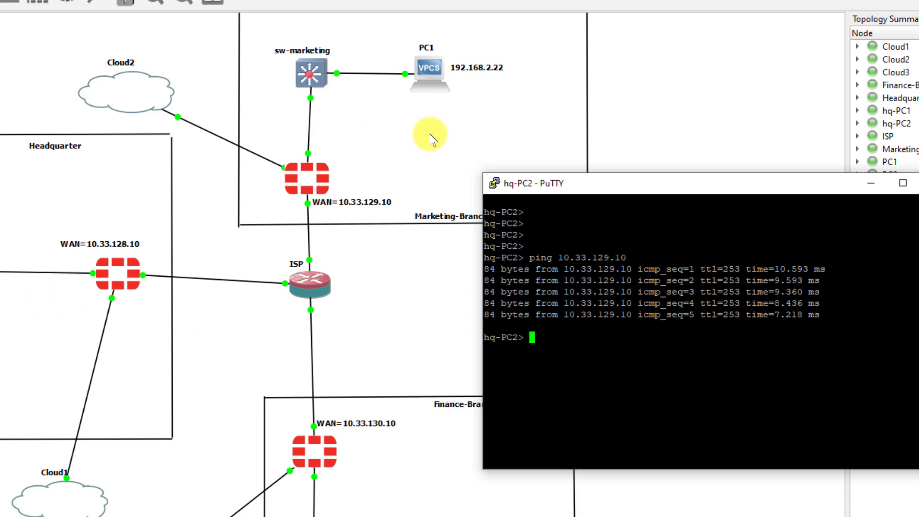
pyautogui.click(871, 183)
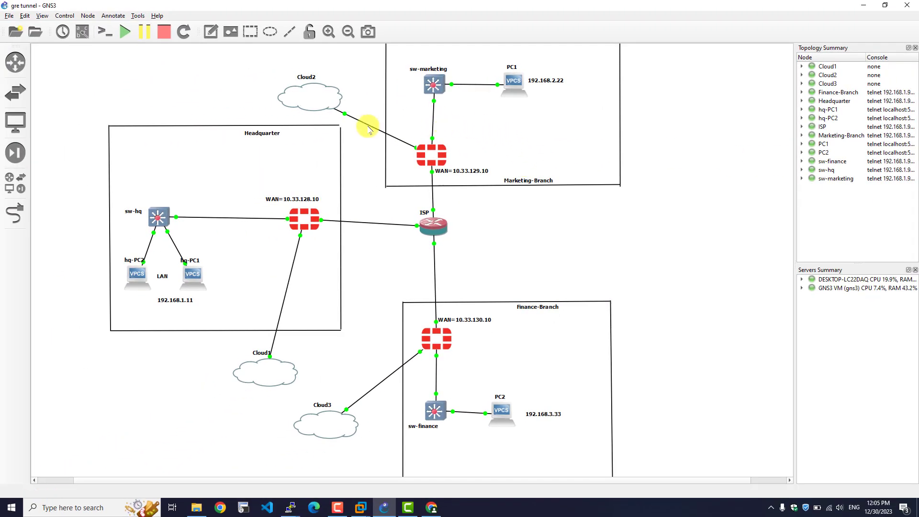
pyautogui.moveTo(586, 55); pyautogui.dragTo(378, 102)
pyautogui.click(766, 187)
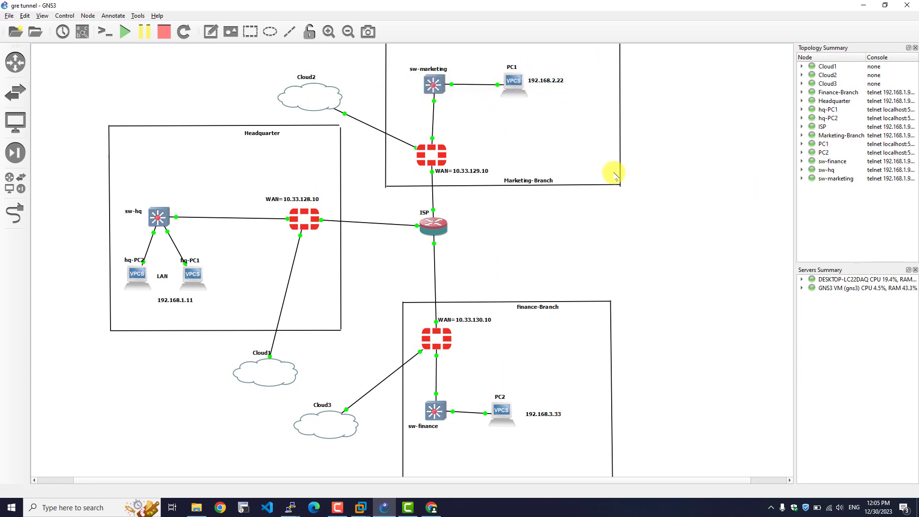
pyautogui.click(862, 7)
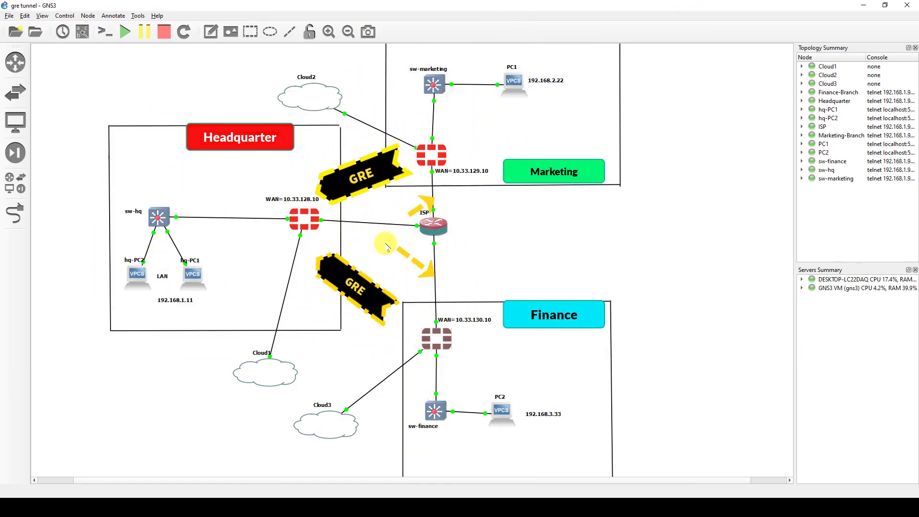
pyautogui.moveTo(478, 130); pyautogui.dragTo(403, 180)
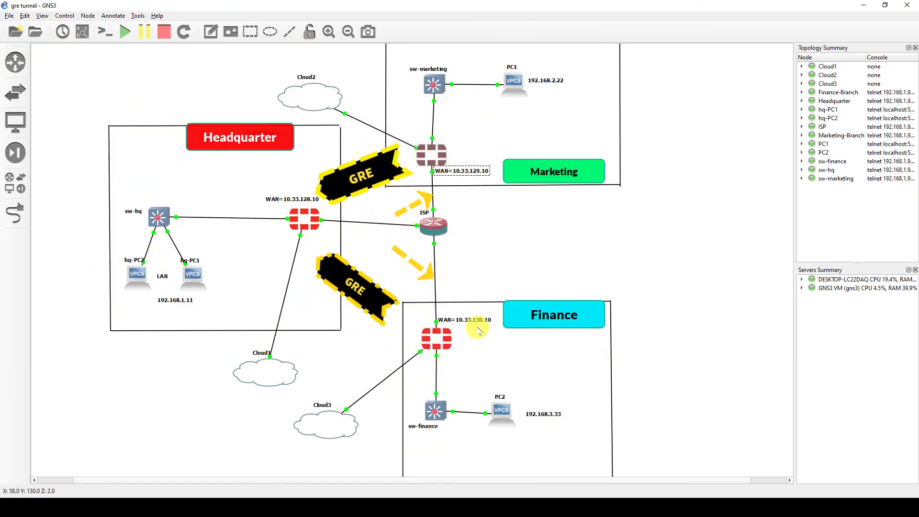
pyautogui.moveTo(480, 305); pyautogui.dragTo(412, 366)
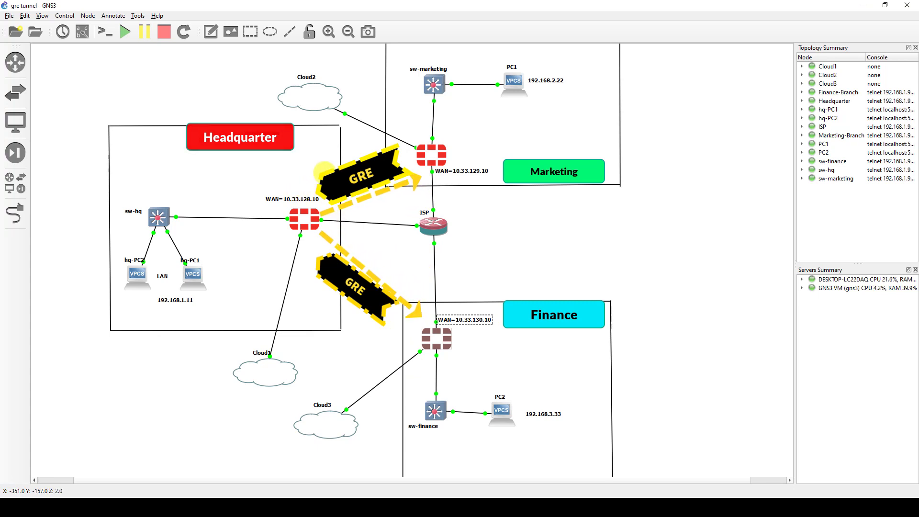
pyautogui.moveTo(325, 185); pyautogui.dragTo(275, 245)
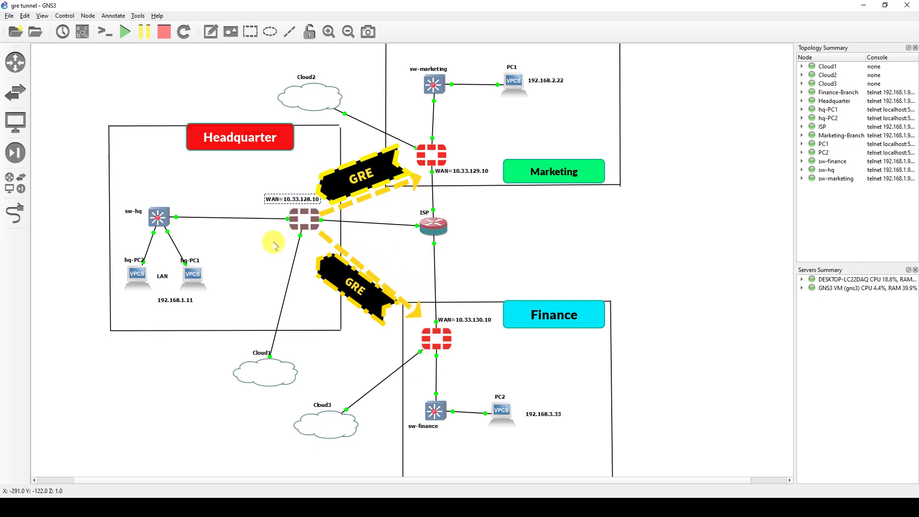
pyautogui.moveTo(501, 133); pyautogui.dragTo(395, 189)
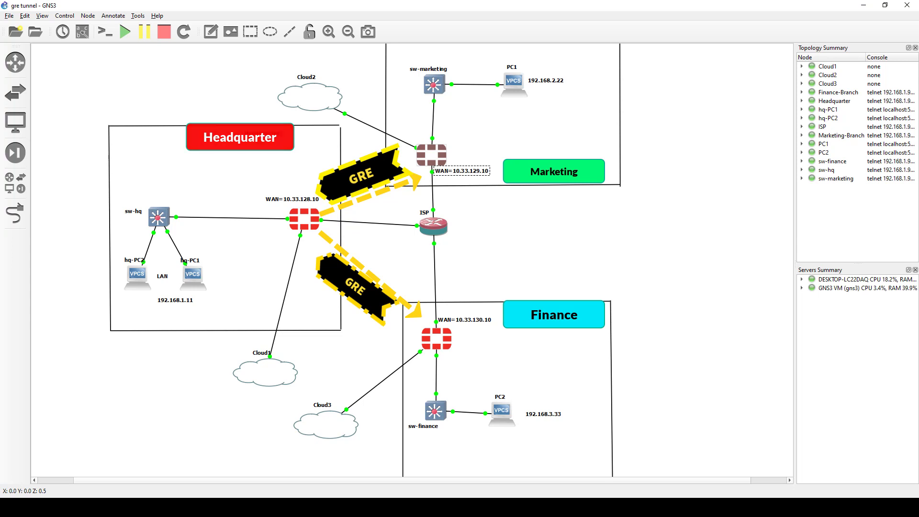
pyautogui.moveTo(336, 184); pyautogui.dragTo(244, 225)
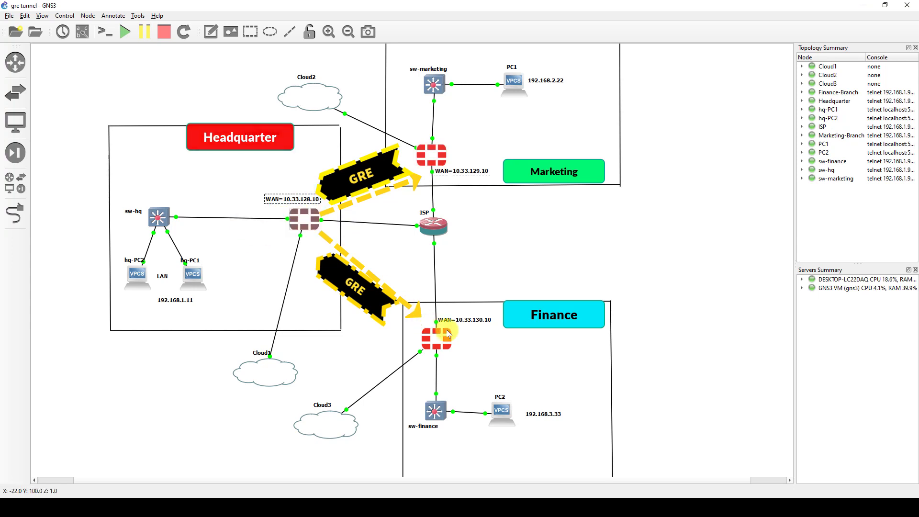
pyautogui.moveTo(517, 315); pyautogui.dragTo(397, 363)
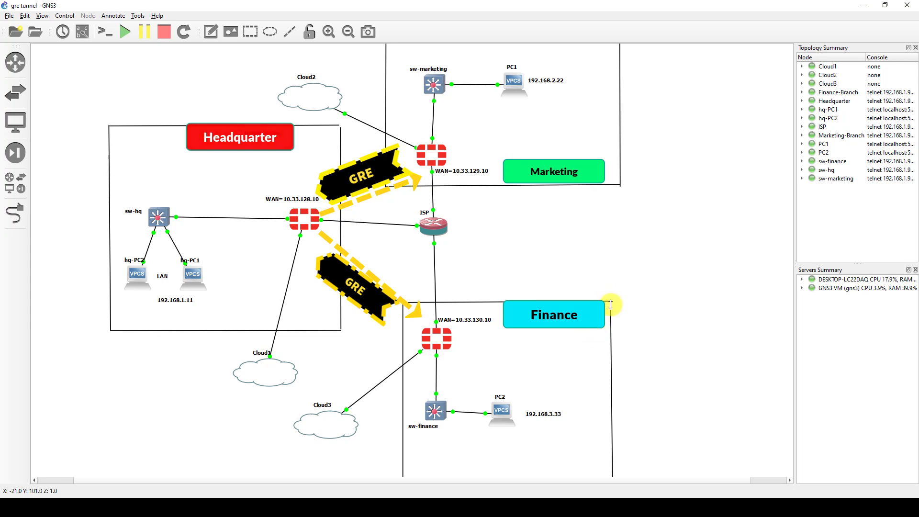
pyautogui.moveTo(592, 104); pyautogui.dragTo(408, 220)
pyautogui.click(334, 232)
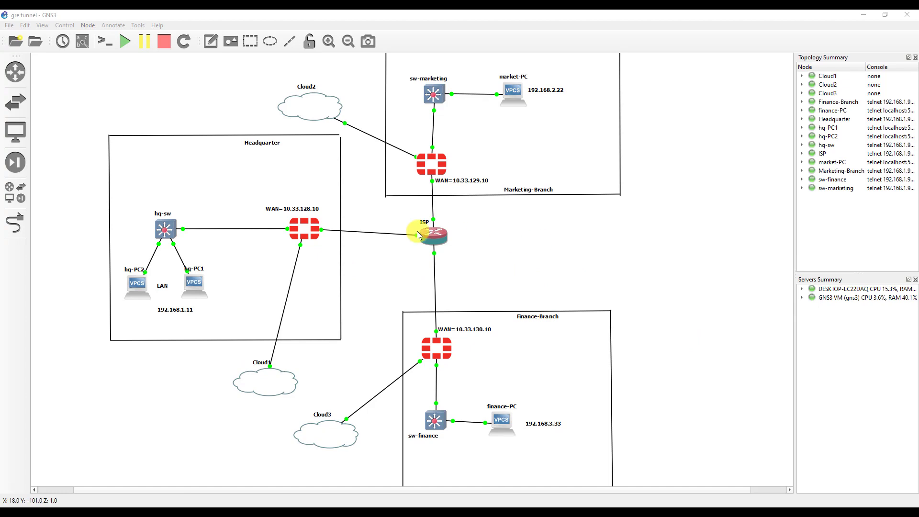
# - Open the Headquarter FortiGate console, log in as admin with a blank password, and start typing 'config system gre'
pyautogui.doubleClick(304, 228)
pyautogui.write('admin')
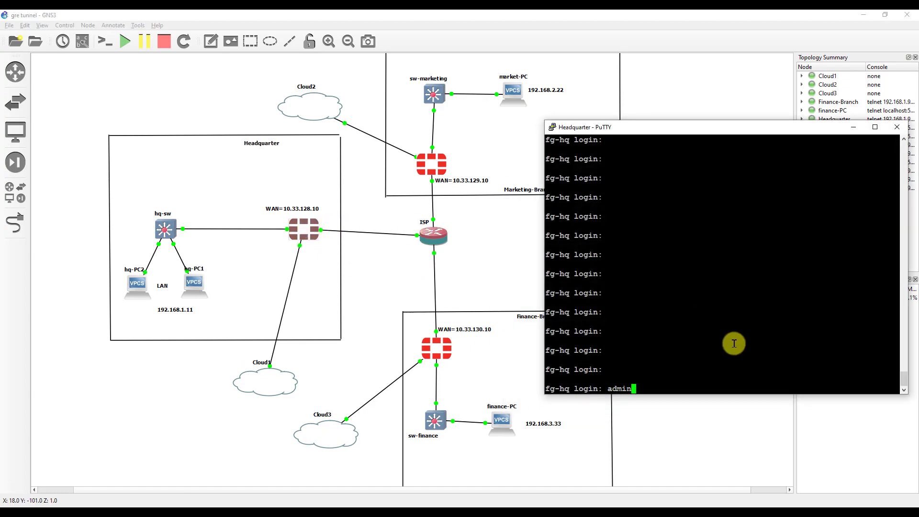
pyautogui.press('Return')
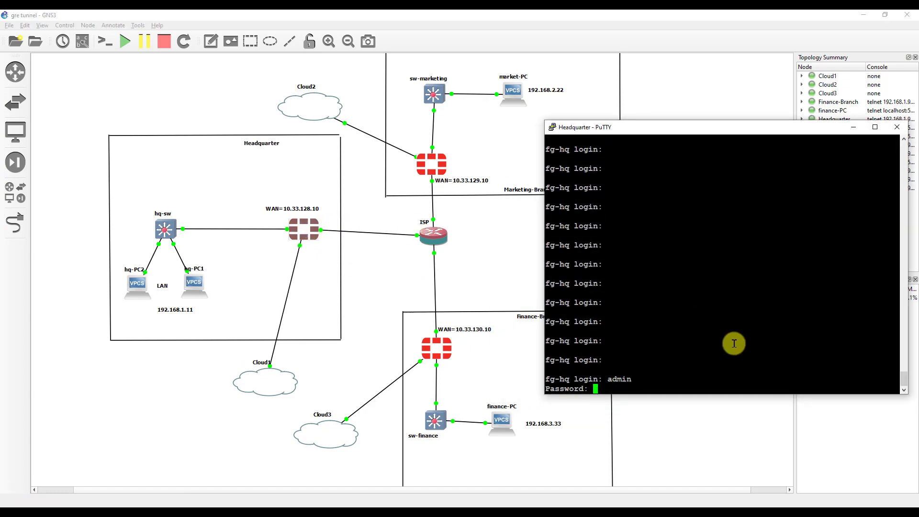
pyautogui.press('Return')
pyautogui.press('Return')
pyautogui.press('Return')
pyautogui.press('Return')
pyautogui.press('Return')
pyautogui.press('Return')
pyautogui.press('Return')
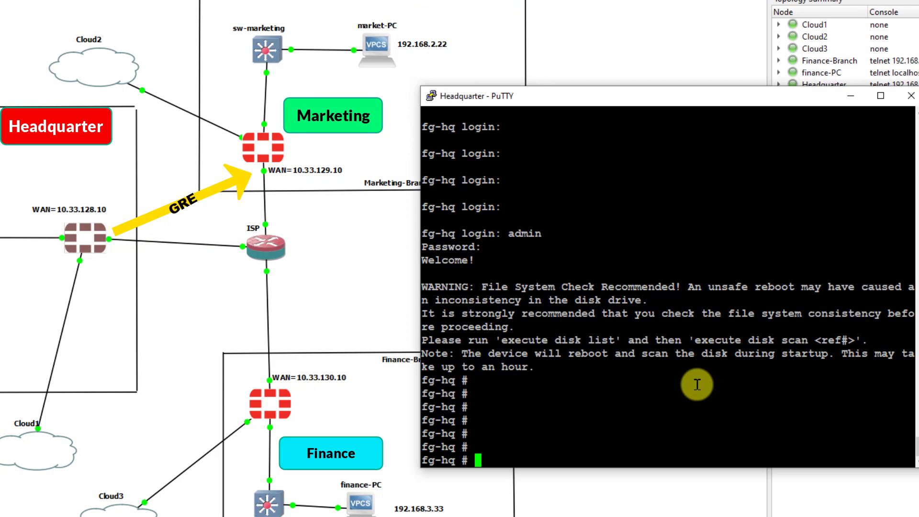
pyautogui.write('config system g')
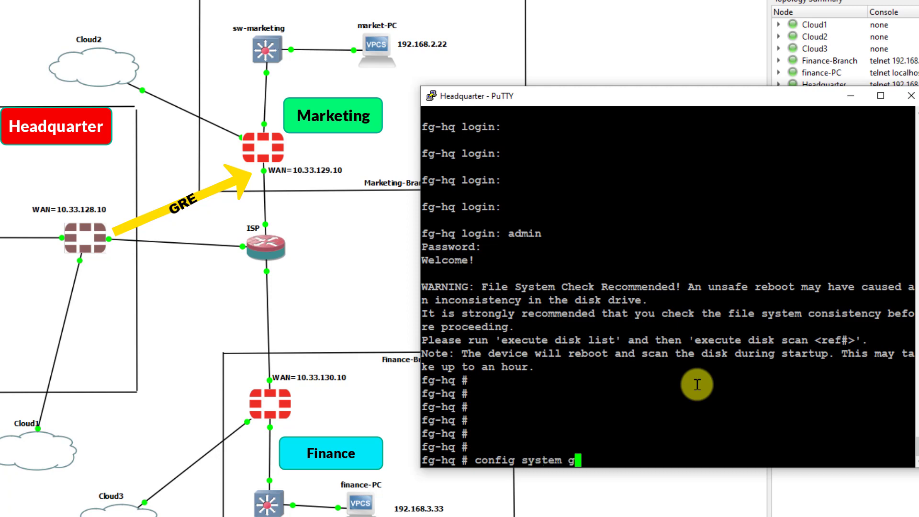
pyautogui.write('re')
# - Enter the GRE tunnel configuration, list its commands, and create the gre-marketing entry
pyautogui.press('Tab')
pyautogui.press('Return')
pyautogui.press('Return')
pyautogui.press('Return')
pyautogui.press('Return')
pyautogui.press('Return')
pyautogui.press('Return')
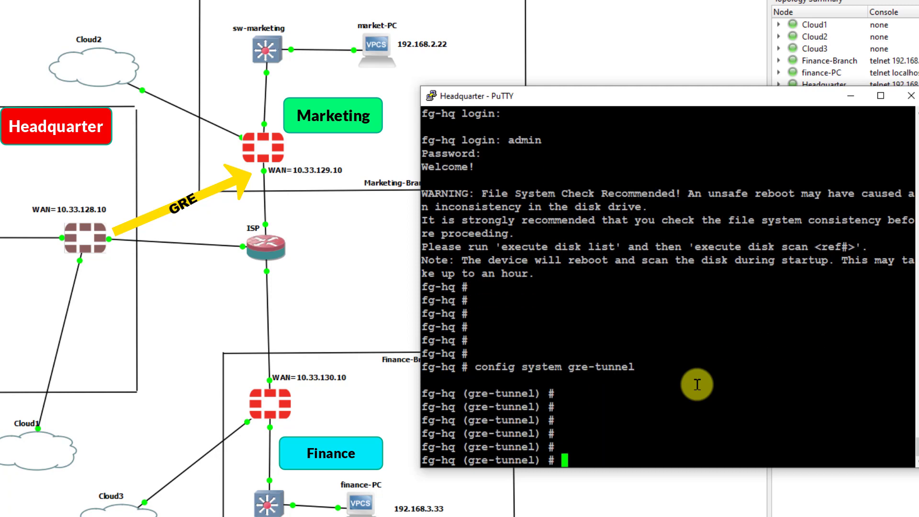
pyautogui.press('?')
pyautogui.press('Return')
pyautogui.press('Return')
pyautogui.press('Return')
pyautogui.press('Return')
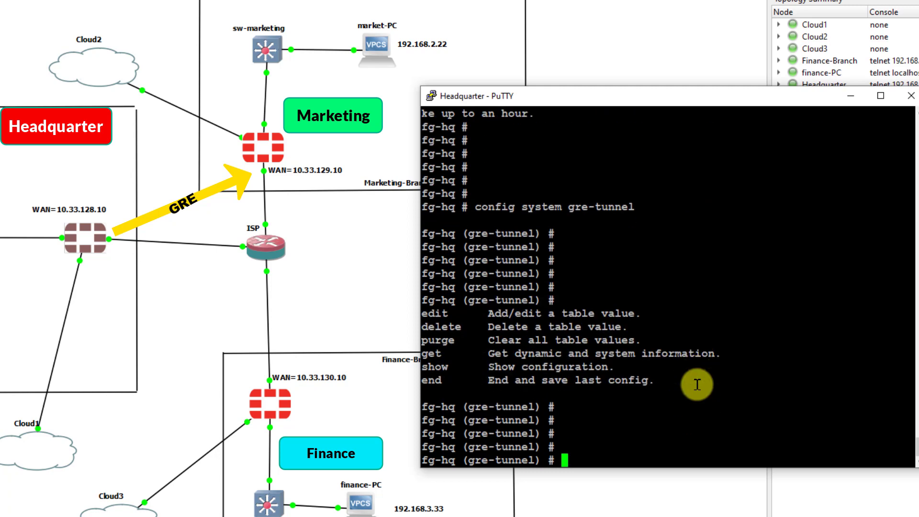
pyautogui.press('Return')
pyautogui.write('edit')
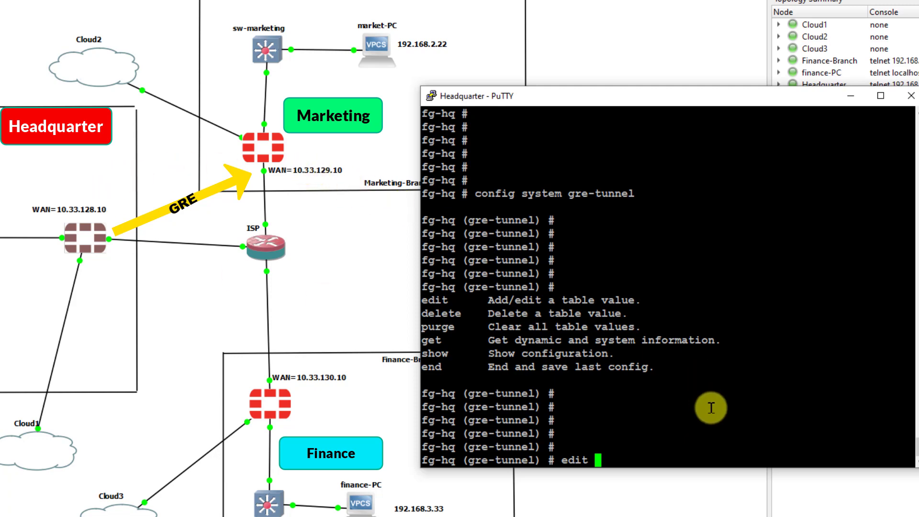
pyautogui.write('gre-')
pyautogui.write('market')
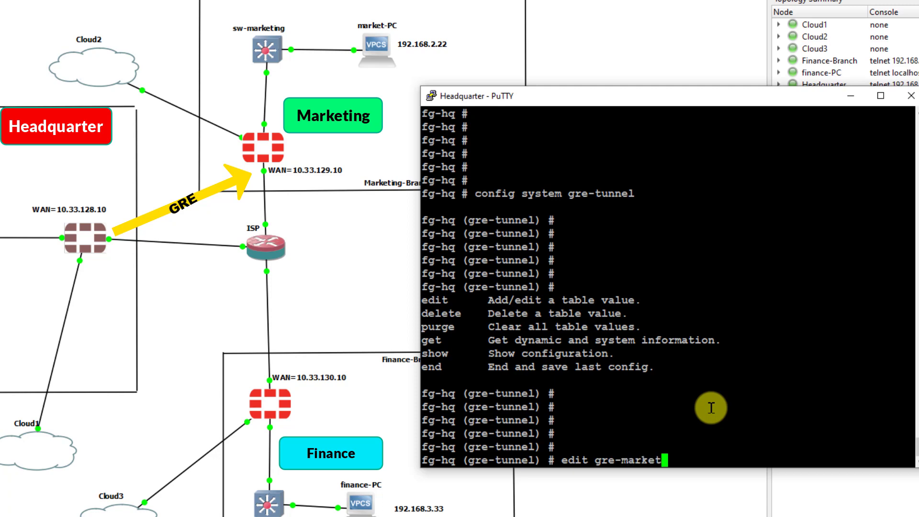
pyautogui.write('ing')
pyautogui.press('Return')
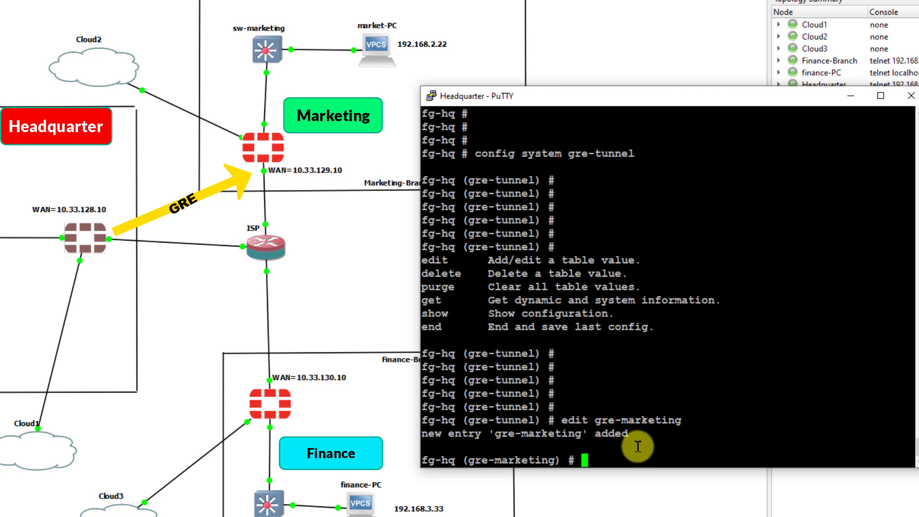
# - Set gre-marketing to interface port10, remote-gw 10.33.129.10 and local-gw 10.33.128.10
pyautogui.write('set interface')
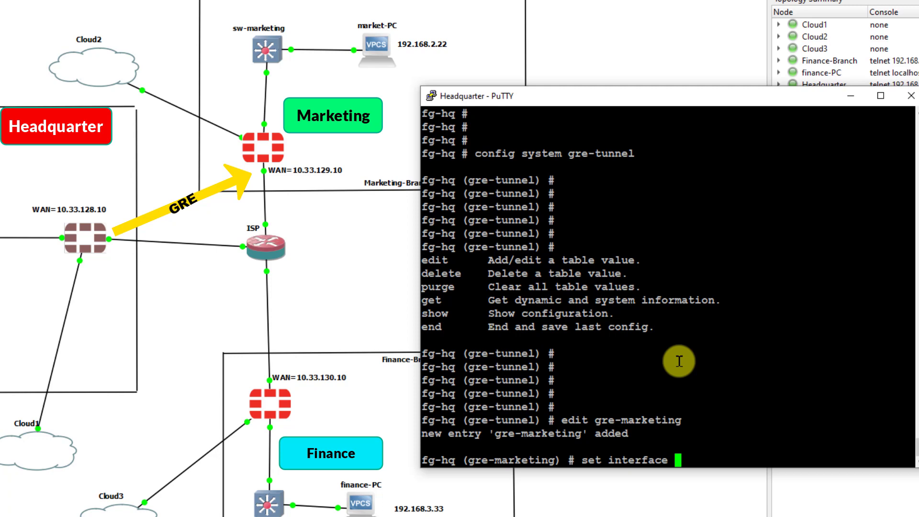
pyautogui.write('port10')
pyautogui.press('Return')
pyautogui.press('Return')
pyautogui.press('Return')
pyautogui.press('Return')
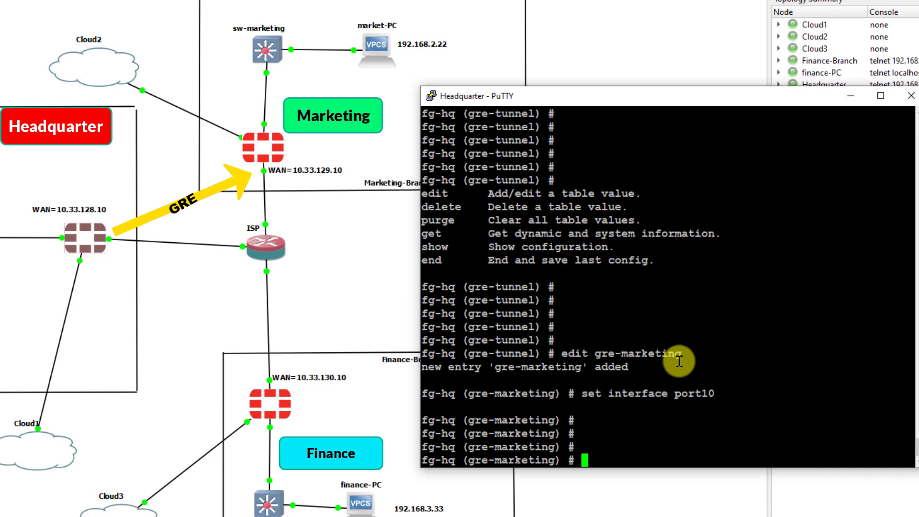
pyautogui.write('set remote-gw')
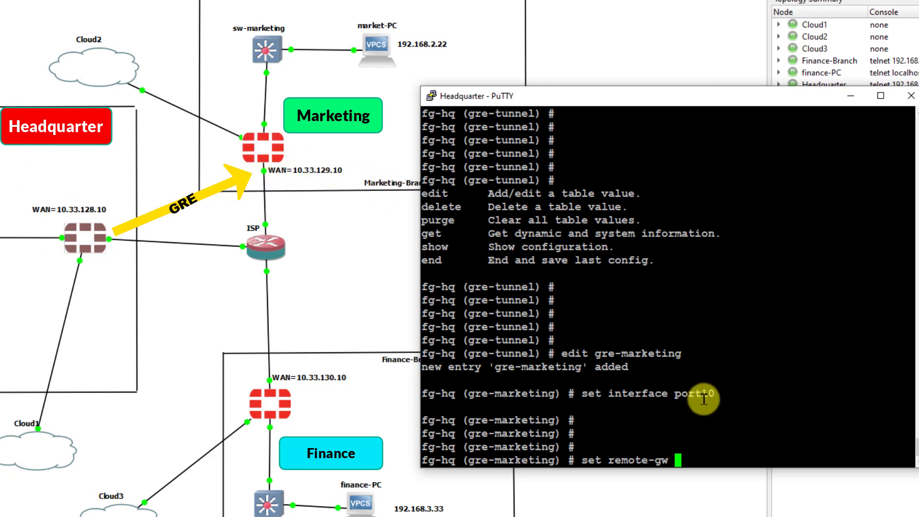
pyautogui.write('10.33.129.10')
pyautogui.press('Return')
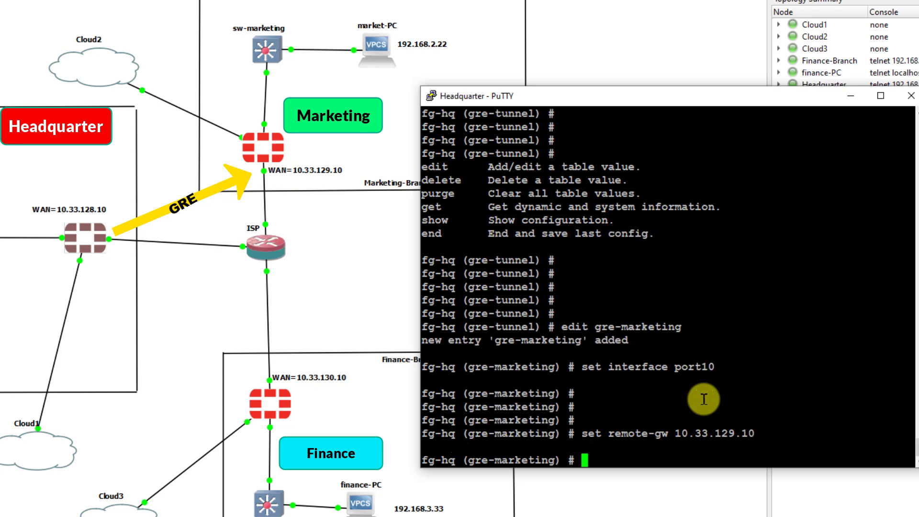
pyautogui.write('set local-gw')
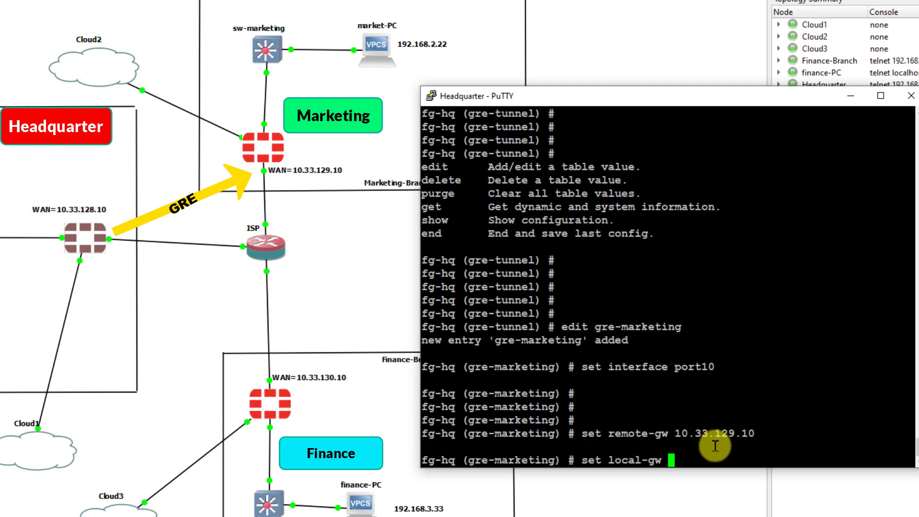
pyautogui.write('10.33.1')
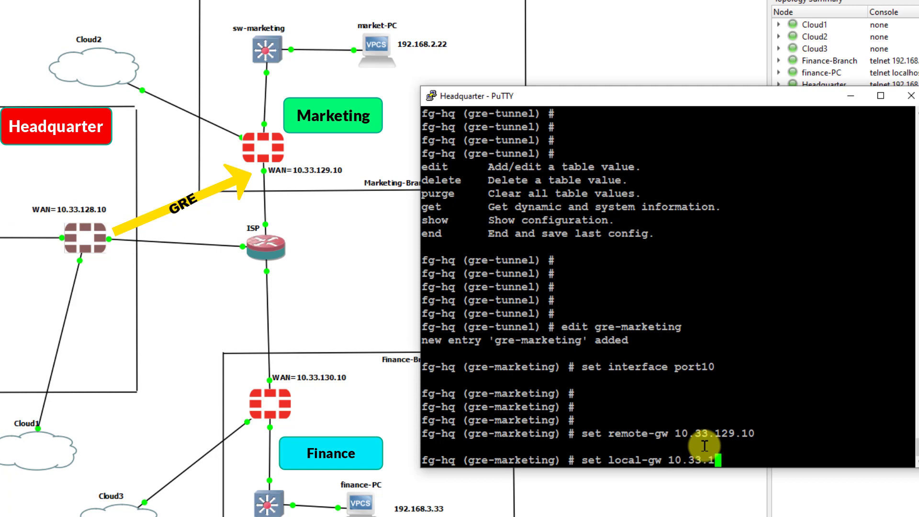
pyautogui.write('28.10')
pyautogui.press('Return')
pyautogui.press('Return')
pyautogui.press('Return')
pyautogui.press('Return')
pyautogui.press('Return')
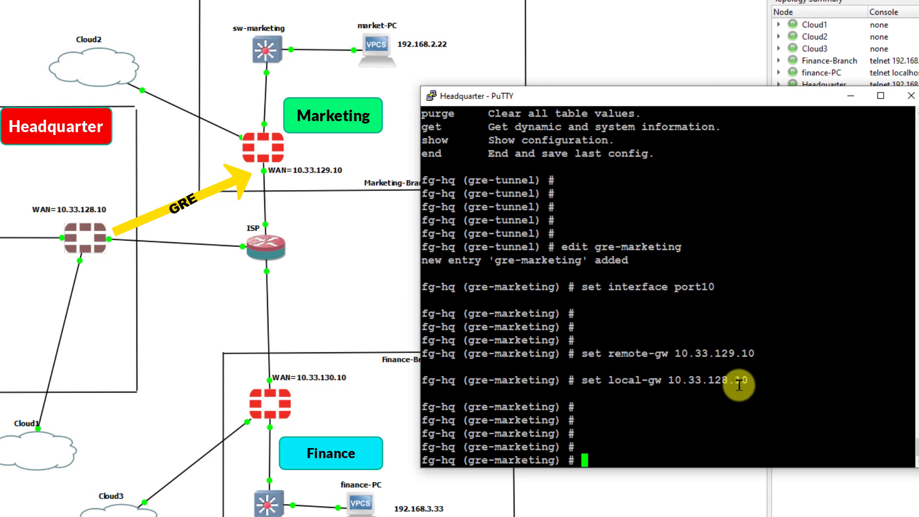
# - Save the gre-marketing tunnel with next and end, then type 'config sys interface'
pyautogui.write('next')
pyautogui.press('Return')
pyautogui.write('end')
pyautogui.press('Return')
pyautogui.press('Return')
pyautogui.press('Return')
pyautogui.press('Return')
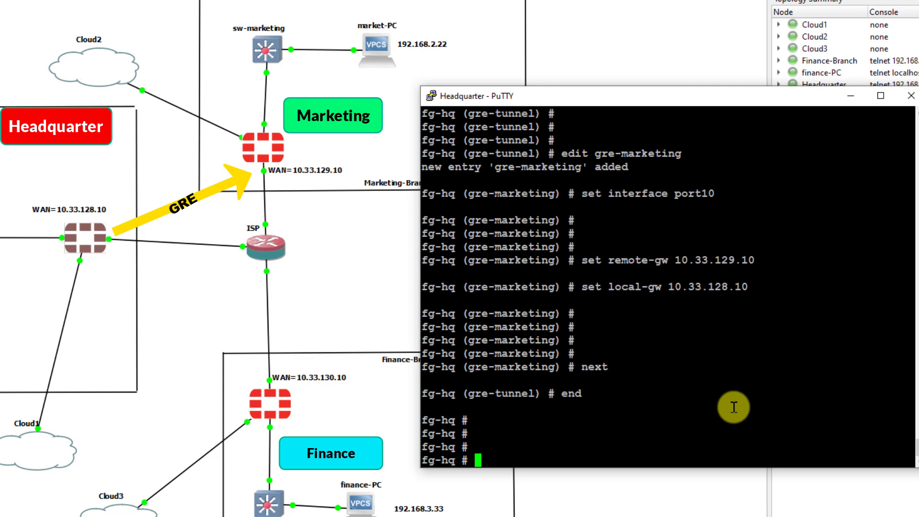
pyautogui.press('Return')
pyautogui.press('Return')
pyautogui.press('Return')
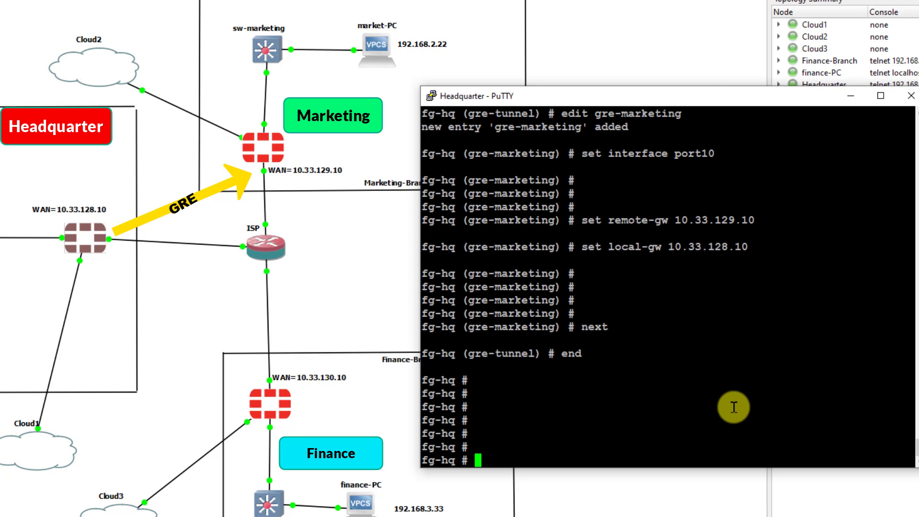
pyautogui.write('config sys interface')
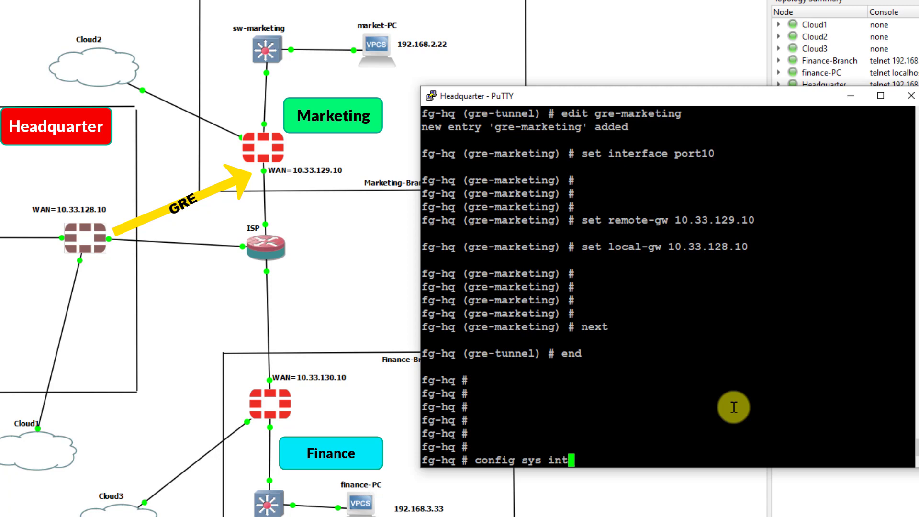
# - Show the system interface configuration, paging through to the gre-marketing entry
pyautogui.press('Return')
pyautogui.press('Return')
pyautogui.press('Return')
pyautogui.press('Return')
pyautogui.press('Return')
pyautogui.write('show')
pyautogui.press('Return')
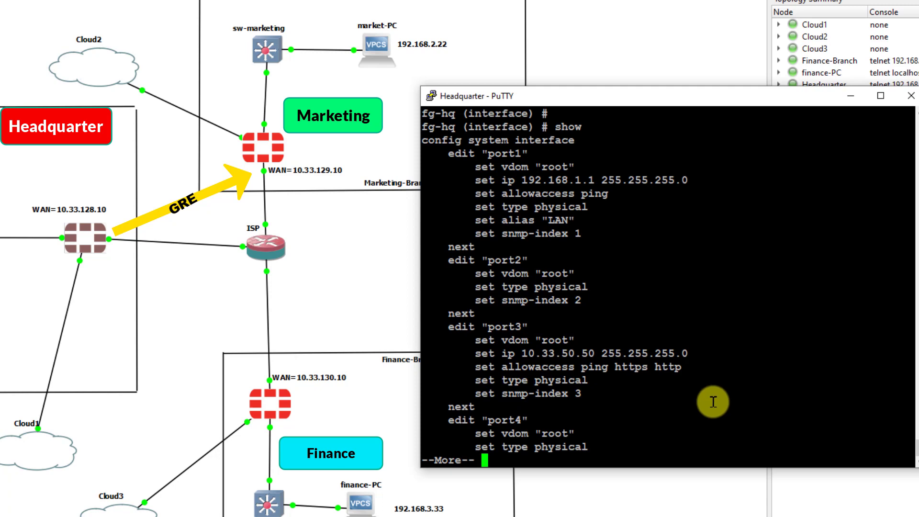
pyautogui.press('Return')
pyautogui.press('Return')
pyautogui.press('Return')
pyautogui.press('Return')
pyautogui.press('Return')
pyautogui.press('Return')
pyautogui.press('Return')
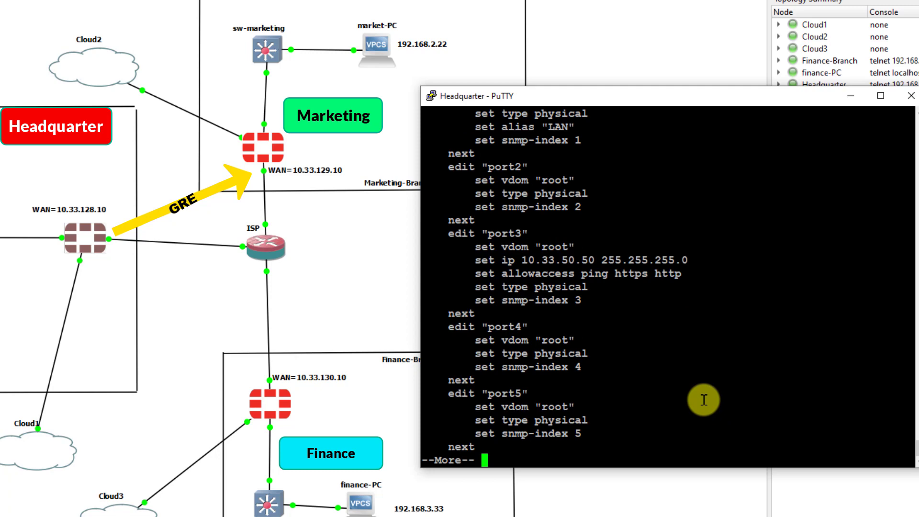
pyautogui.press('Return')
pyautogui.press('Return')
pyautogui.press('Return')
pyautogui.press('Return')
pyautogui.press('Return')
pyautogui.press('Return')
pyautogui.press('Return')
pyautogui.press('Return')
pyautogui.press('Return')
pyautogui.press('Return')
pyautogui.press('Return')
pyautogui.press('Return')
pyautogui.press('Return')
pyautogui.press('Return')
pyautogui.press('Return')
pyautogui.press('Return')
pyautogui.press('Return')
pyautogui.press('Return')
pyautogui.press('Return')
pyautogui.press('Return')
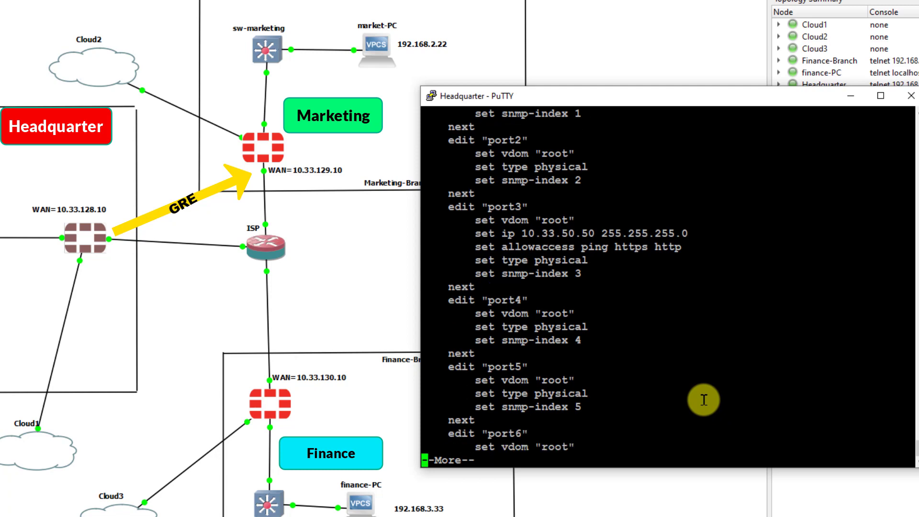
pyautogui.press('Return')
pyautogui.press('Return')
pyautogui.press('Return')
pyautogui.press('Return')
pyautogui.press('Return')
pyautogui.press('Return')
pyautogui.press('Return')
pyautogui.press('Return')
pyautogui.press('Return')
pyautogui.press('Return')
pyautogui.press('Return')
pyautogui.press('Return')
pyautogui.press('Return')
pyautogui.press('Return')
pyautogui.press('Return')
pyautogui.press('Return')
pyautogui.press('Return')
pyautogui.press('Return')
pyautogui.press('Return')
pyautogui.press('Return')
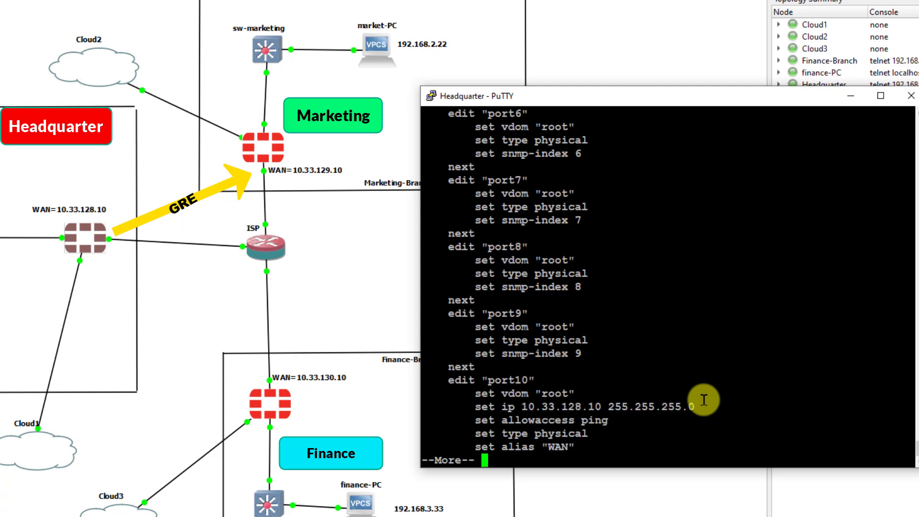
pyautogui.press('Return')
pyautogui.press('Return')
pyautogui.press('Return')
pyautogui.press('Return')
pyautogui.press('Return')
pyautogui.press('Return')
pyautogui.press('Return')
pyautogui.press('Return')
pyautogui.press('Return')
pyautogui.press('Return')
pyautogui.press('Return')
pyautogui.press('Return')
pyautogui.press('Return')
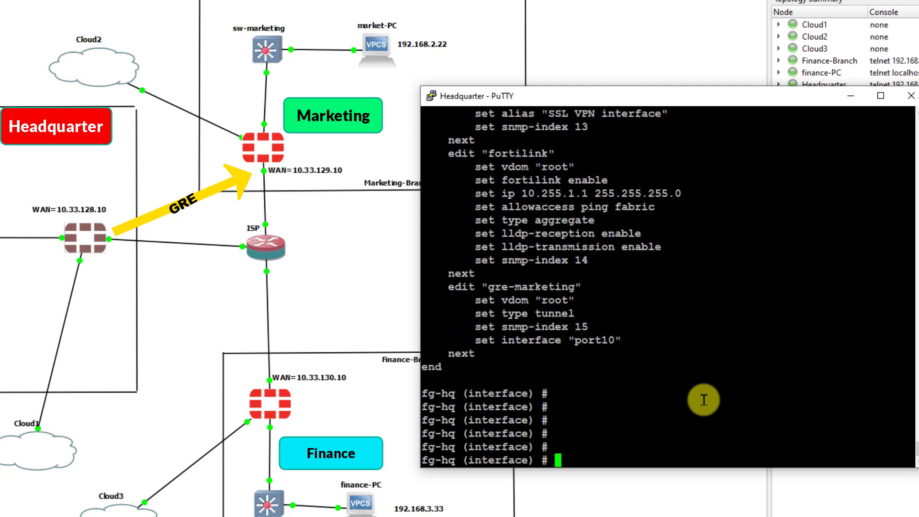
# - Copy the gre-marketing name from the output and type 'edit gre-marketing'
pyautogui.moveTo(487, 286); pyautogui.dragTo(575, 289)
pyautogui.click(634, 448)
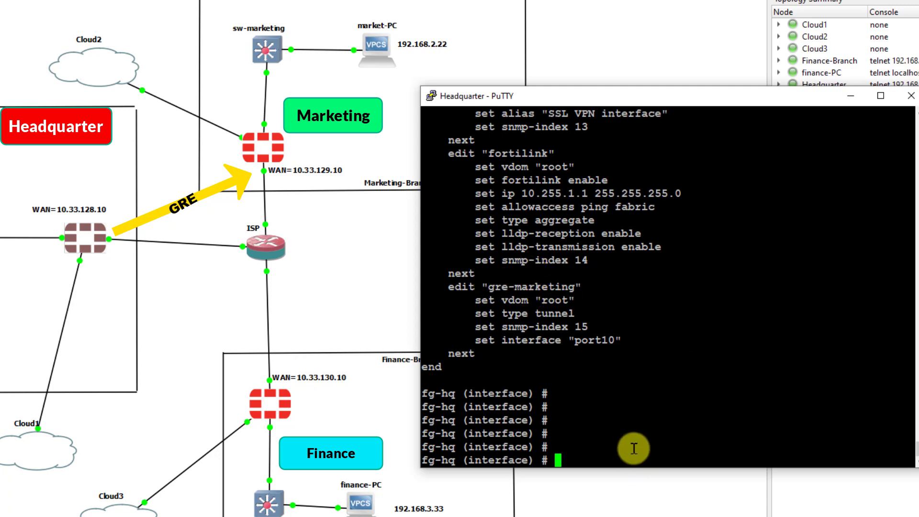
pyautogui.write('edit gre-marketing')
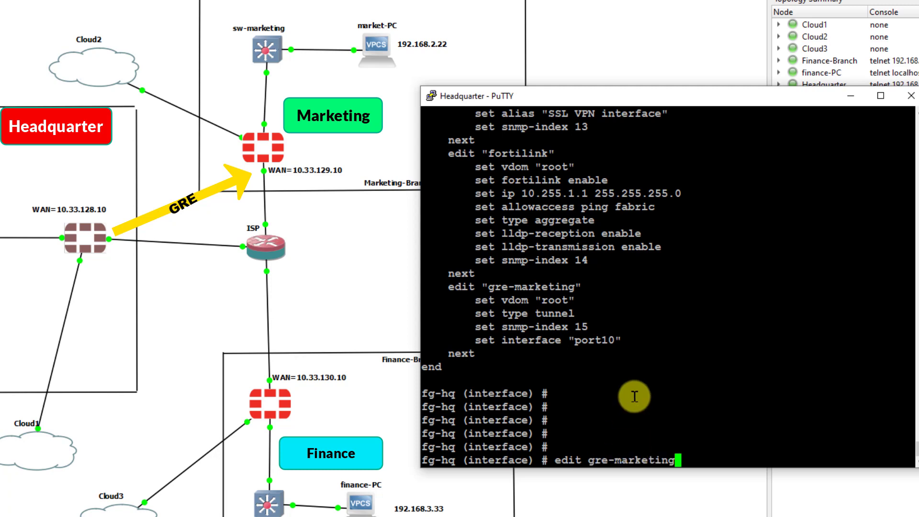
# - Bind gre-marketing to port10 and try IP 172.16.100.1 255.255.255.0, which is rejected
pyautogui.press('Return')
pyautogui.press('Return')
pyautogui.press('Return')
pyautogui.press('Return')
pyautogui.press('Return')
pyautogui.press('Return')
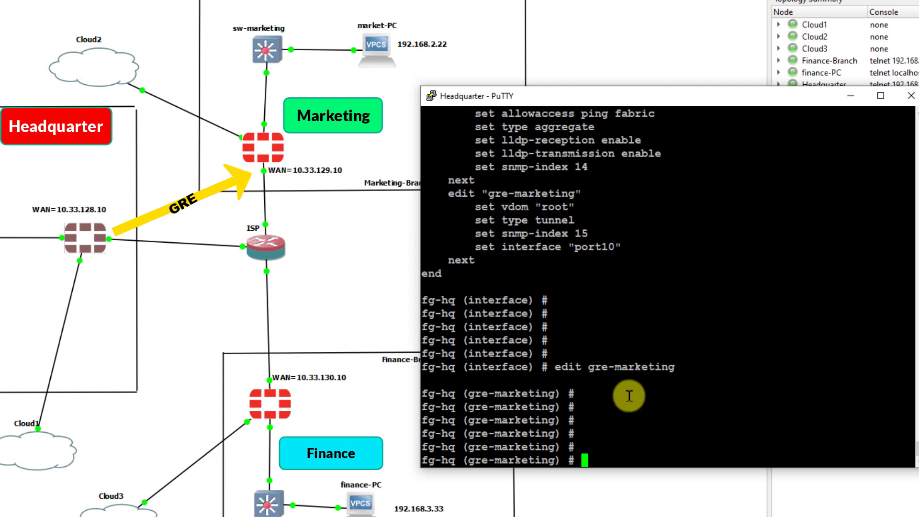
pyautogui.write('set interface ')
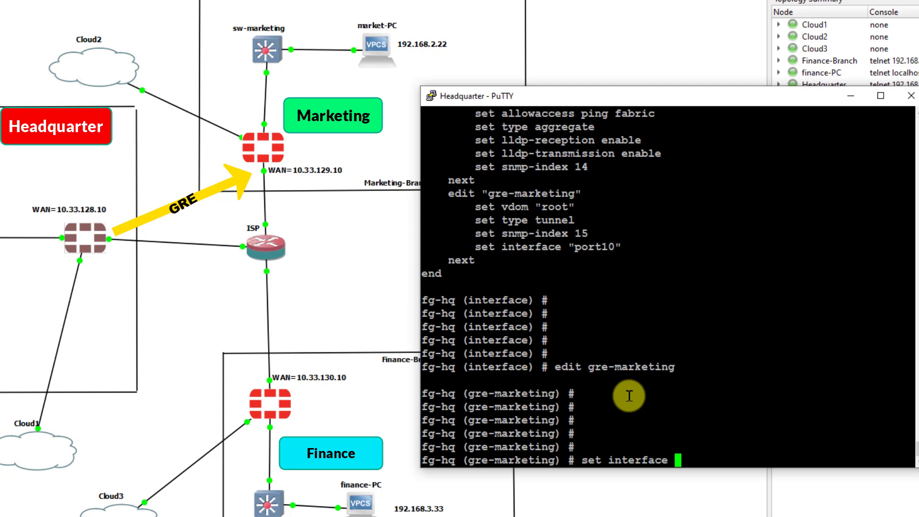
pyautogui.write('port10')
pyautogui.press('Return')
pyautogui.press('Return')
pyautogui.write('se')
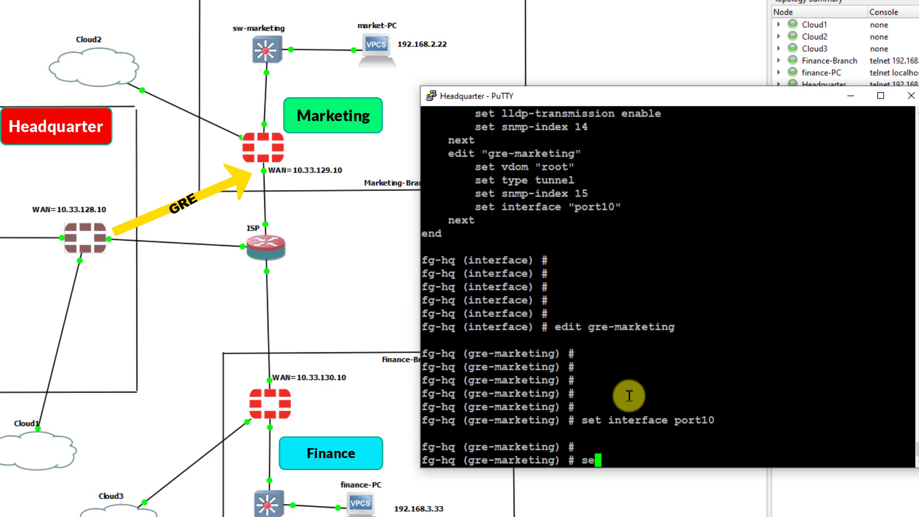
pyautogui.write('t ip')
pyautogui.write('172.1')
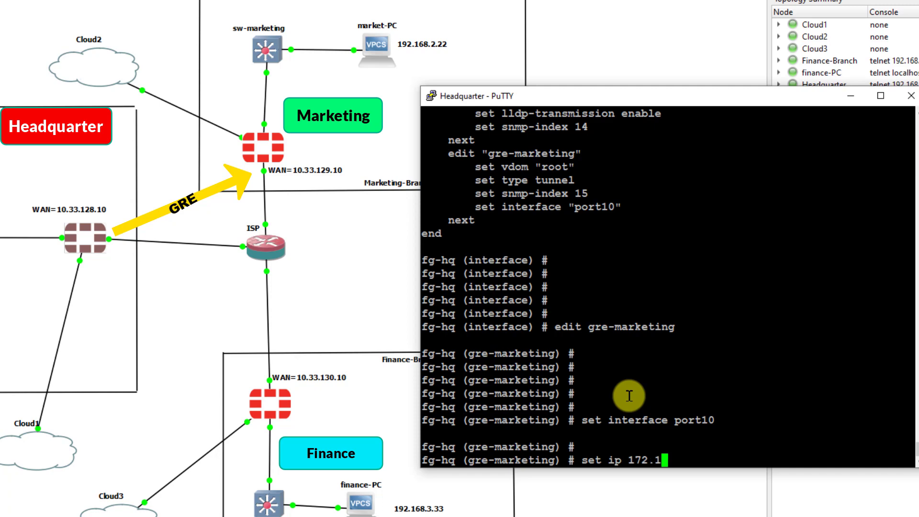
pyautogui.write('6.100.1 255.255.2')
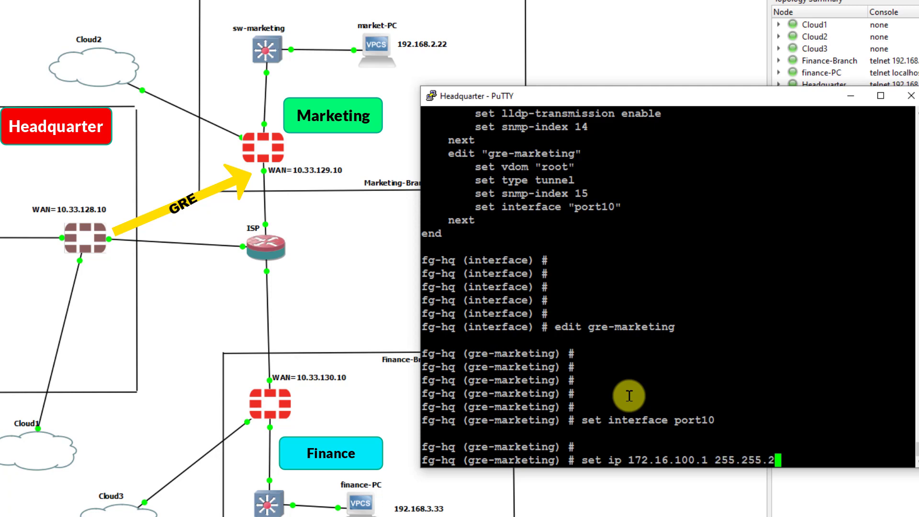
pyautogui.write('55.0')
pyautogui.press('Return')
pyautogui.press('Return')
pyautogui.press('Return')
pyautogui.press('Return')
pyautogui.press('Return')
pyautogui.press('Return')
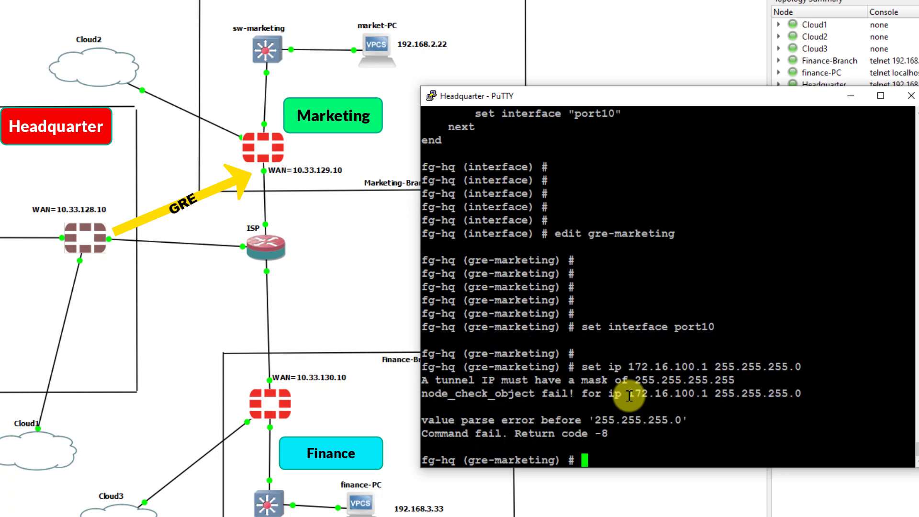
# - Give gre-marketing IP 172.16.100.1/32 and remote-ip 172.16.100.2/32
pyautogui.write('set ip 172.16.100.1 255.25')
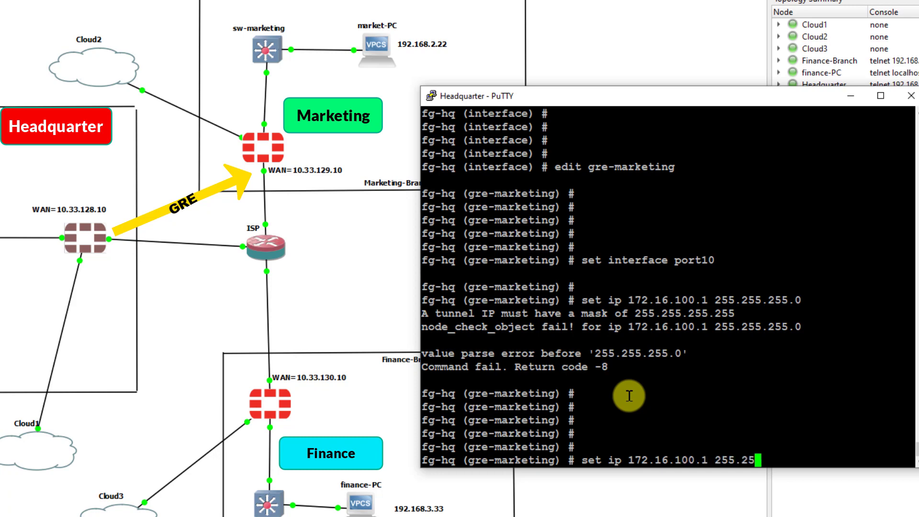
pyautogui.write('5.255.255')
pyautogui.press('Return')
pyautogui.press('Return')
pyautogui.press('Return')
pyautogui.press('Return')
pyautogui.press('Return')
pyautogui.press('Return')
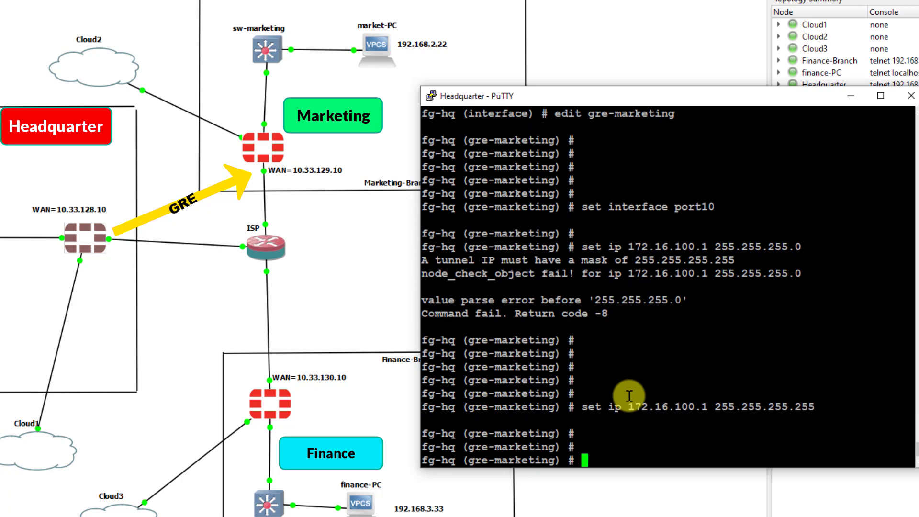
pyautogui.write('set remote-ip ')
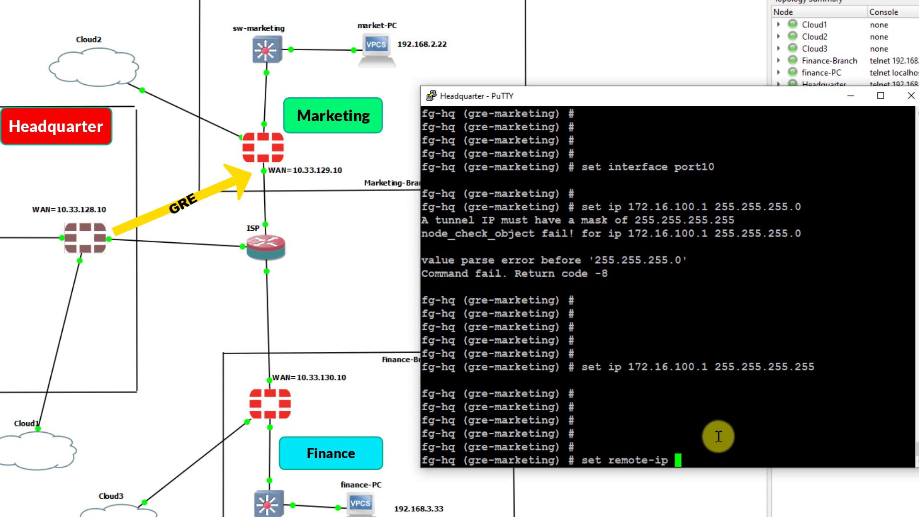
pyautogui.write('1722')
pyautogui.press('BackSpace')
pyautogui.write('.16.100.2 ')
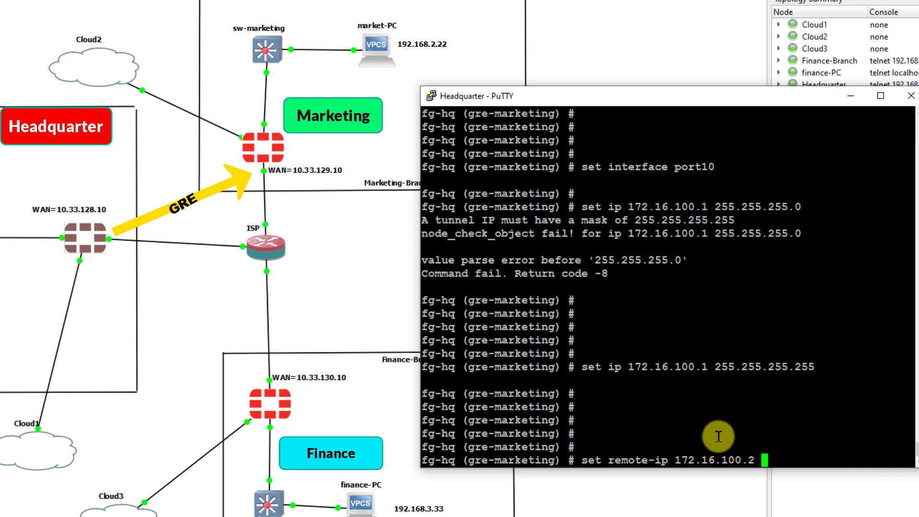
pyautogui.write('255.255')
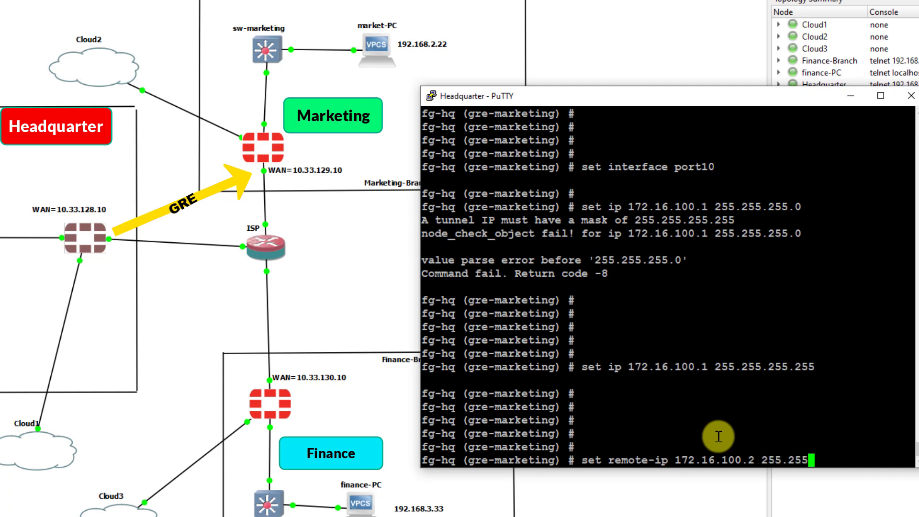
pyautogui.write('.255.255')
pyautogui.press('Return')
pyautogui.press('Return')
pyautogui.press('Return')
pyautogui.press('Return')
pyautogui.press('Return')
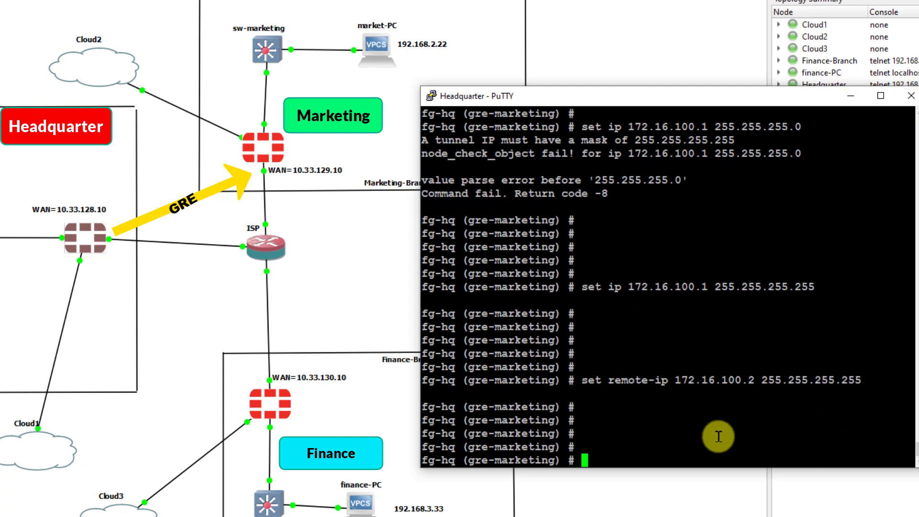
# - Allow ping access on gre-marketing and set its type to tunnel
pyautogui.press('Return')
pyautogui.write('set ')
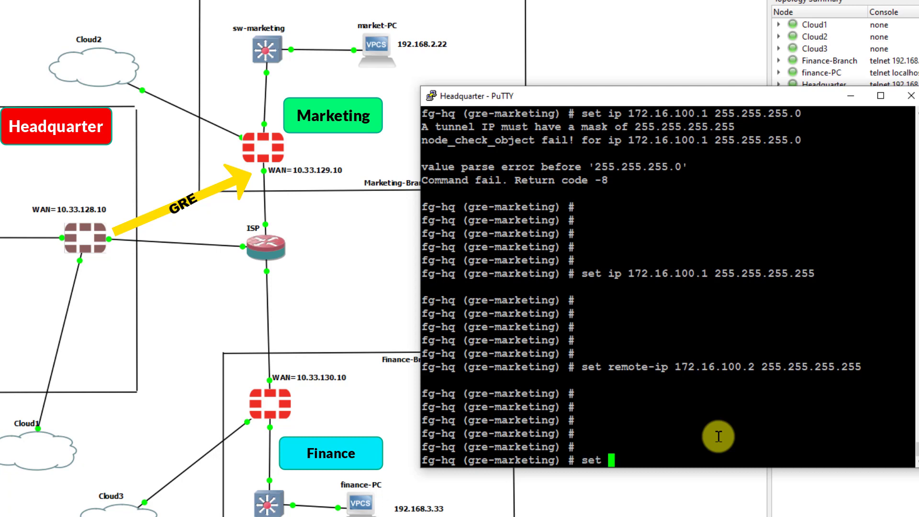
pyautogui.write('allowaccess ')
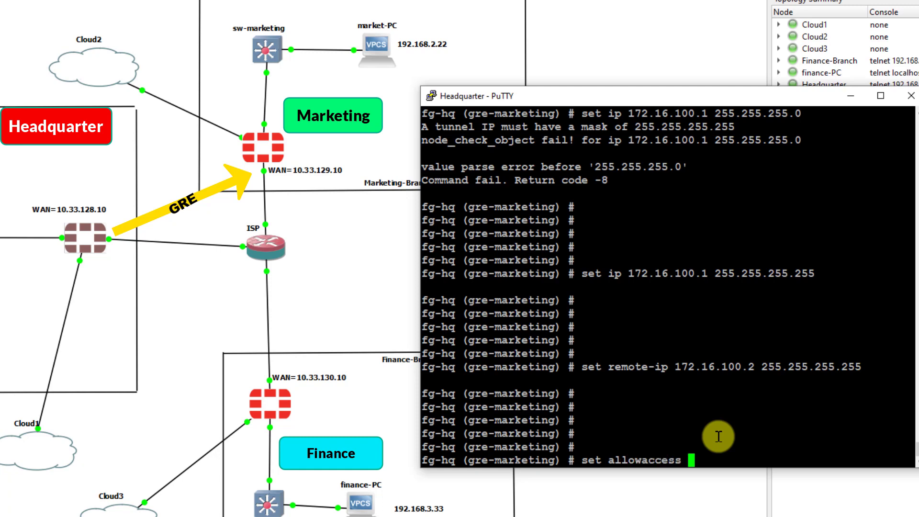
pyautogui.write('ping')
pyautogui.press('Return')
pyautogui.press('Return')
pyautogui.press('Return')
pyautogui.press('Return')
pyautogui.write('set ')
pyautogui.write('type ')
pyautogui.write('ty')
pyautogui.press('BackSpace')
pyautogui.press('BackSpace')
pyautogui.write('tunne')
pyautogui.press('BackSpace')
pyautogui.write('nel')
pyautogui.press('Return')
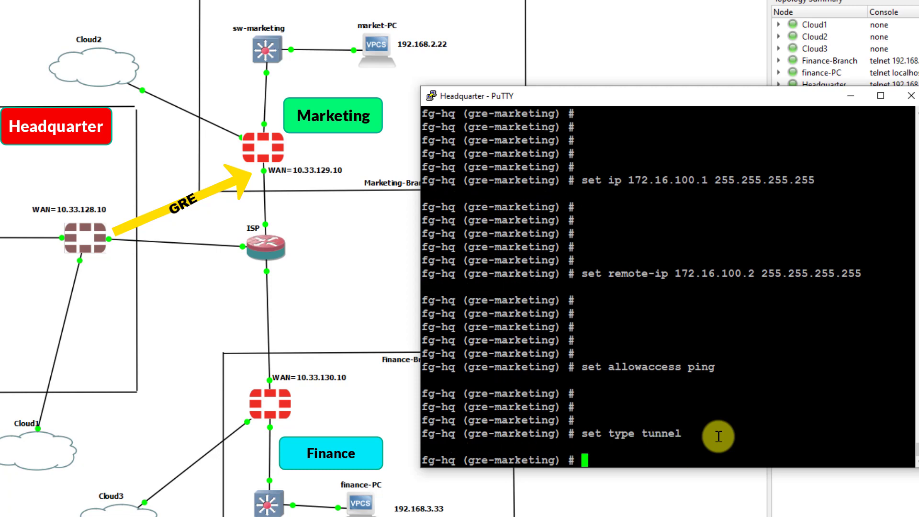
pyautogui.press('Return')
pyautogui.press('Return')
# - Save the gre-marketing interface and ping 172.16.100.1, getting 0% loss
pyautogui.write('next')
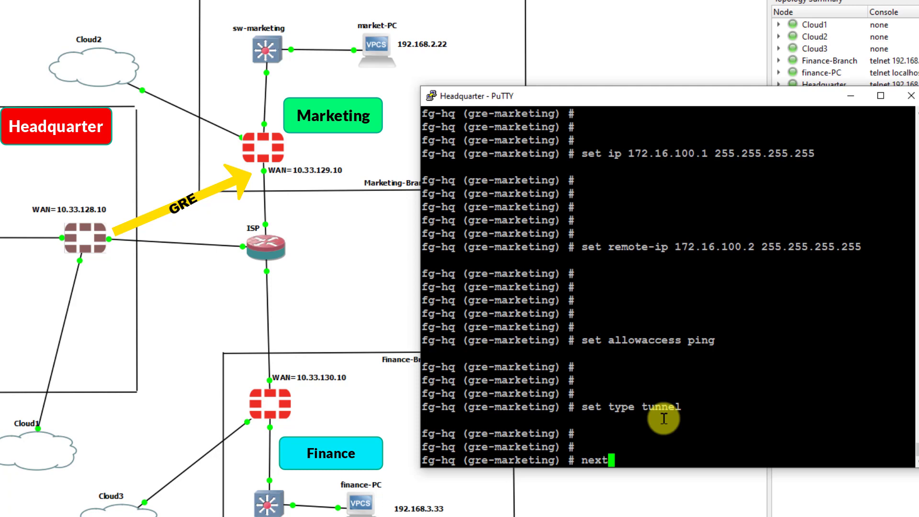
pyautogui.press('Return')
pyautogui.write('end')
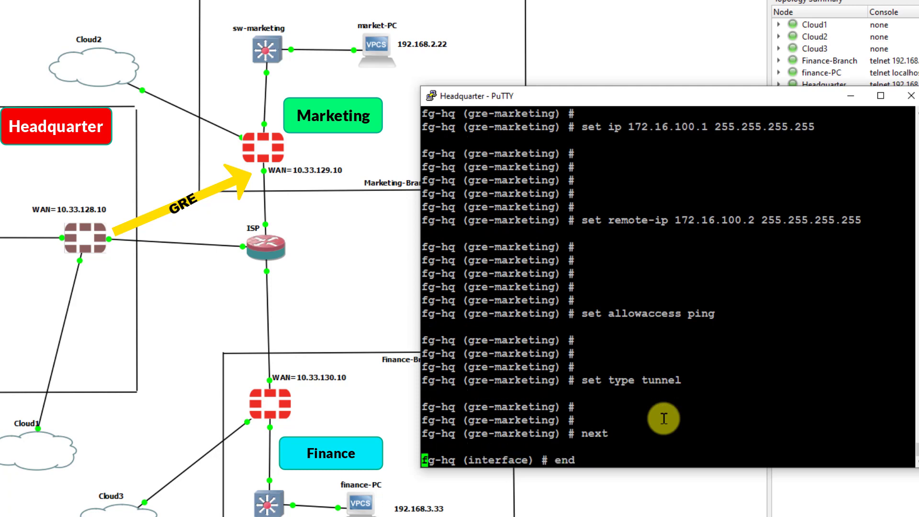
pyautogui.press('Return')
pyautogui.press('Return')
pyautogui.press('Return')
pyautogui.press('Return')
pyautogui.press('Return')
pyautogui.press('Return')
pyautogui.write('execute ')
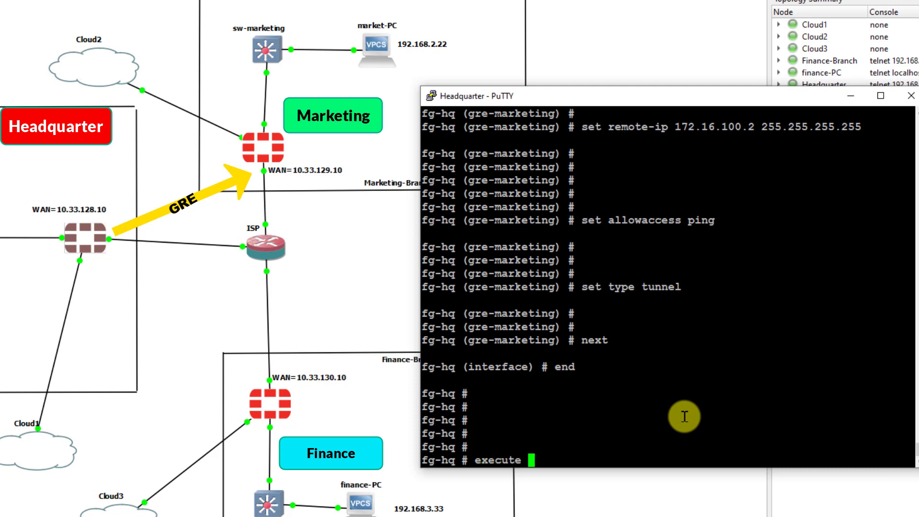
pyautogui.write('ping 172.')
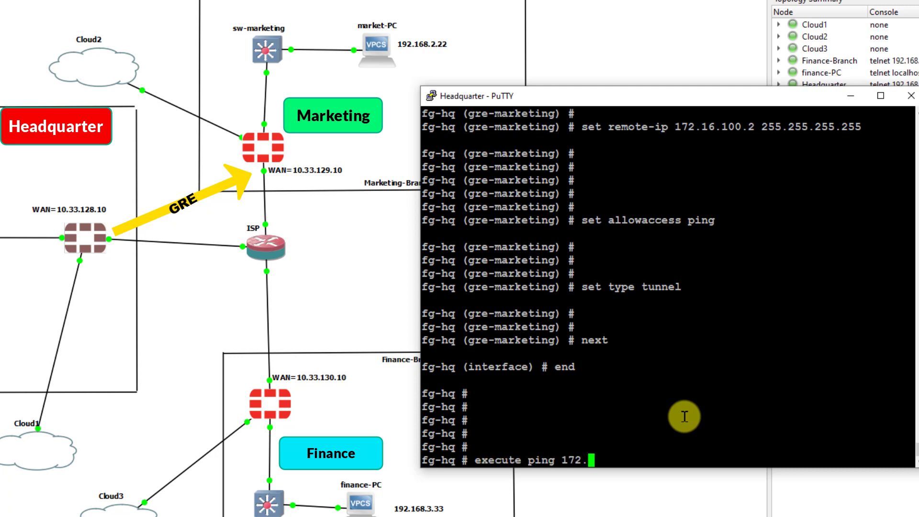
pyautogui.write('16.100.1')
pyautogui.press('Return')
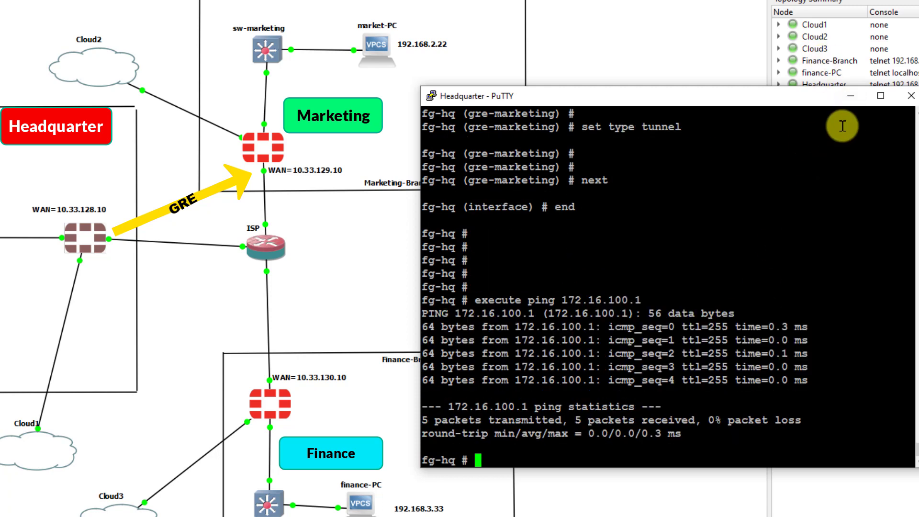
# - Open the Marketing-Branch FortiGate console and log in as admin
pyautogui.click(850, 97)
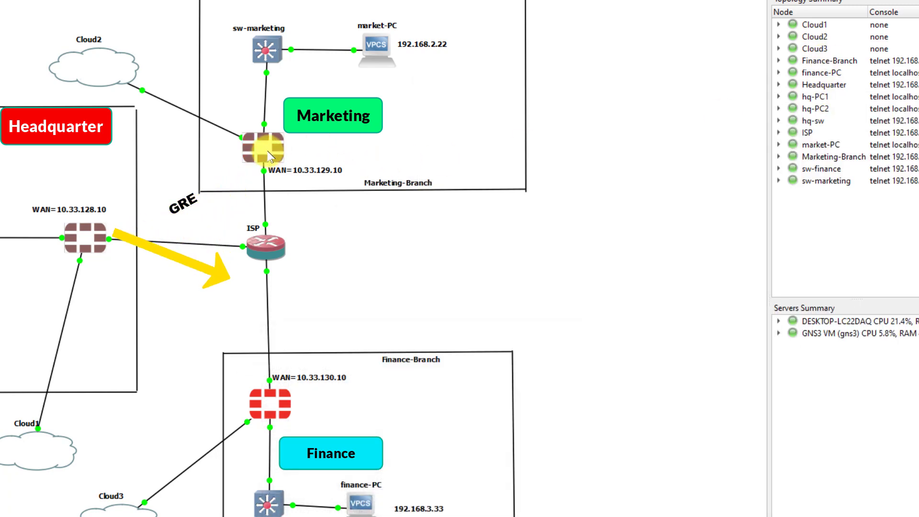
pyautogui.doubleClick(269, 154)
pyautogui.write('a')
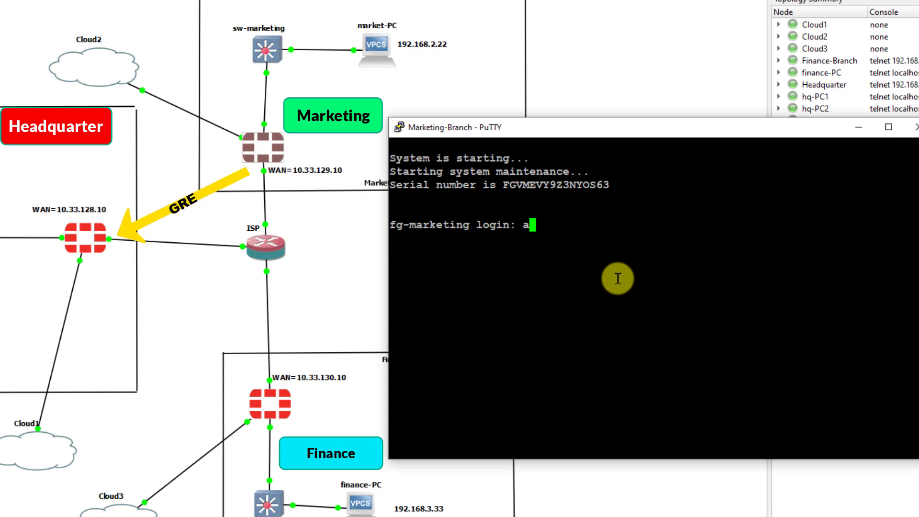
pyautogui.write('dmin')
pyautogui.press('Return')
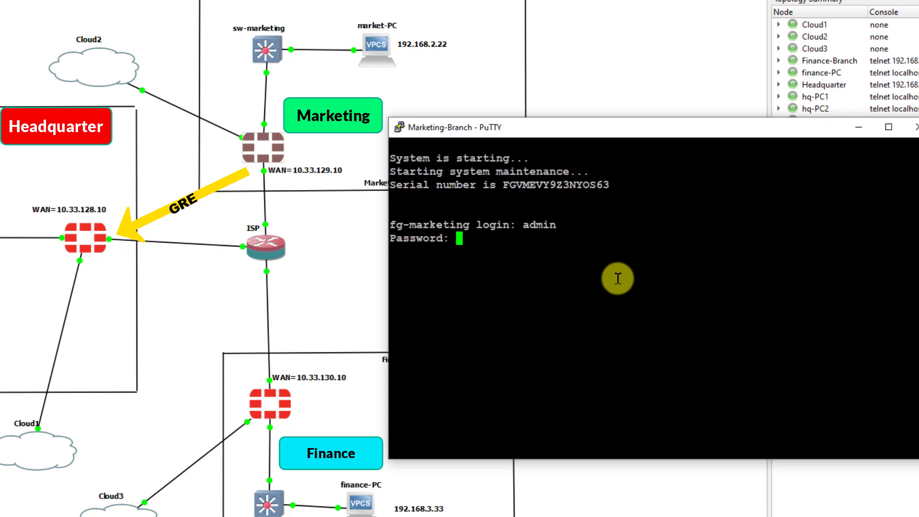
pyautogui.press('Return')
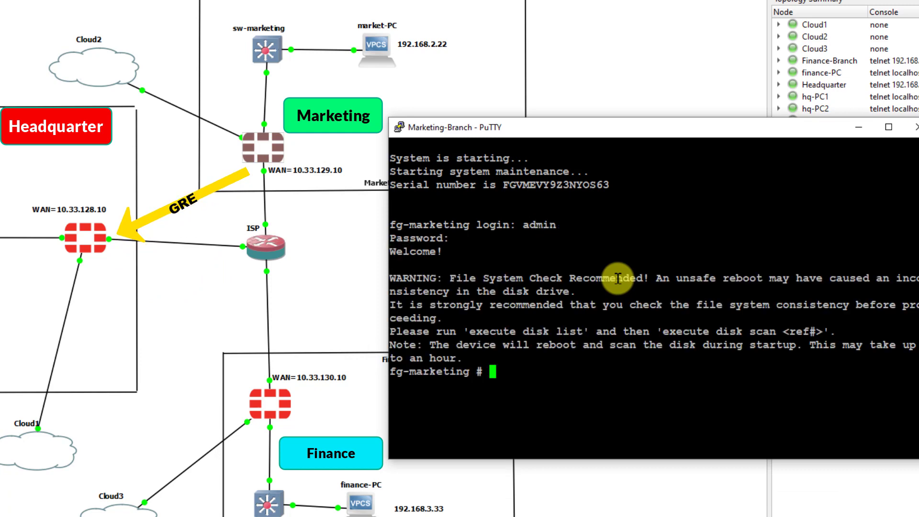
pyautogui.press('Return')
pyautogui.press('Return')
pyautogui.press('Return')
pyautogui.press('Return')
pyautogui.press('Return')
pyautogui.press('Return')
pyautogui.press('Return')
pyautogui.press('Return')
pyautogui.press('Return')
pyautogui.press('Return')
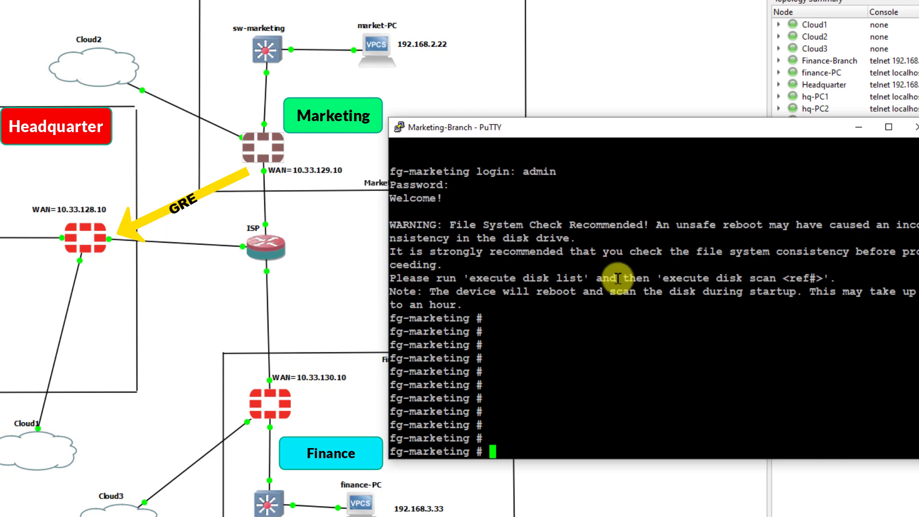
# - Create GRE tunnel gre-hq with remote gateway 10.33.128.10
pyautogui.write('config system ')
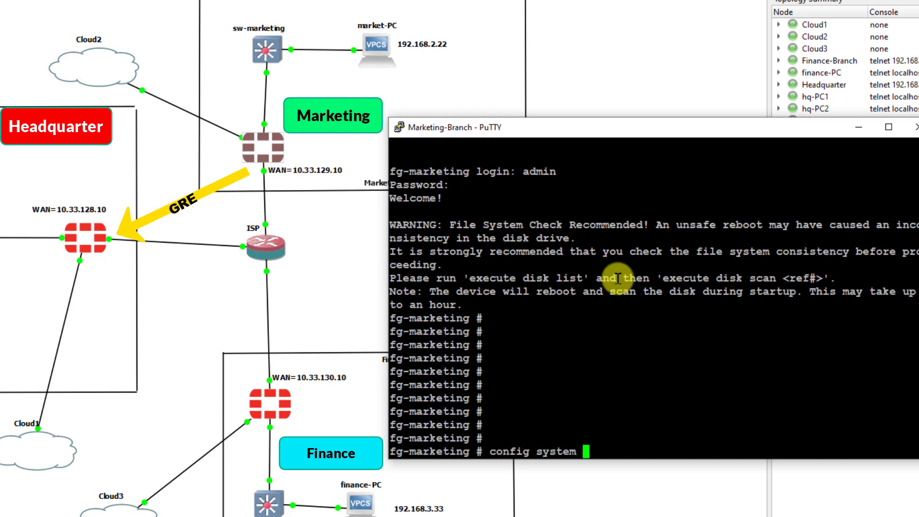
pyautogui.write('gre-tunnel')
pyautogui.press('Return')
pyautogui.press('Return')
pyautogui.press('Return')
pyautogui.press('Return')
pyautogui.press('Return')
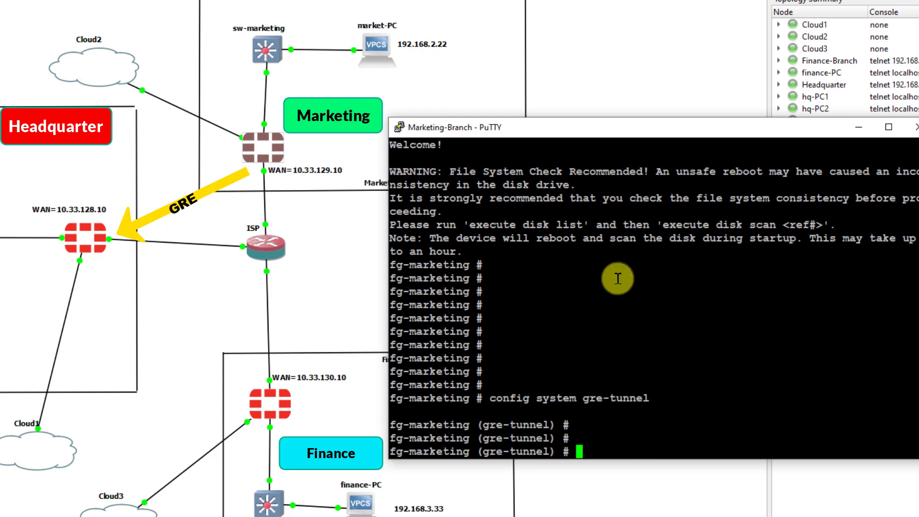
pyautogui.write('edit')
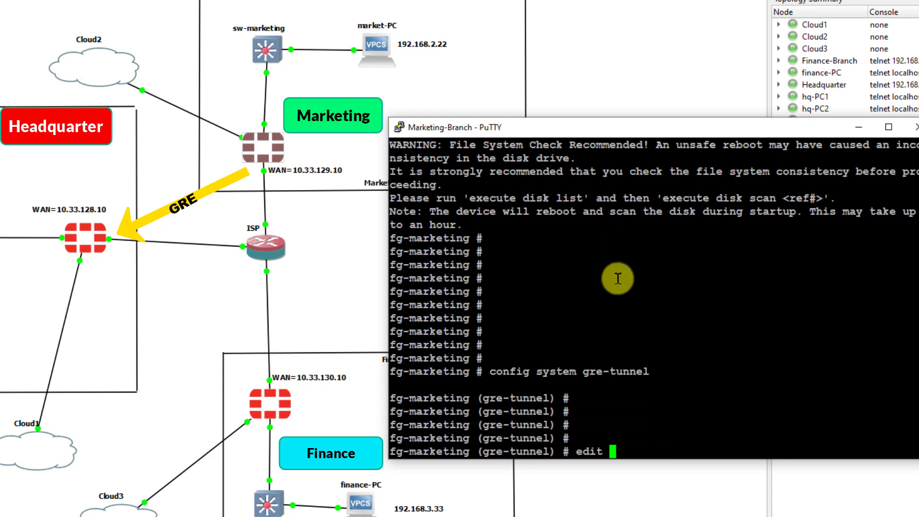
pyautogui.moveTo(389, 230); pyautogui.dragTo(416, 225)
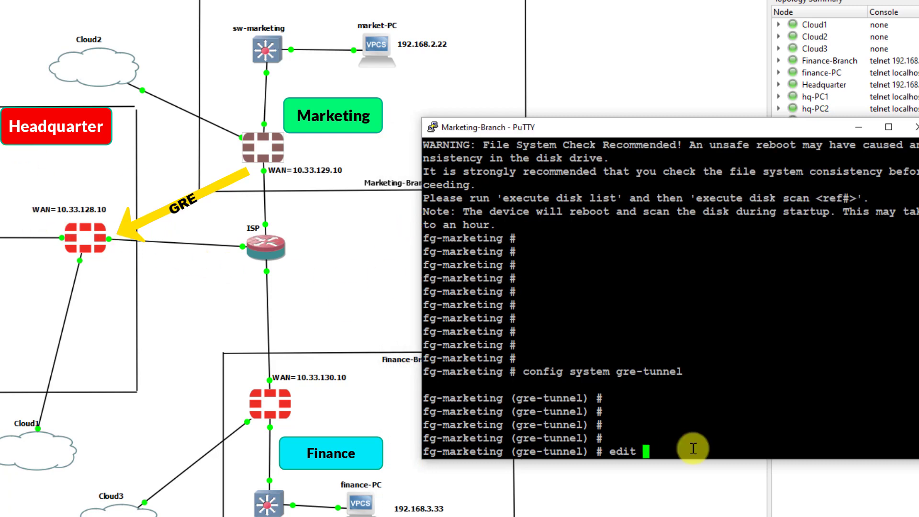
pyautogui.write('gre-hq')
pyautogui.press('Return')
pyautogui.press('Return')
pyautogui.write('set remote-gw ')
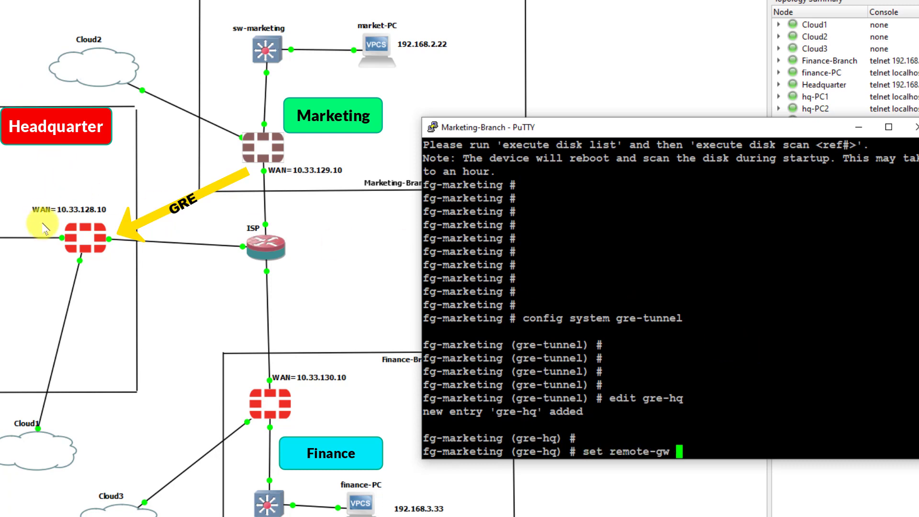
pyautogui.write('10.')
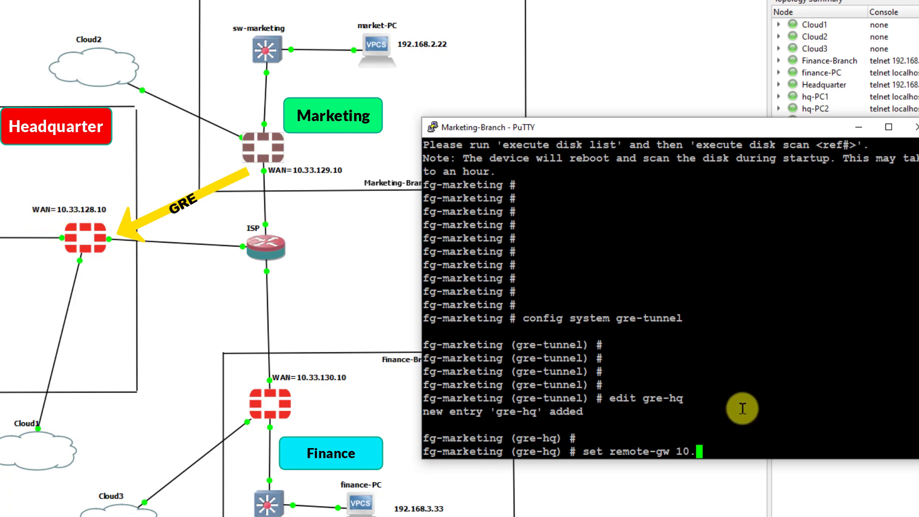
pyautogui.write('33.128.10')
pyautogui.press('Return')
pyautogui.press('Return')
pyautogui.press('Return')
# - Set gre-hq's local gateway to 10.33.129.10 and save the tunnel
pyautogui.write('set local-gw ')
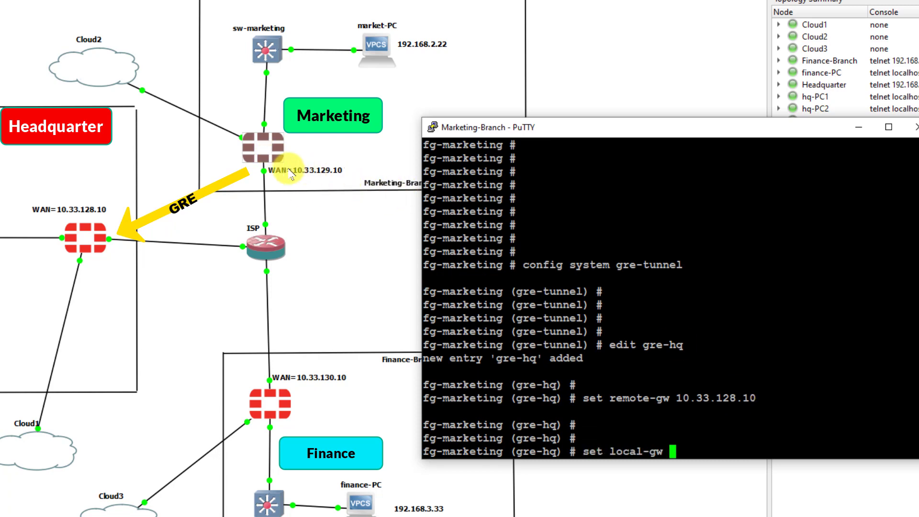
pyautogui.write('10.')
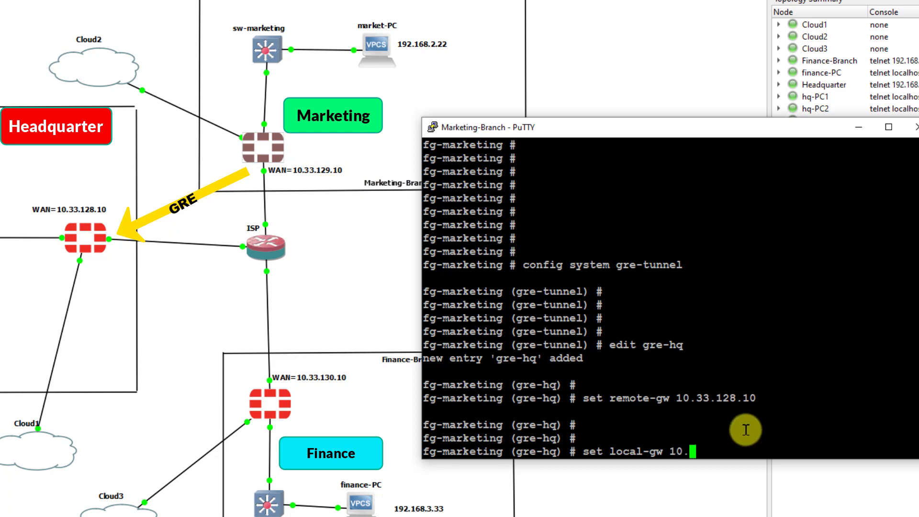
pyautogui.write('33.129.10')
pyautogui.press('Return')
pyautogui.press('Return')
pyautogui.press('Return')
pyautogui.write('next')
pyautogui.press('Return')
pyautogui.write('end')
pyautogui.press('Return')
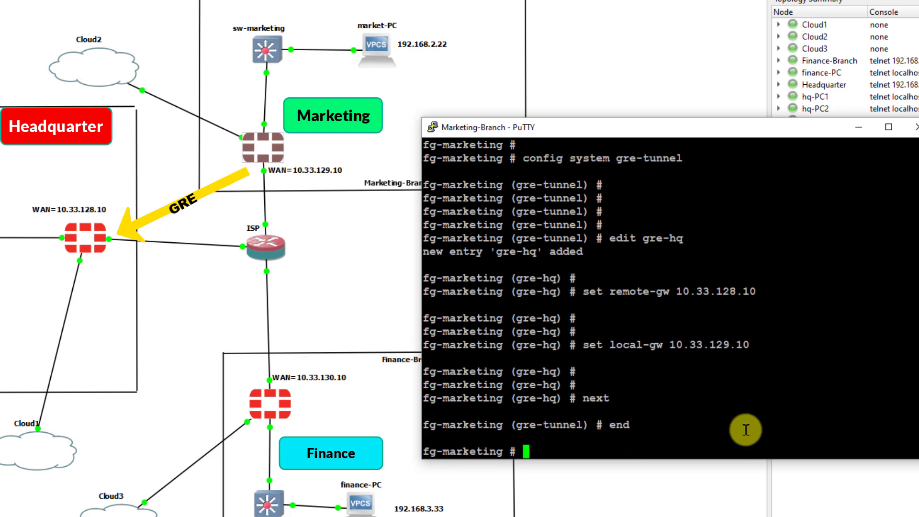
pyautogui.press('Return')
pyautogui.press('Return')
pyautogui.write('i')
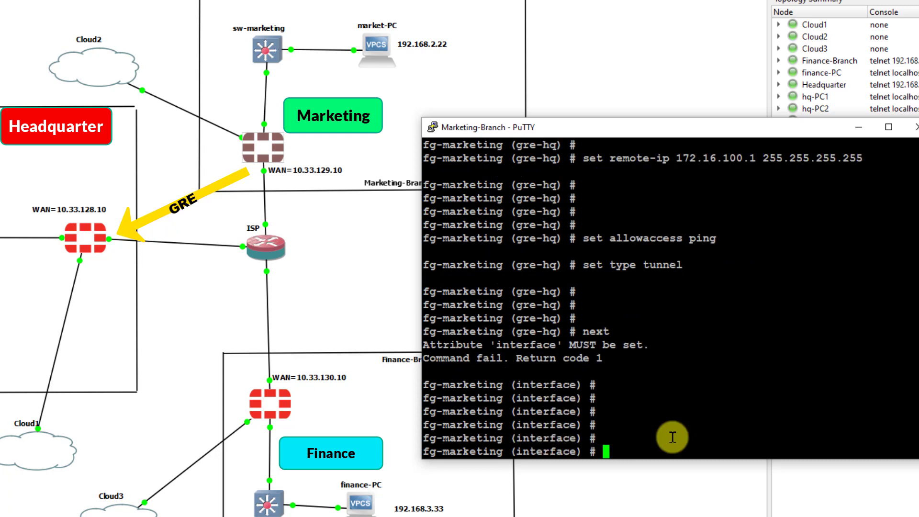
# - Open the gre-hq interface and display its current settings
pyautogui.write('edit gre-hq')
pyautogui.press('Return')
pyautogui.press('Return')
pyautogui.press('Return')
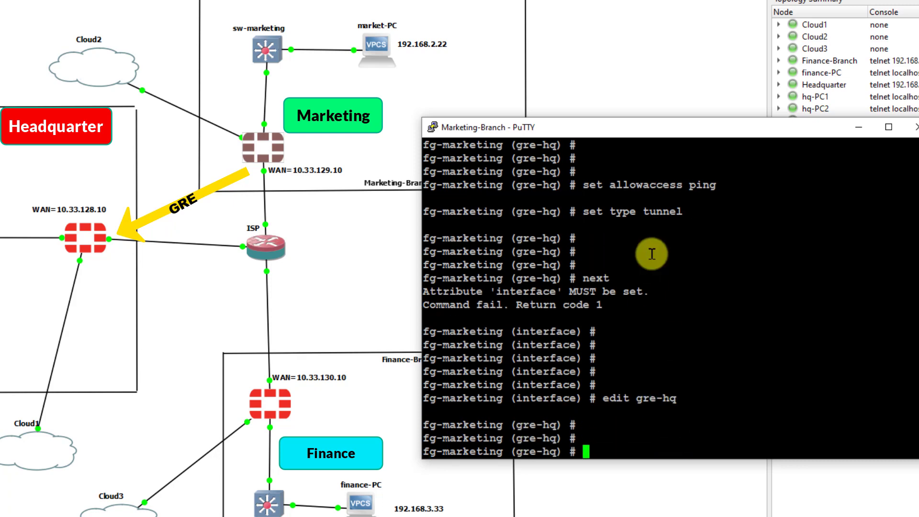
pyautogui.press('Return')
pyautogui.write('show')
pyautogui.press('Return')
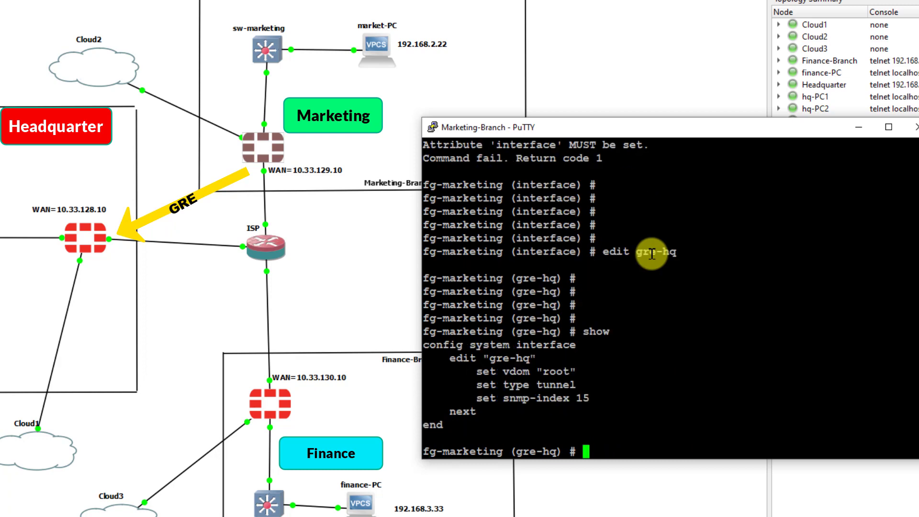
pyautogui.press('Return')
pyautogui.press('Return')
# - Give gre-hq IP 172.16.100.2/32 and remote-ip 172.16.100.1/32
pyautogui.write('set ')
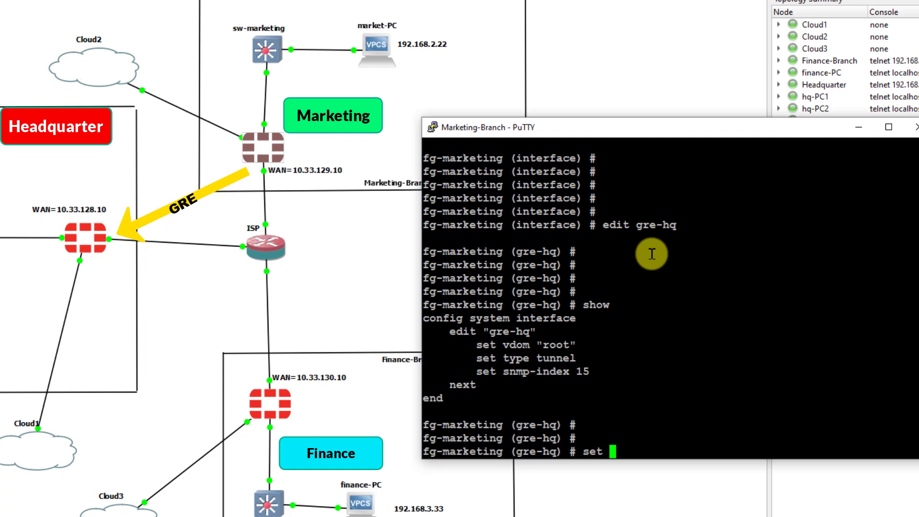
pyautogui.write('ip 172')
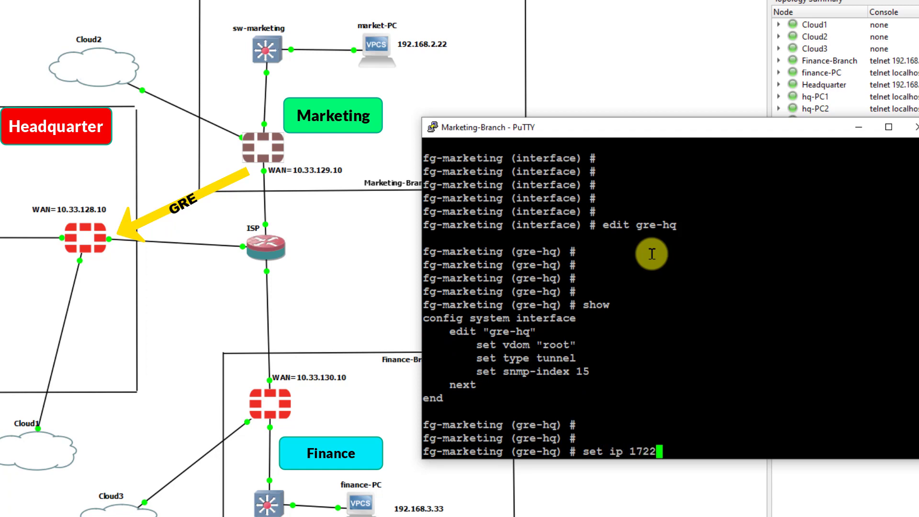
pyautogui.write('.16.100.2 2')
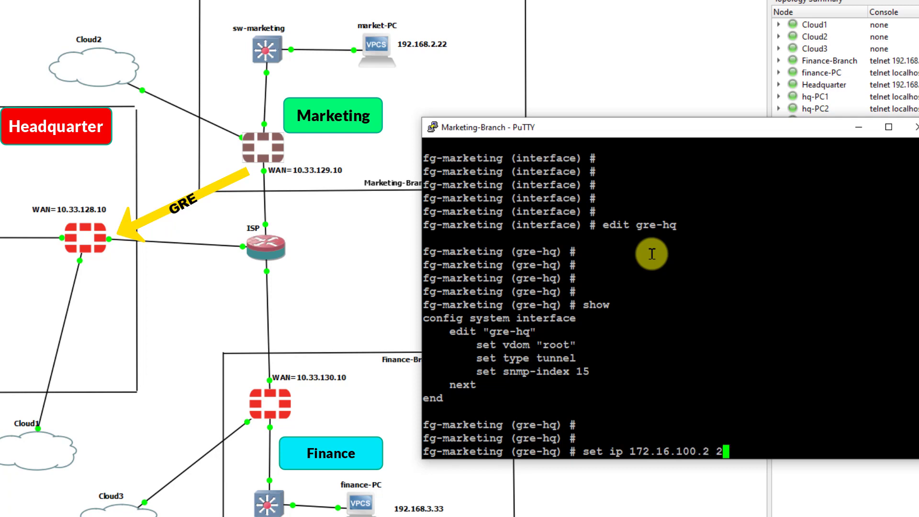
pyautogui.write('55.255.255.255')
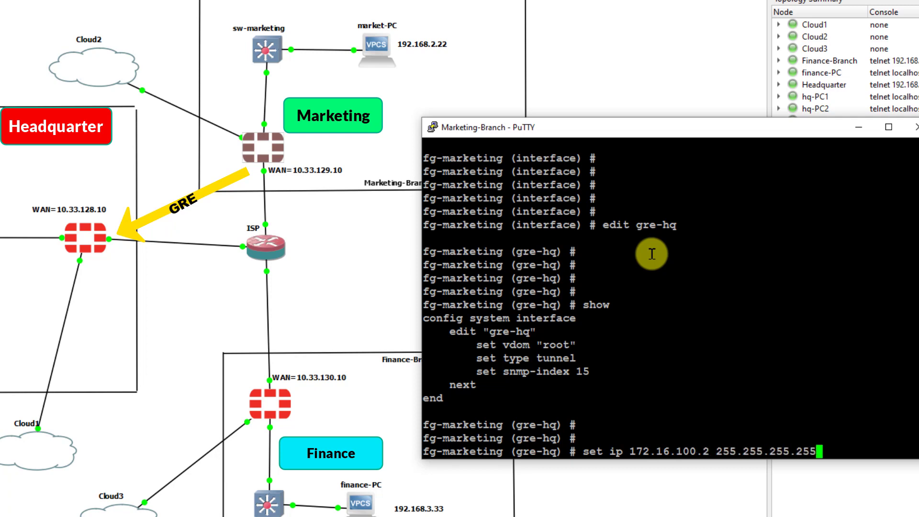
pyautogui.press('Return')
pyautogui.write('set ip')
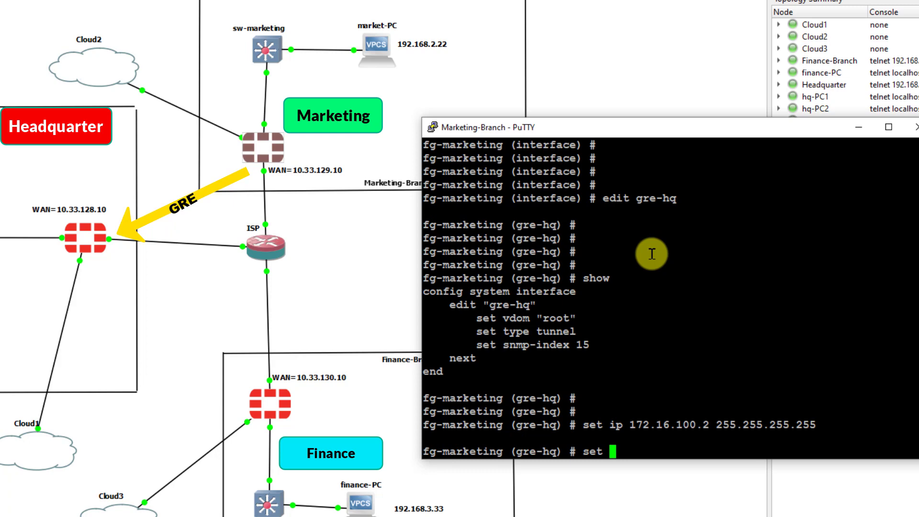
pyautogui.press('BackSpace')
pyautogui.press('BackSpace')
pyautogui.write('remote-ip 172.168.')
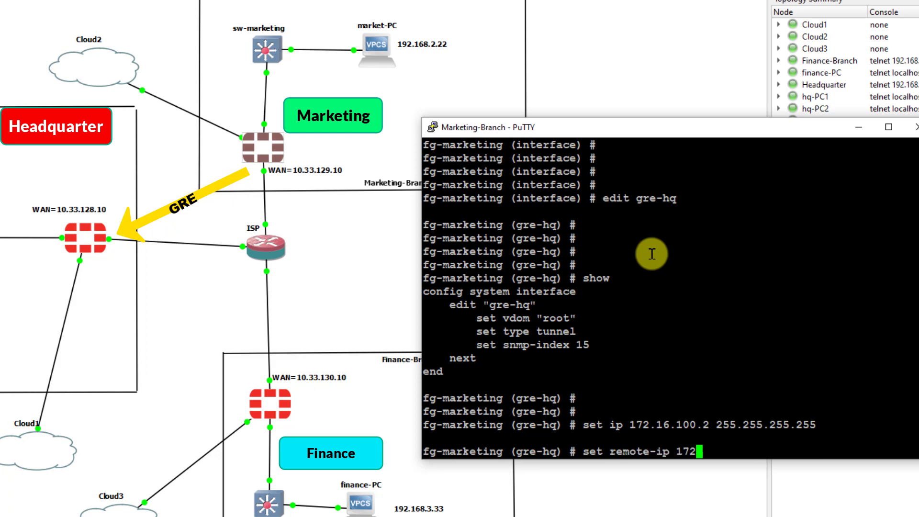
pyautogui.press('BackSpace')
pyautogui.press('BackSpace')
pyautogui.write('.100.2')
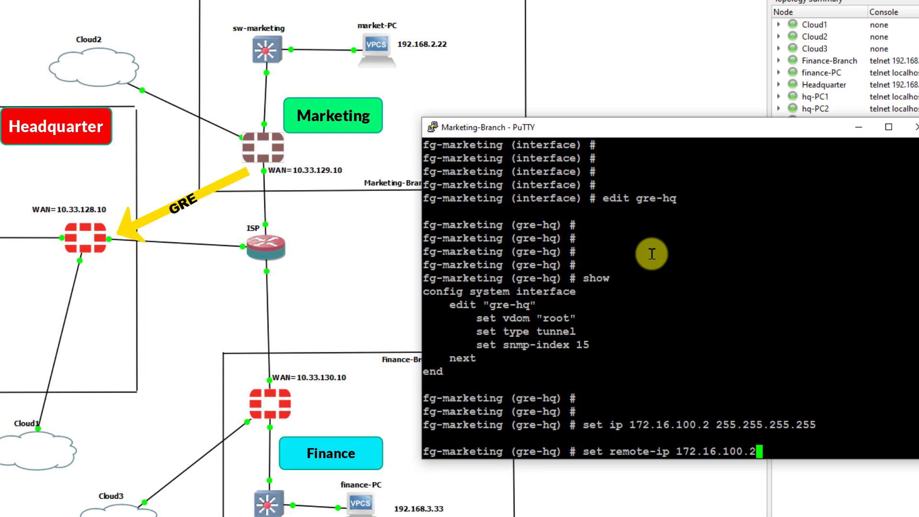
pyautogui.write(' 255.2')
pyautogui.press('BackSpace')
pyautogui.press('BackSpace')
pyautogui.write('255.255.255.255')
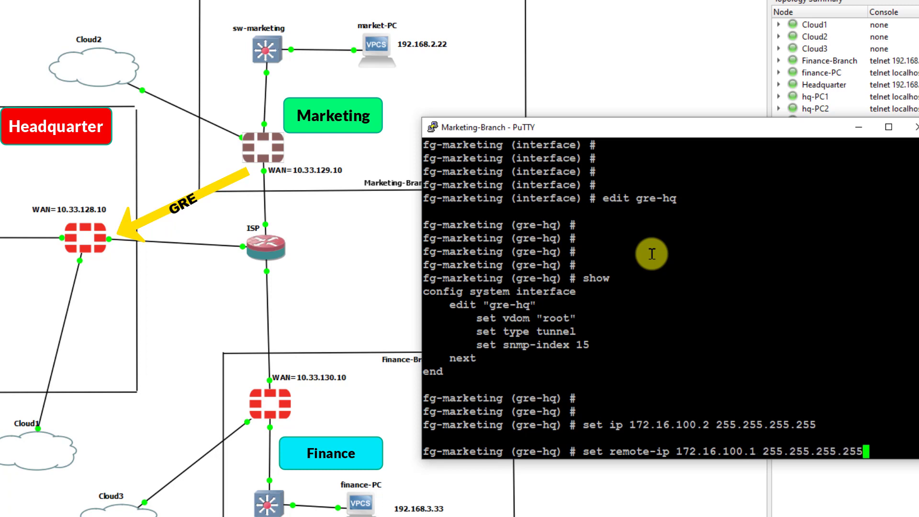
pyautogui.press('Return')
pyautogui.press('Return')
pyautogui.press('Return')
# - Allow ping on gre-hq, set type tunnel, bind it to port10, and save
pyautogui.write('set ')
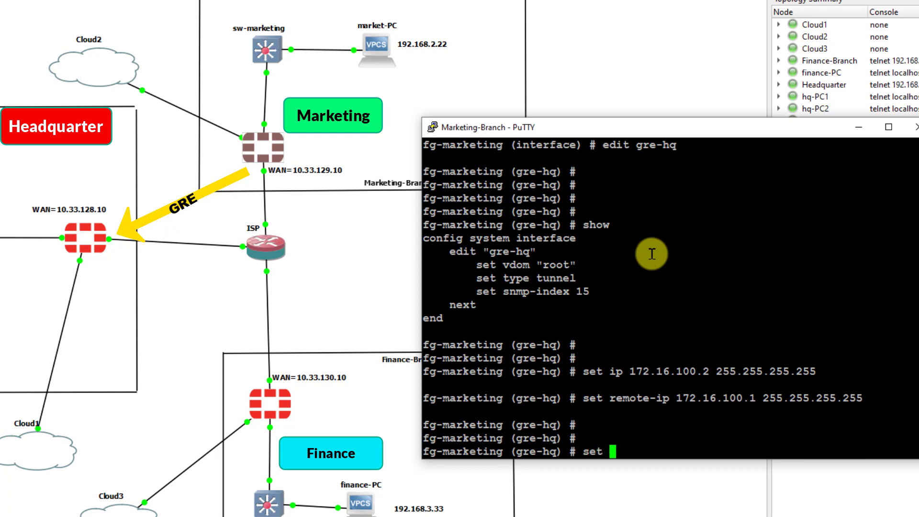
pyautogui.write('all')
pyautogui.press('Tab')
pyautogui.write('ping')
pyautogui.press('Return')
pyautogui.write('set type ')
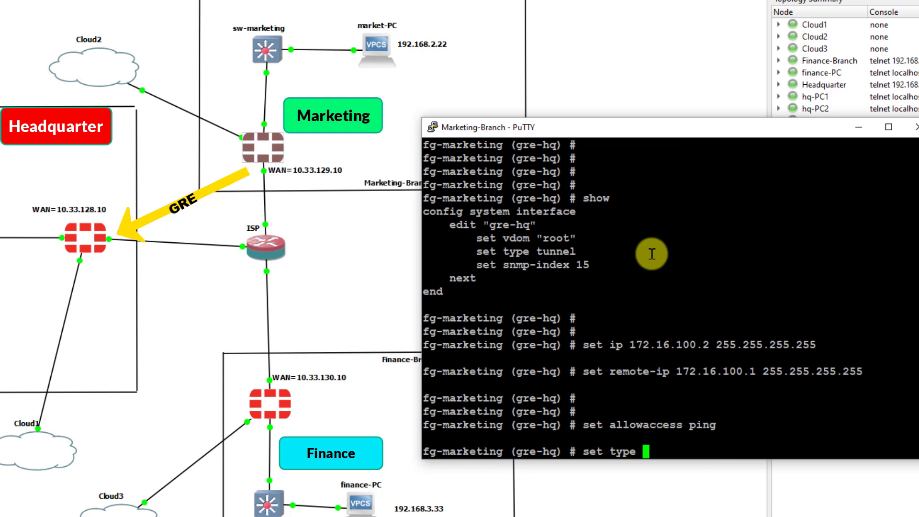
pyautogui.write('tunnel')
pyautogui.press('Return')
pyautogui.press('Return')
pyautogui.press('Return')
pyautogui.press('Return')
pyautogui.press('Return')
pyautogui.write('set interface ')
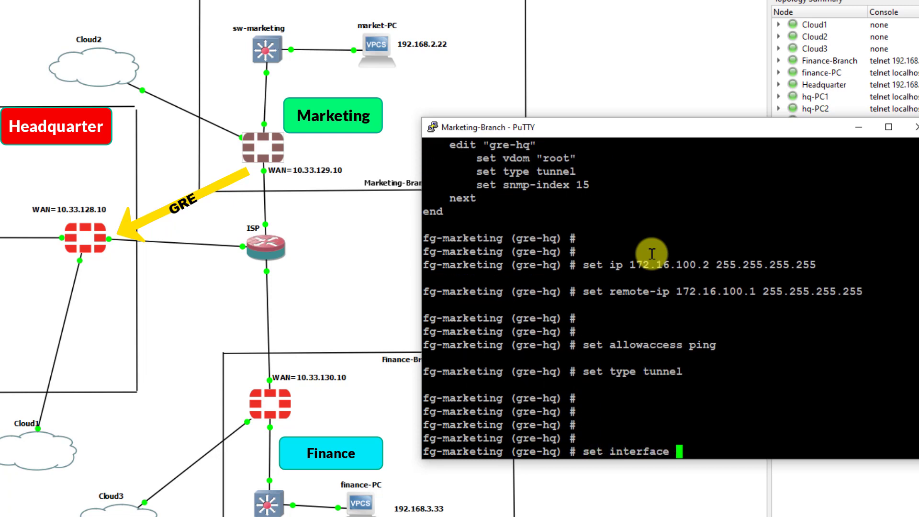
pyautogui.write('port10')
pyautogui.press('Return')
pyautogui.press('Return')
pyautogui.press('Return')
pyautogui.press('Return')
pyautogui.press('Return')
pyautogui.press('Return')
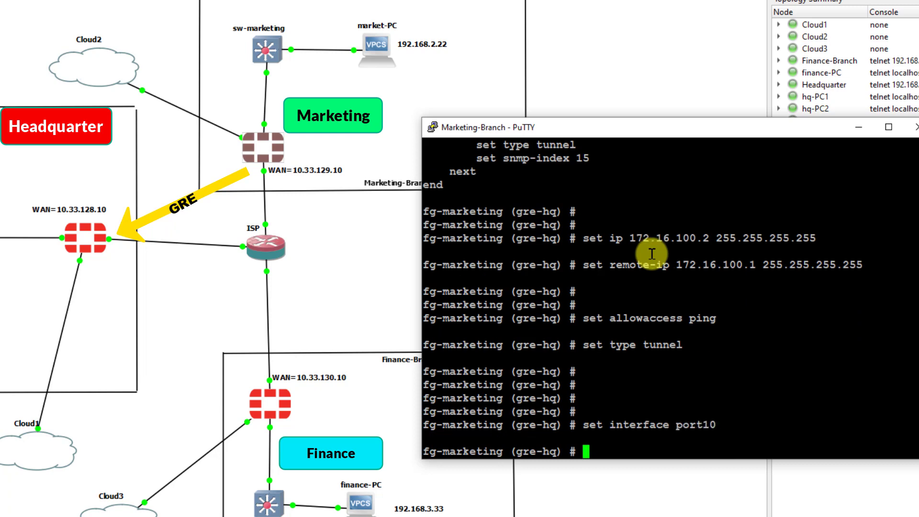
pyautogui.write('next')
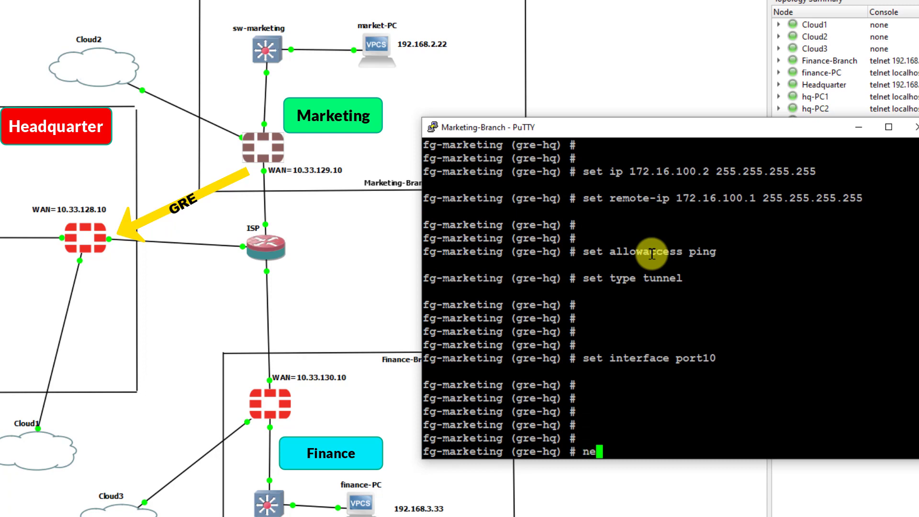
pyautogui.press('Return')
pyautogui.press('Return')
pyautogui.press('Return')
pyautogui.write('end')
pyautogui.press('Return')
pyautogui.press('Return')
pyautogui.press('Return')
pyautogui.press('Return')
pyautogui.press('Return')
pyautogui.press('Return')
pyautogui.press('Return')
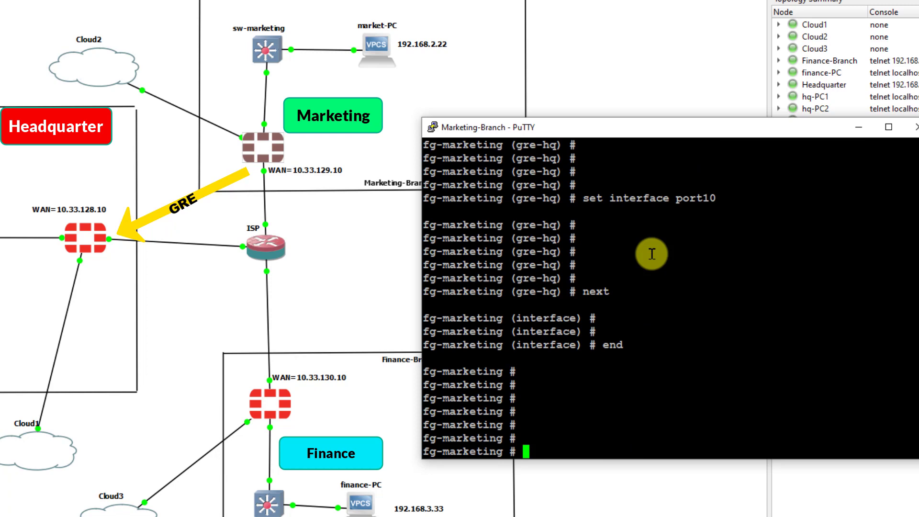
# - Ping the local tunnel address 172.16.100.2 from Marketing, then stop it with Ctrl+C
pyautogui.press('Return')
pyautogui.press('Return')
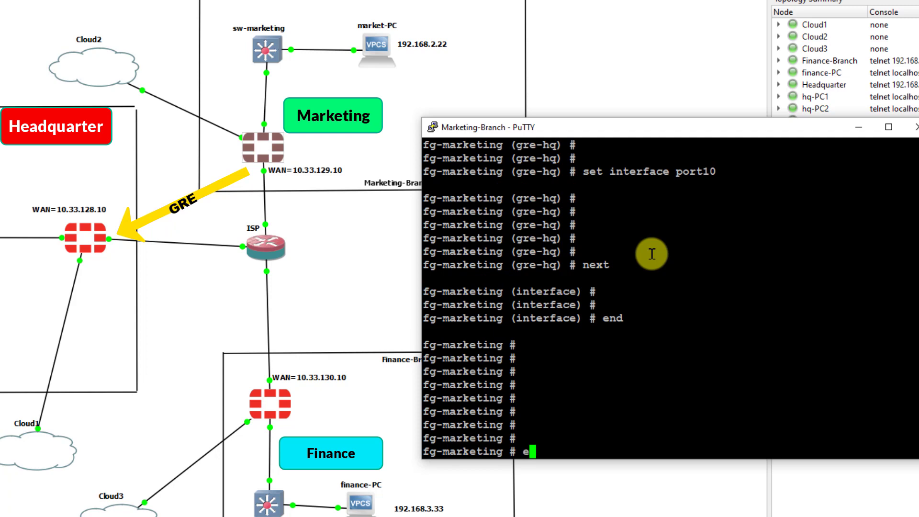
pyautogui.write('exe')
pyautogui.press('Tab')
pyautogui.write('ping 172.')
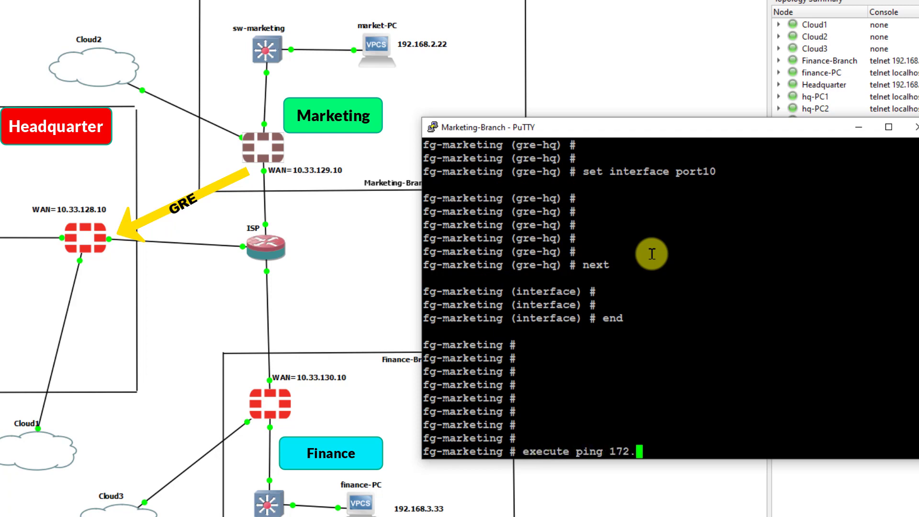
pyautogui.write('16.100.2')
pyautogui.press('Return')
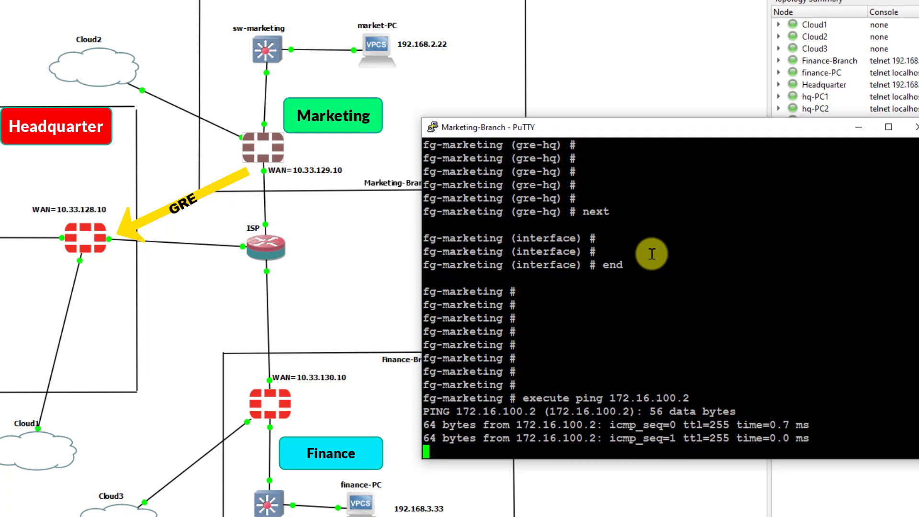
pyautogui.hotkey('ctrl', 'c')
pyautogui.press('Return')
pyautogui.press('Return')
pyautogui.press('Return')
pyautogui.press('Return')
pyautogui.press('Return')
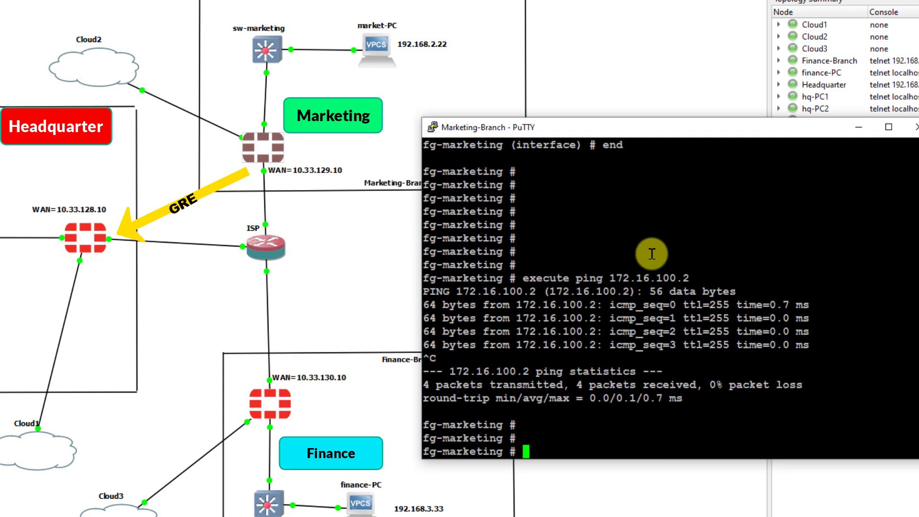
pyautogui.press('Return')
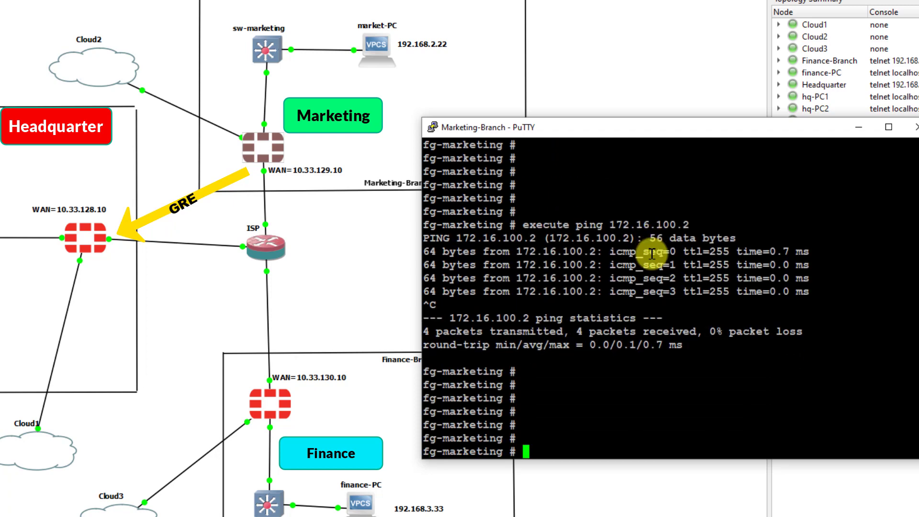
# - Ping HQ's tunnel address 172.16.100.1, getting 5 replies with 0% loss
pyautogui.write('pi')
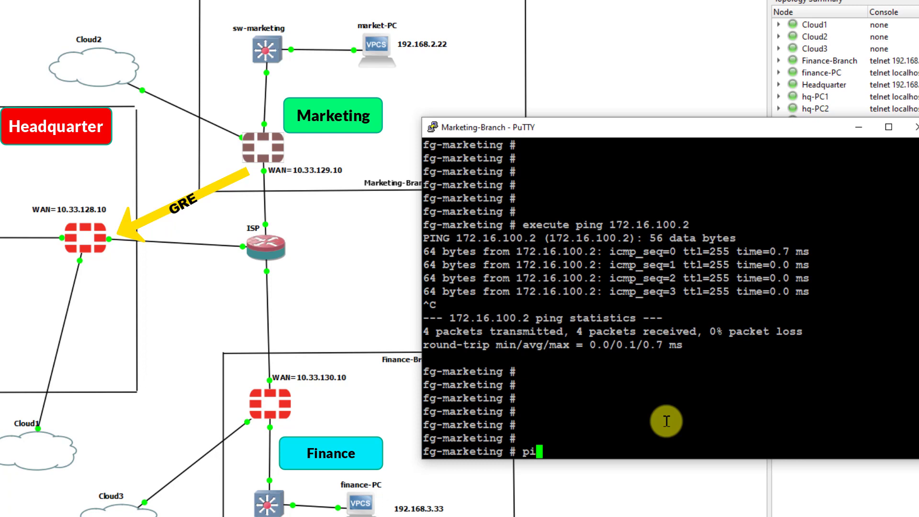
pyautogui.press('BackSpace')
pyautogui.press('BackSpace')
pyautogui.write('exec')
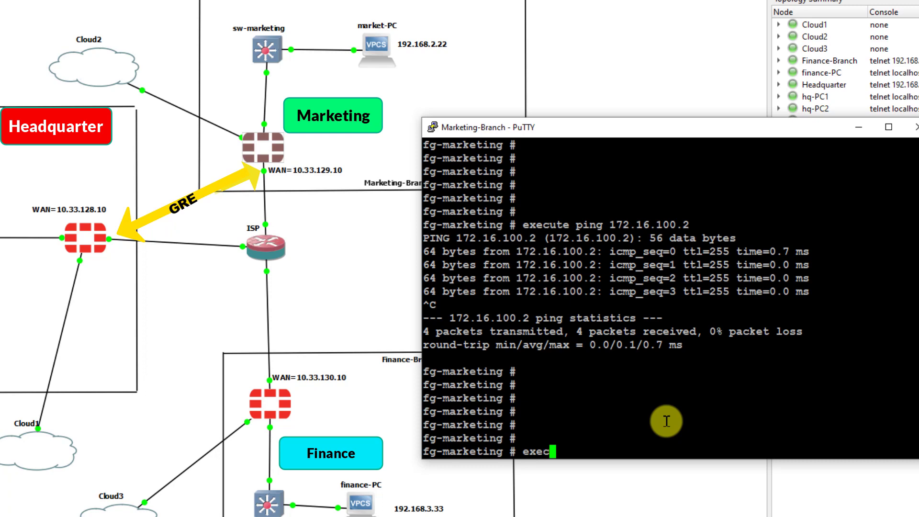
pyautogui.write('ute ping ')
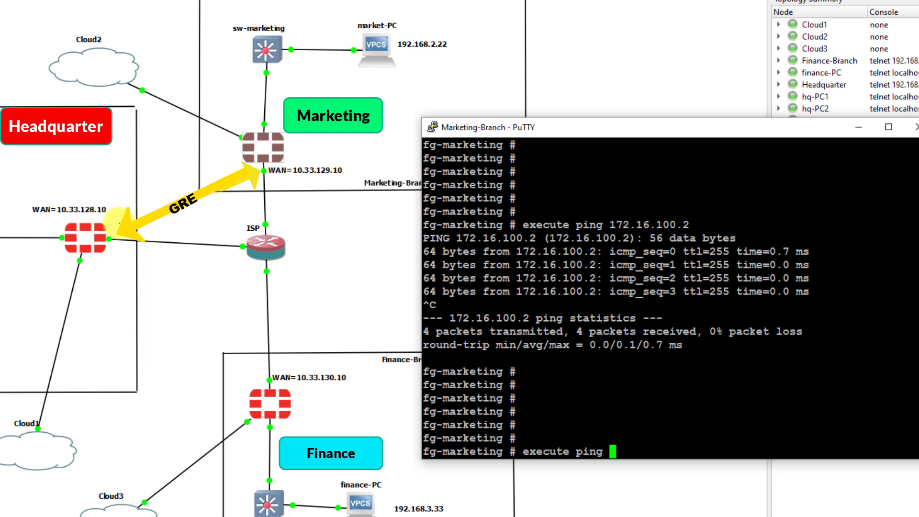
pyautogui.write('172')
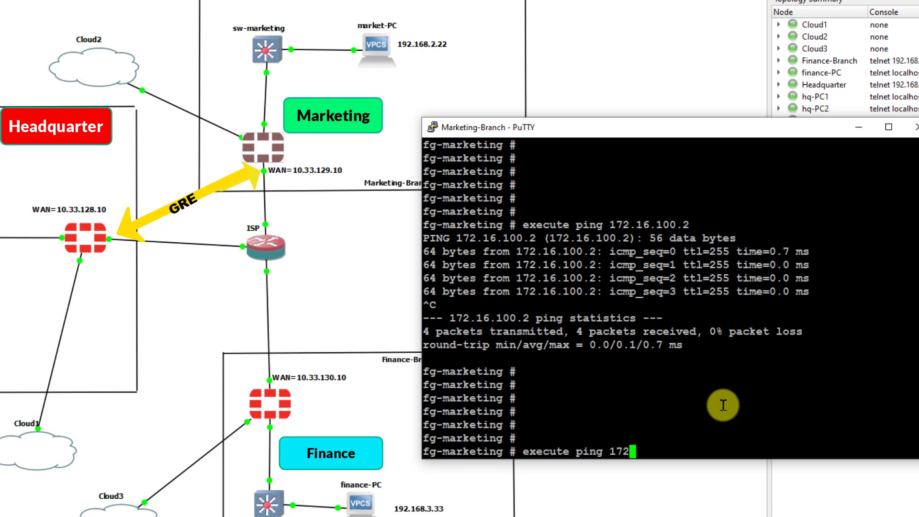
pyautogui.write('.16.100.1')
pyautogui.press('Return')
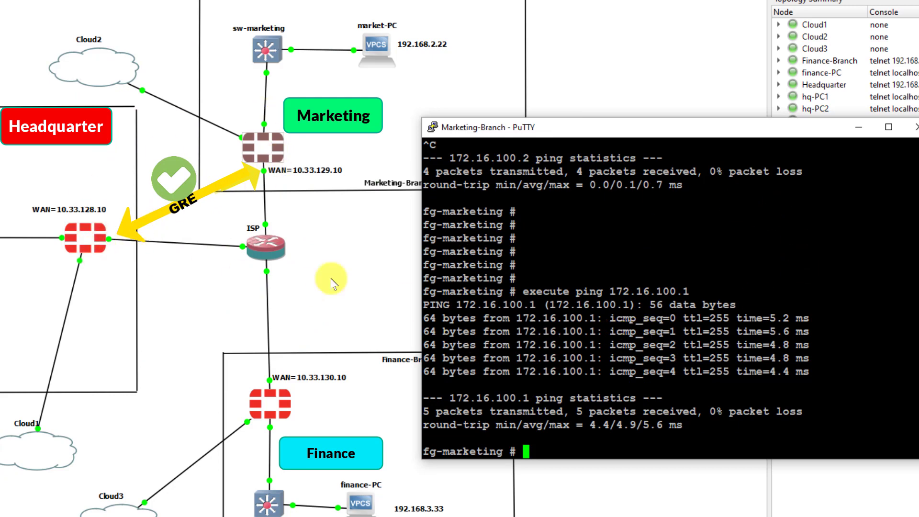
# - Ping 172.16.100.2 from the Headquarter console with 0% loss, then hide the console
pyautogui.doubleClick(82, 254)
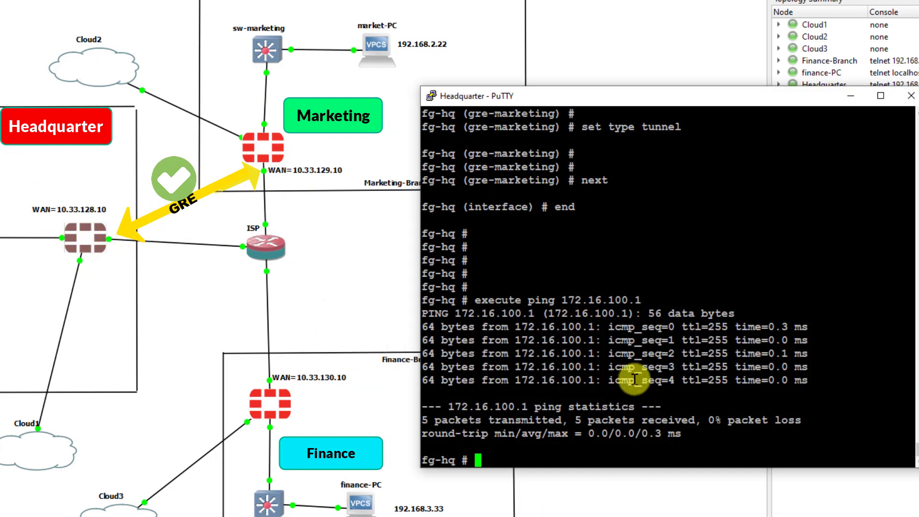
pyautogui.press('Return')
pyautogui.press('Return')
pyautogui.press('Return')
pyautogui.write('execut')
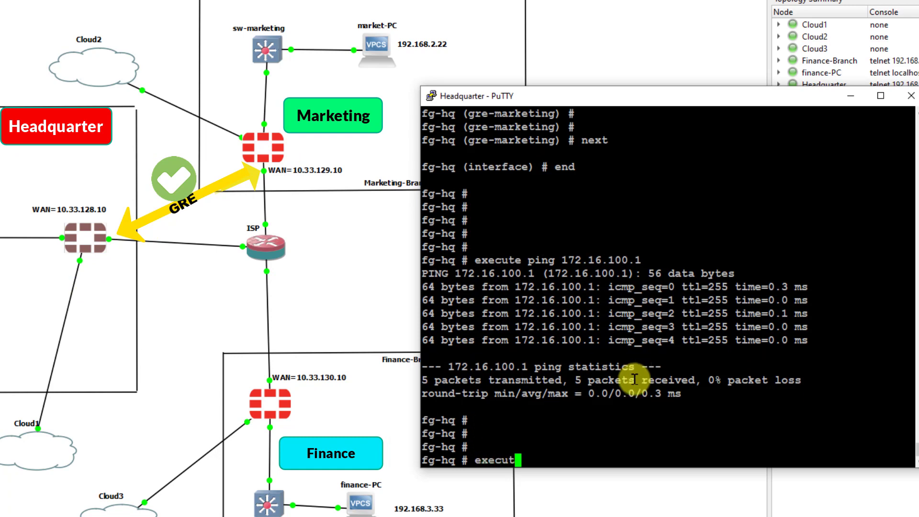
pyautogui.write('e ping ')
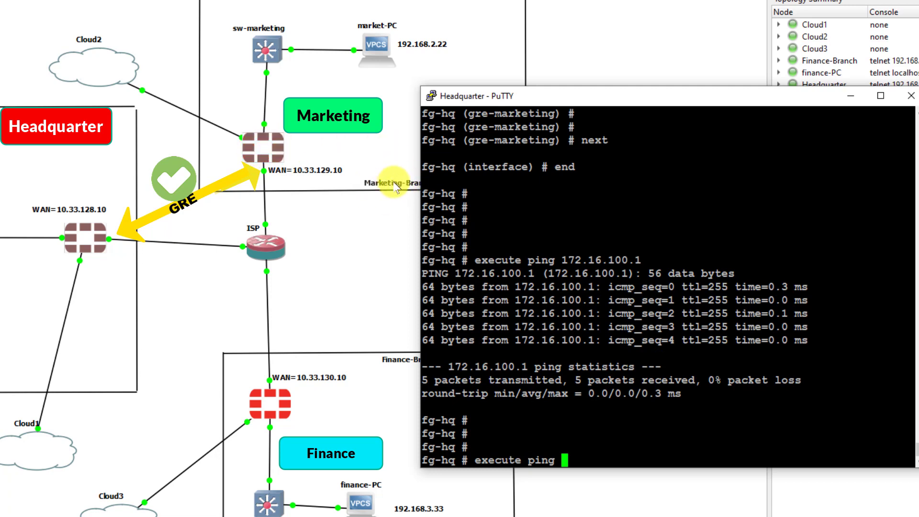
pyautogui.write('172.')
pyautogui.write('16')
pyautogui.write('.110')
pyautogui.press('BackSpace')
pyautogui.press('BackSpace')
pyautogui.write('00.2')
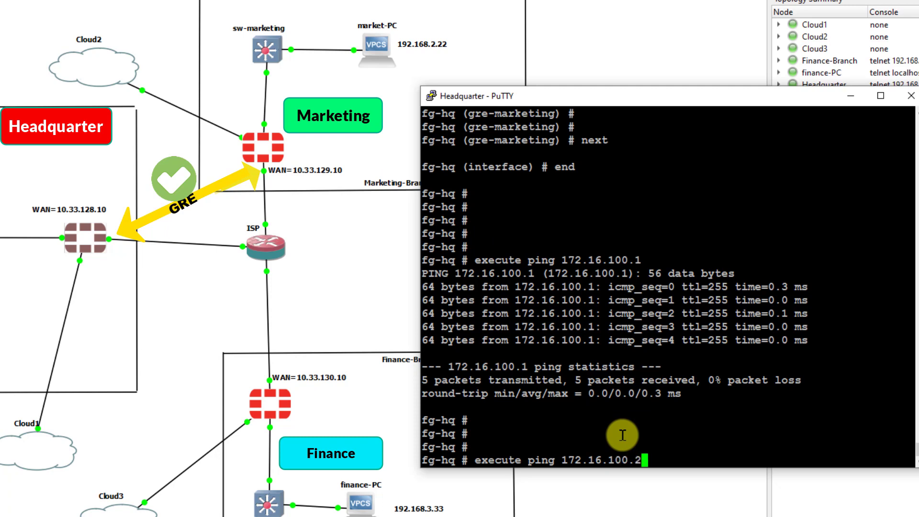
pyautogui.press('Return')
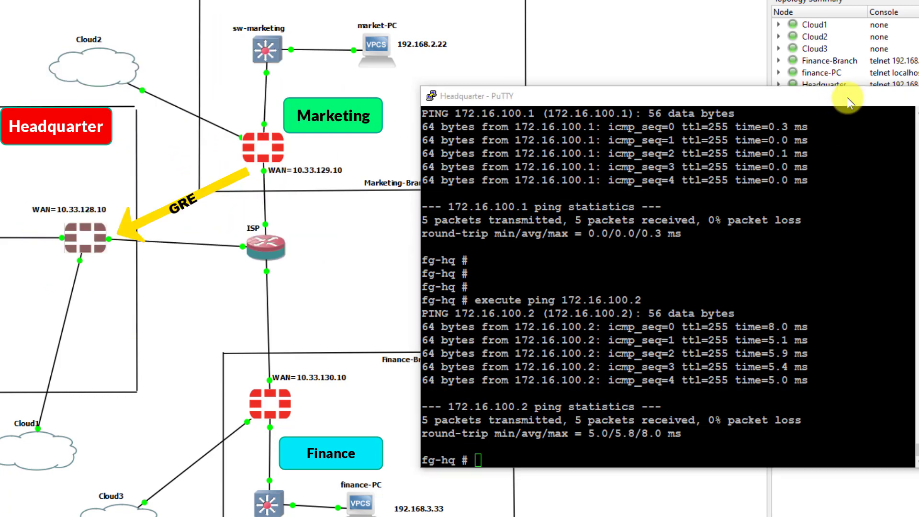
pyautogui.click(849, 97)
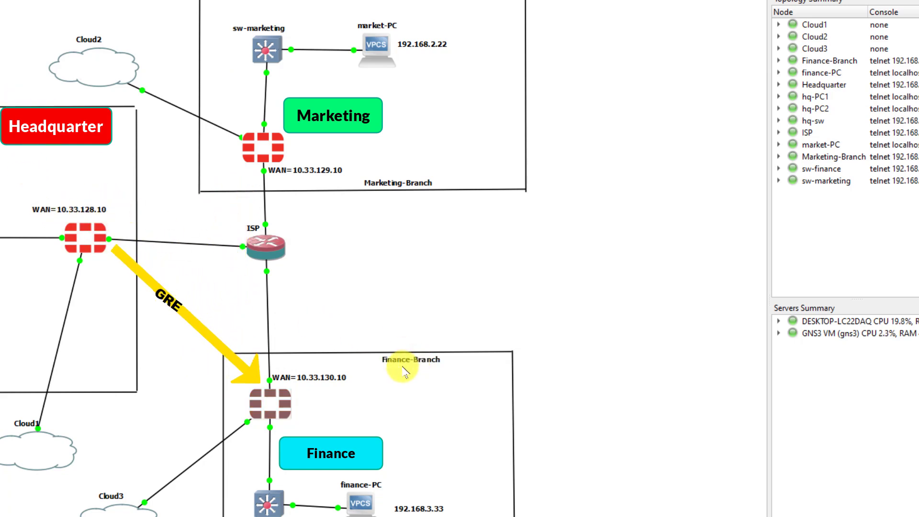
# - In the Headquarter console, create GRE tunnel entry gre-finance under config system gre-tunnel
pyautogui.doubleClick(85, 238)
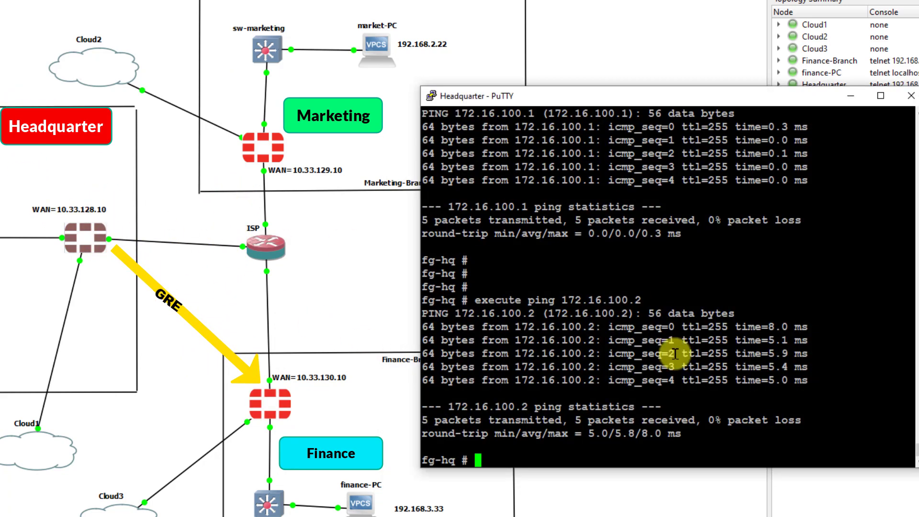
pyautogui.press('Return')
pyautogui.press('Return')
pyautogui.press('Return')
pyautogui.press('Return')
pyautogui.press('Return')
pyautogui.press('Return')
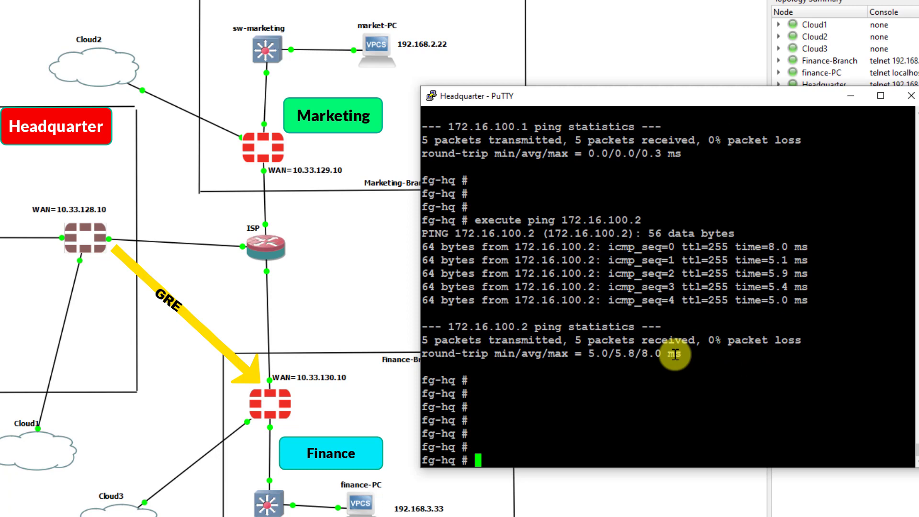
pyautogui.write('config system gre-tunnel')
pyautogui.press('Return')
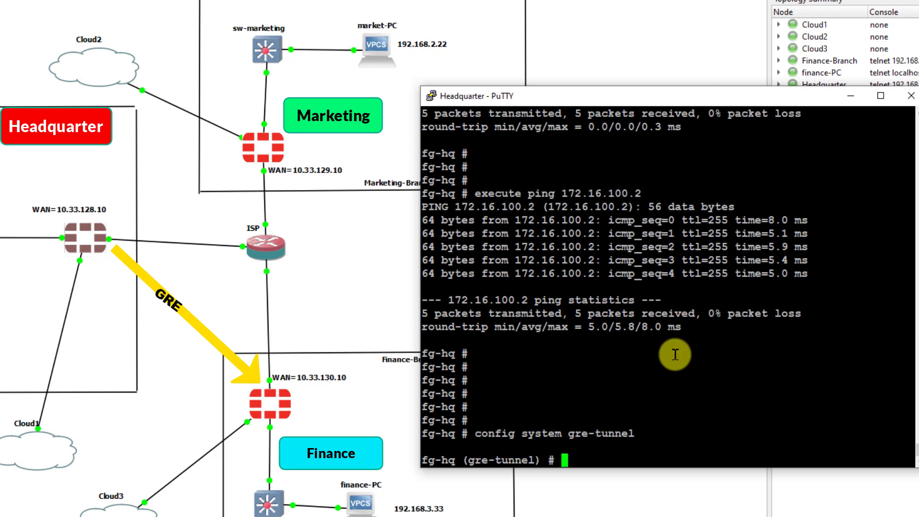
pyautogui.press('Return')
pyautogui.press('Return')
pyautogui.write('edit ')
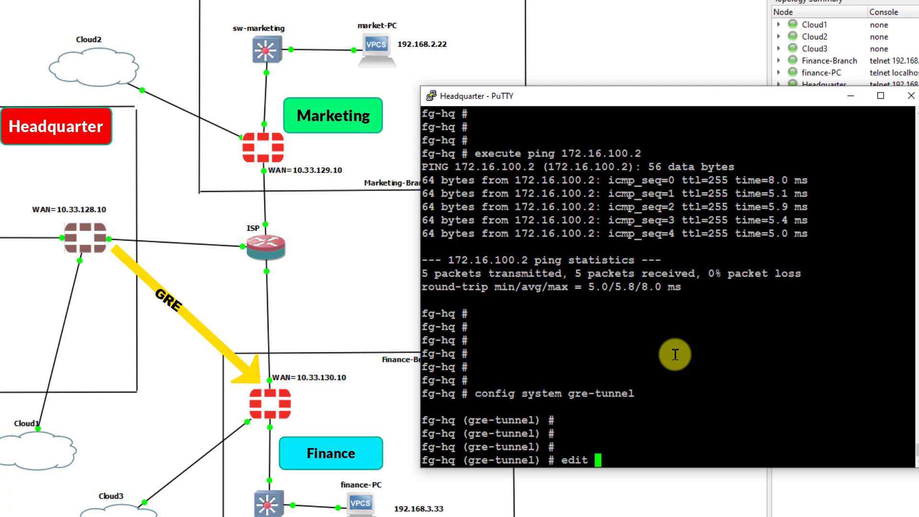
pyautogui.write('gre')
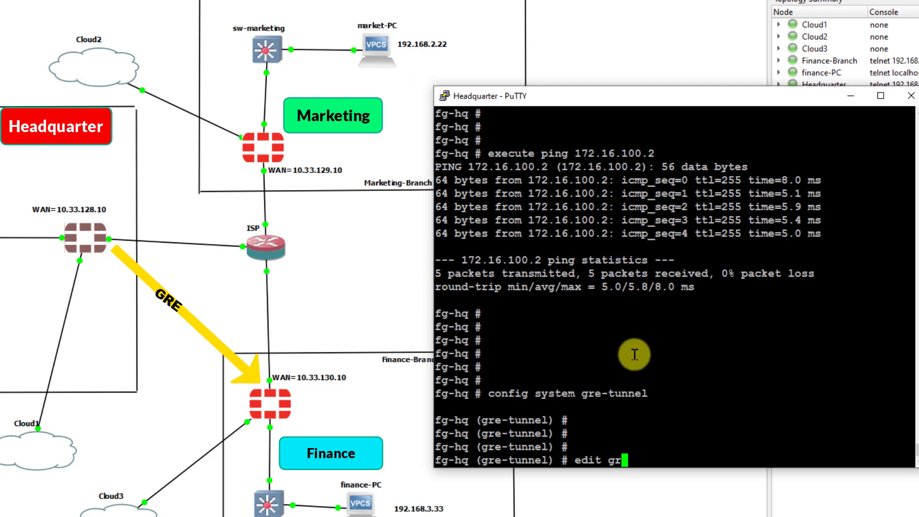
pyautogui.write('-finance')
pyautogui.press('Return')
# - Set remote-gw 10.33.130.10 and local-gw 10.33.128.10, then save the tunnel with next and end
pyautogui.write('set')
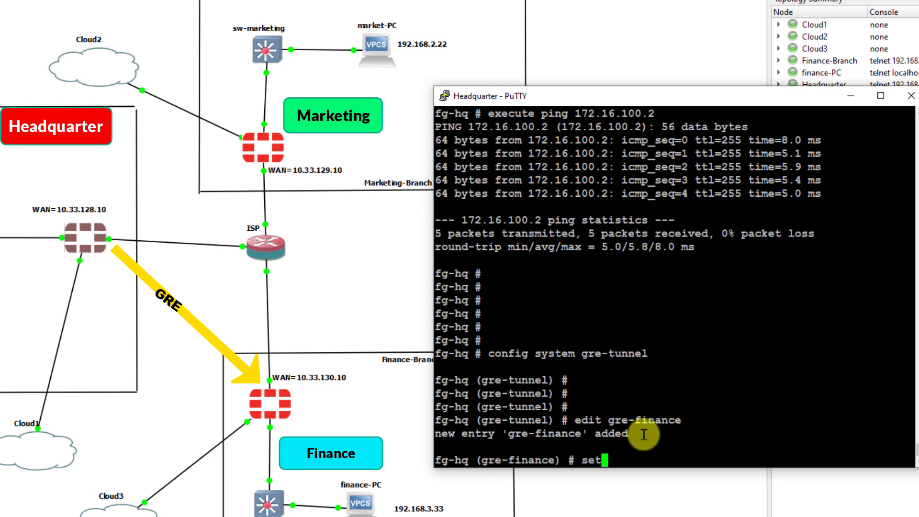
pyautogui.write(' remote-gw ')
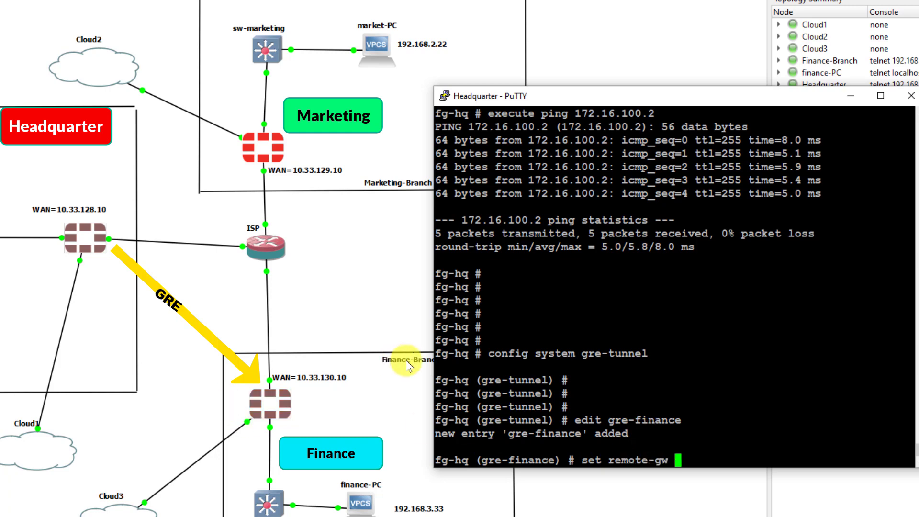
pyautogui.write('10.33.12')
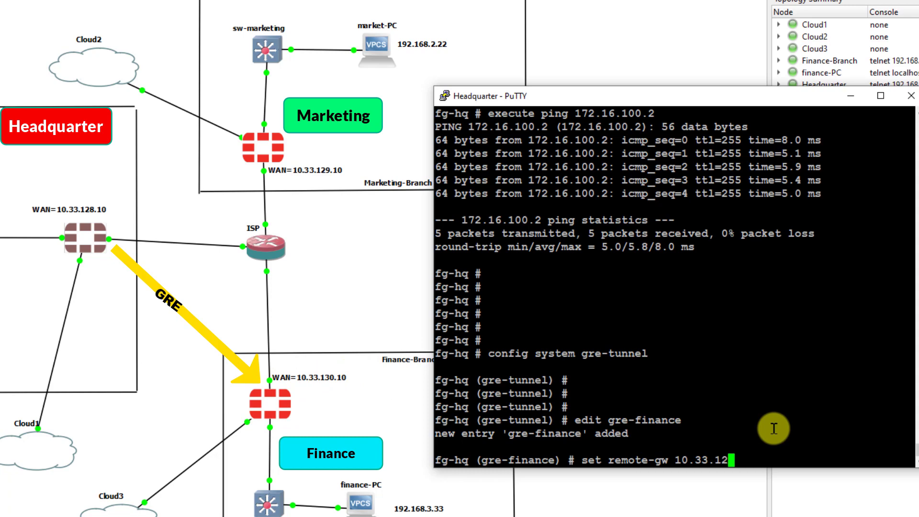
pyautogui.press('BackSpace')
pyautogui.write('30.10')
pyautogui.press('Return')
pyautogui.press('Return')
pyautogui.press('Return')
pyautogui.write('set local-gw ')
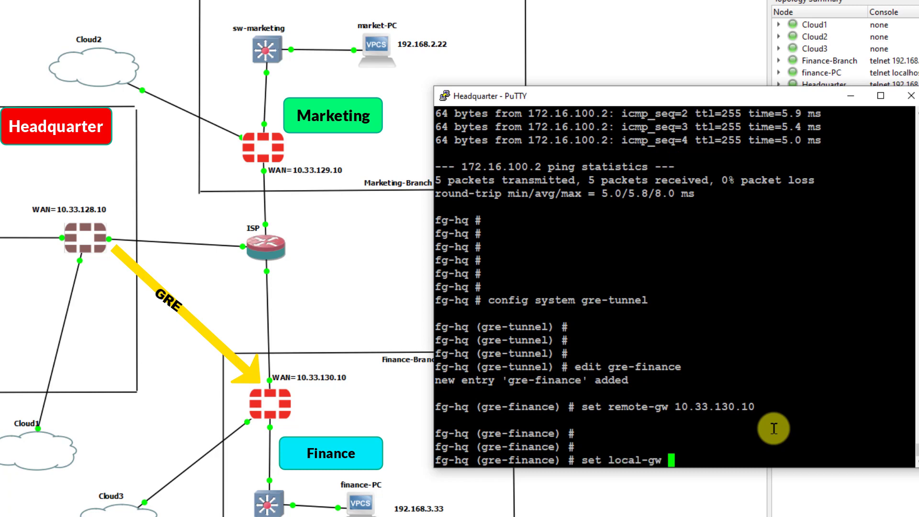
pyautogui.write('10')
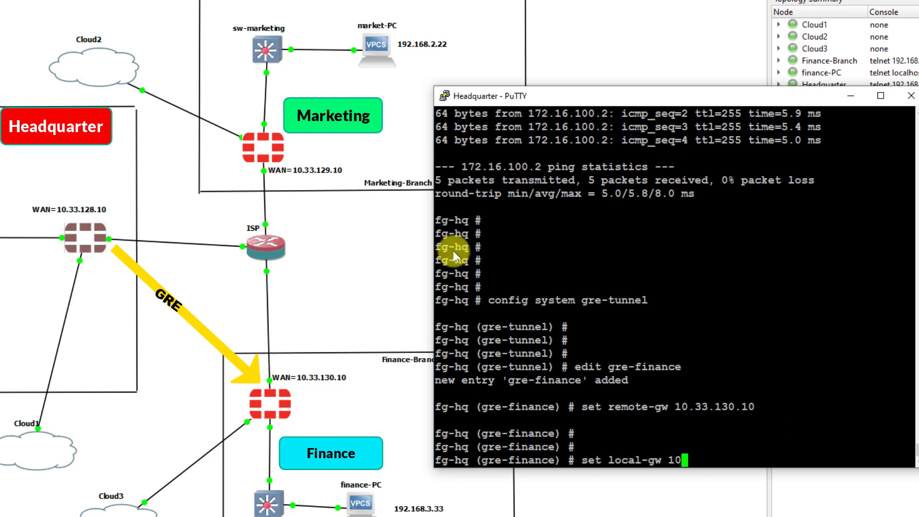
pyautogui.write('.33.')
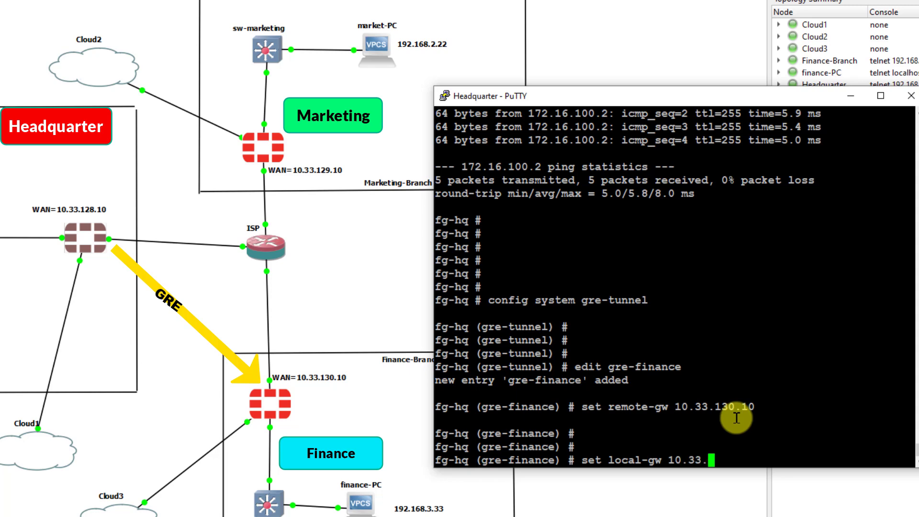
pyautogui.write('128.10')
pyautogui.press('Return')
pyautogui.press('Return')
pyautogui.press('Return')
pyautogui.press('Return')
pyautogui.write('next')
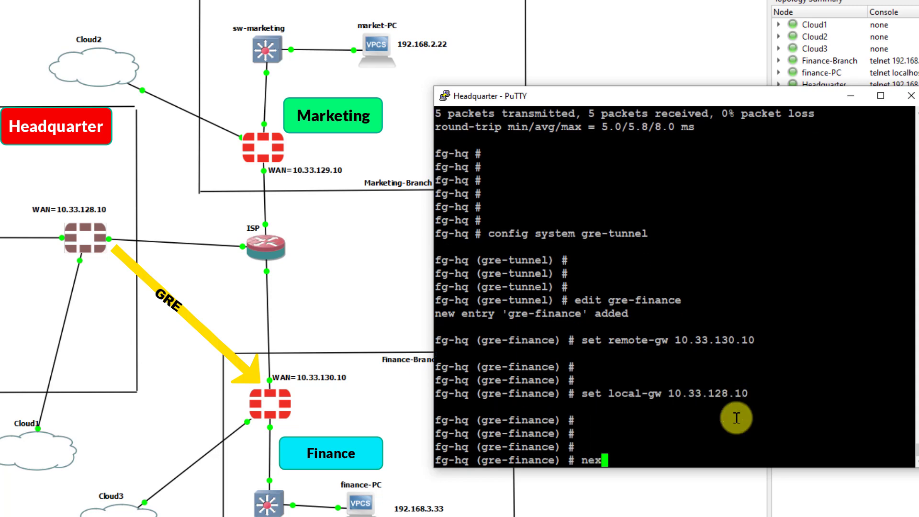
pyautogui.press('Return')
pyautogui.write('end')
pyautogui.press('Return')
pyautogui.press('Return')
pyautogui.press('Return')
pyautogui.press('Return')
pyautogui.press('Return')
pyautogui.press('Return')
pyautogui.press('Return')
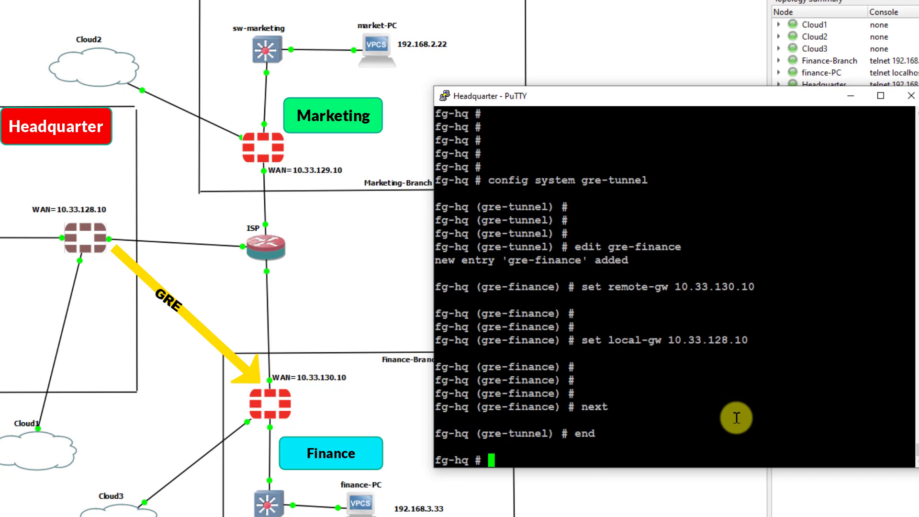
pyautogui.press('Return')
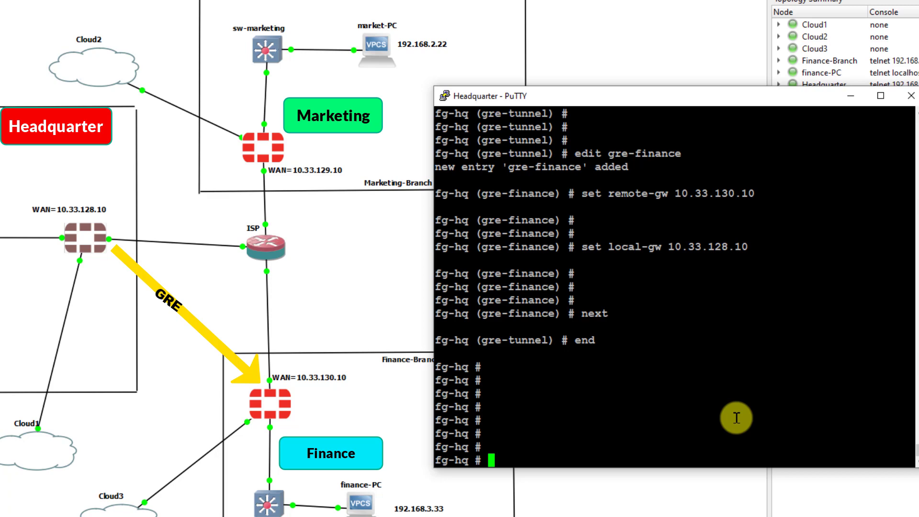
# - Edit interface gre-finance: bind it to port10 with IP 172.16.101.1 255.255.255.255
pyautogui.write('config sy')
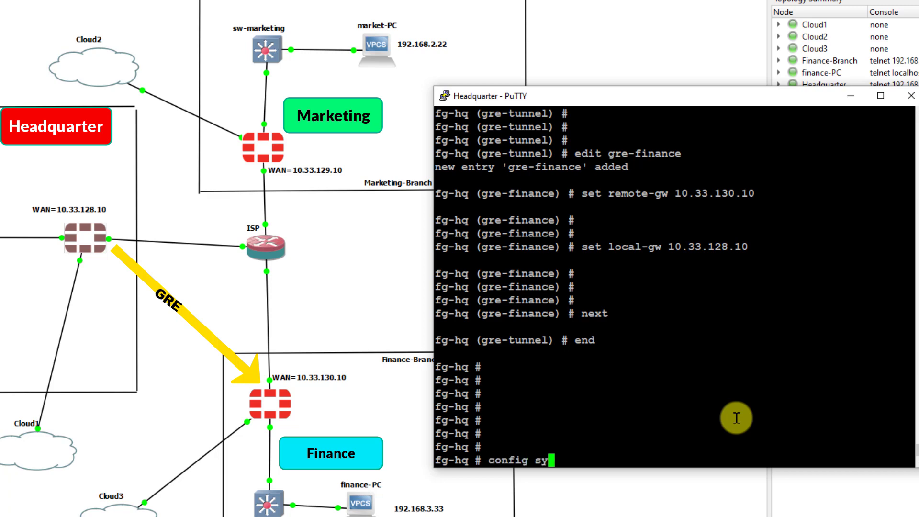
pyautogui.write('s interface')
pyautogui.press('Return')
pyautogui.press('Return')
pyautogui.press('Return')
pyautogui.press('Return')
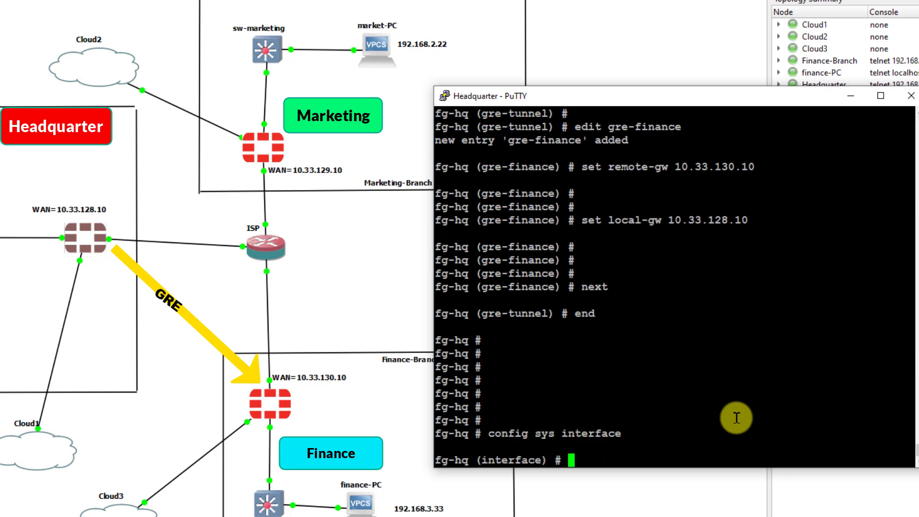
pyautogui.write('edit gre-finance')
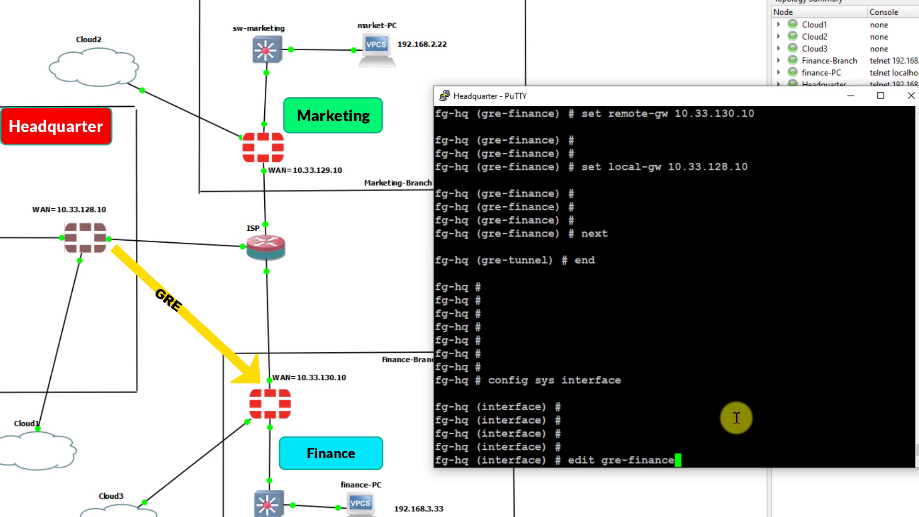
pyautogui.press('Return')
pyautogui.press('Return')
pyautogui.press('Return')
pyautogui.press('Return')
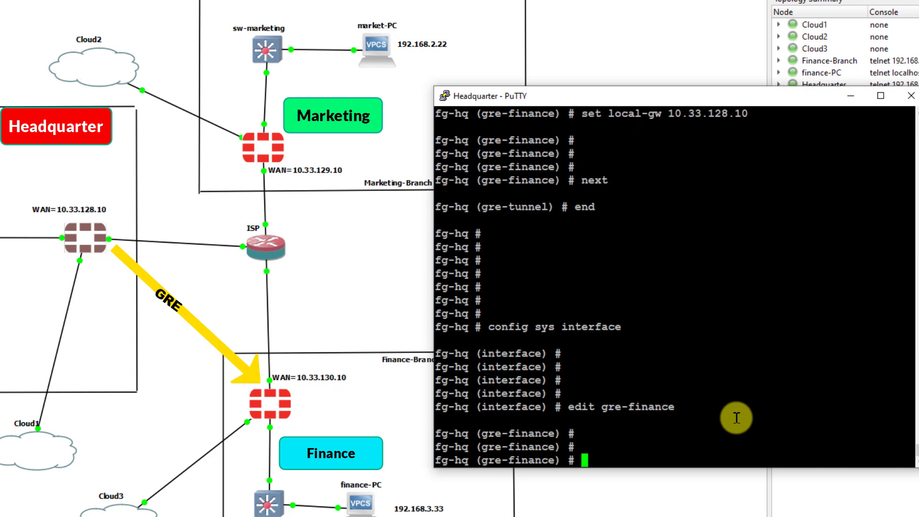
pyautogui.write('set interface port10')
pyautogui.press('Return')
pyautogui.press('Return')
pyautogui.press('Return')
pyautogui.write('set ip ')
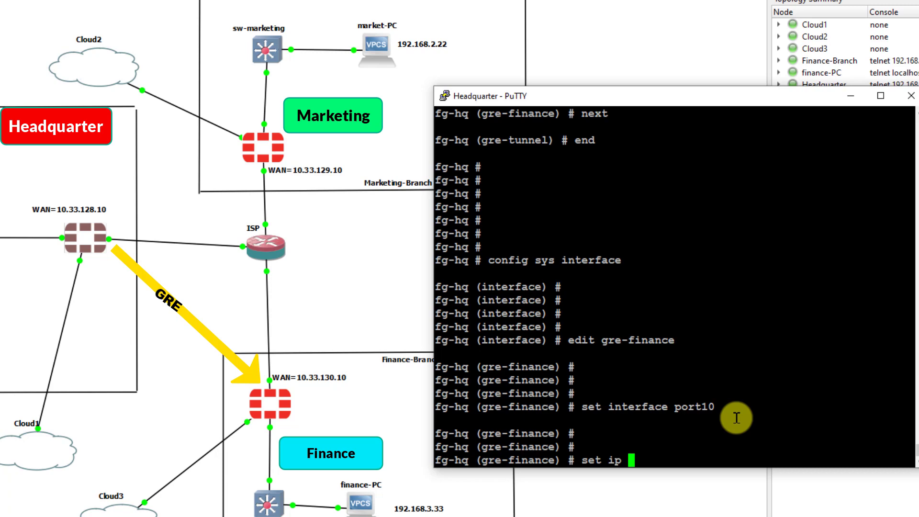
pyautogui.write('172.16.10')
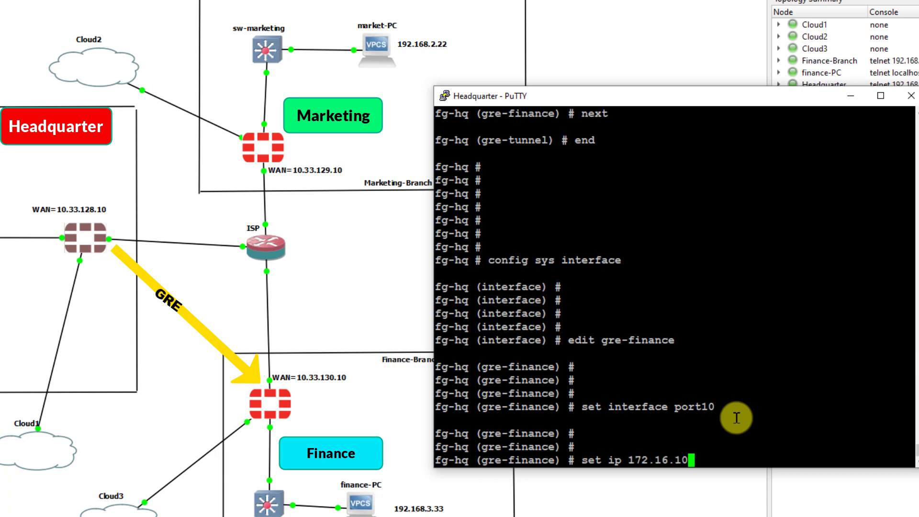
pyautogui.write('1.1 255.25')
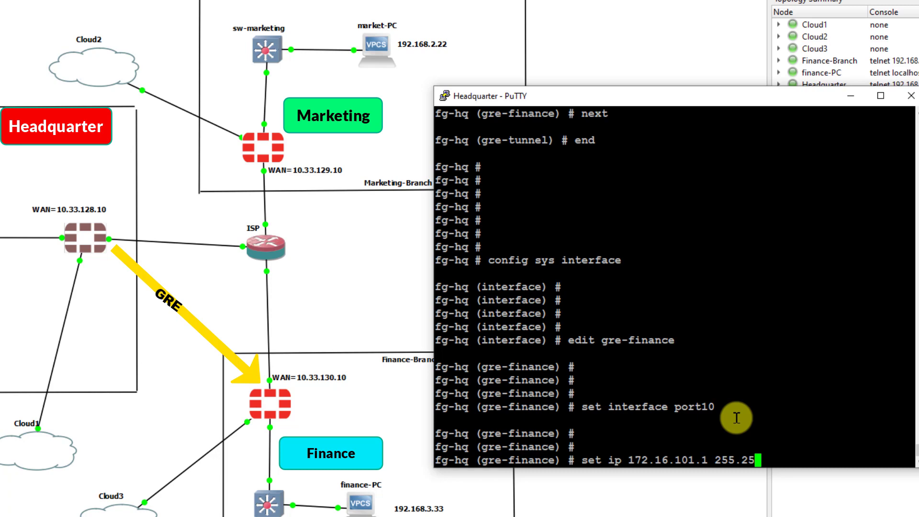
pyautogui.write('5.255.255')
pyautogui.press('Return')
pyautogui.press('Return')
pyautogui.press('Return')
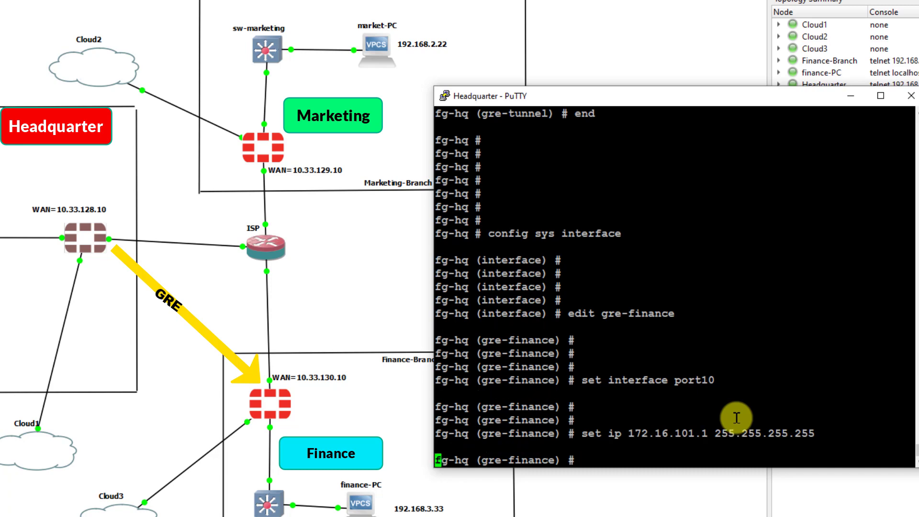
# - Give gre-finance remote-ip 172.16.101.2 255.255.255.255, allowaccess ping and type tunnel
pyautogui.write('set remote-')
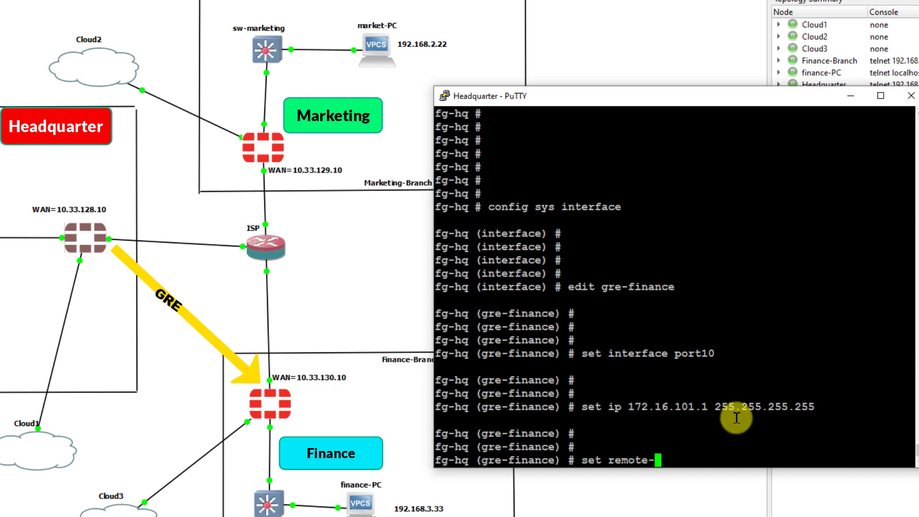
pyautogui.write('ip 1722')
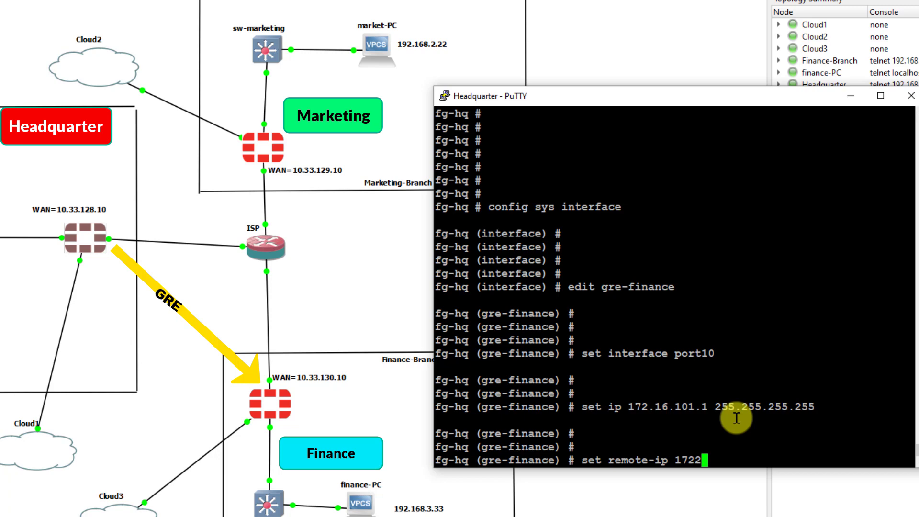
pyautogui.write('.16.101.')
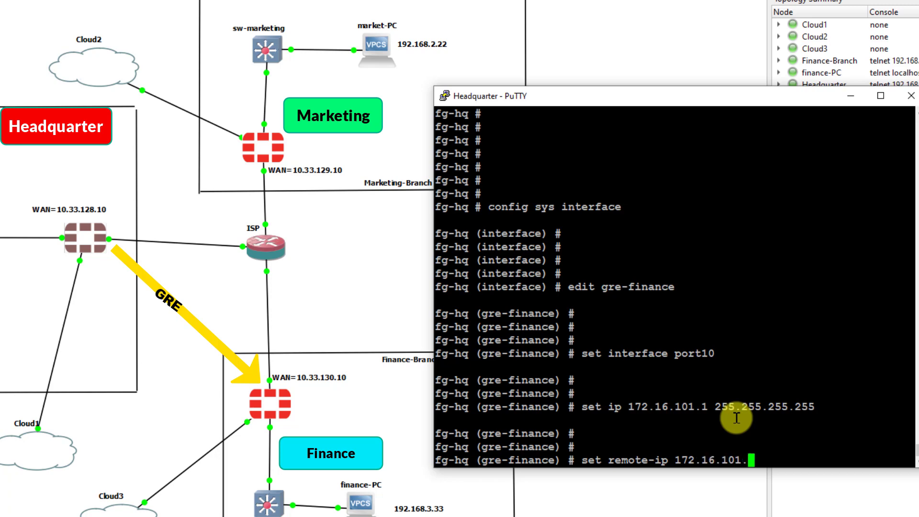
pyautogui.write('2 255..')
pyautogui.press('BackSpace')
pyautogui.write('25')
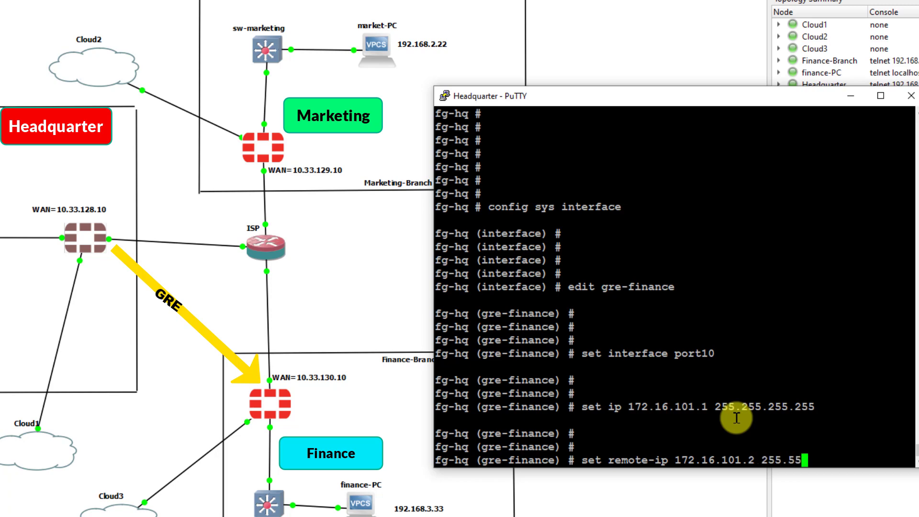
pyautogui.write('5.255.255')
pyautogui.press('Return')
pyautogui.press('Return')
pyautogui.press('Return')
pyautogui.press('Return')
pyautogui.press('Return')
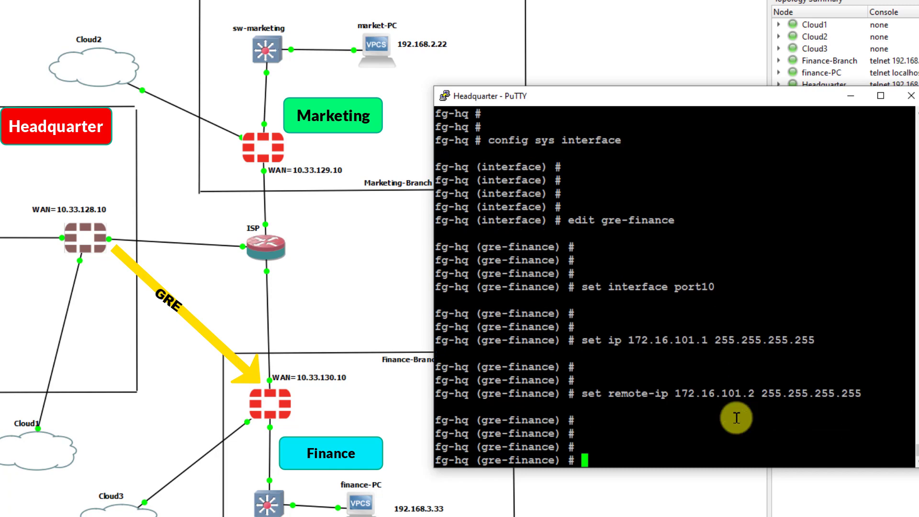
pyautogui.write('set allo')
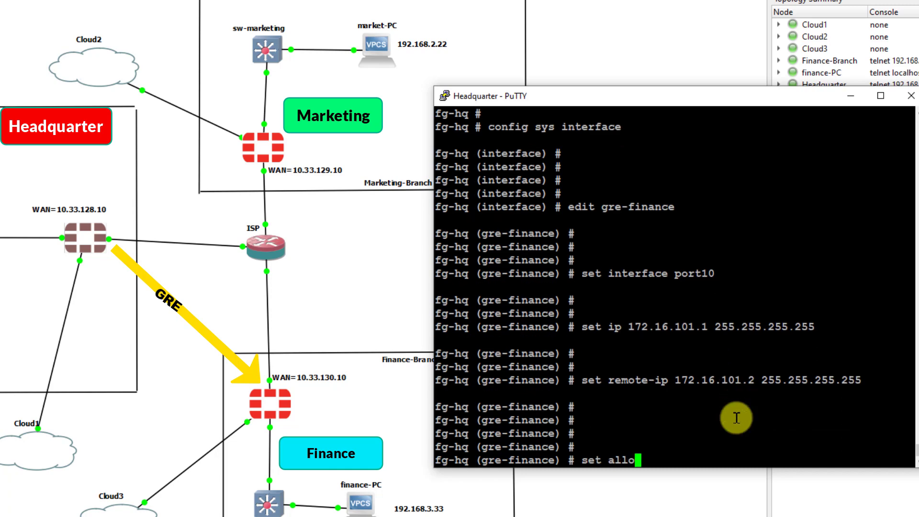
pyautogui.write('waccess ping')
pyautogui.press('Return')
pyautogui.press('Return')
pyautogui.press('Return')
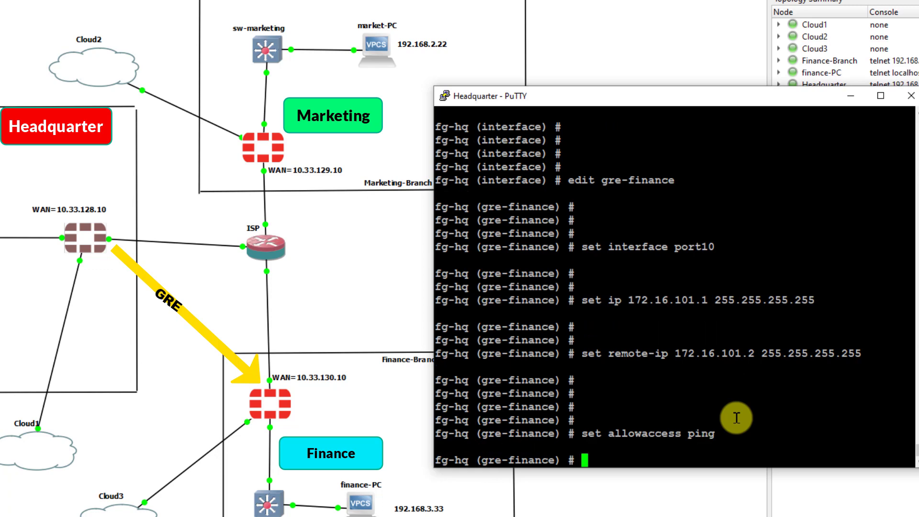
pyautogui.write('set ')
pyautogui.write('tu')
pyautogui.write('pre')
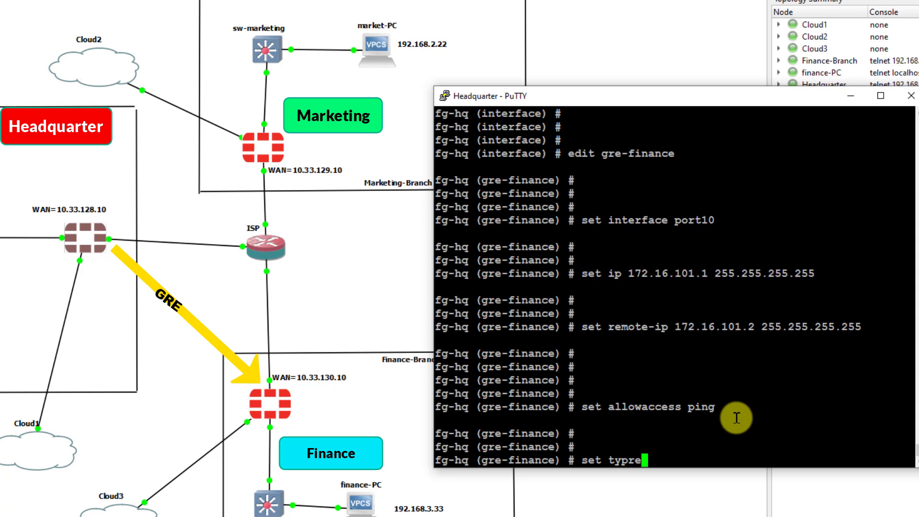
pyautogui.press('BackSpace')
pyautogui.press('BackSpace')
pyautogui.write('e tunnel')
pyautogui.press('Return')
pyautogui.press('Return')
pyautogui.press('Return')
pyautogui.press('Return')
pyautogui.press('Return')
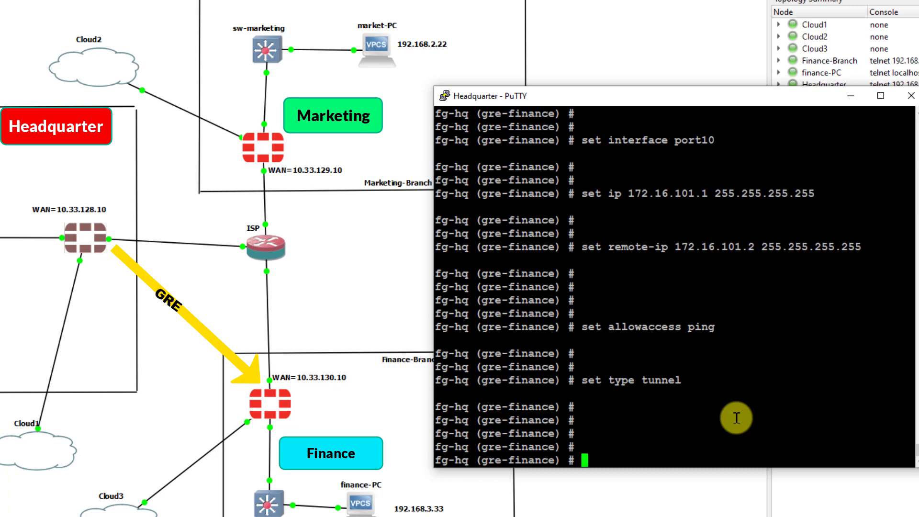
# - Save the gre-finance interface with next and end, then run execute ping 172.16.101.1
pyautogui.write('nne')
pyautogui.press('BackSpace')
pyautogui.write('ext')
pyautogui.press('Return')
pyautogui.write('end')
pyautogui.press('Return')
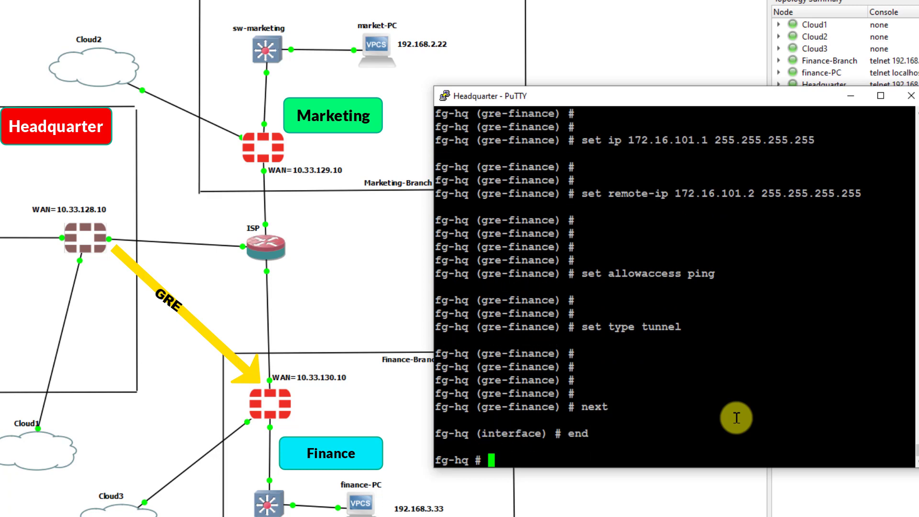
pyautogui.press('Return')
pyautogui.press('Return')
pyautogui.press('Return')
pyautogui.press('Return')
pyautogui.press('Return')
pyautogui.press('Return')
pyautogui.press('Return')
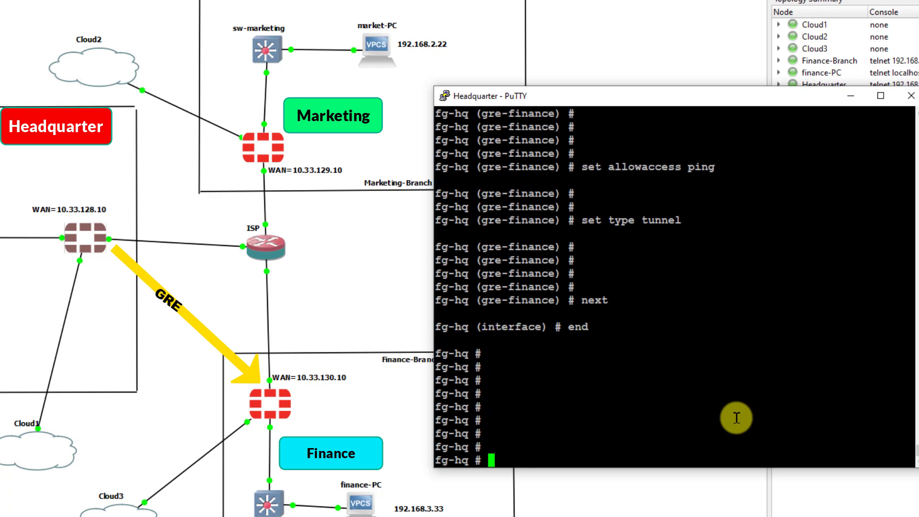
pyautogui.write('execute ping 172.16.10.')
pyautogui.press('BackSpace')
pyautogui.write('1.1')
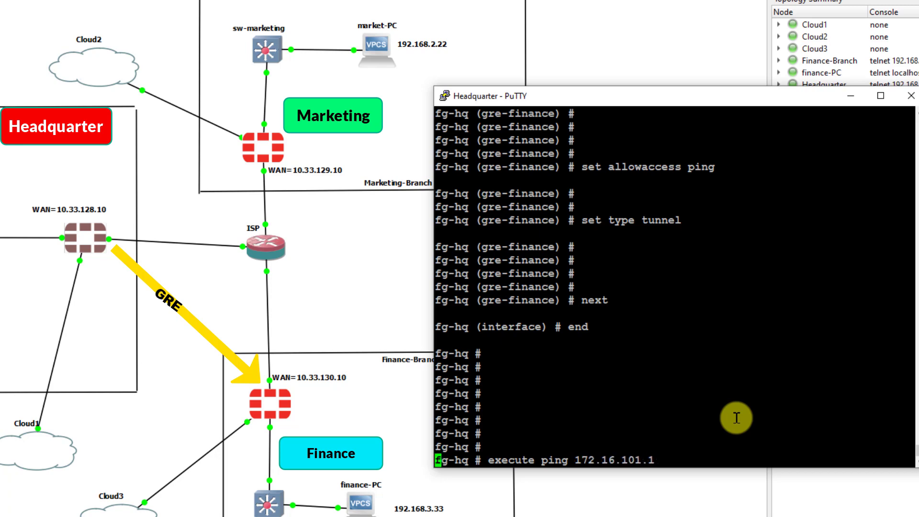
pyautogui.press('Return')
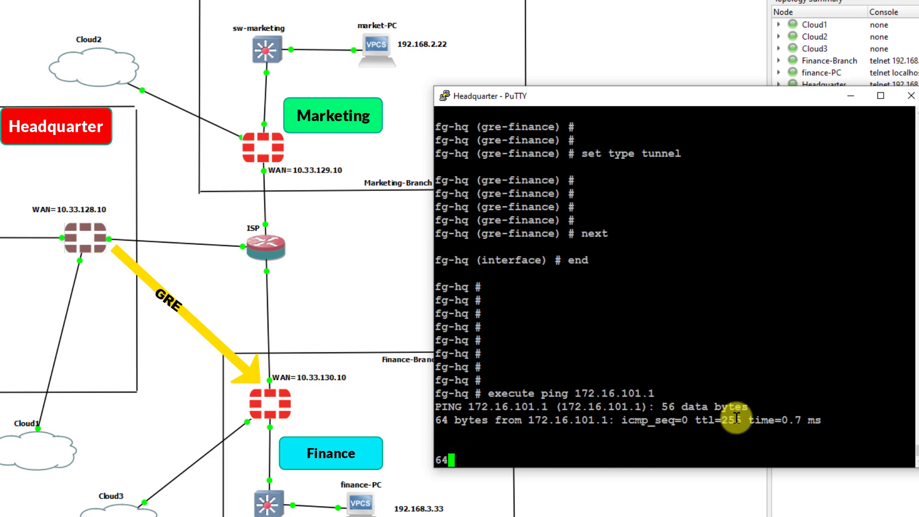
# - Open the Finance-Branch console, log in as admin with the password, and narrow the window
pyautogui.doubleClick(268, 403)
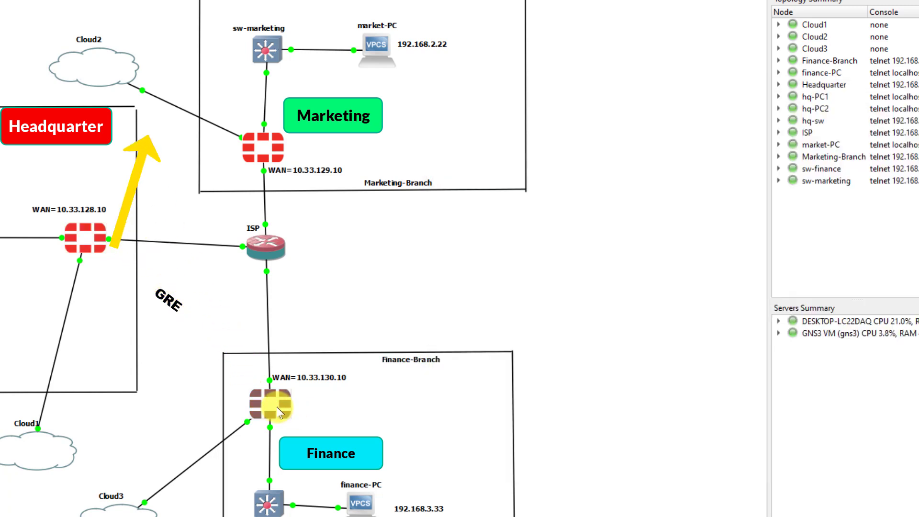
pyautogui.write('admin')
pyautogui.press('Return')
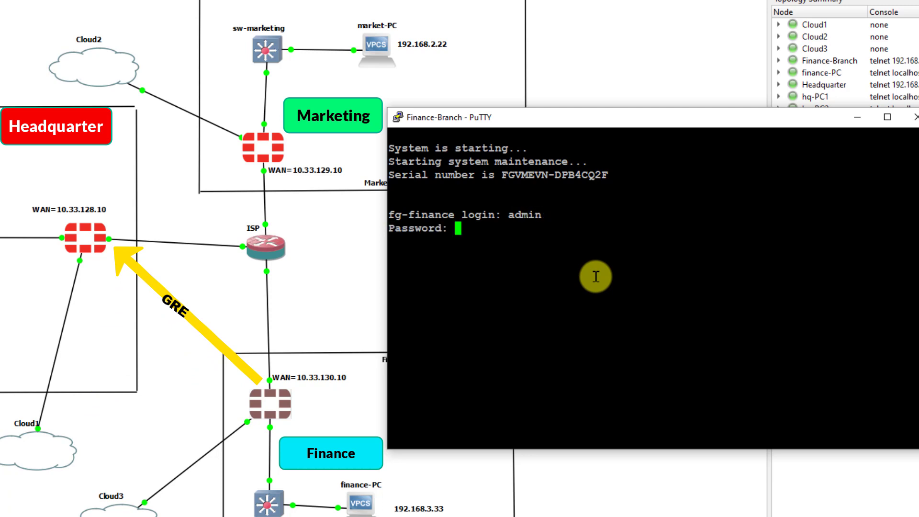
pyautogui.press('Return')
pyautogui.press('Return')
pyautogui.press('Return')
pyautogui.press('Return')
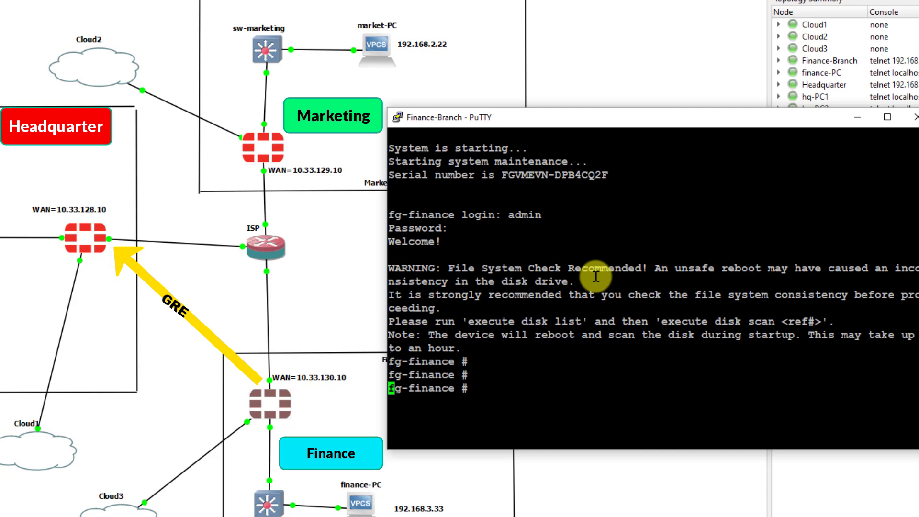
pyautogui.moveTo(388, 263); pyautogui.dragTo(446, 290)
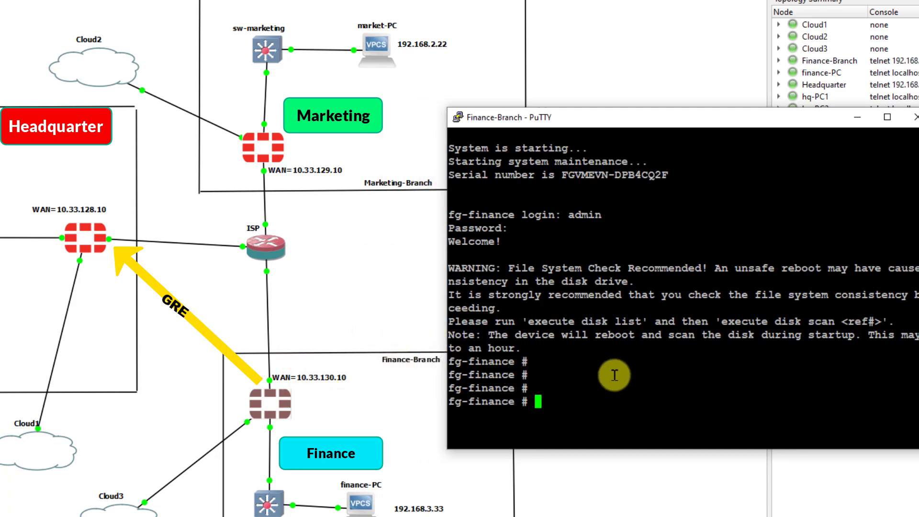
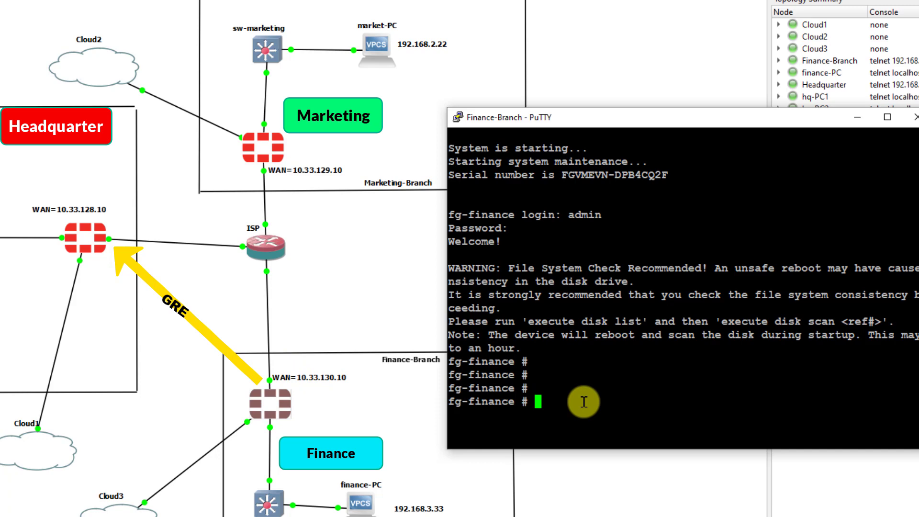
# - Enter config sys gre-tunnel and create the tunnel entry gre-hq
pyautogui.write('config sys fre')
pyautogui.press('BackSpace')
pyautogui.press('BackSpace')
pyautogui.press('BackSpace')
pyautogui.write('gre-tunnel')
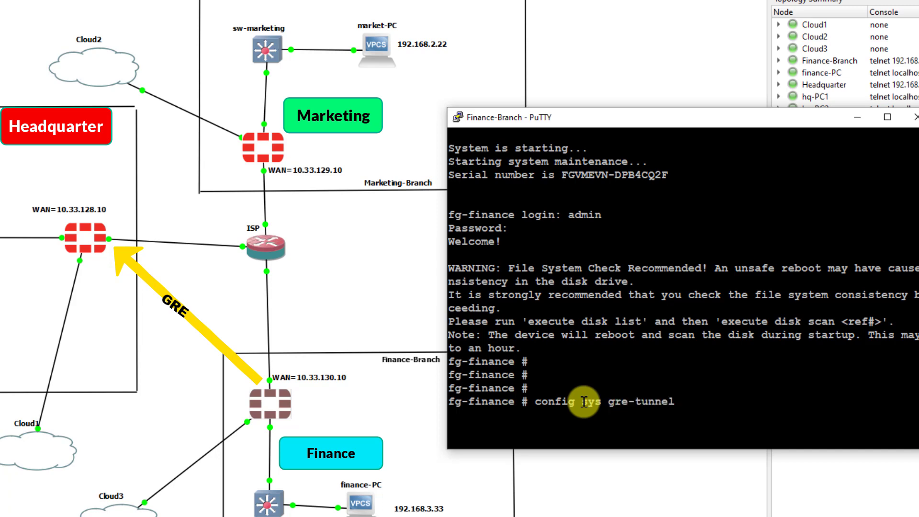
pyautogui.press('Return')
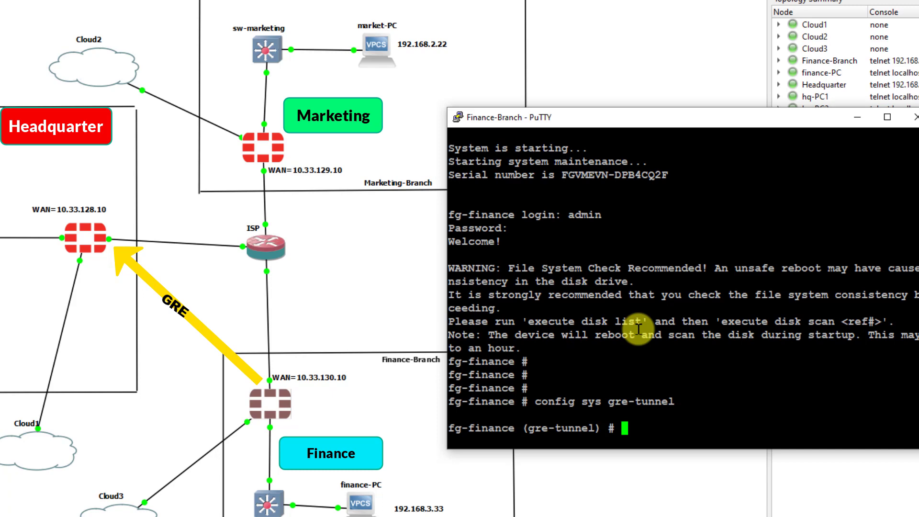
pyautogui.write('edit gre-hq')
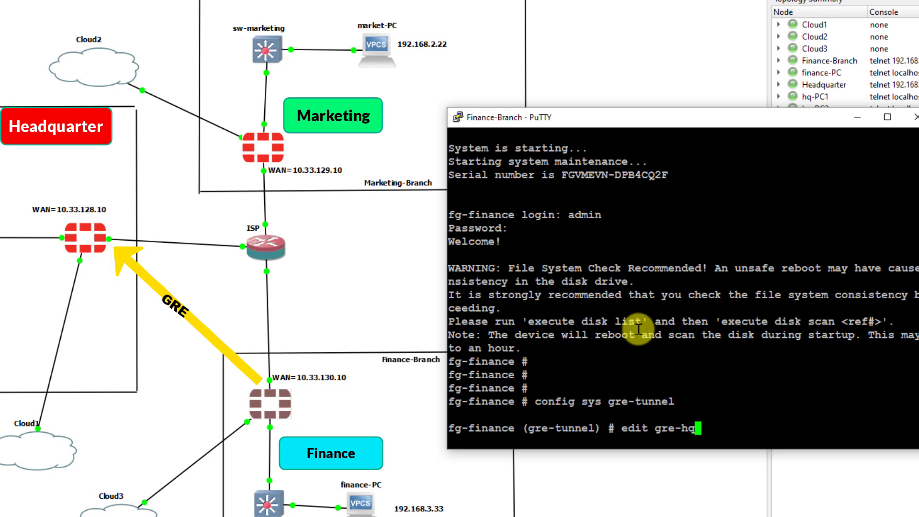
pyautogui.moveTo(437, 338); pyautogui.dragTo(431, 338)
pyautogui.press('Return')
pyautogui.press('Return')
pyautogui.press('Return')
pyautogui.press('Return')
pyautogui.press('Return')
# - Give gre-hq remote-gw 10.33.128.10 and local-gw 10.33.130.10, then save with next and end
pyautogui.write('set remote-gw ')
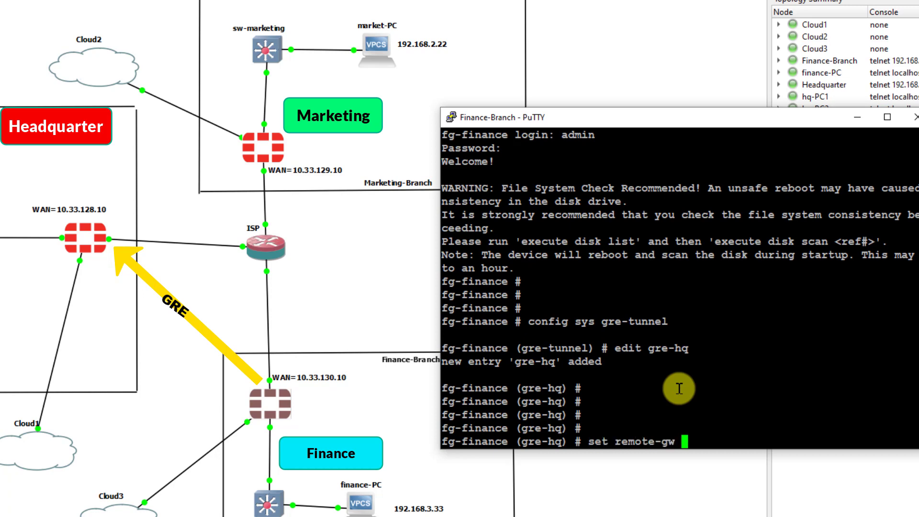
pyautogui.write('10.33.128.10')
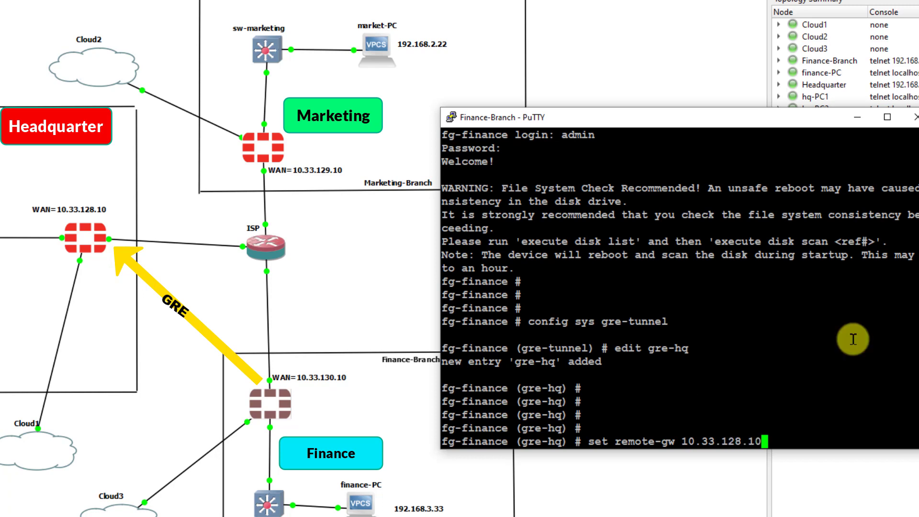
pyautogui.press('Return')
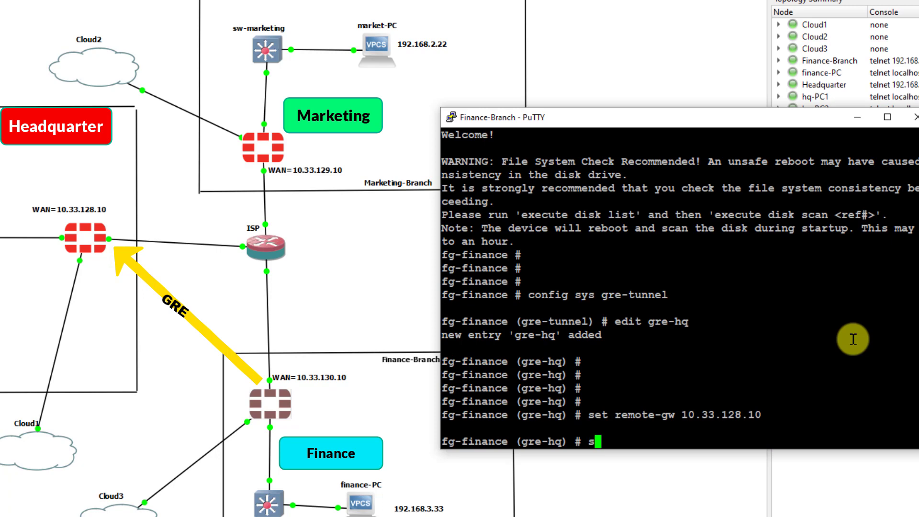
pyautogui.write('set local-gw 10.33.12')
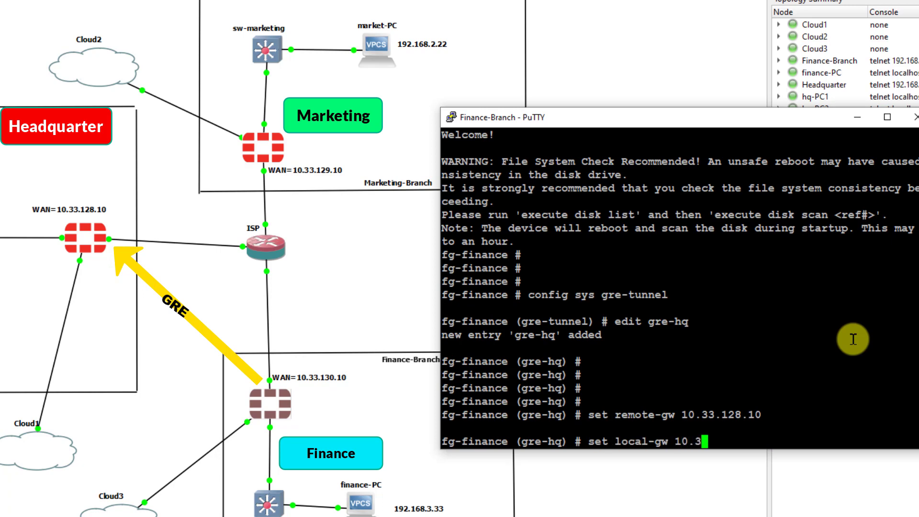
pyautogui.press('BackSpace')
pyautogui.write('30.10')
pyautogui.press('Return')
pyautogui.press('Return')
pyautogui.press('Return')
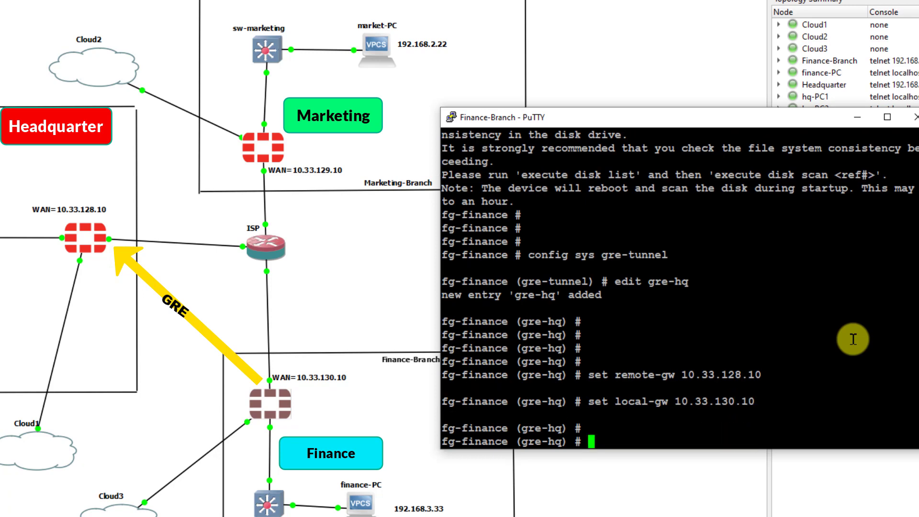
pyautogui.press('Return')
pyautogui.write('end')
pyautogui.press('Return')
pyautogui.press('Return')
pyautogui.press('Return')
pyautogui.press('Return')
pyautogui.press('Return')
pyautogui.press('Return')
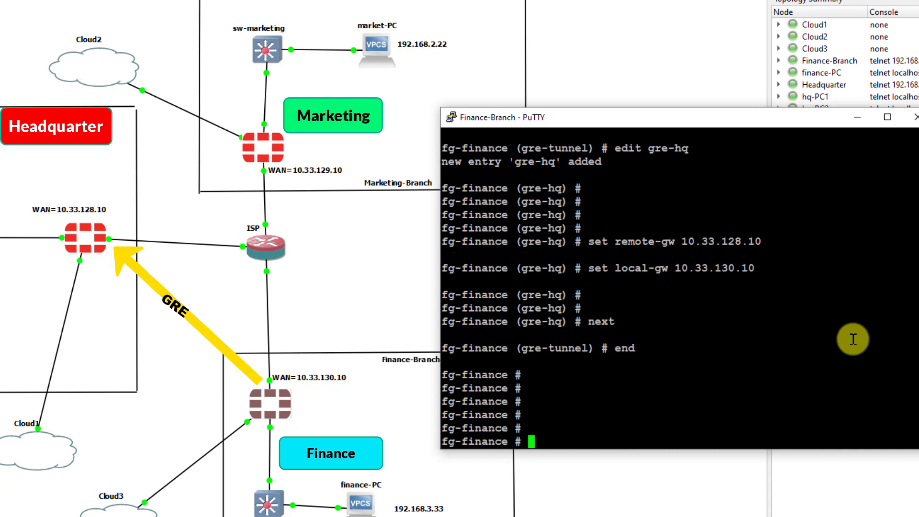
pyautogui.write('config sy')
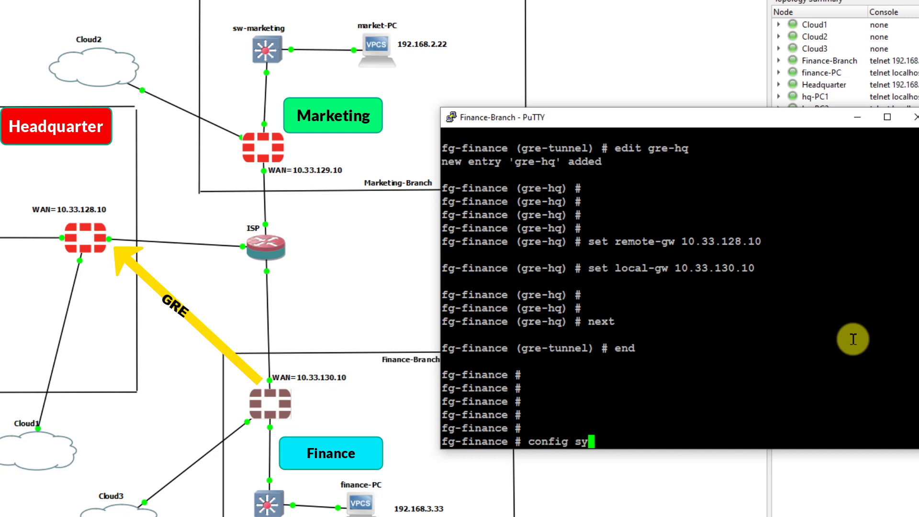
pyautogui.write('stem interface')
# - Edit interface gre-hq, binding it to port10 with IP 172.16.101.2 255.255.255.255
pyautogui.press('Return')
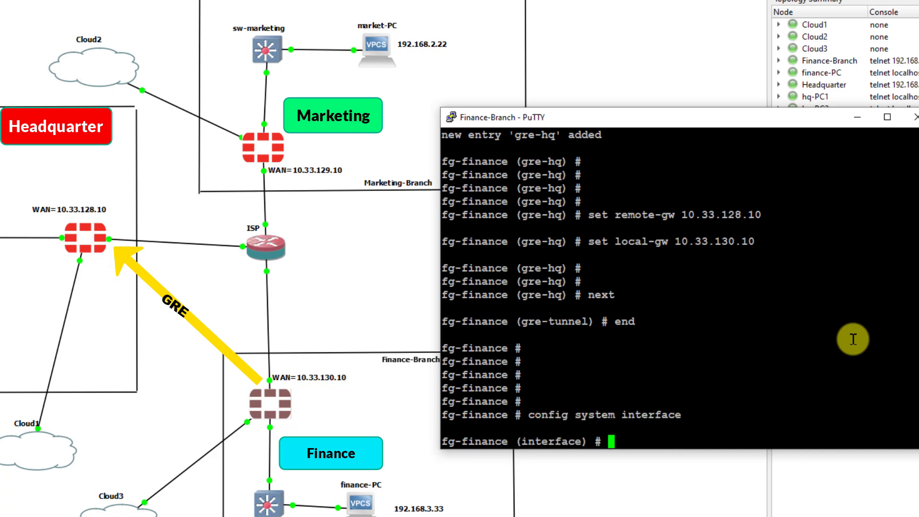
pyautogui.press('Return')
pyautogui.press('Return')
pyautogui.write('edit gre-hq')
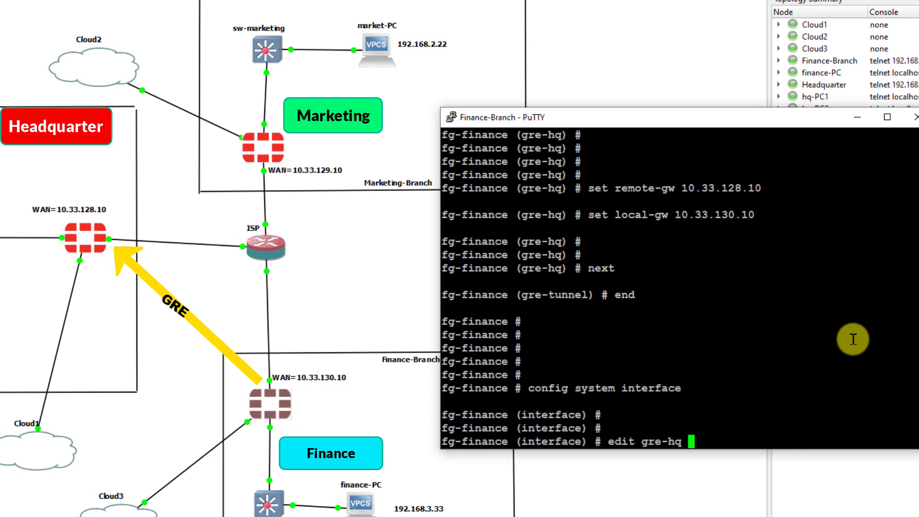
pyautogui.press('Return')
pyautogui.press('Return')
pyautogui.press('Return')
pyautogui.press('Return')
pyautogui.press('Return')
pyautogui.write('set ')
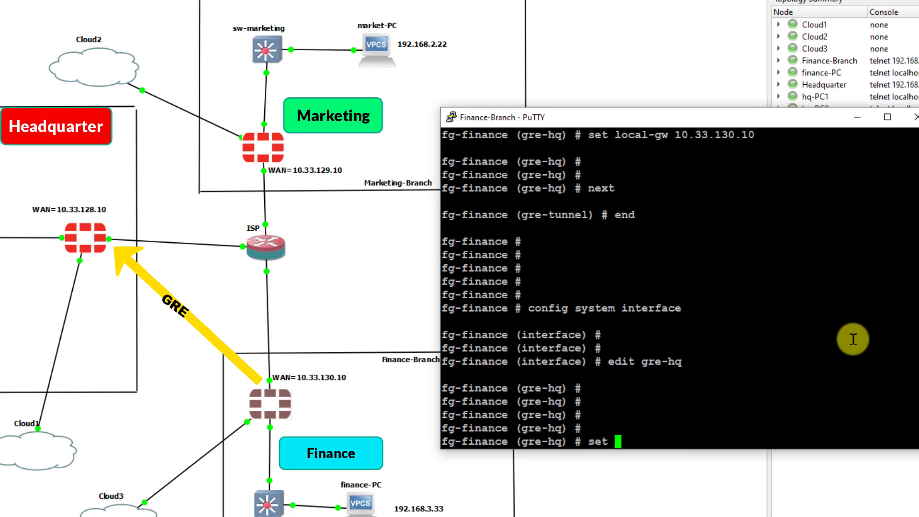
pyautogui.write('interface port110')
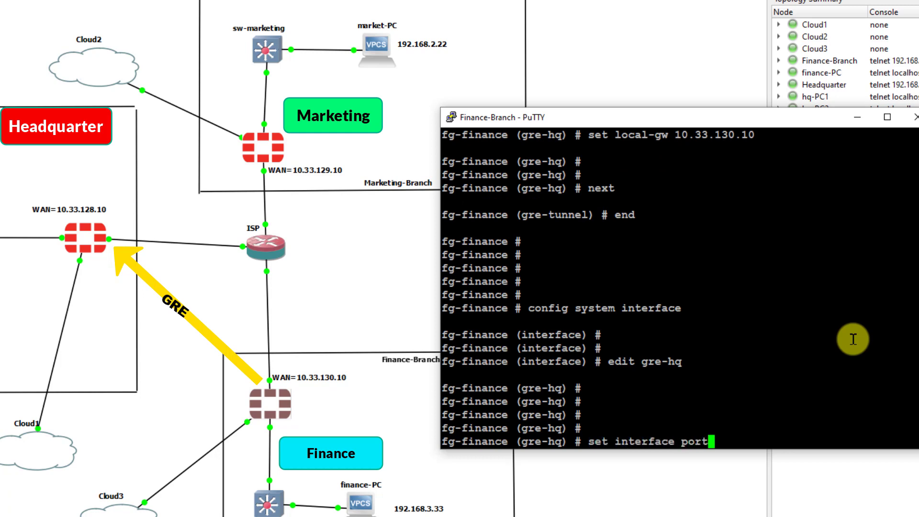
pyautogui.press('BackSpace')
pyautogui.press('BackSpace')
pyautogui.write('0')
pyautogui.press('Return')
pyautogui.press('Return')
pyautogui.press('Return')
pyautogui.press('Return')
pyautogui.press('Return')
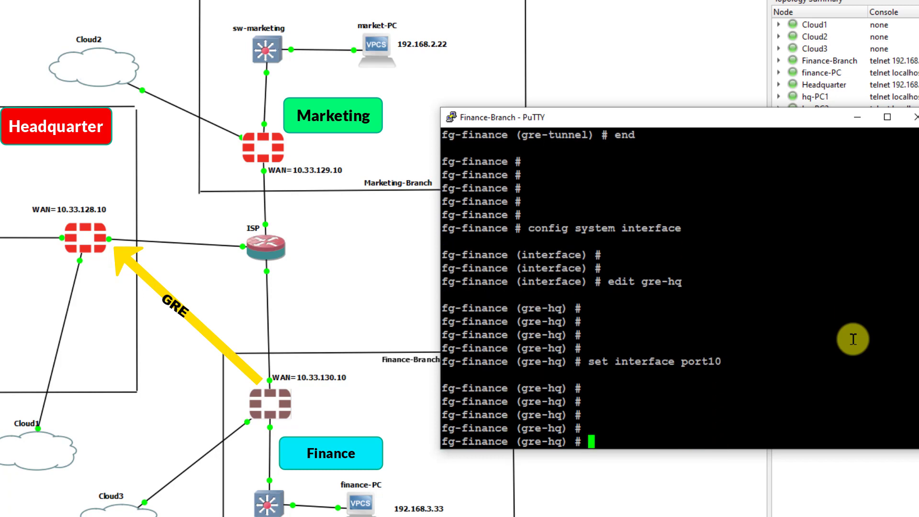
pyautogui.write('set ip 172.16')
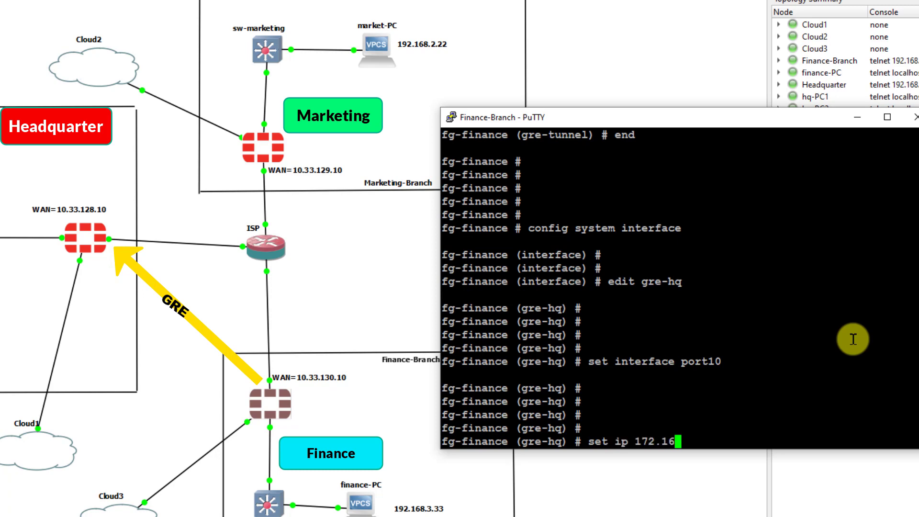
pyautogui.write('.101.2 255.255.255.255')
pyautogui.press('Return')
pyautogui.press('Return')
pyautogui.press('Return')
pyautogui.press('Return')
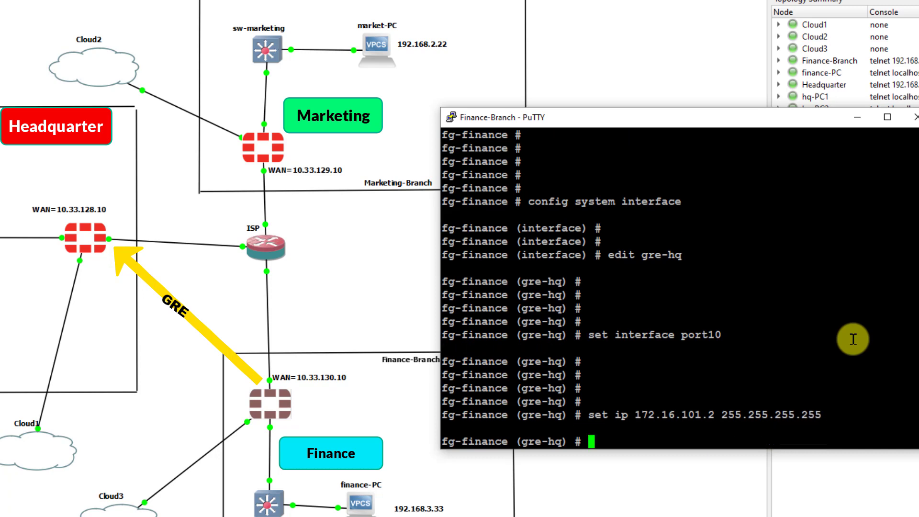
# - Give gre-hq remote-ip 172.16.101.1 255.255.255.255, allowaccess ping and type tunnel
pyautogui.write('set rem')
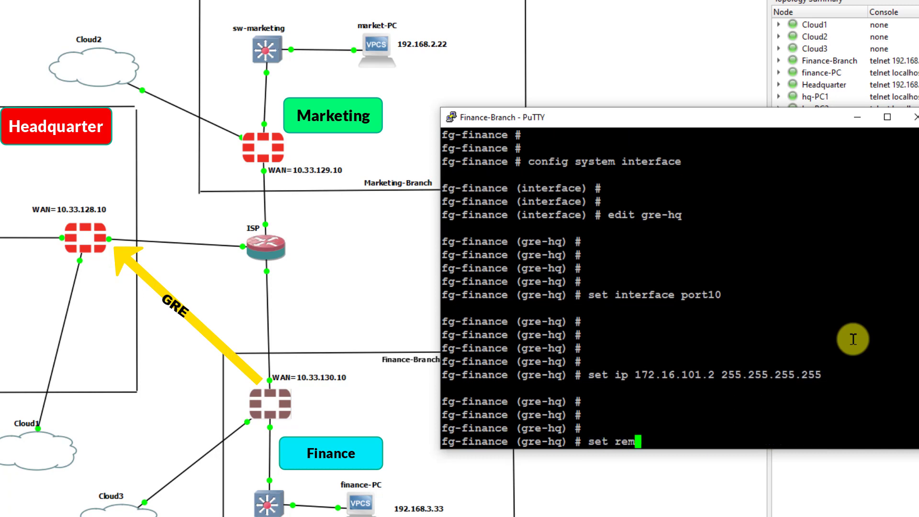
pyautogui.write('ote-ip 172.168.')
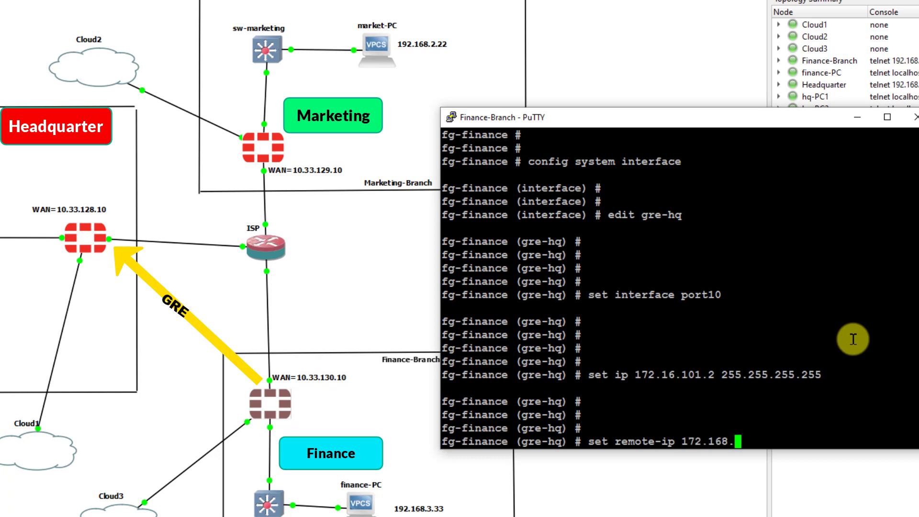
pyautogui.press('BackSpace')
pyautogui.write('.101.1 255.255.255')
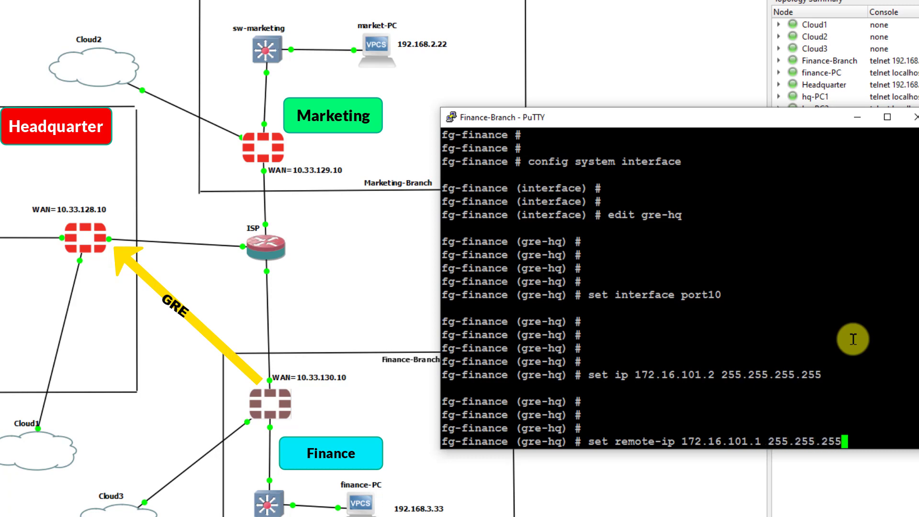
pyautogui.write('.255')
pyautogui.press('Return')
pyautogui.press('Return')
pyautogui.press('Return')
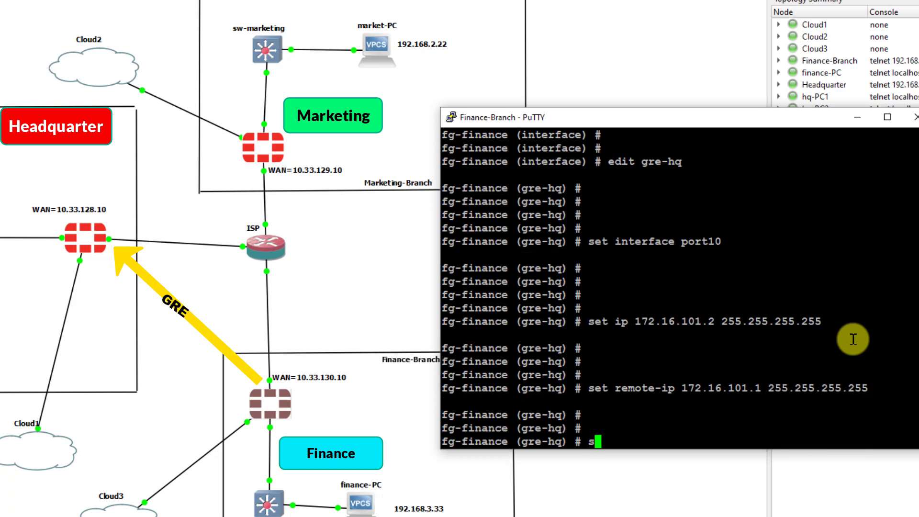
pyautogui.write('set allowaccess ping')
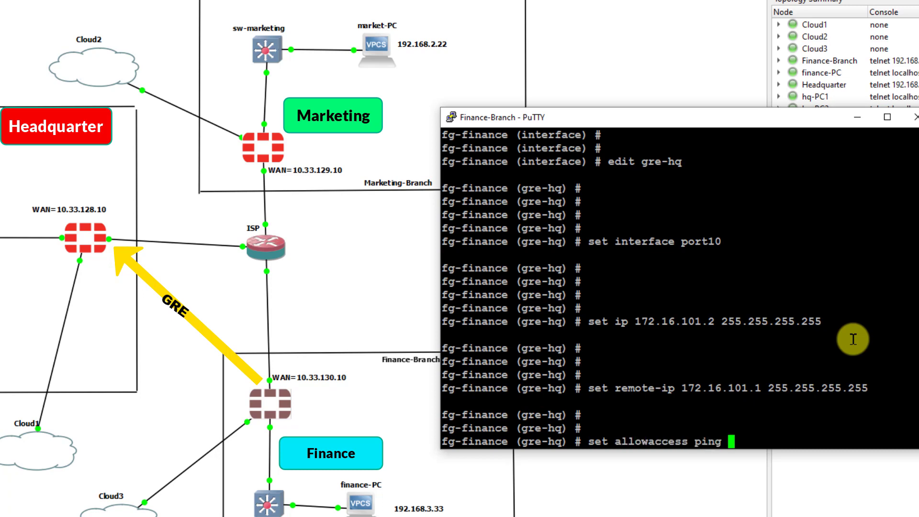
pyautogui.press('Return')
pyautogui.write('set ty')
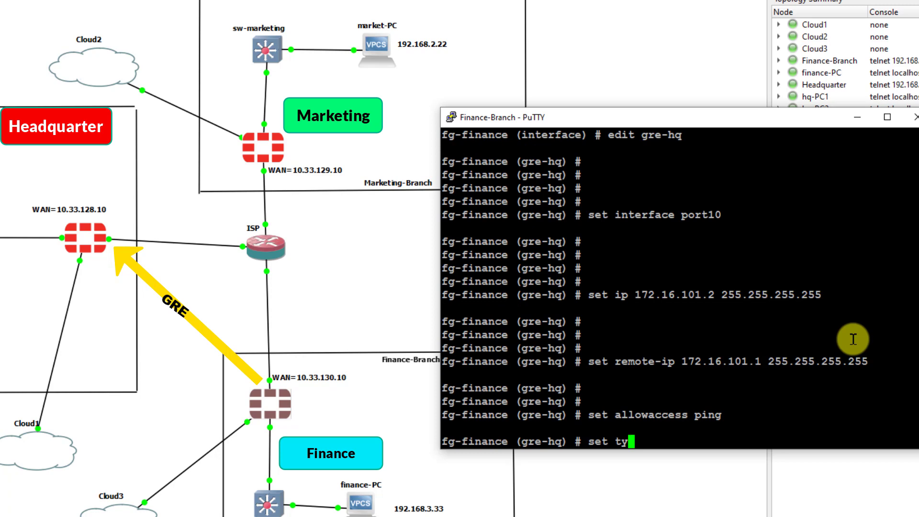
pyautogui.write('pe tunnel')
pyautogui.press('Return')
pyautogui.press('Return')
pyautogui.press('Return')
pyautogui.press('Return')
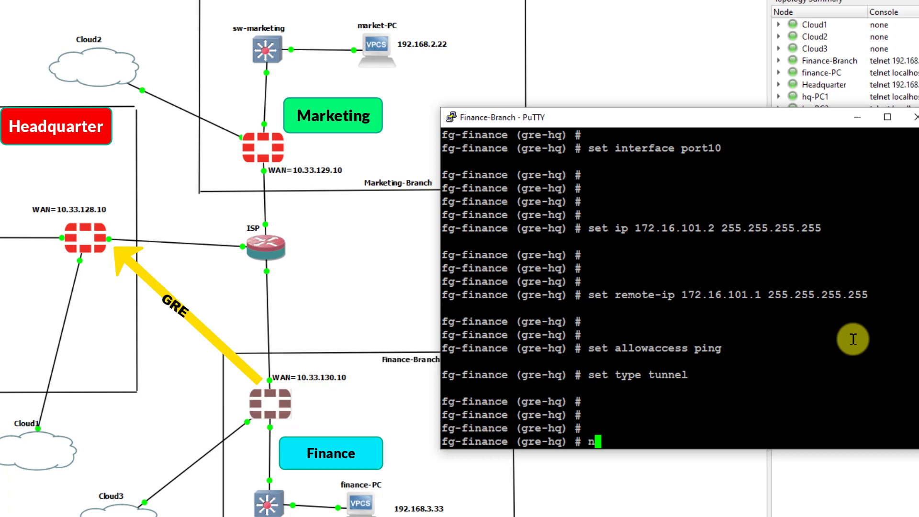
# - Save the gre-hq interface with next and end, then type execute ping 172.16.101.2
pyautogui.write('next')
pyautogui.press('Return')
pyautogui.write('end')
pyautogui.press('Return')
pyautogui.press('Return')
pyautogui.press('Return')
pyautogui.press('Return')
pyautogui.press('Return')
pyautogui.press('Return')
pyautogui.write('execute ping 172.16.10')
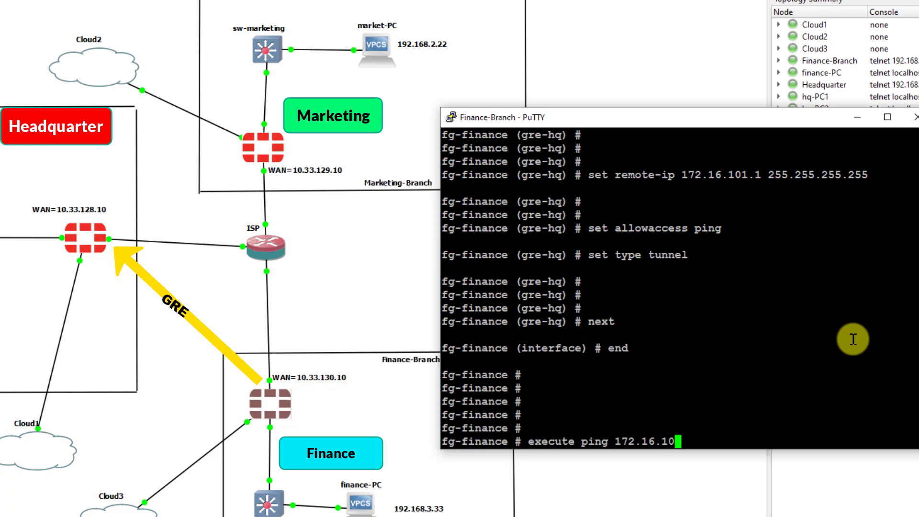
pyautogui.write('1.2')
# - Ping tunnel address 172.16.101.2, stop it, and re-run the same ping from Finance-Branch
pyautogui.press('Return')
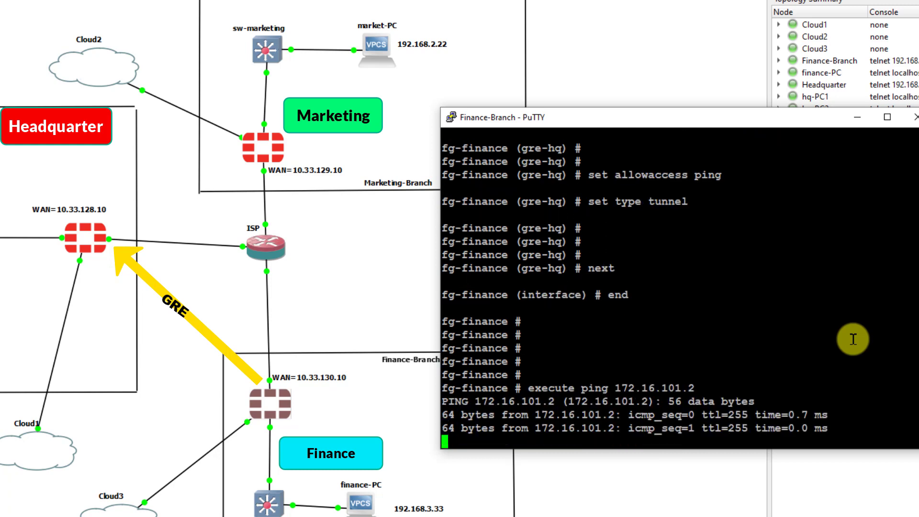
pyautogui.hotkey('ctrl', 'c')
pyautogui.press('Return')
pyautogui.press('Return')
pyautogui.press('Return')
pyautogui.press('Return')
pyautogui.press('Return')
pyautogui.press('Return')
pyautogui.press('Return')
pyautogui.press('Return')
pyautogui.press('Return')
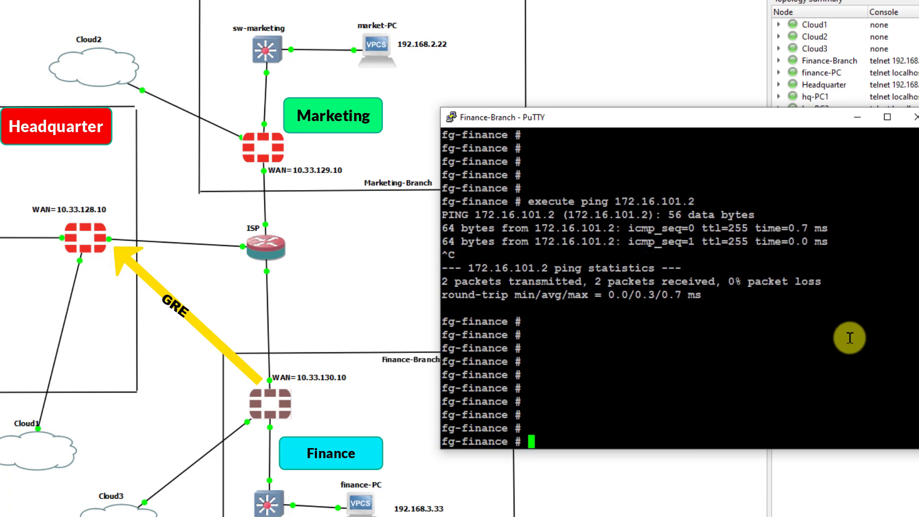
pyautogui.doubleClick(690, 390)
pyautogui.click(623, 395)
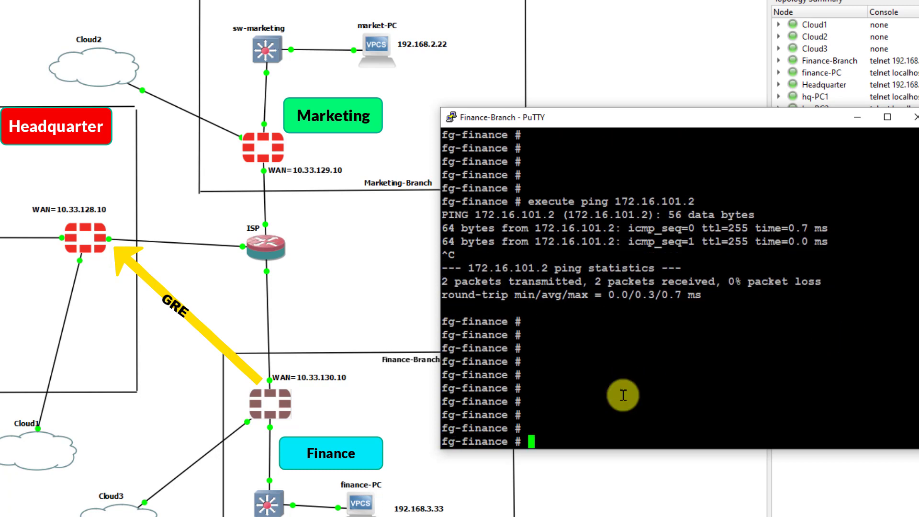
pyautogui.press('Up')
pyautogui.press('BackSpace')
pyautogui.press('BackSpace')
pyautogui.press('BackSpace')
pyautogui.press('BackSpace')
pyautogui.press('BackSpace')
pyautogui.press('BackSpace')
pyautogui.press('BackSpace')
pyautogui.press('BackSpace')
pyautogui.press('BackSpace')
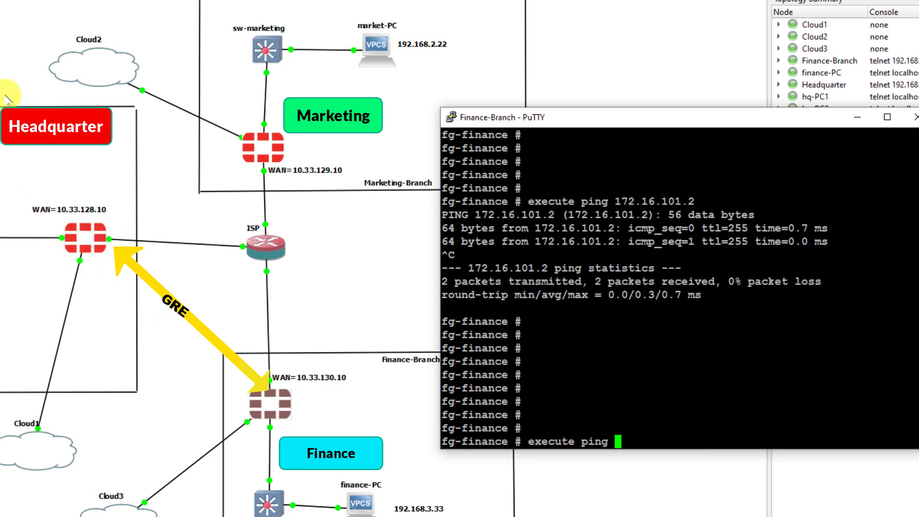
pyautogui.write('172.16.')
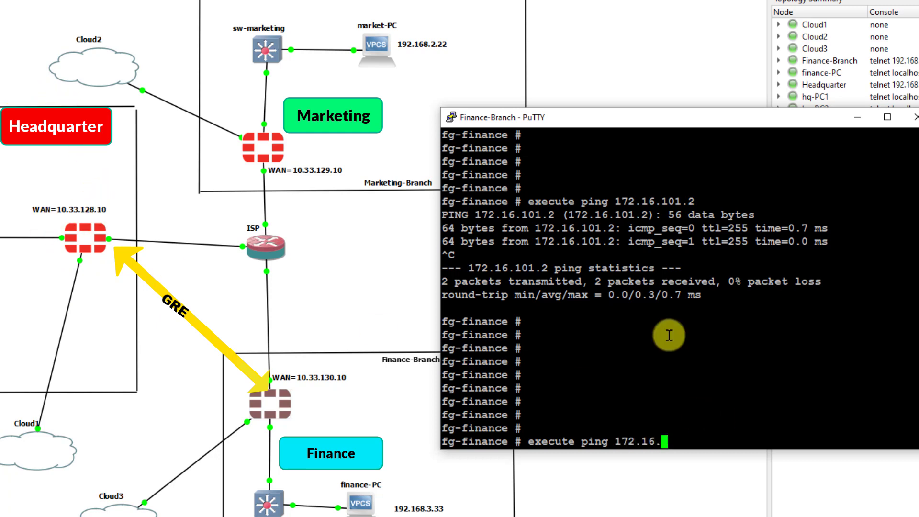
pyautogui.write('101.2')
pyautogui.press('Return')
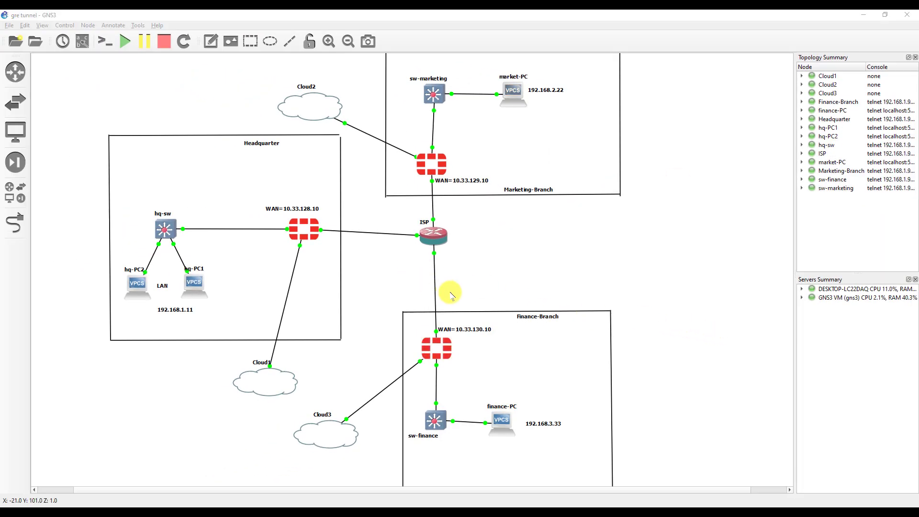
# - Open the market-PC console and ping finance-PC at 192.168.3.33
pyautogui.moveTo(576, 62); pyautogui.dragTo(401, 119)
pyautogui.moveTo(233, 185); pyautogui.dragTo(94, 334)
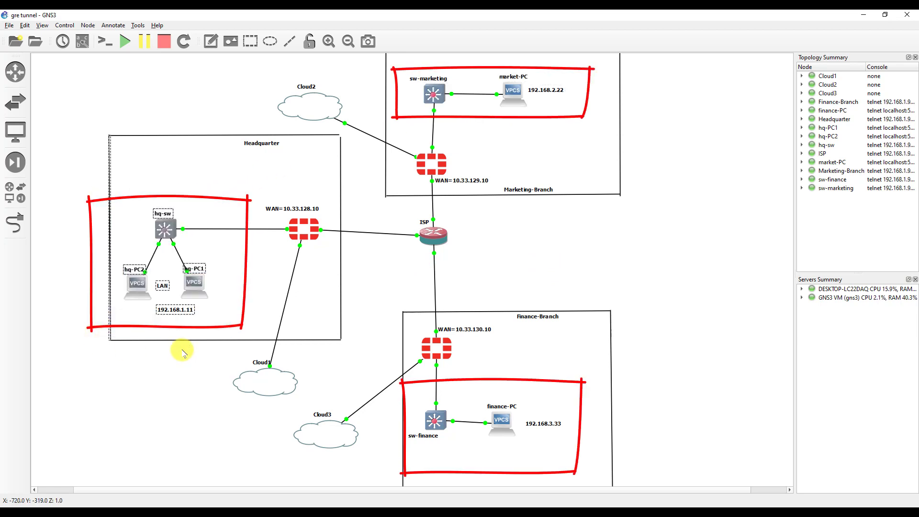
pyautogui.moveTo(581, 378); pyautogui.dragTo(403, 444)
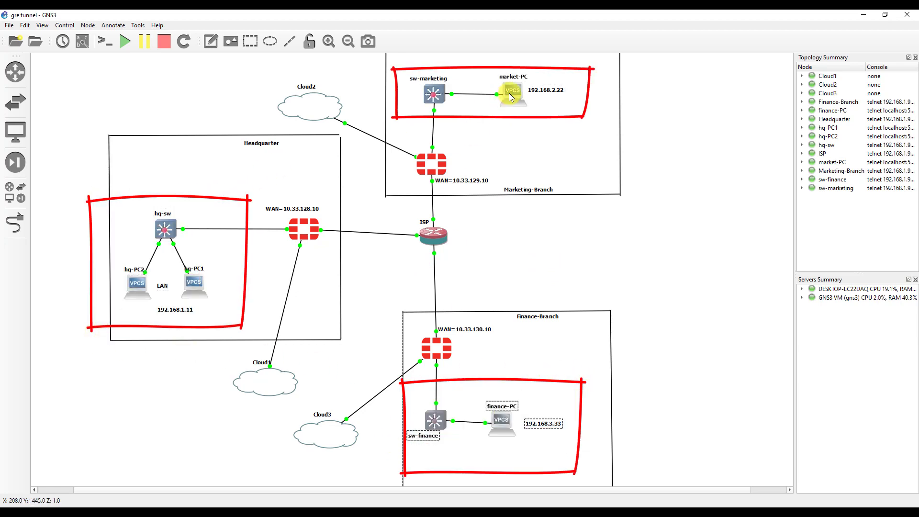
pyautogui.doubleClick(513, 97)
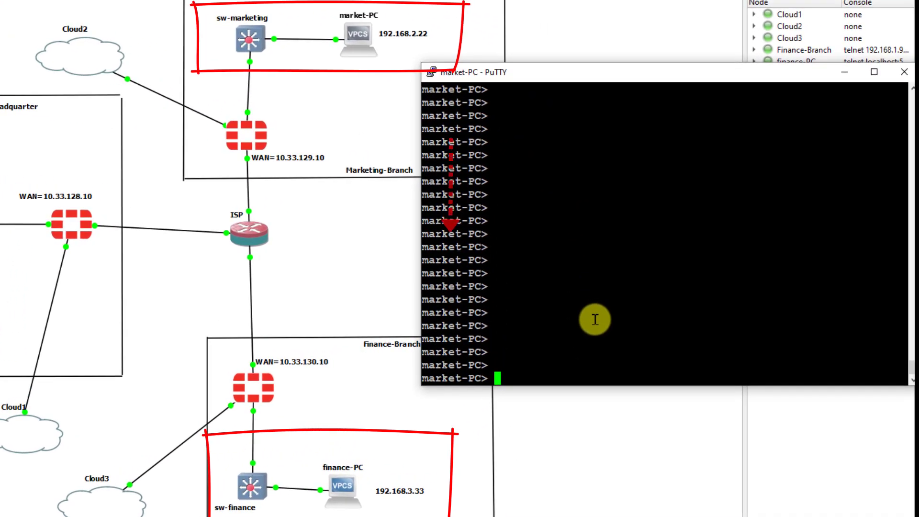
pyautogui.write('ping 1')
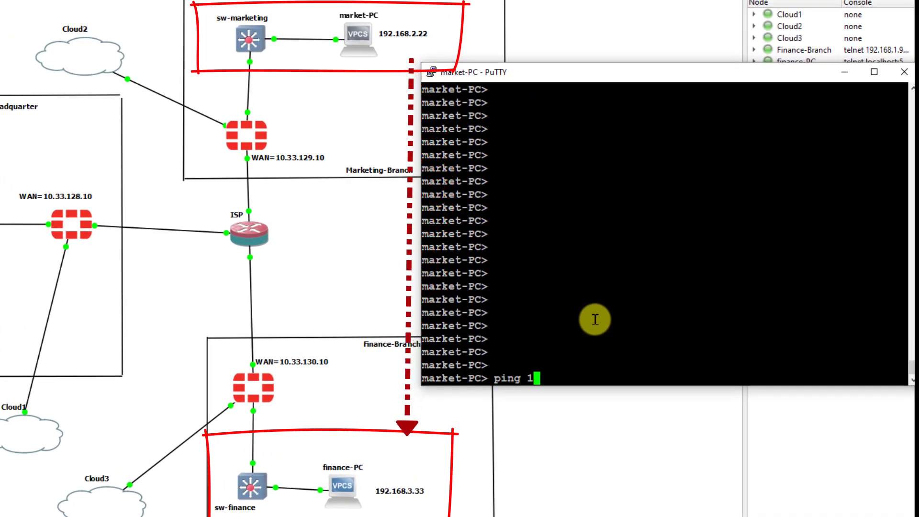
pyautogui.write('92.168')
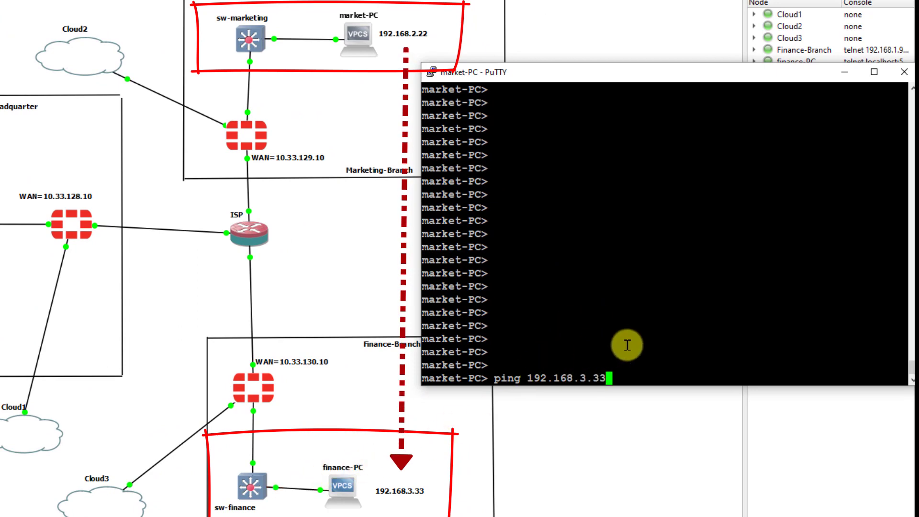
pyautogui.write('.3.33')
pyautogui.press('Return')
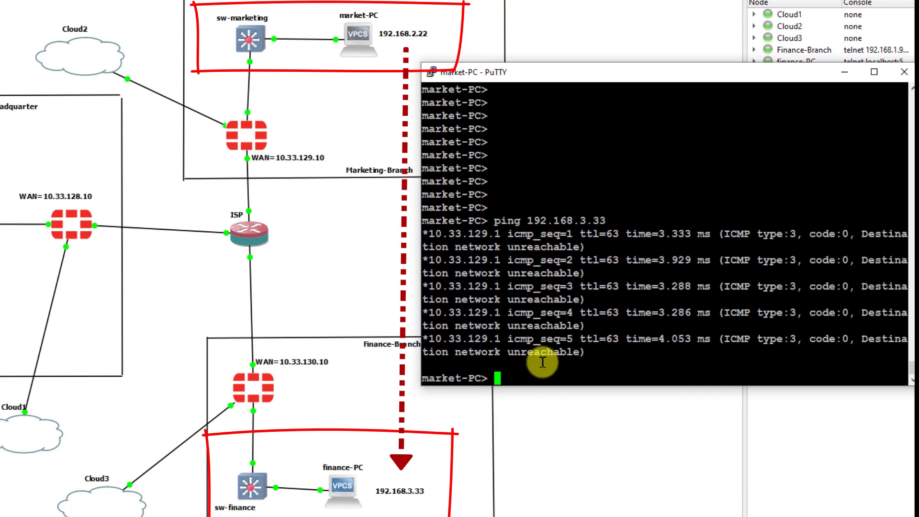
pyautogui.press('Return')
pyautogui.press('Return')
pyautogui.press('Return')
# - Trace the route to 192.168.3.33, then minimize the market-PC console
pyautogui.write('trace 192.168')
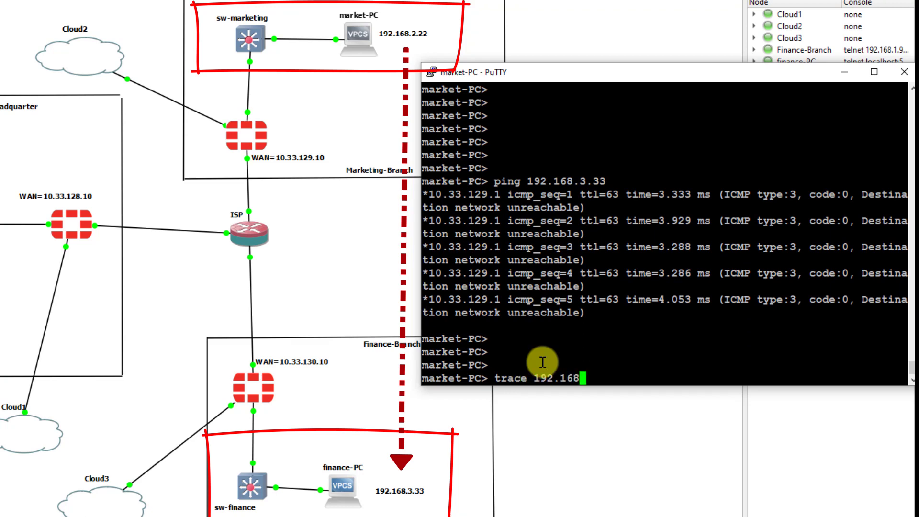
pyautogui.write('3.33')
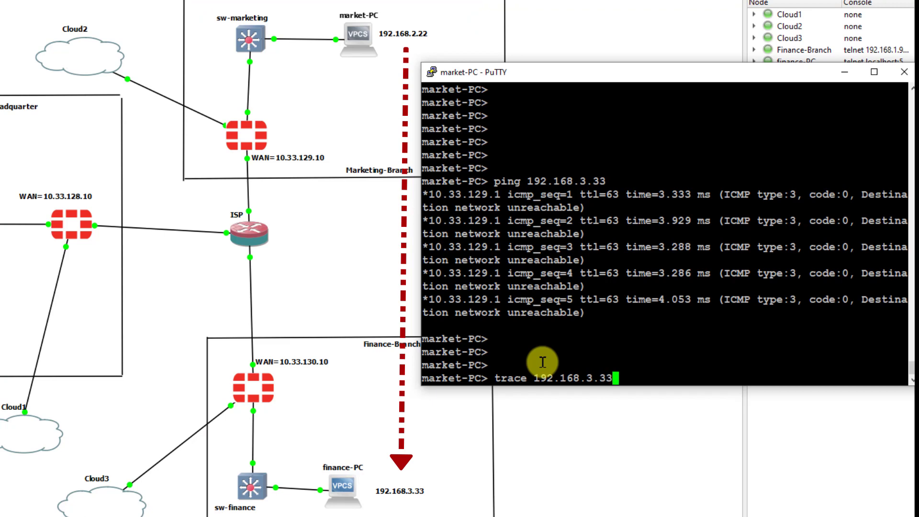
pyautogui.press('Return')
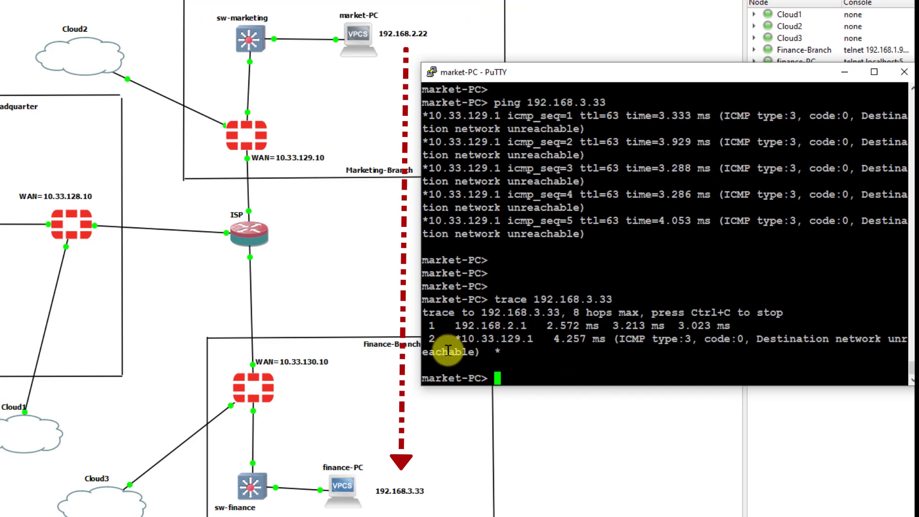
pyautogui.click(845, 72)
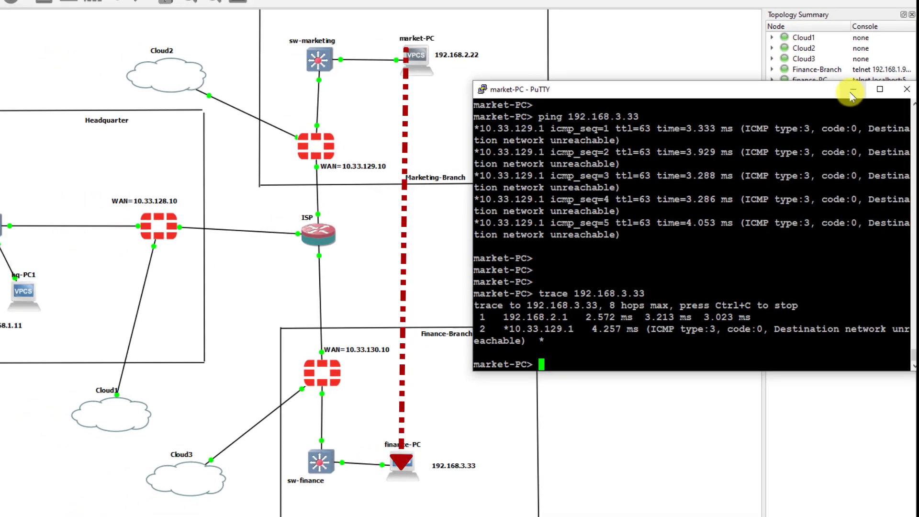
pyautogui.moveTo(538, 137); pyautogui.dragTo(244, 382)
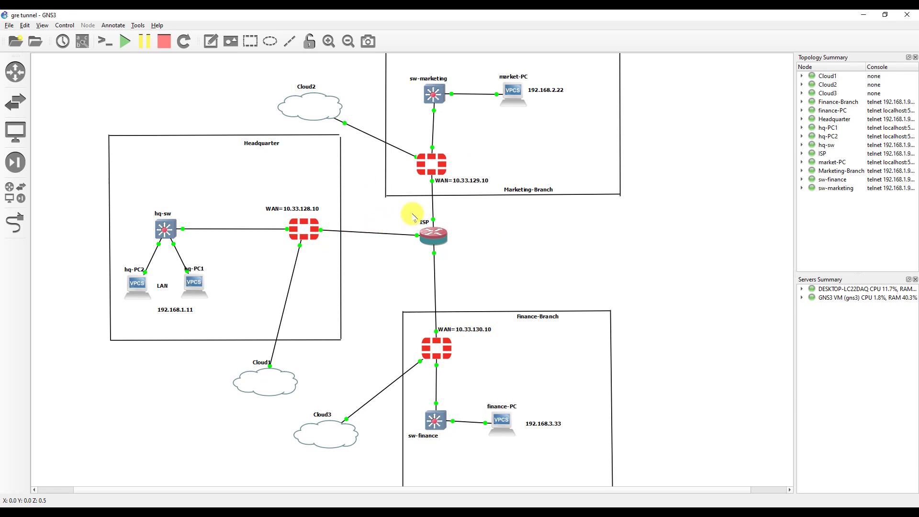
pyautogui.moveTo(522, 129); pyautogui.dragTo(427, 324)
pyautogui.click(499, 252)
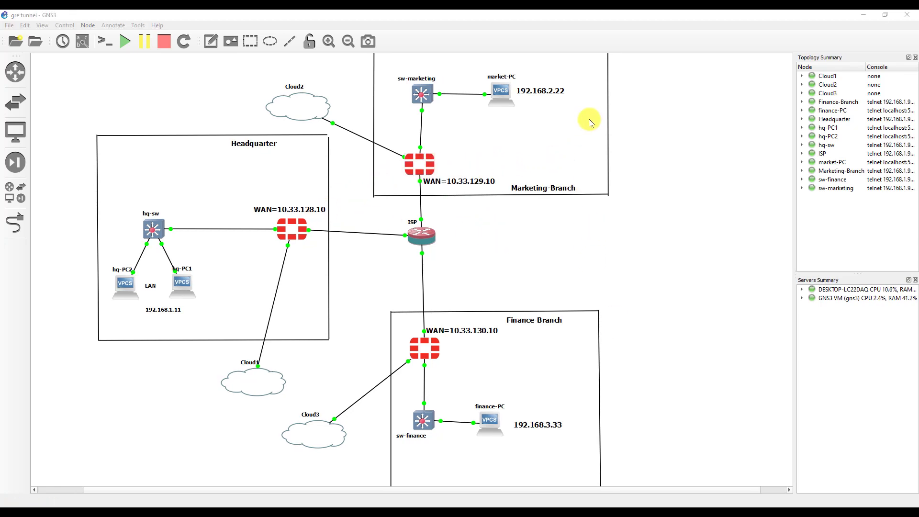
pyautogui.moveTo(586, 65); pyautogui.dragTo(373, 134)
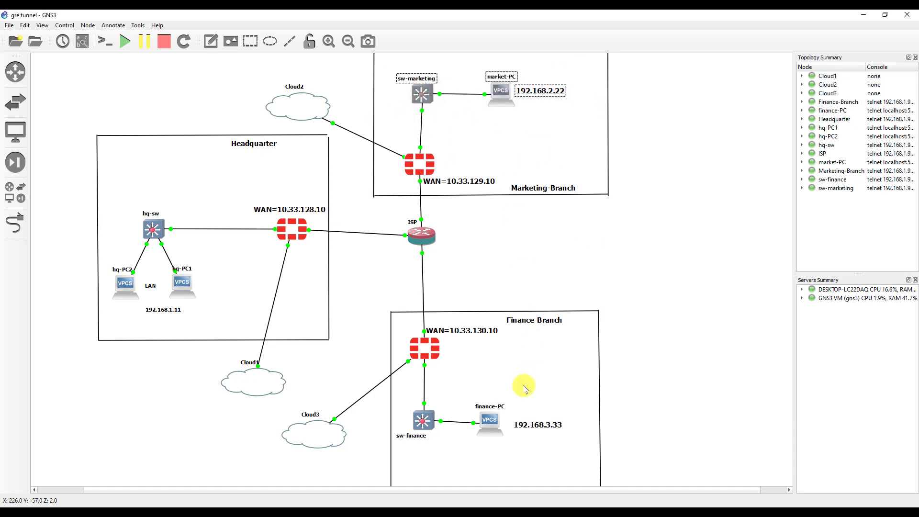
pyautogui.moveTo(575, 389); pyautogui.dragTo(376, 467)
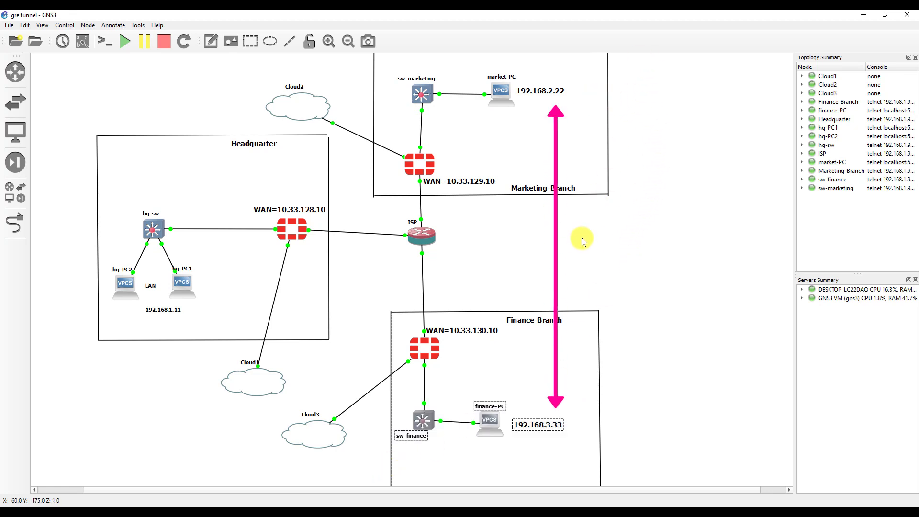
pyautogui.scroll(-1, 575, 243)
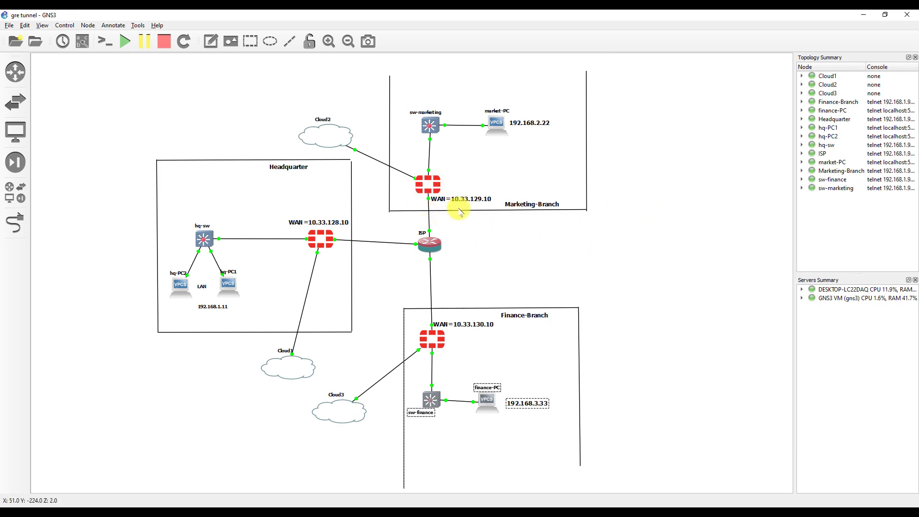
pyautogui.moveTo(479, 158); pyautogui.dragTo(402, 206)
pyautogui.moveTo(338, 194); pyautogui.dragTo(289, 275)
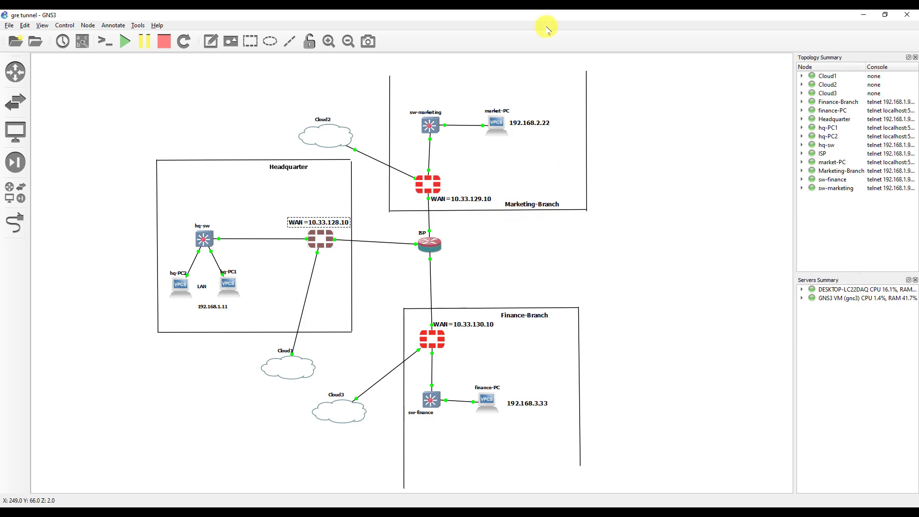
# - Place Chrome with the 10.33.50.60 FortiGate login on the right half and GNS3 on the left
pyautogui.moveTo(555, 16); pyautogui.dragTo(437, 70)
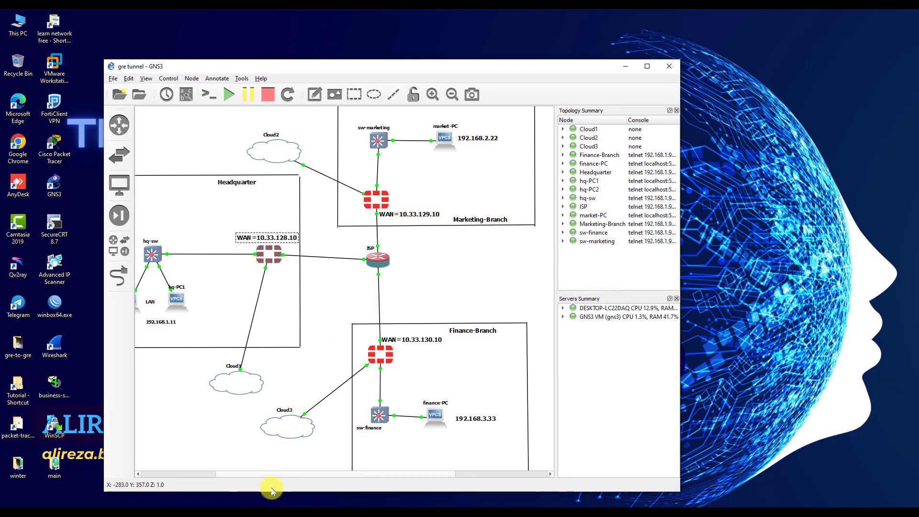
pyautogui.click(228, 512)
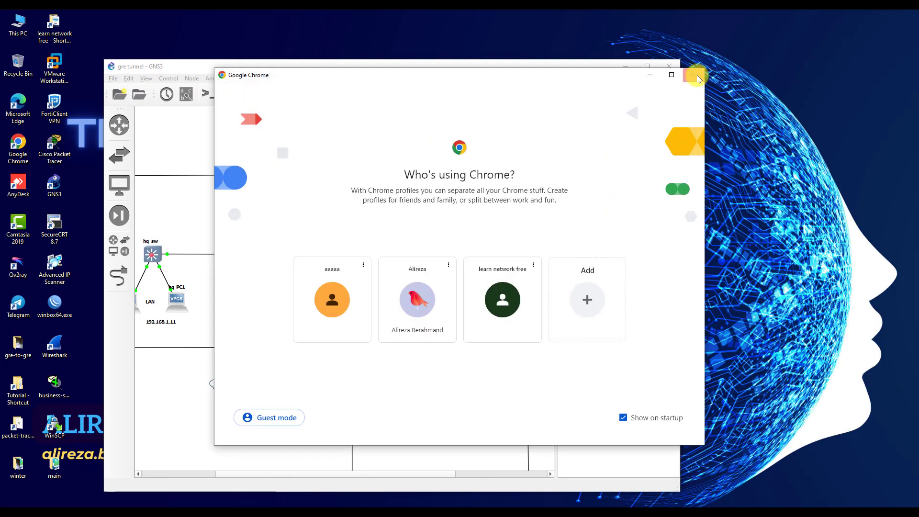
pyautogui.click(697, 75)
pyautogui.click(416, 511)
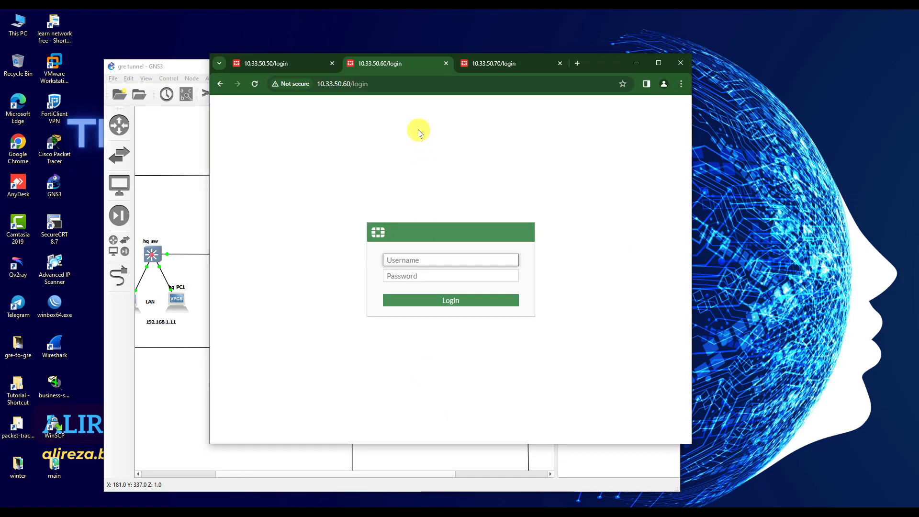
pyautogui.moveTo(601, 63); pyautogui.dragTo(917, 79)
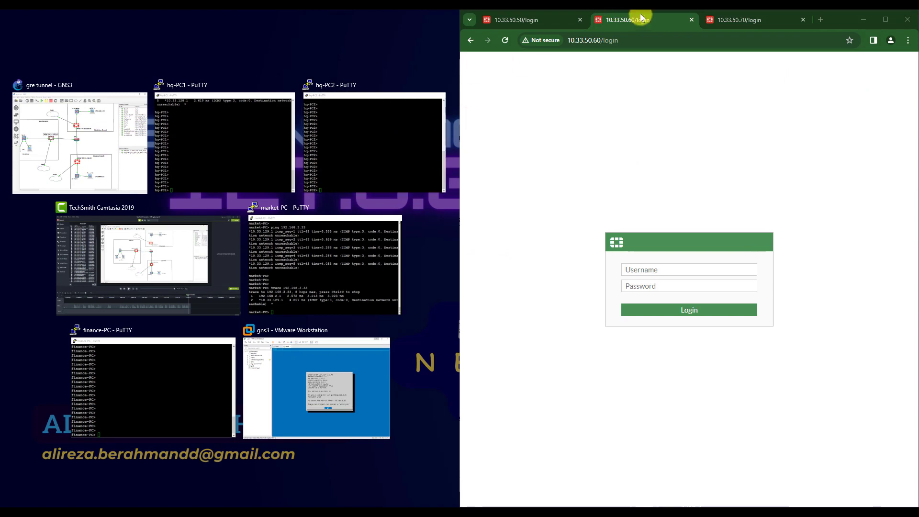
pyautogui.click(65, 169)
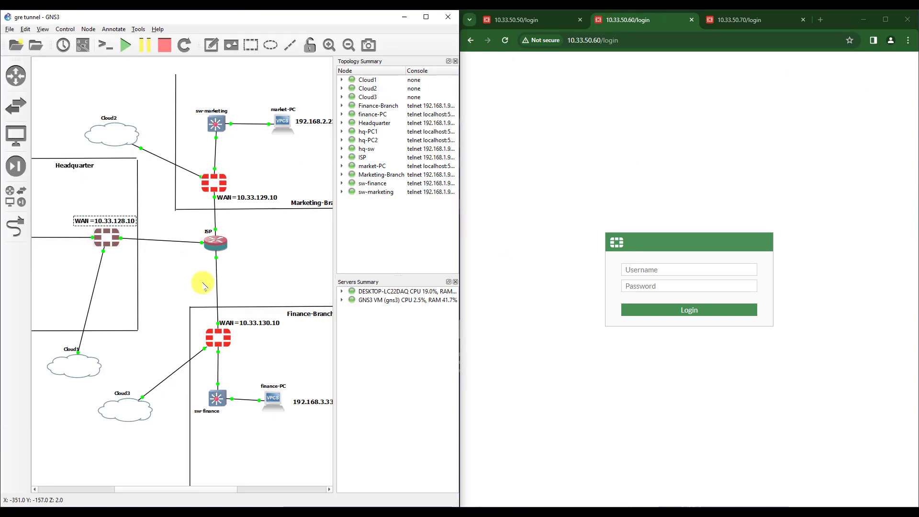
pyautogui.moveTo(207, 488); pyautogui.dragTo(216, 489)
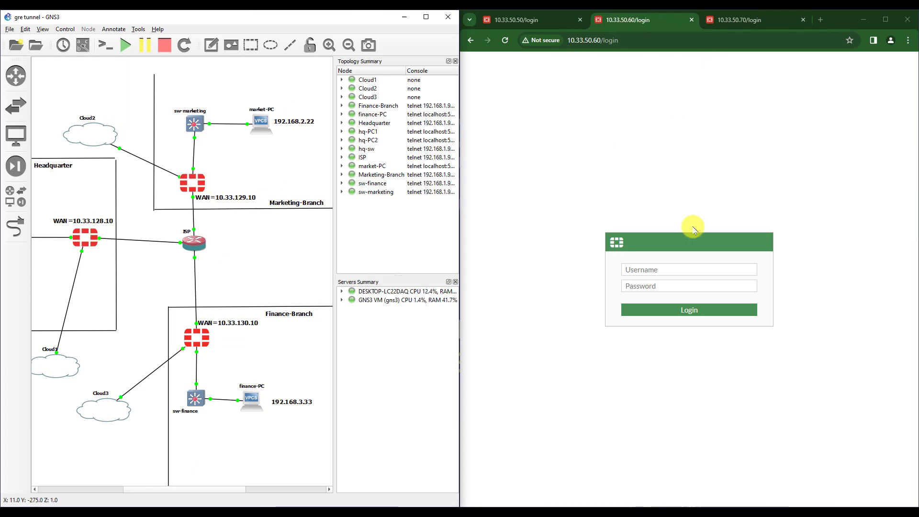
# - Log in to fg-marketing as admin, dismiss the reminder, and open Network > Static Routes
pyautogui.click(659, 269)
pyautogui.press('Tab')
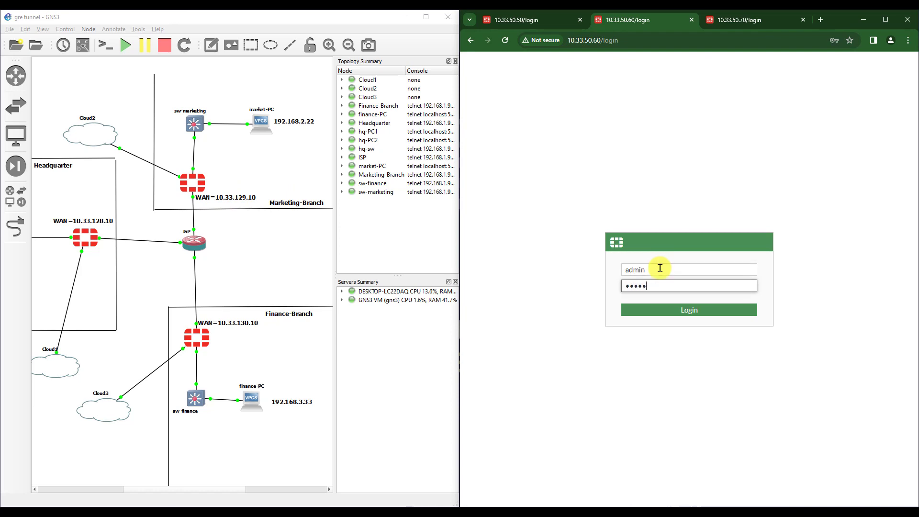
pyautogui.press('Return')
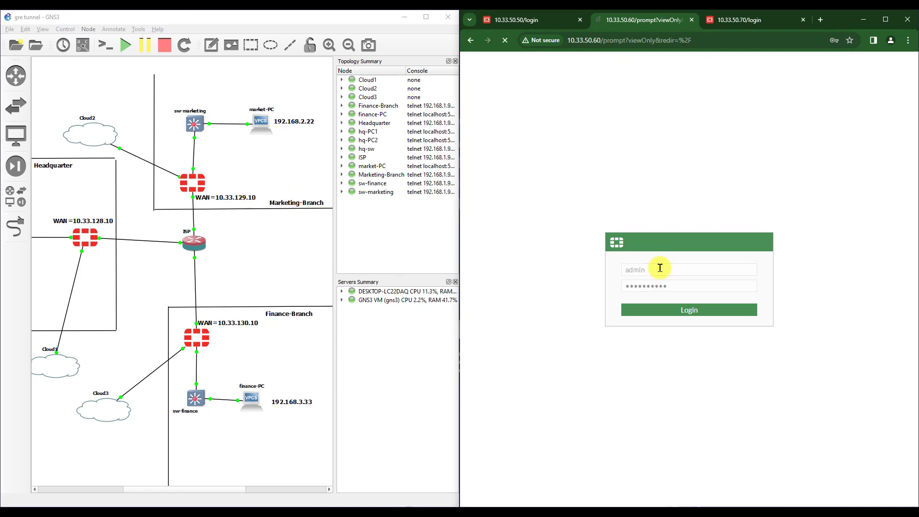
pyautogui.click(740, 321)
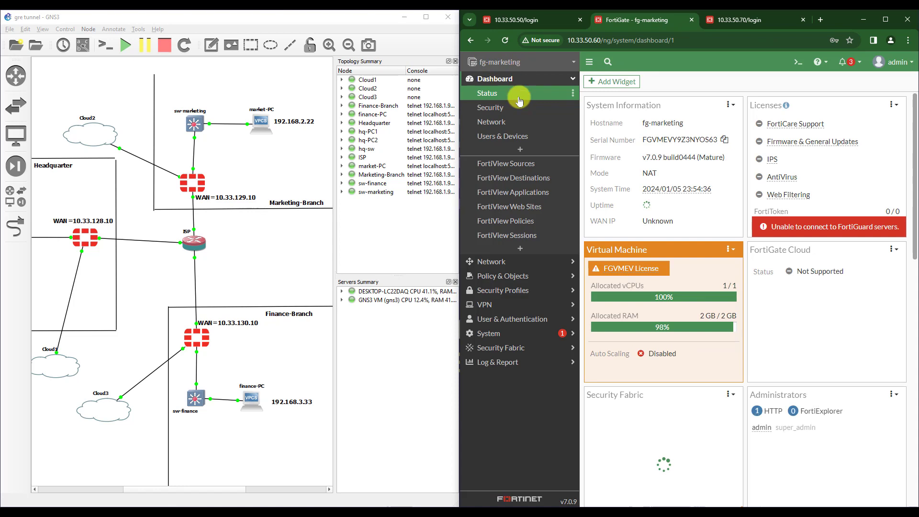
pyautogui.click(519, 79)
pyautogui.click(519, 93)
pyautogui.click(508, 168)
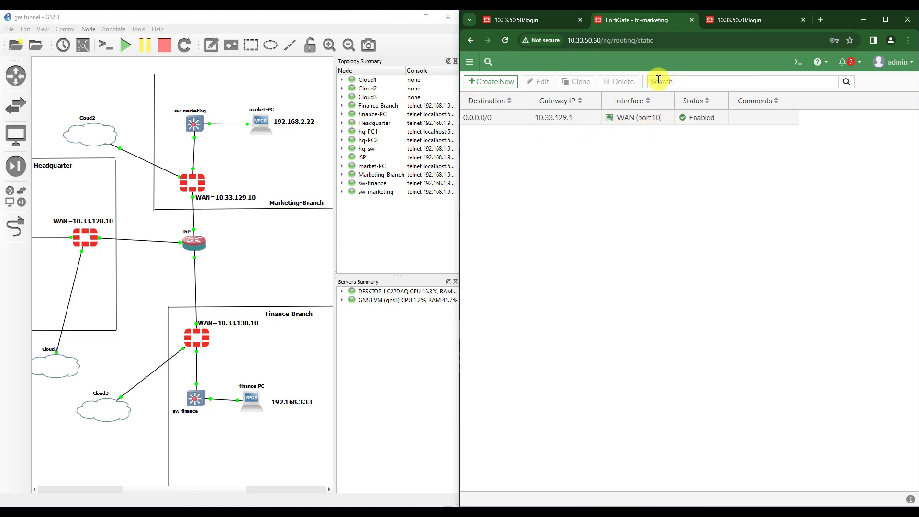
# - Create a static route for destination 192.168.3.0/24 on the gre-hq interface
pyautogui.click(507, 82)
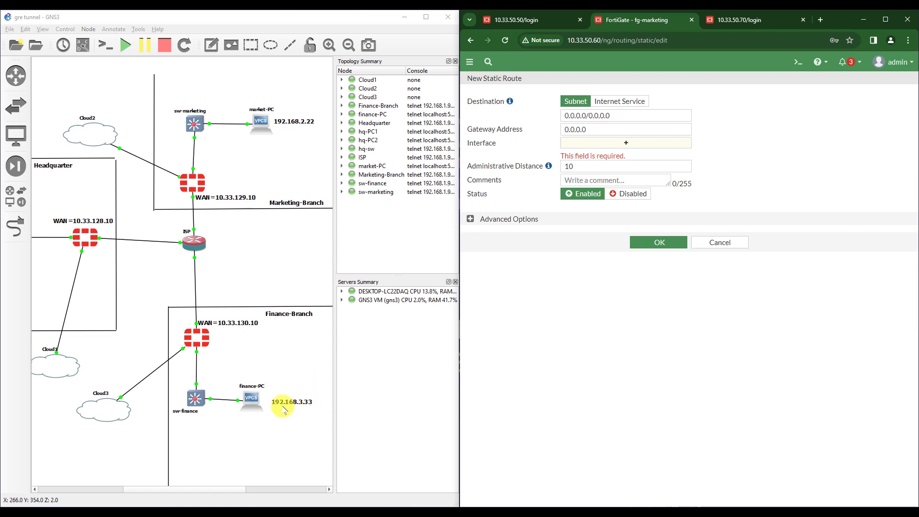
pyautogui.click(603, 115)
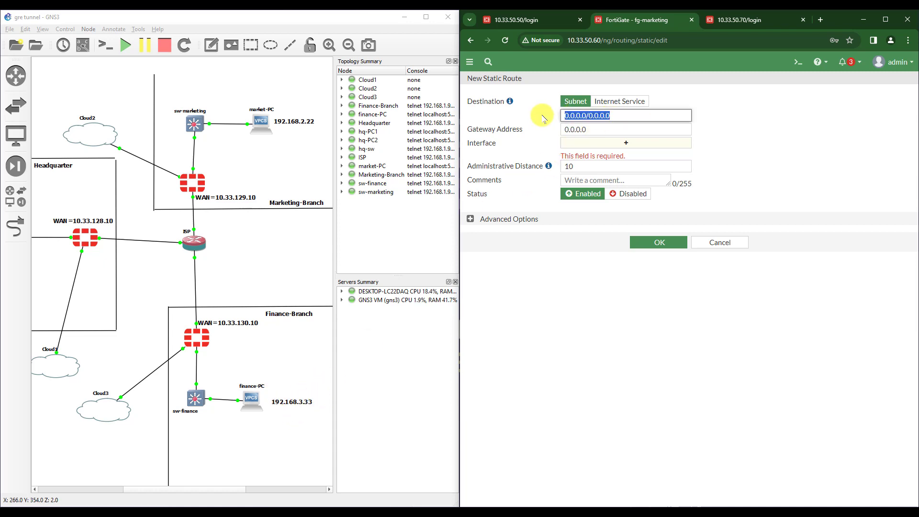
pyautogui.write('192.168.3.0/24')
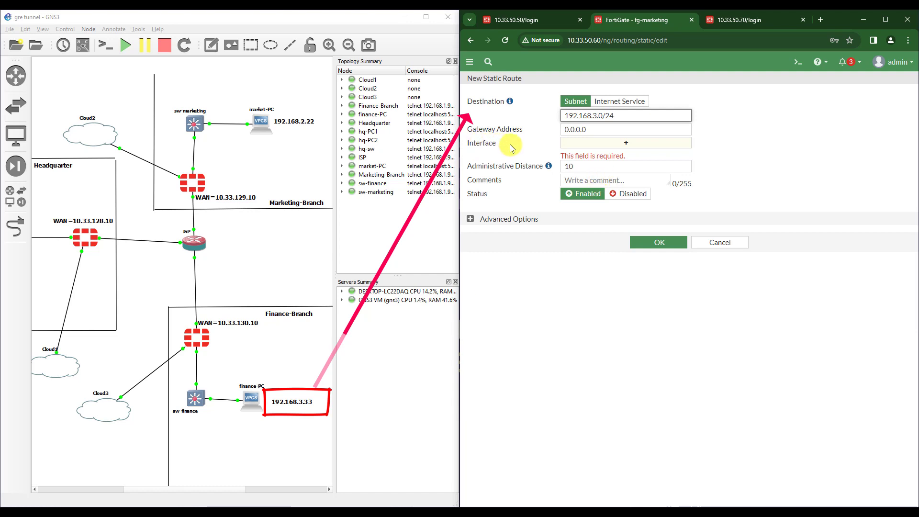
pyautogui.click(600, 147)
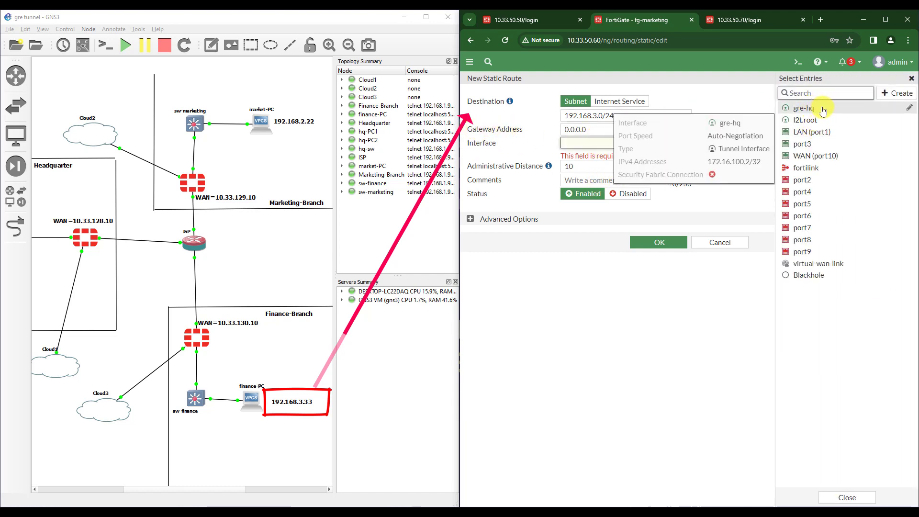
pyautogui.click(811, 110)
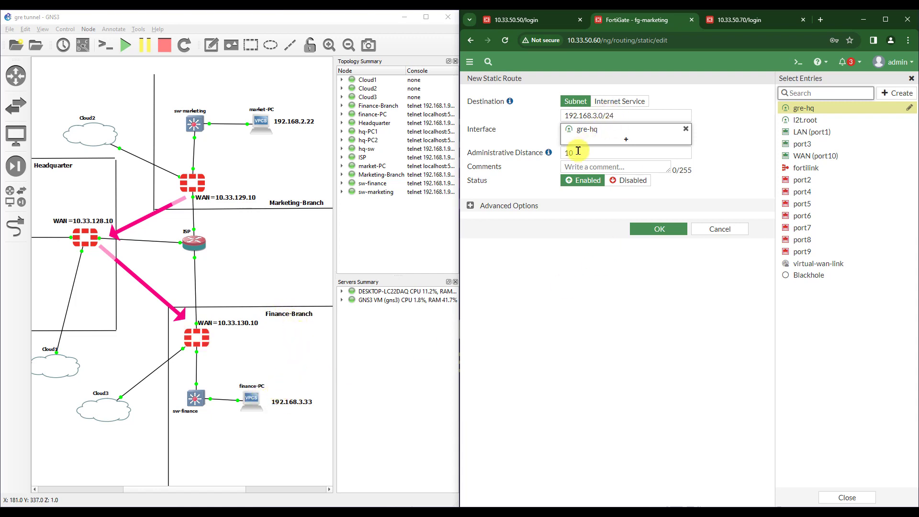
pyautogui.click(659, 228)
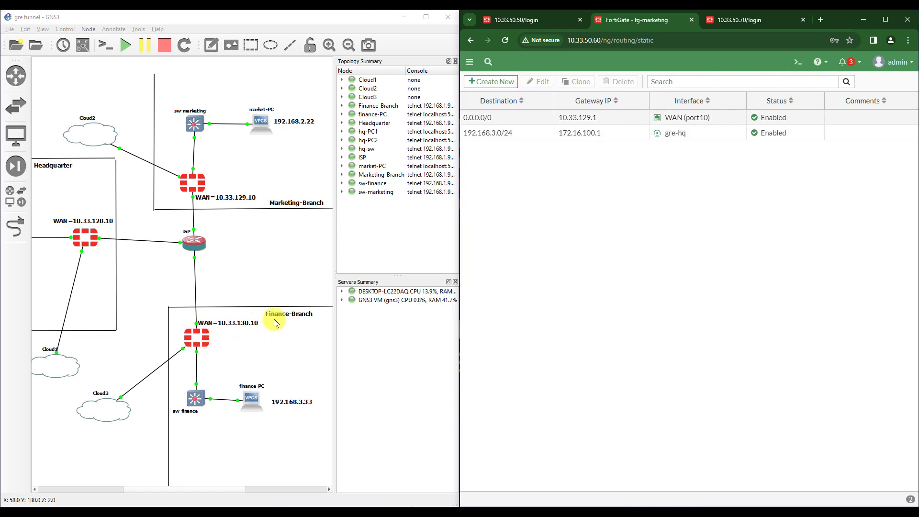
# - Log in to fg-finance at 10.33.50.70 as admin and open its Static Routes list
pyautogui.click(713, 20)
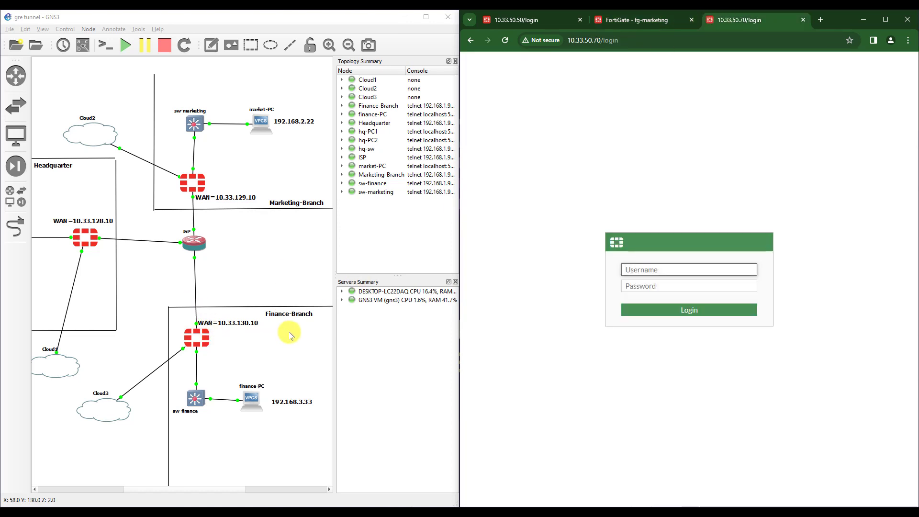
pyautogui.write('admi')
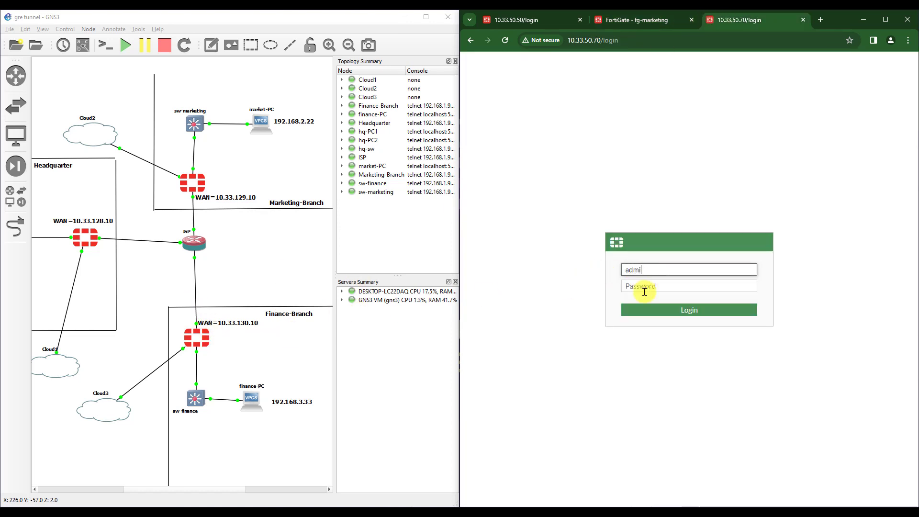
pyautogui.write('n')
pyautogui.click(645, 291)
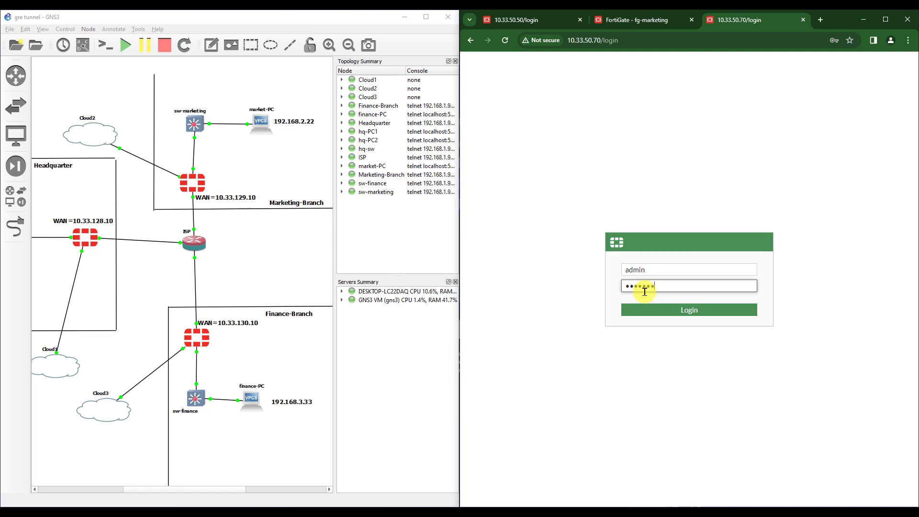
pyautogui.press('Return')
pyautogui.click(743, 319)
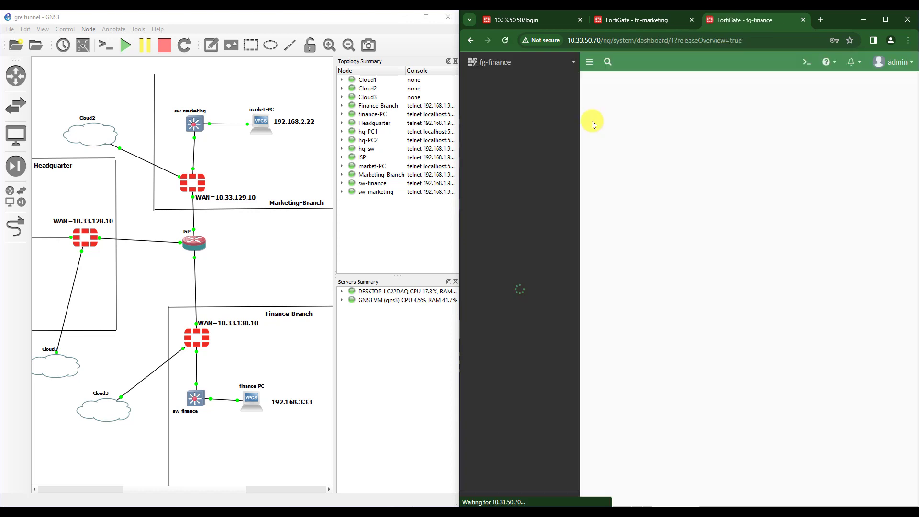
pyautogui.click(716, 399)
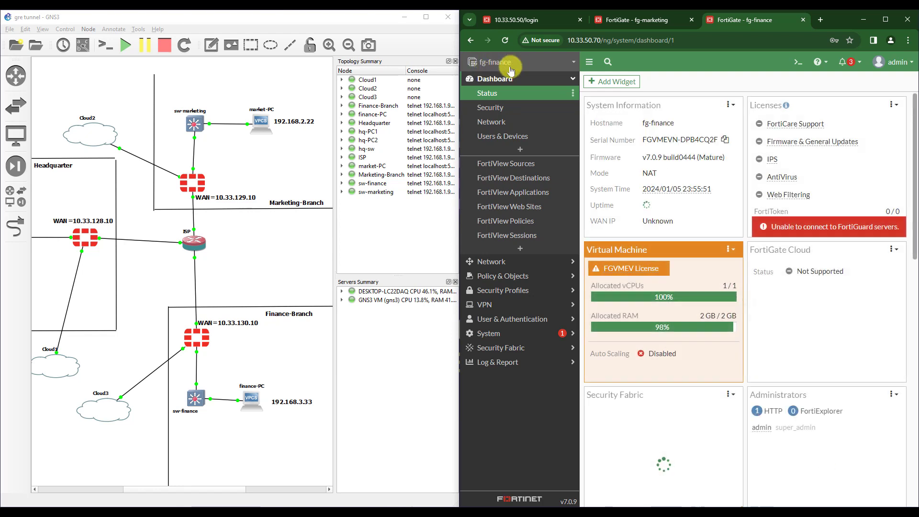
pyautogui.click(514, 262)
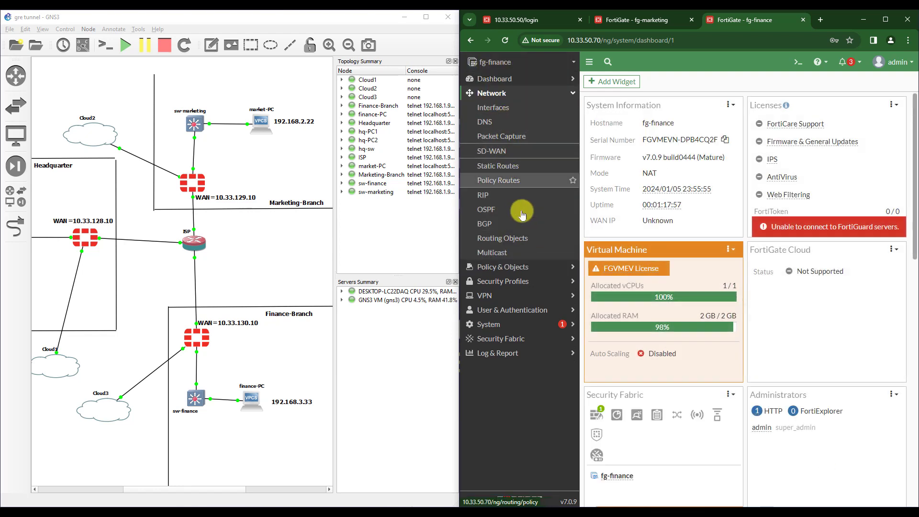
pyautogui.click(500, 166)
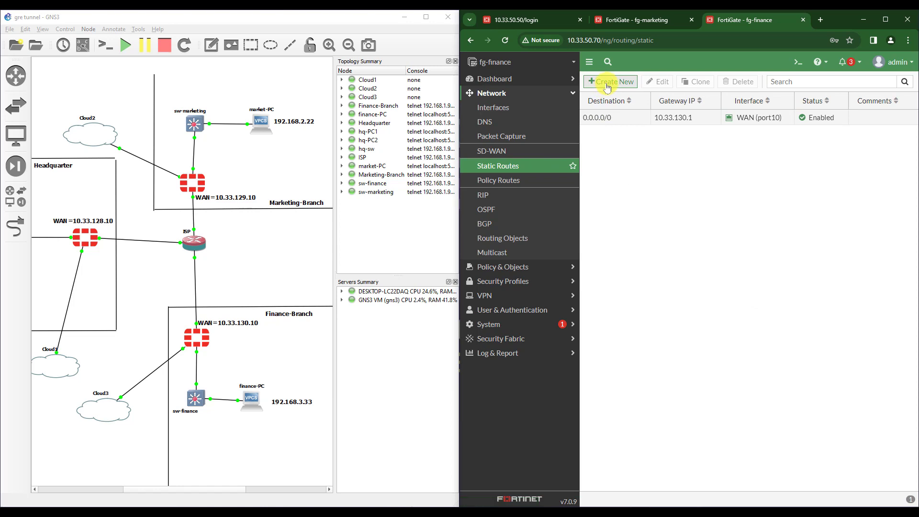
# - Add a static route for 192.168.2.0/24 through the gre-hq interface
pyautogui.click(589, 62)
pyautogui.click(493, 82)
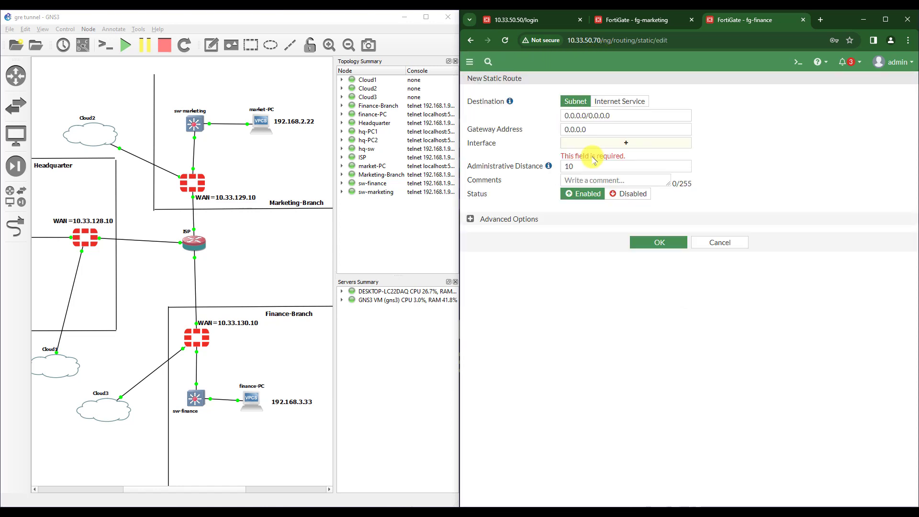
pyautogui.tripleClick(577, 115)
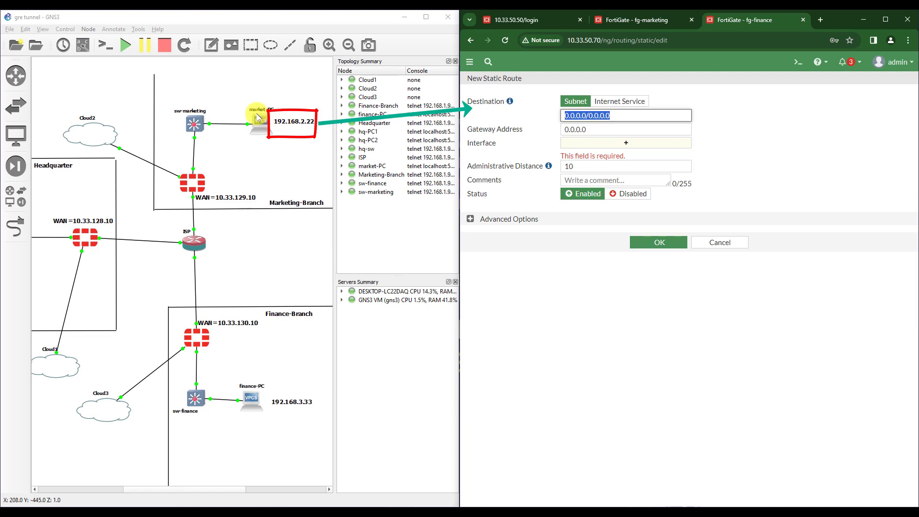
pyautogui.write('192.168.2.0/24')
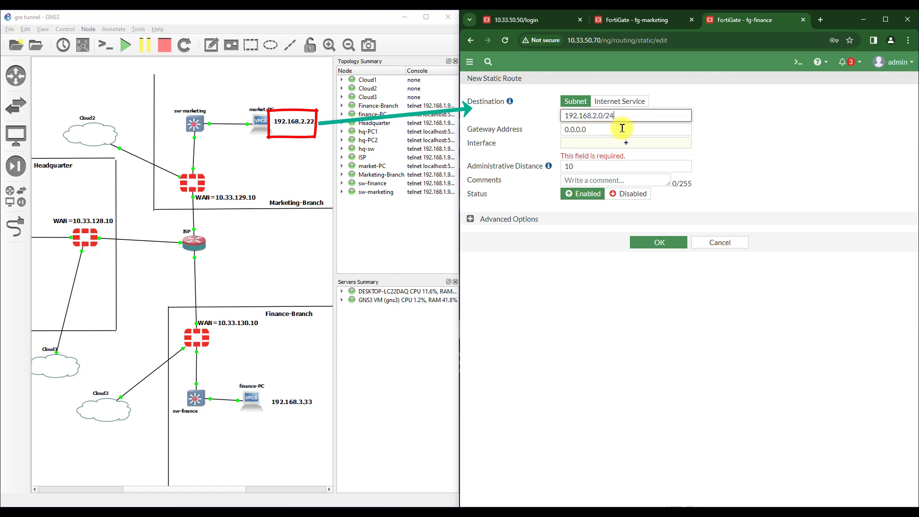
pyautogui.click(593, 142)
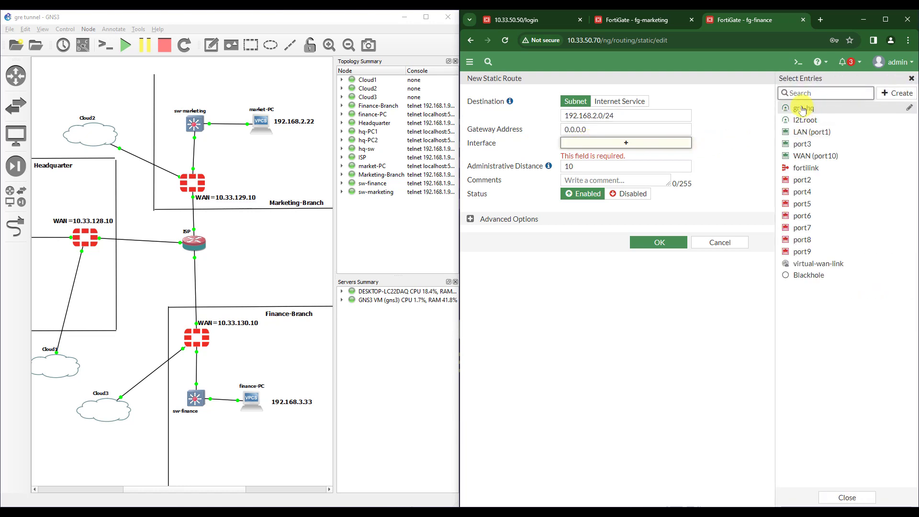
pyautogui.click(798, 110)
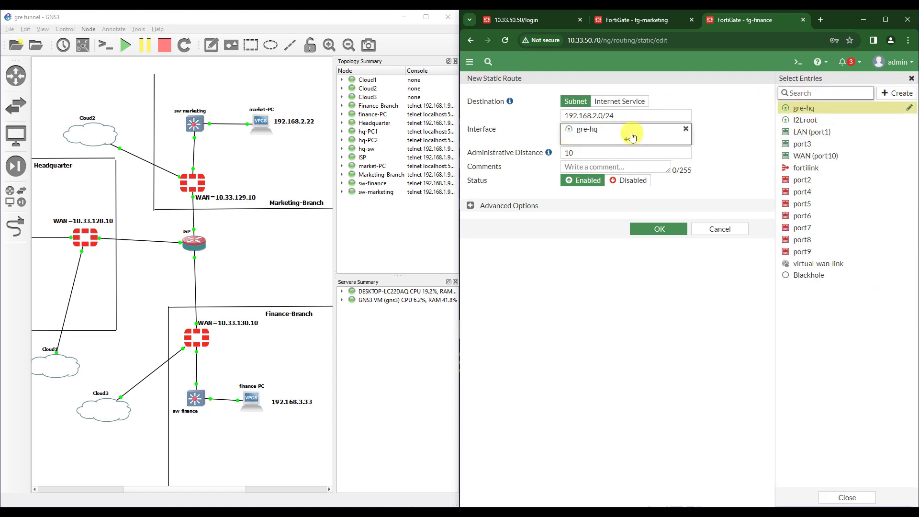
pyautogui.click(656, 231)
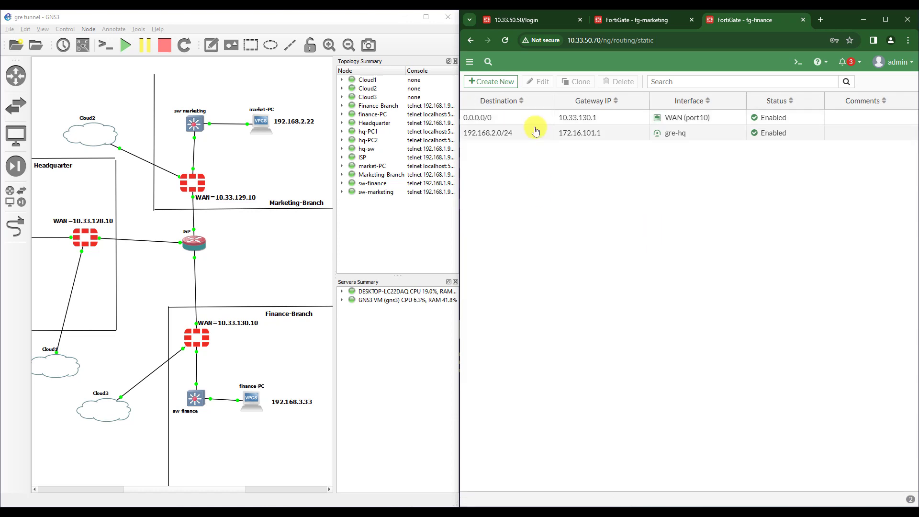
# - Log in to fg-hq at 10.33.50.50 as admin, open Static Routes, and begin a new route
pyautogui.click(270, 45)
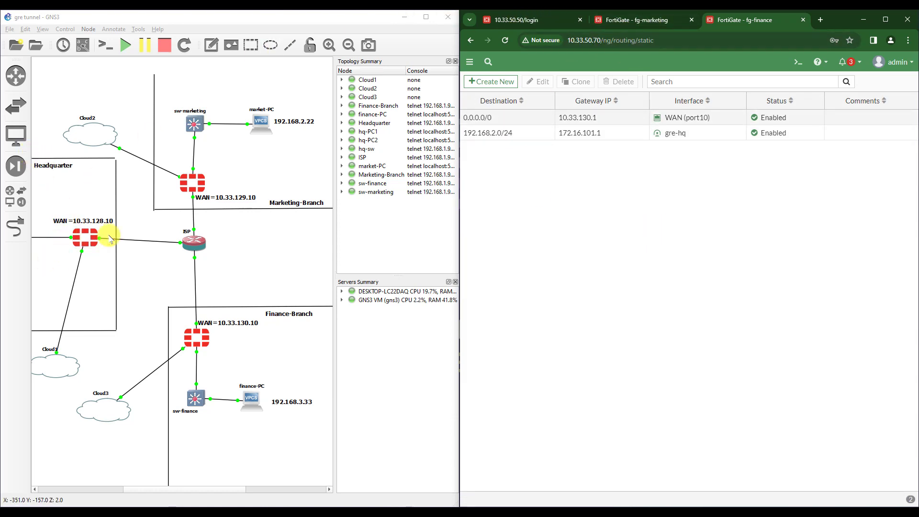
pyautogui.click(536, 20)
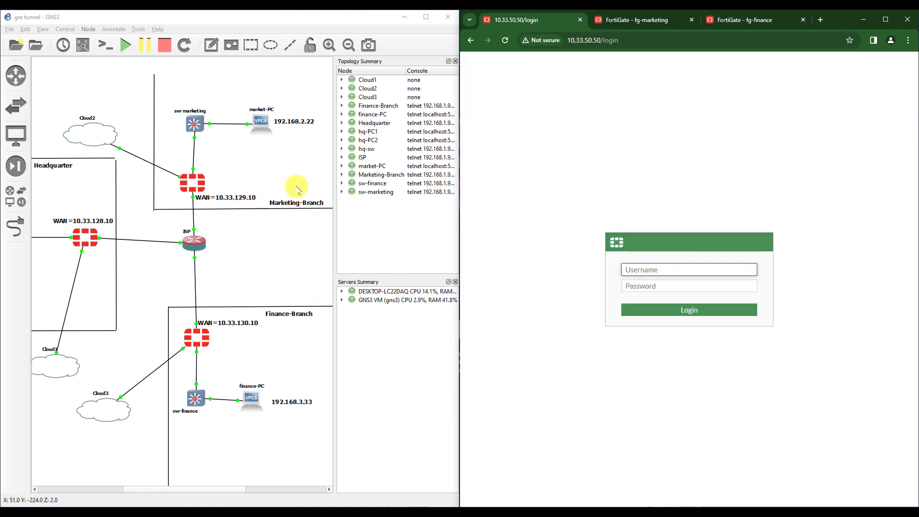
pyautogui.write('admin')
pyautogui.press('Tab')
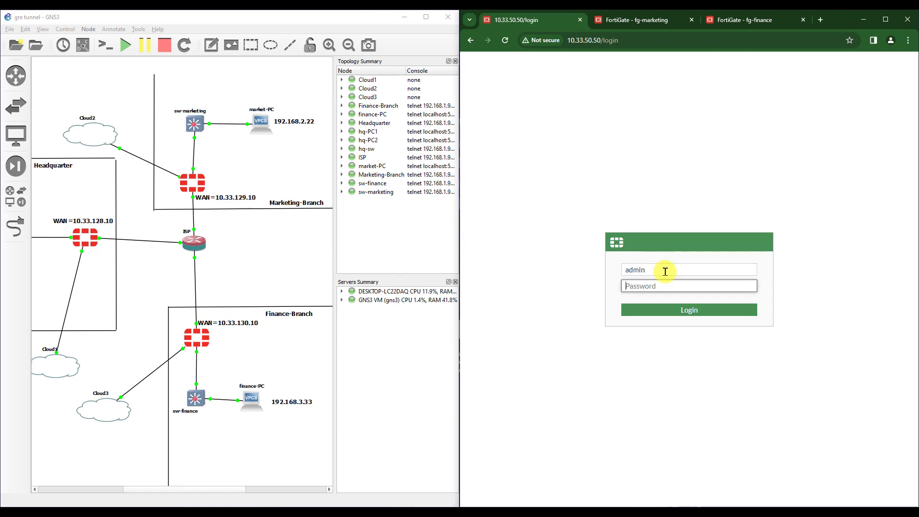
pyautogui.press('Return')
pyautogui.click(723, 398)
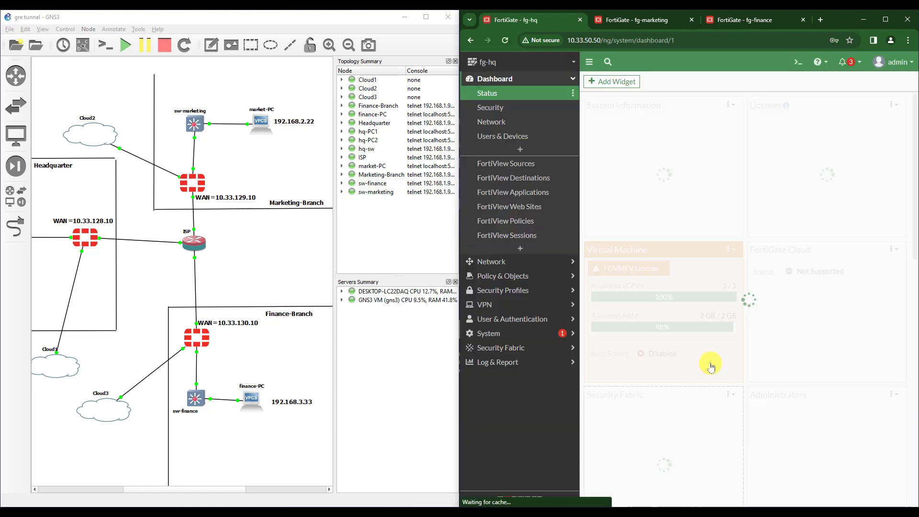
pyautogui.click(499, 261)
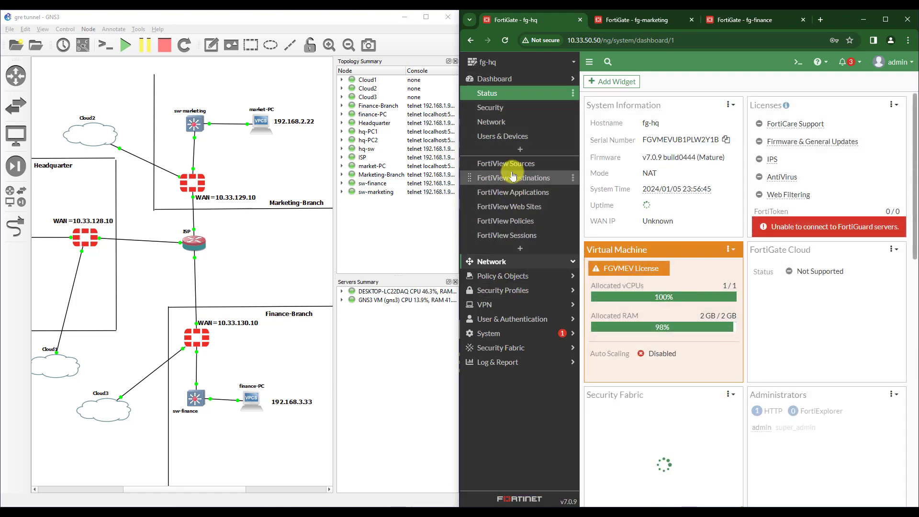
pyautogui.click(500, 166)
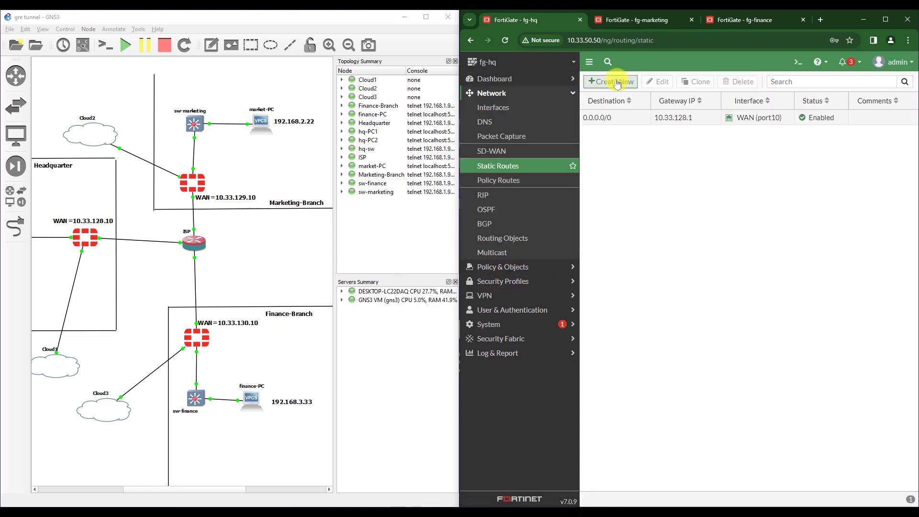
pyautogui.click(616, 82)
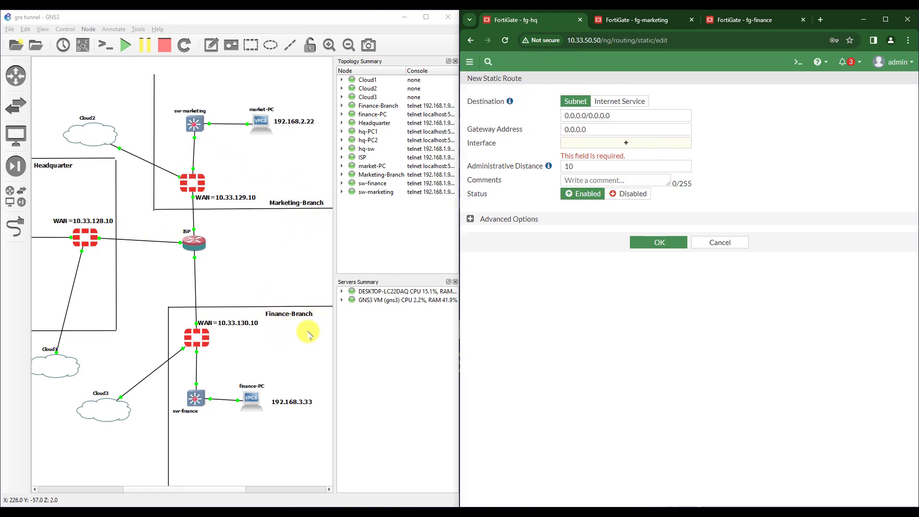
# - Save a static route for 192.168.2.0/24 on gre-marketing with gateway 172.16.100.2
pyautogui.moveTo(617, 117); pyautogui.dragTo(539, 114)
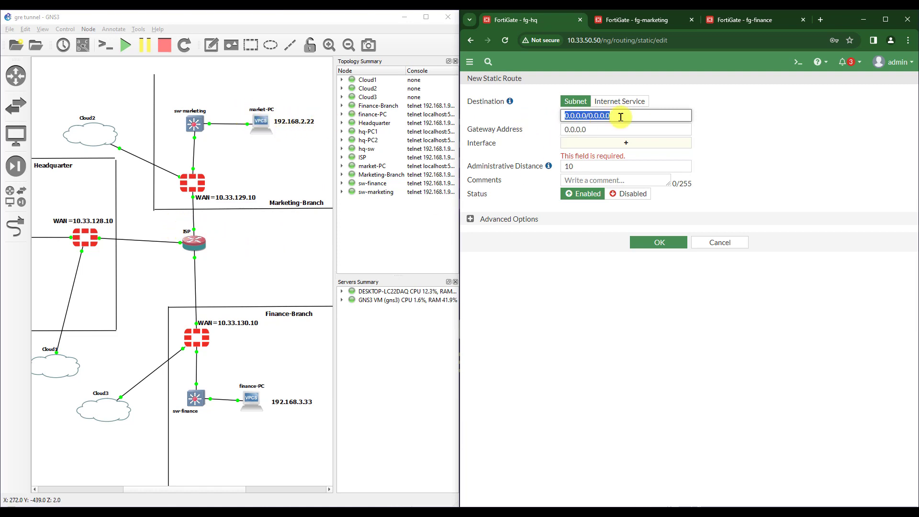
pyautogui.write('192.168.2.0/24')
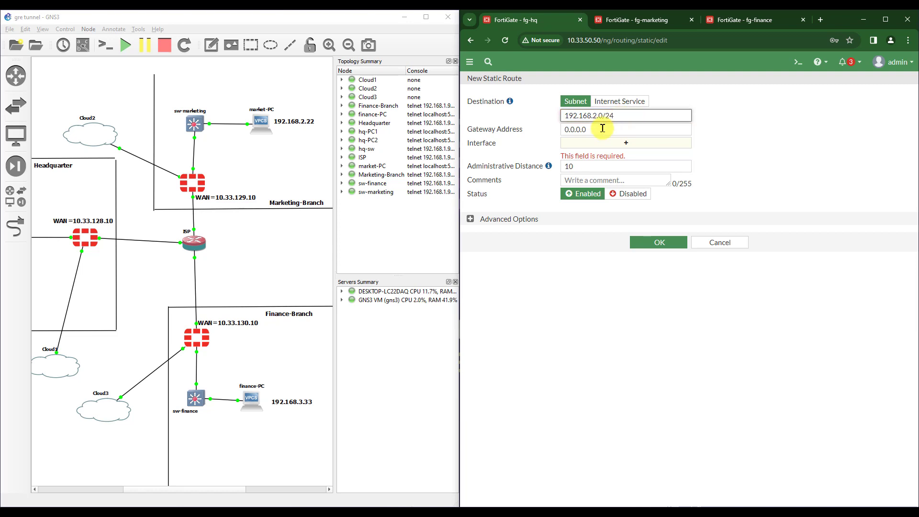
pyautogui.click(602, 144)
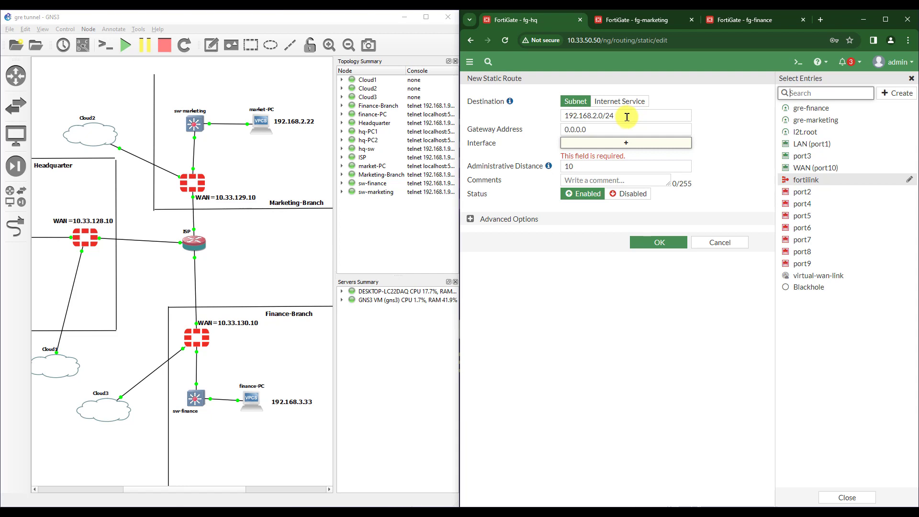
pyautogui.click(685, 141)
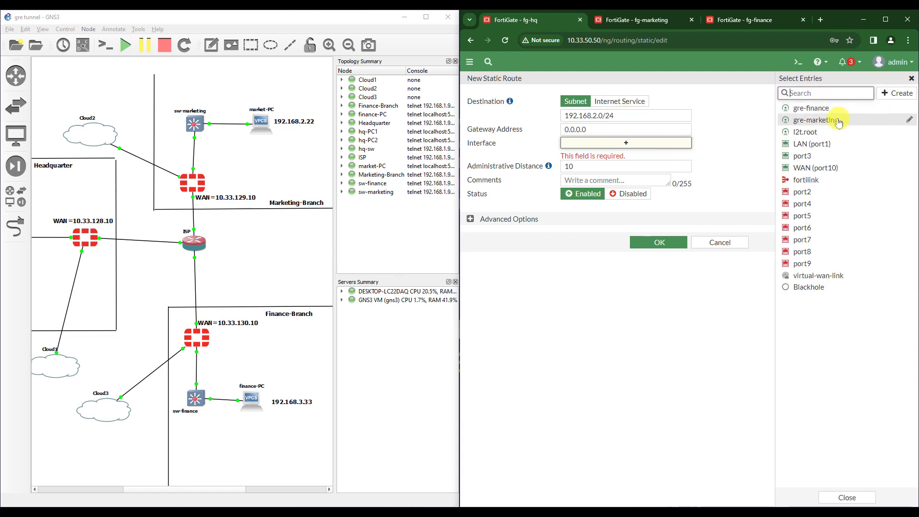
pyautogui.moveTo(818, 119)
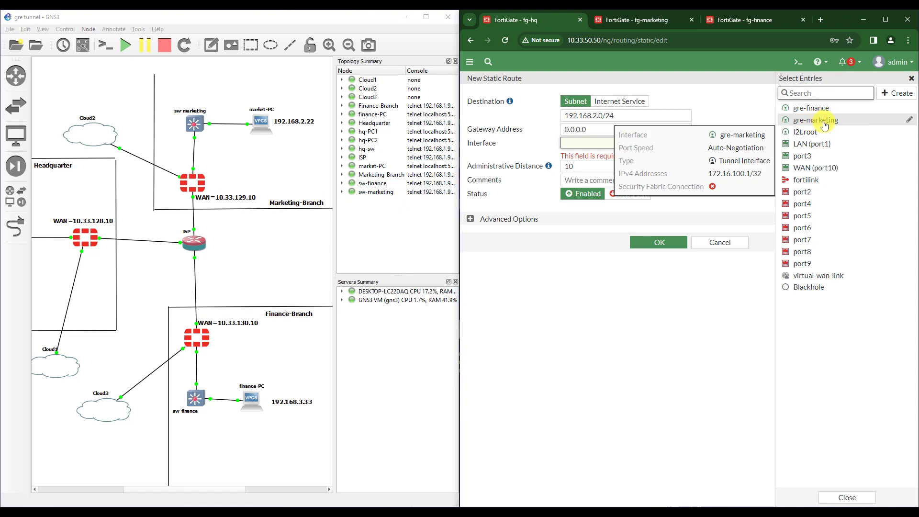
pyautogui.click(823, 121)
pyautogui.click(659, 242)
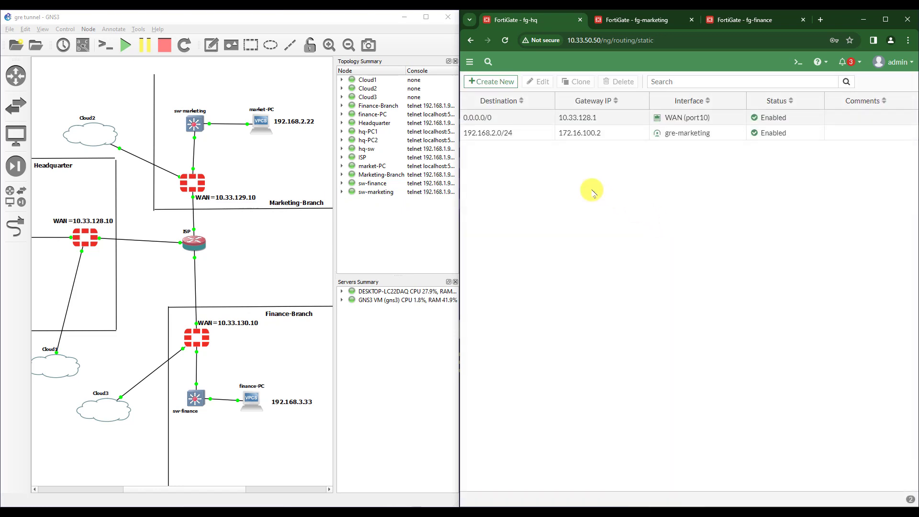
# - Add an fg-hq static route to 192.168.3.0/24 on gre-finance via gateway 172.16.101.2
pyautogui.click(491, 81)
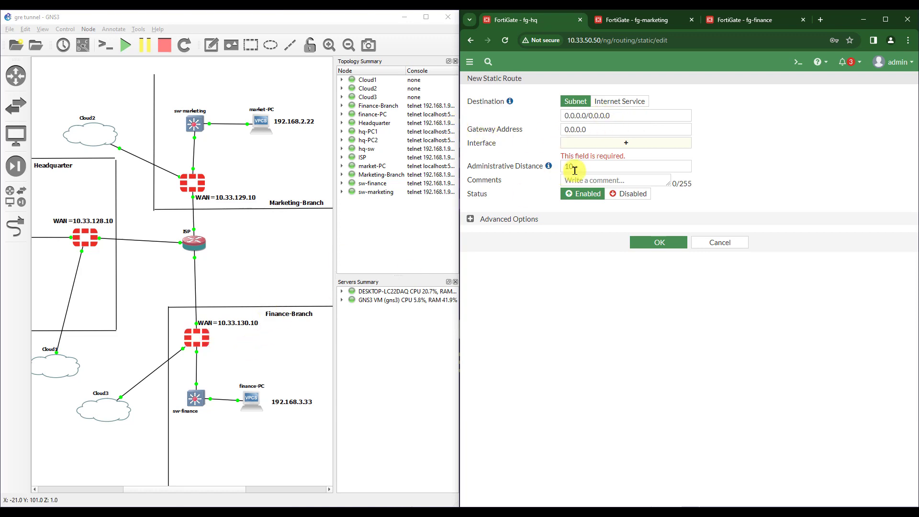
pyautogui.click(608, 120)
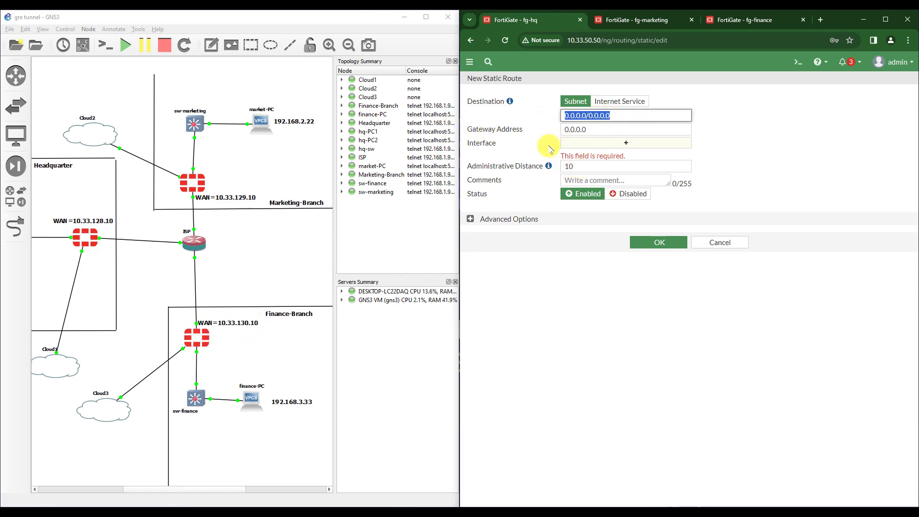
pyautogui.write('192.168.3.')
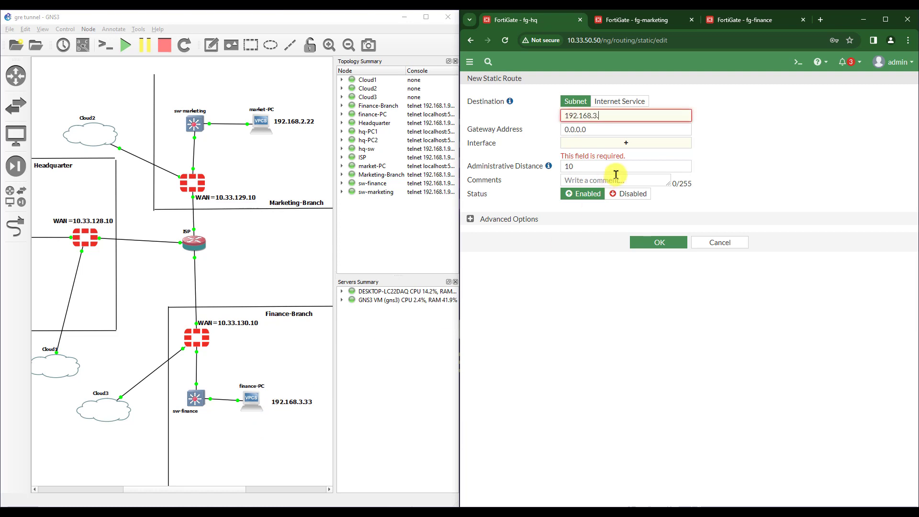
pyautogui.click(622, 143)
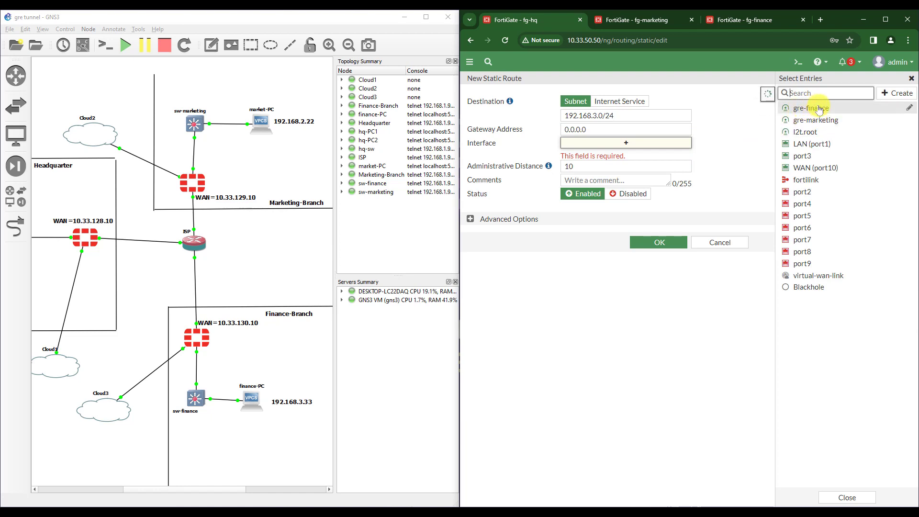
pyautogui.click(819, 109)
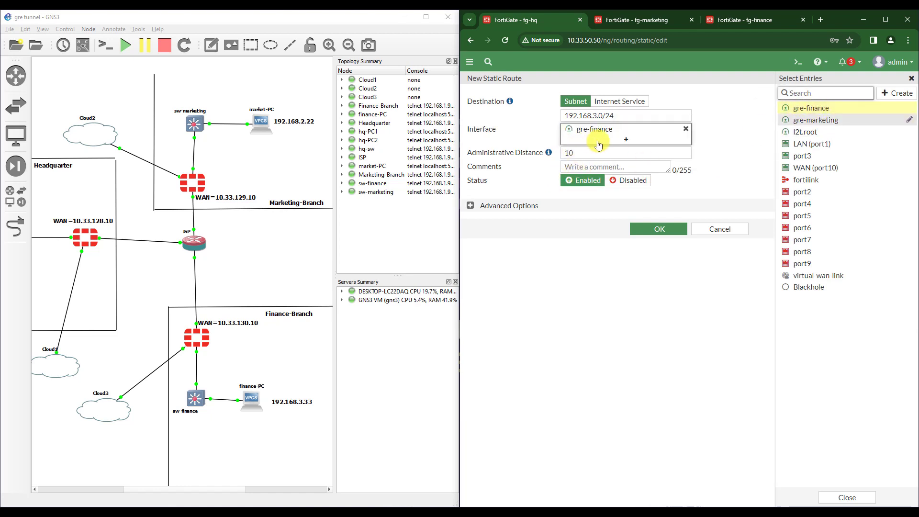
pyautogui.moveTo(579, 133)
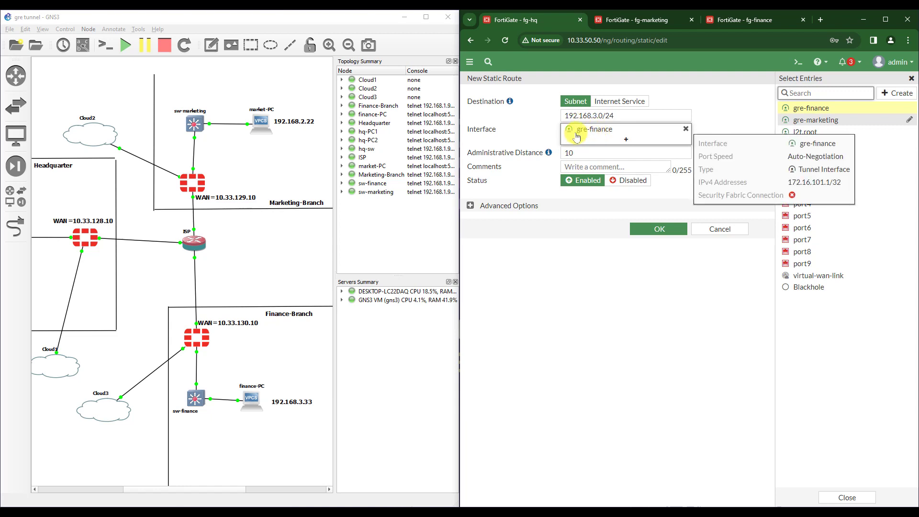
pyautogui.click(653, 228)
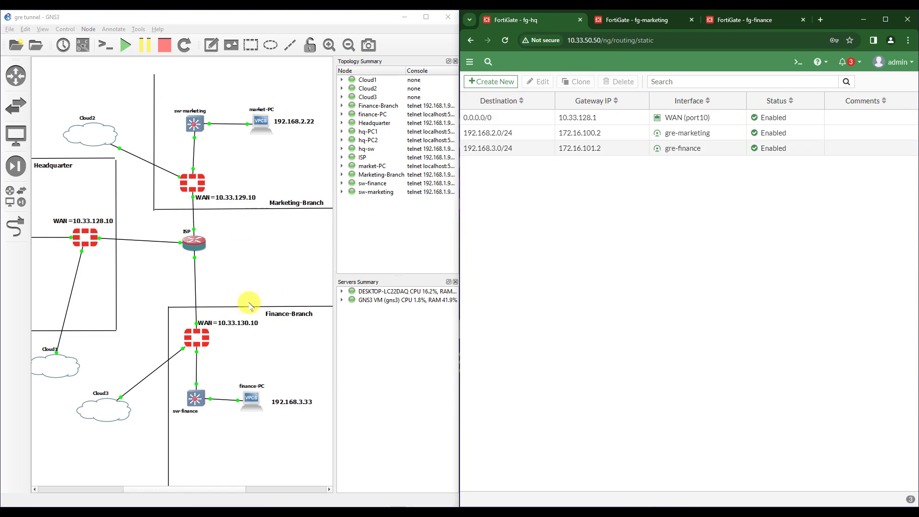
# - Ping market-PC at 192.168.2.22 from the finance-PC console; all five replies time out
pyautogui.hotkey('alt', 'Tab')
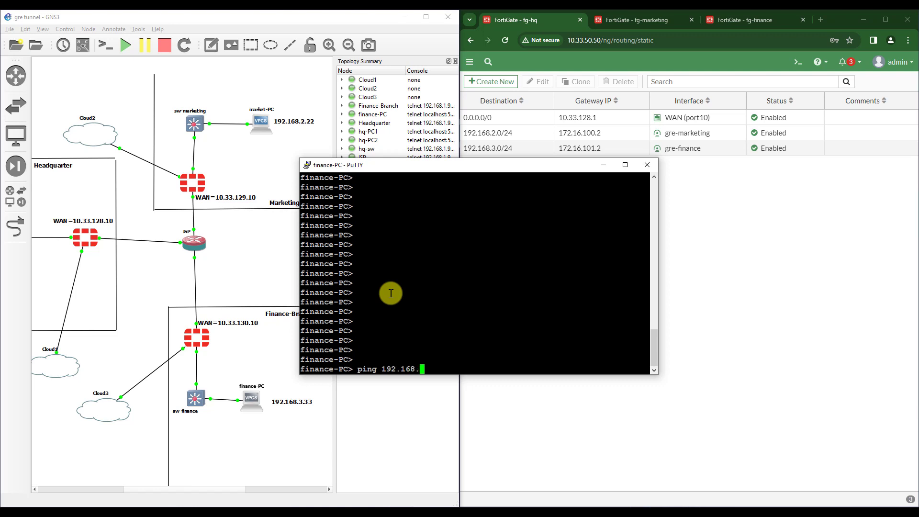
pyautogui.write('.22')
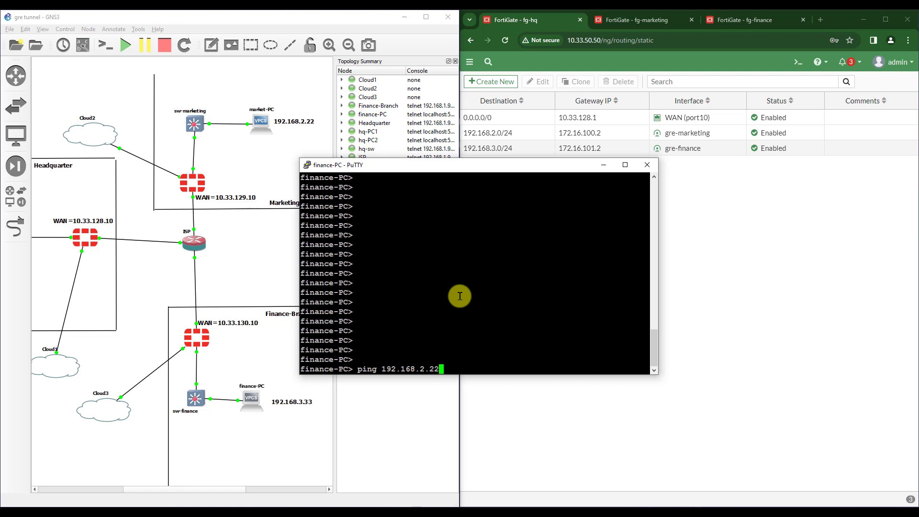
pyautogui.press('Return')
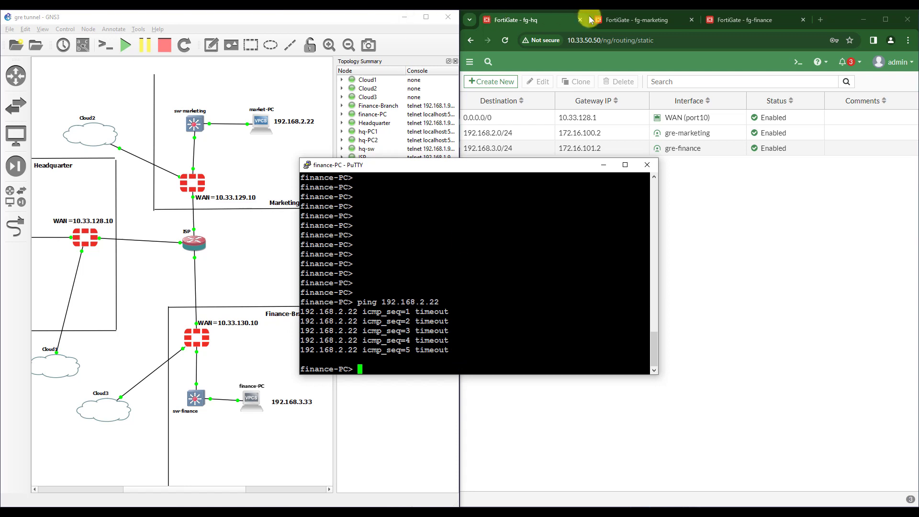
pyautogui.moveTo(455, 349); pyautogui.dragTo(415, 346)
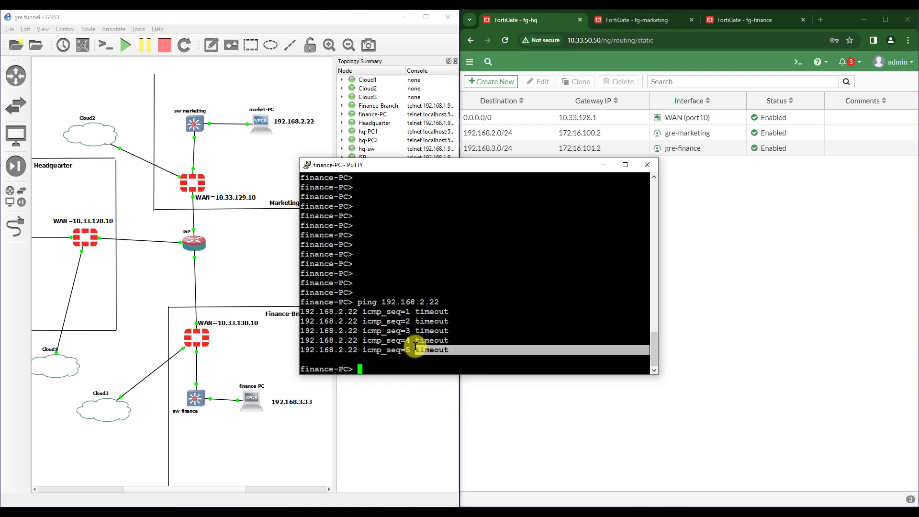
pyautogui.click(406, 364)
pyautogui.press('Return')
pyautogui.press('Return')
pyautogui.press('Return')
pyautogui.press('Return')
pyautogui.press('Return')
pyautogui.press('Return')
pyautogui.press('Return')
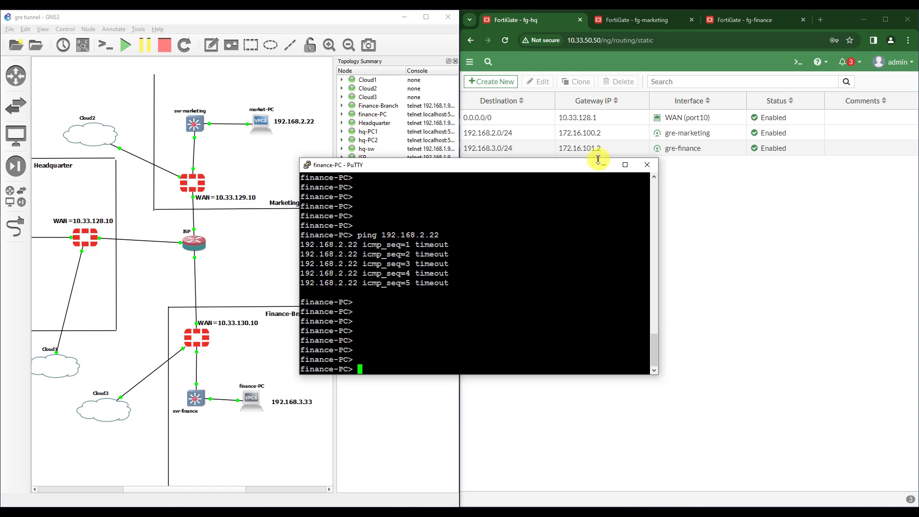
# - Close the finance-PC console, widen the topology canvas, and select the branch firewalls
pyautogui.click(647, 165)
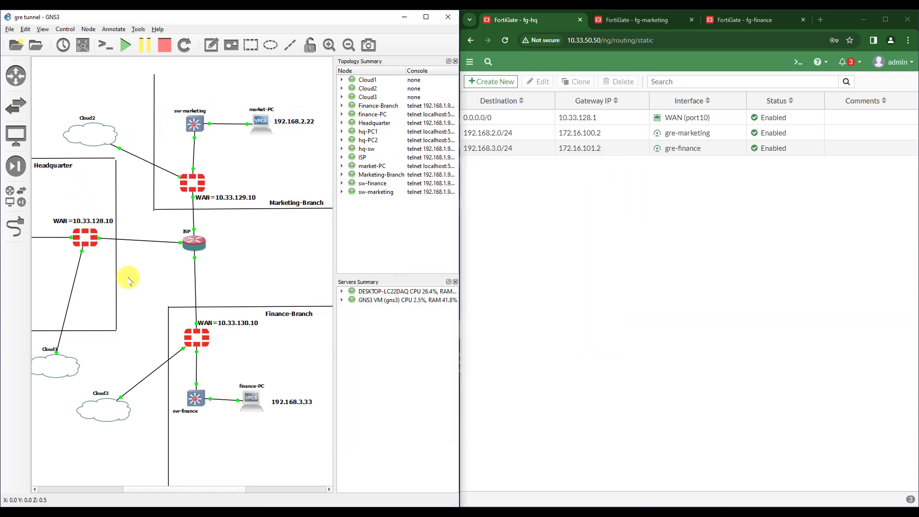
pyautogui.moveTo(335, 206); pyautogui.dragTo(389, 206)
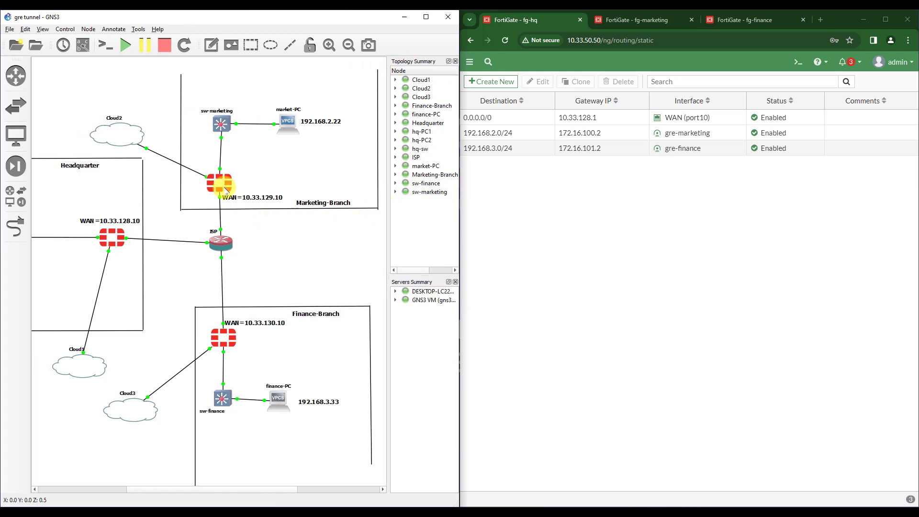
pyautogui.moveTo(281, 155); pyautogui.dragTo(195, 210)
pyautogui.moveTo(137, 205); pyautogui.dragTo(83, 265)
# - On fg-marketing, extend the login session and open the Firewall Policy list
pyautogui.click(627, 19)
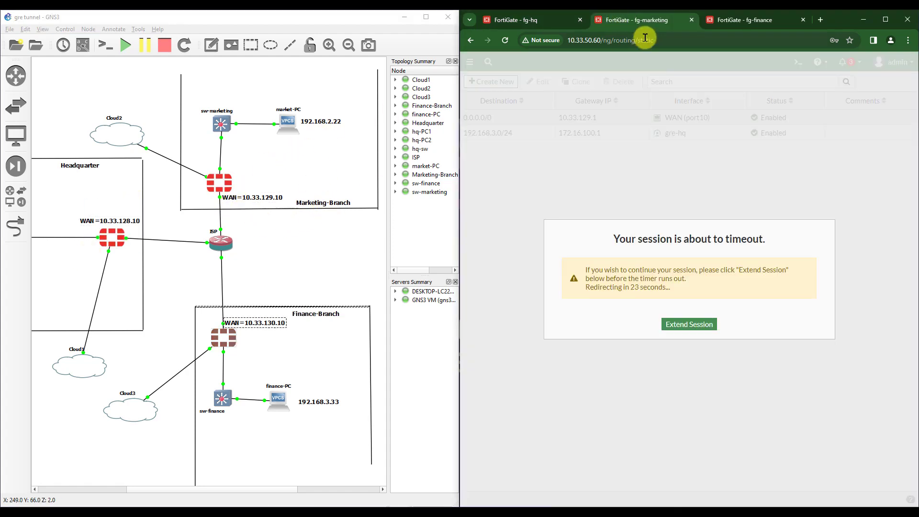
pyautogui.click(689, 324)
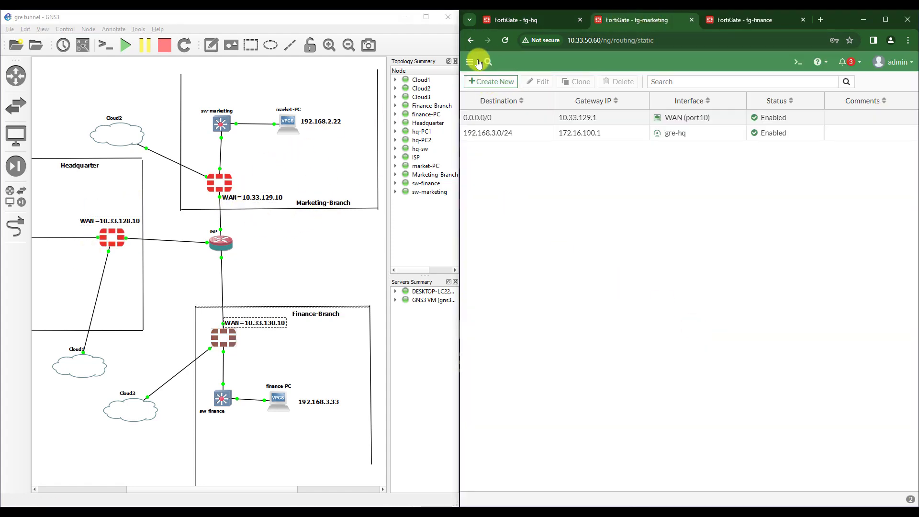
pyautogui.click(469, 62)
pyautogui.click(512, 268)
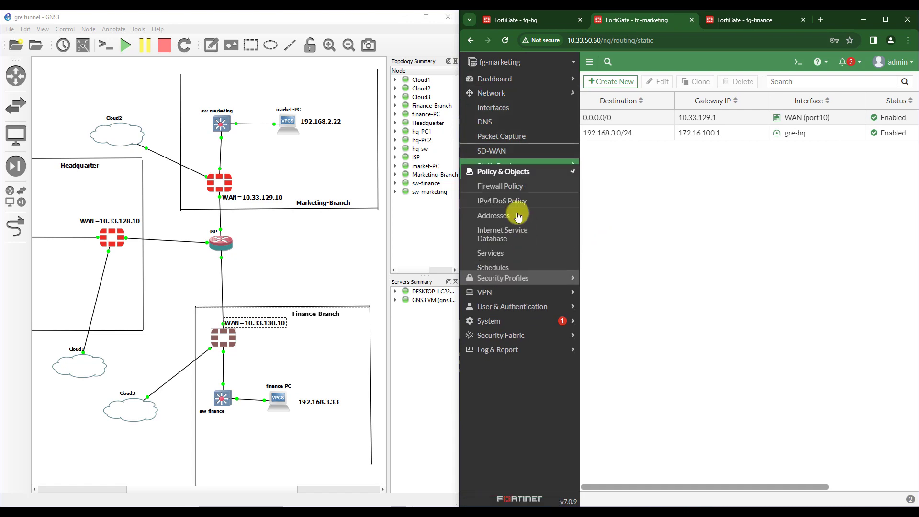
pyautogui.click(509, 121)
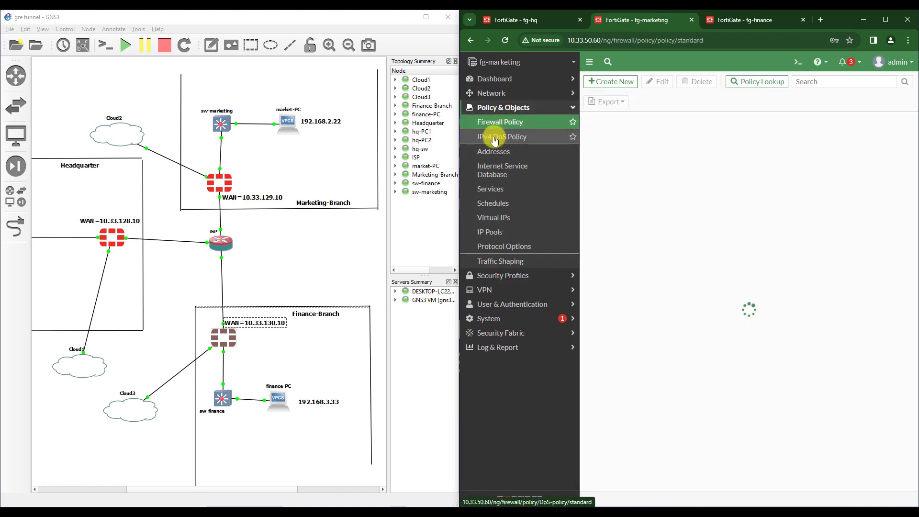
pyautogui.click(589, 62)
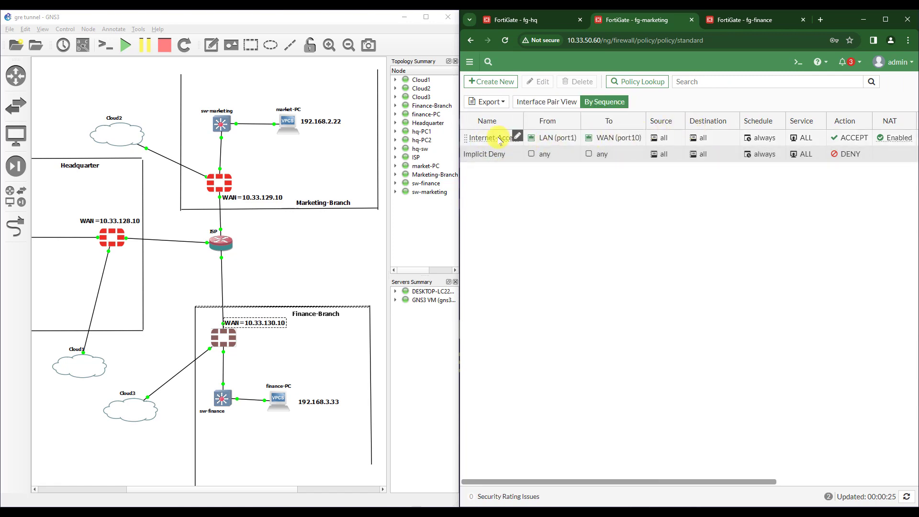
# - Start a new LAN-To-Finance policy from LAN (port1) to gre-hq
pyautogui.click(492, 81)
pyautogui.click(561, 107)
pyautogui.write('LAN-To-Finance')
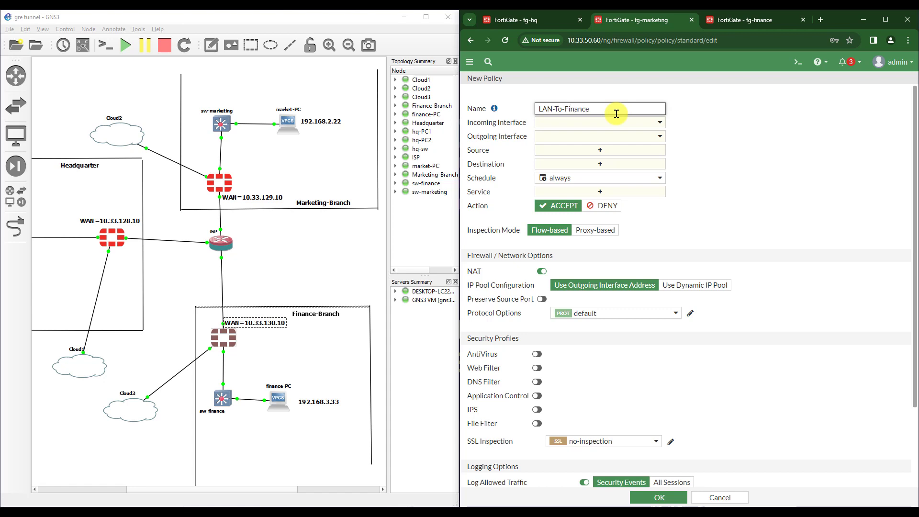
pyautogui.click(559, 125)
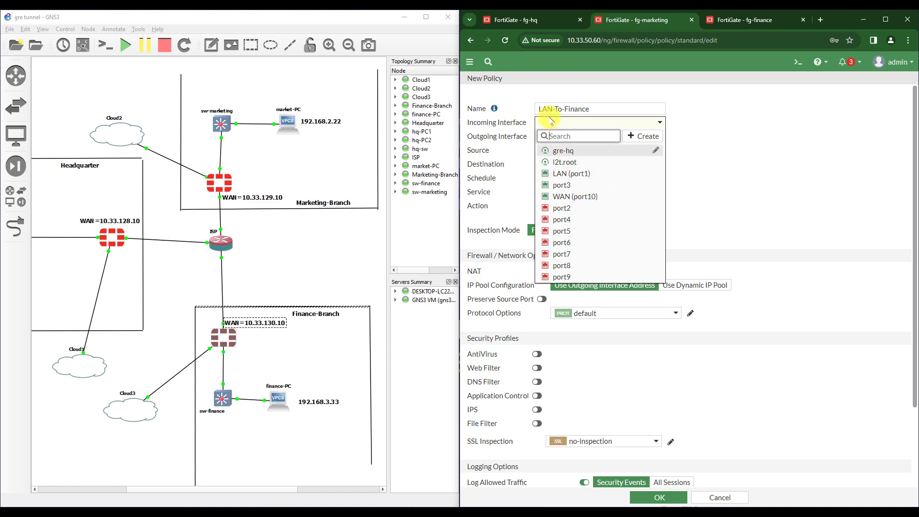
pyautogui.click(569, 177)
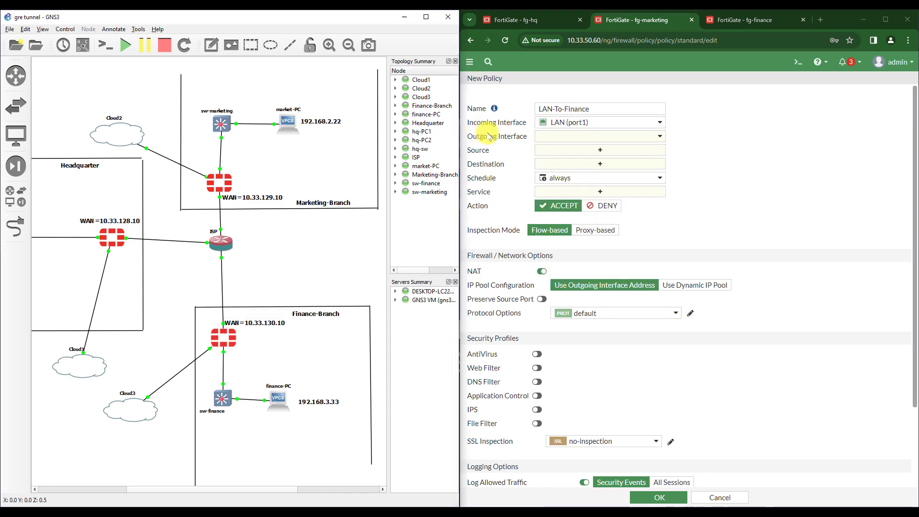
pyautogui.click(270, 140)
pyautogui.click(579, 137)
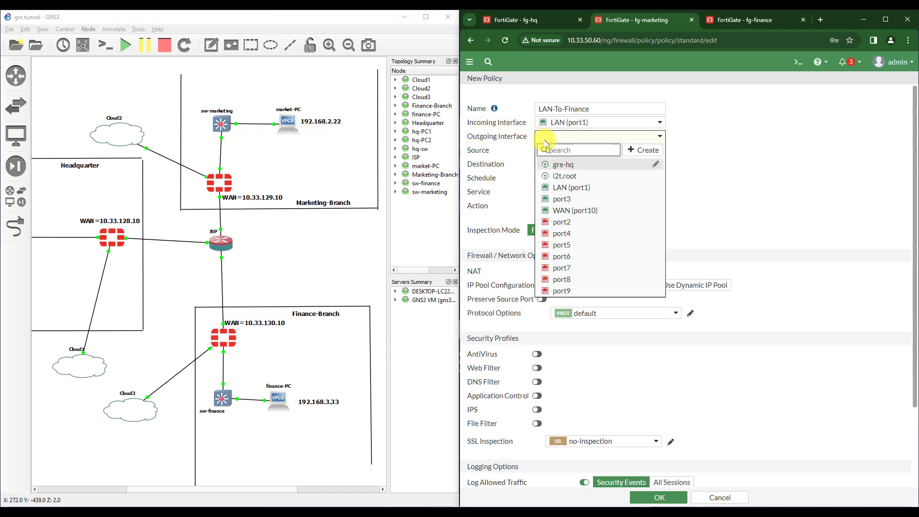
pyautogui.moveTo(573, 167)
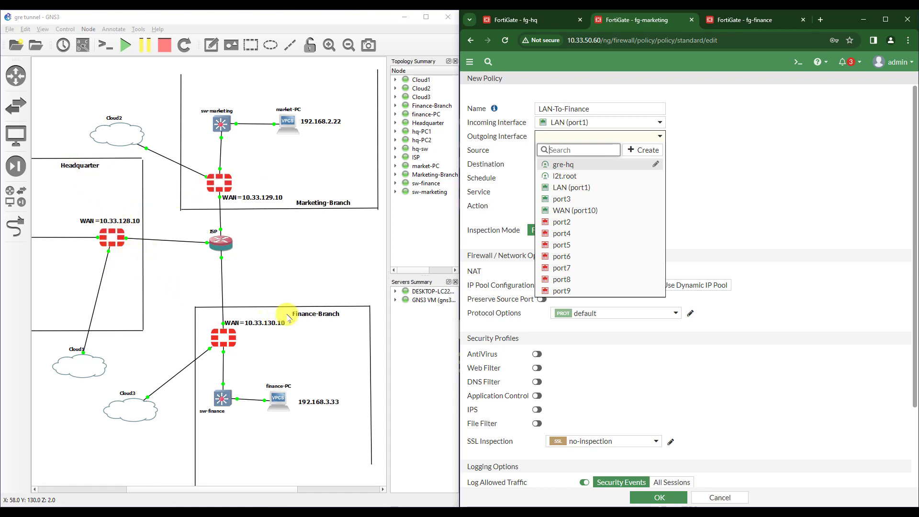
pyautogui.click(565, 164)
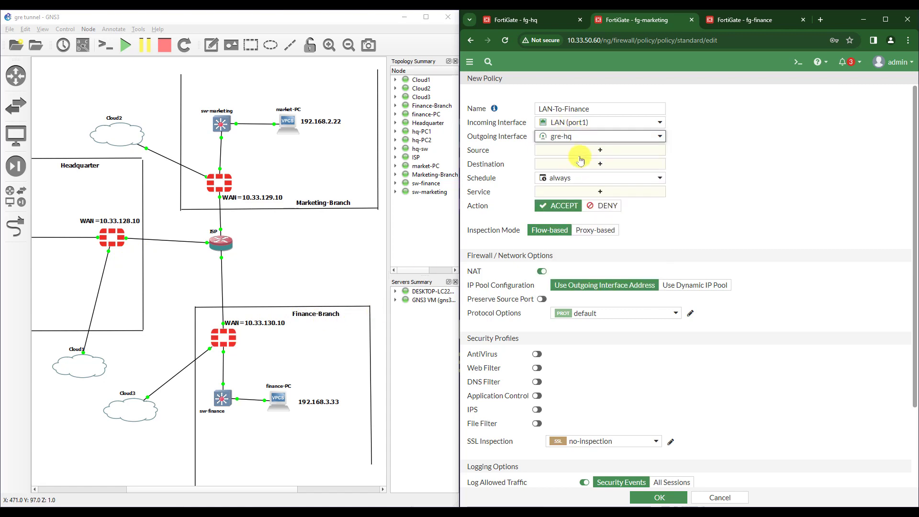
# - Set source and destination to all and service to ALL, and disable NAT
pyautogui.click(578, 150)
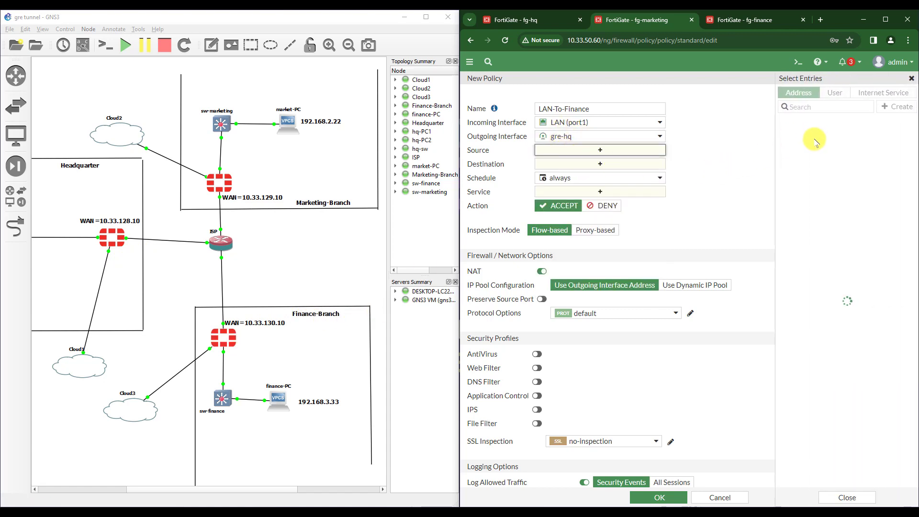
pyautogui.click(796, 134)
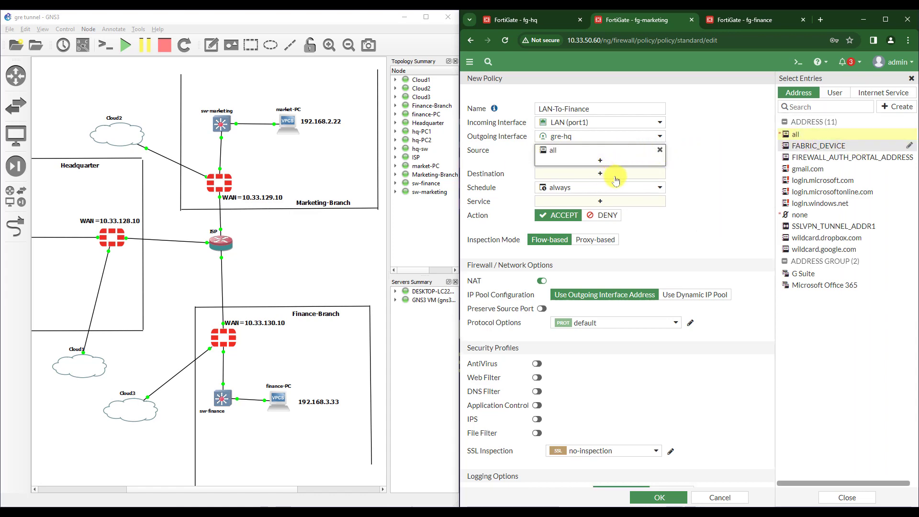
pyautogui.click(593, 177)
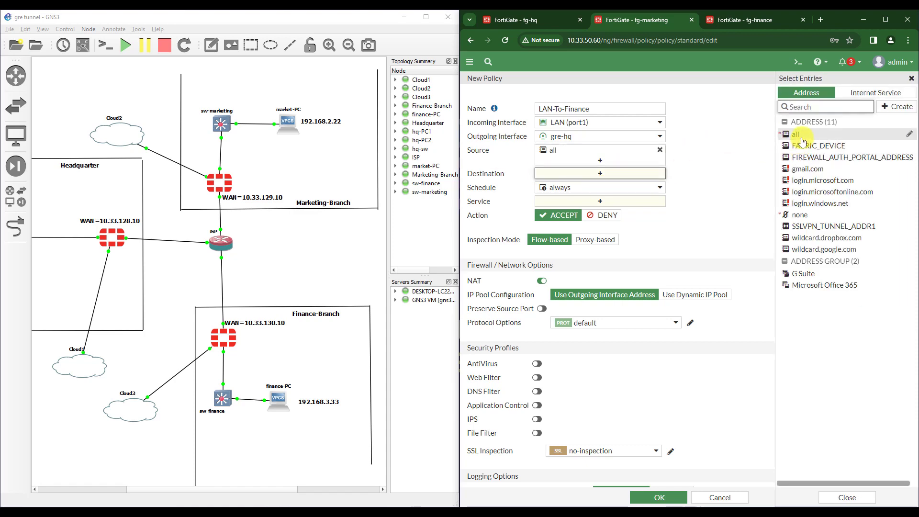
pyautogui.click(801, 136)
pyautogui.click(606, 209)
pyautogui.click(797, 131)
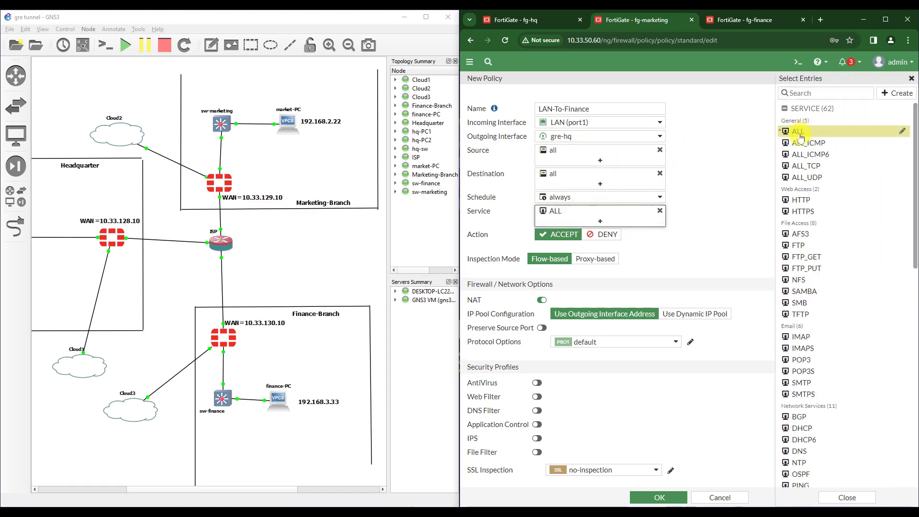
pyautogui.click(541, 300)
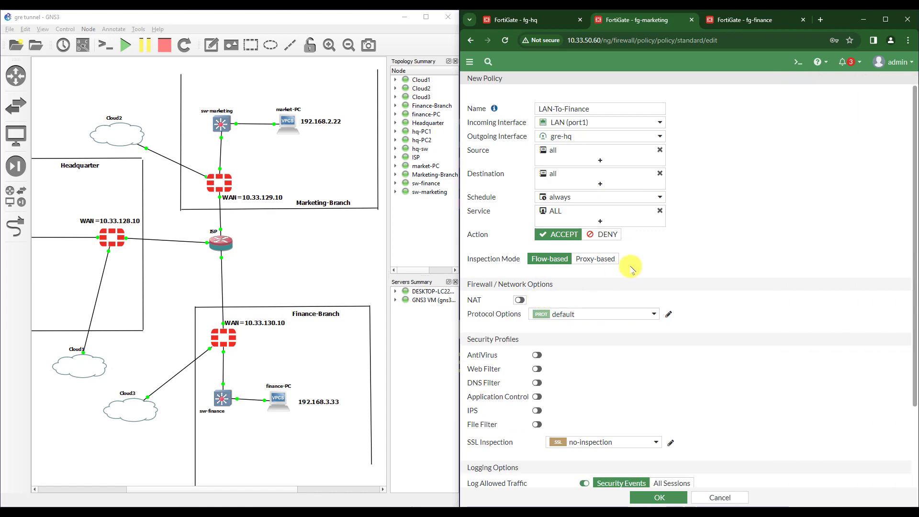
pyautogui.scroll(-2, 632, 263)
pyautogui.scroll(2, 507, 302)
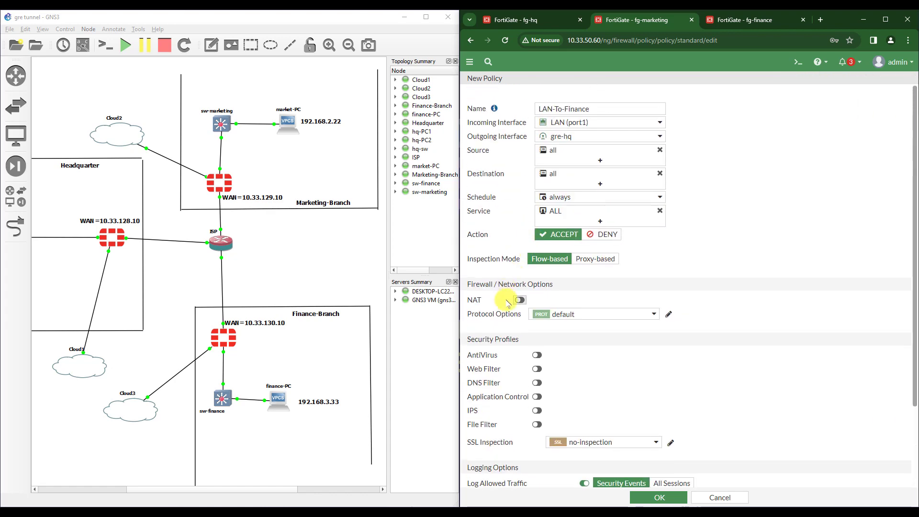
pyautogui.tripleClick(599, 111)
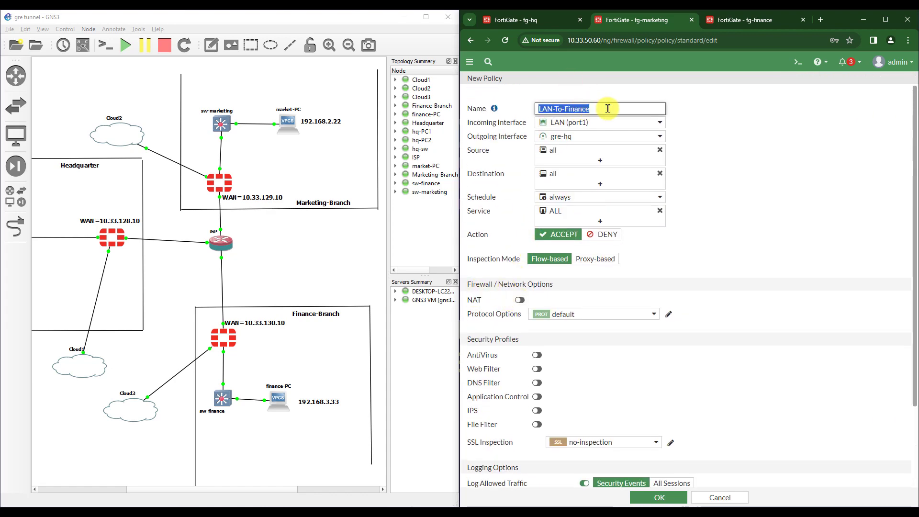
pyautogui.scroll(-2, 619, 236)
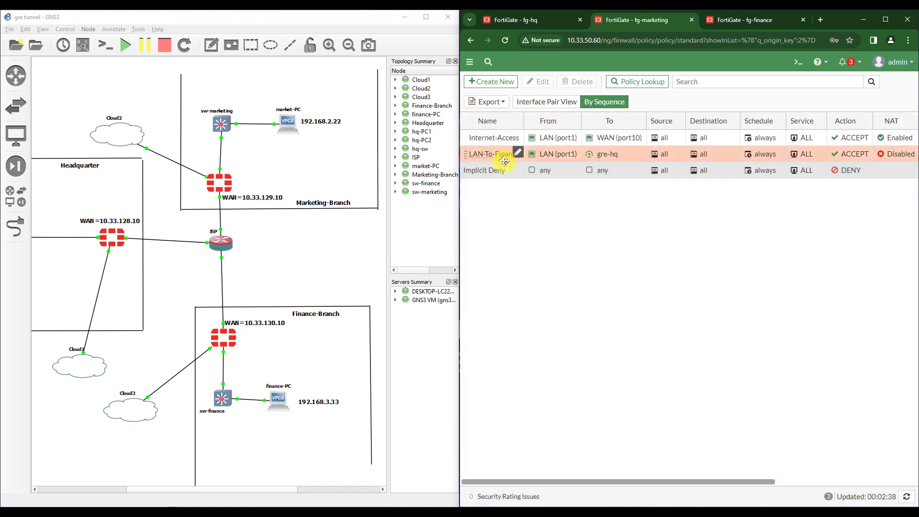
# - Create a Finance-To-LAN policy with incoming gre-hq and outgoing LAN (port1)
pyautogui.click(498, 82)
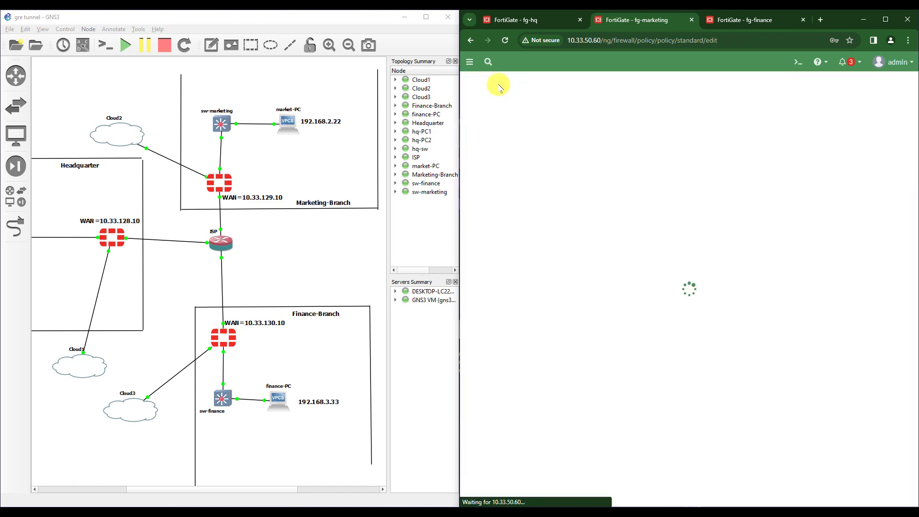
pyautogui.click(598, 109)
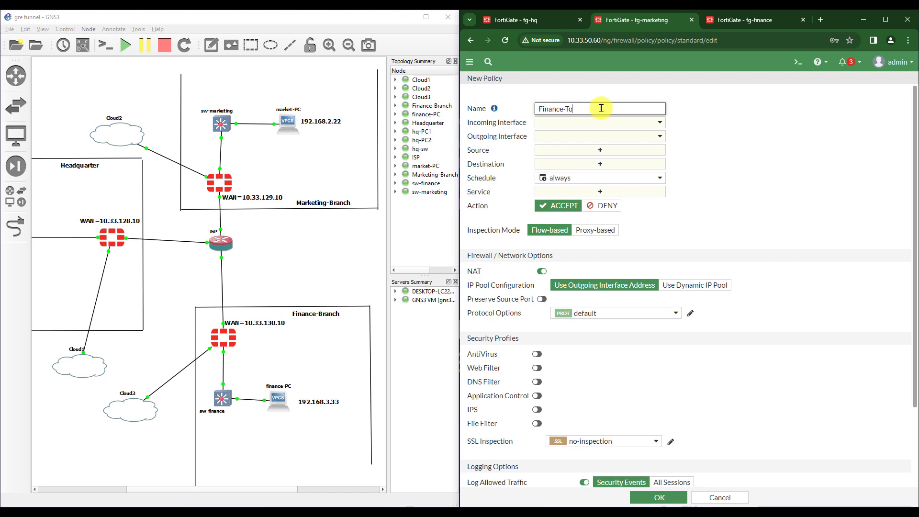
pyautogui.click(603, 123)
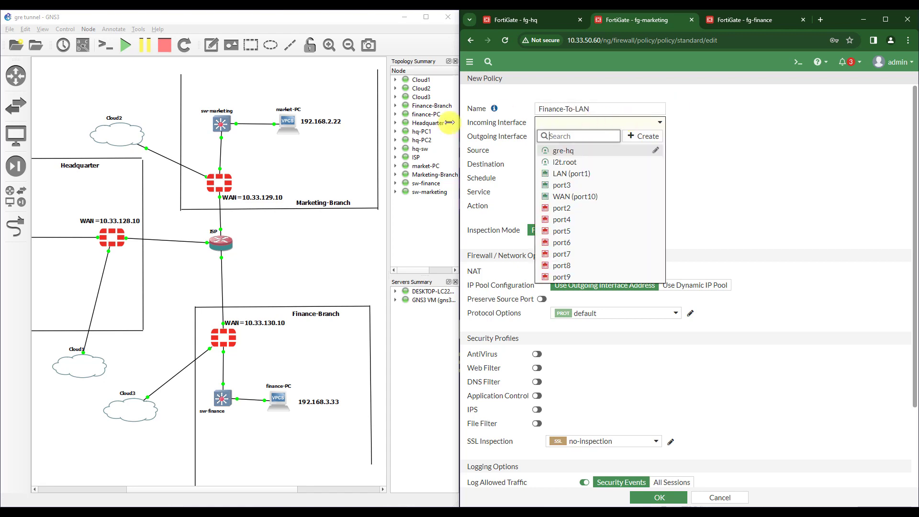
pyautogui.click(563, 152)
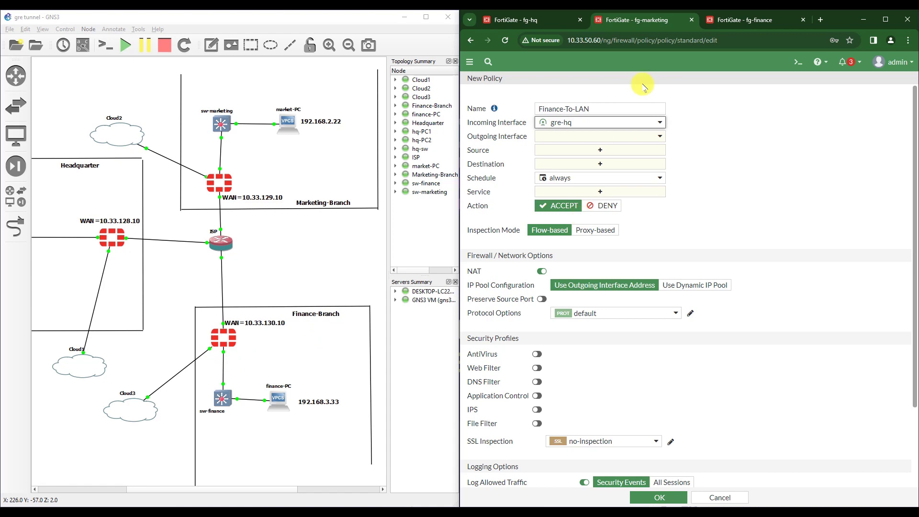
pyautogui.click(574, 136)
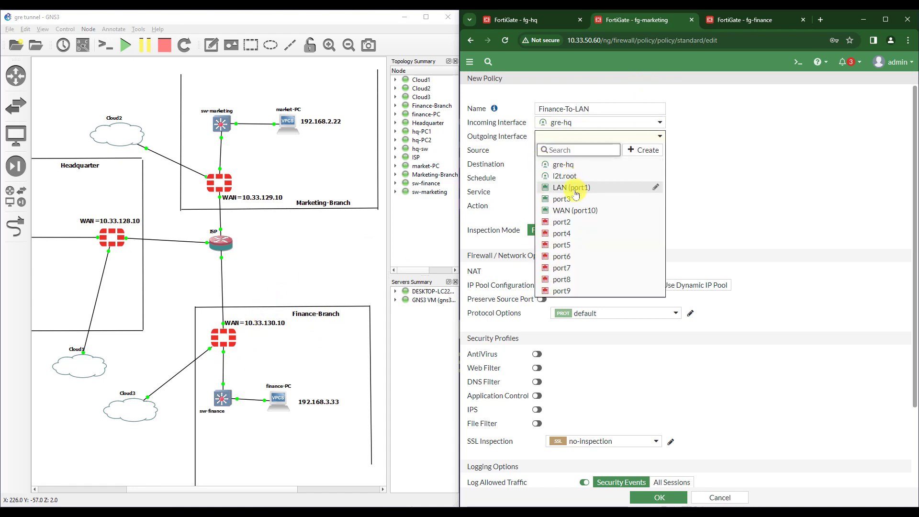
pyautogui.click(575, 188)
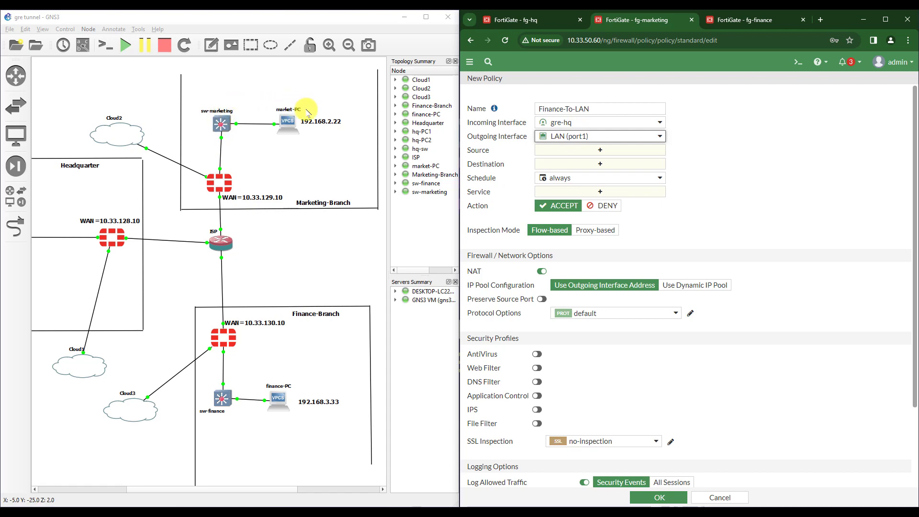
# - Use all source and destination addresses, ALL services, NAT off, and save the policy
pyautogui.click(591, 149)
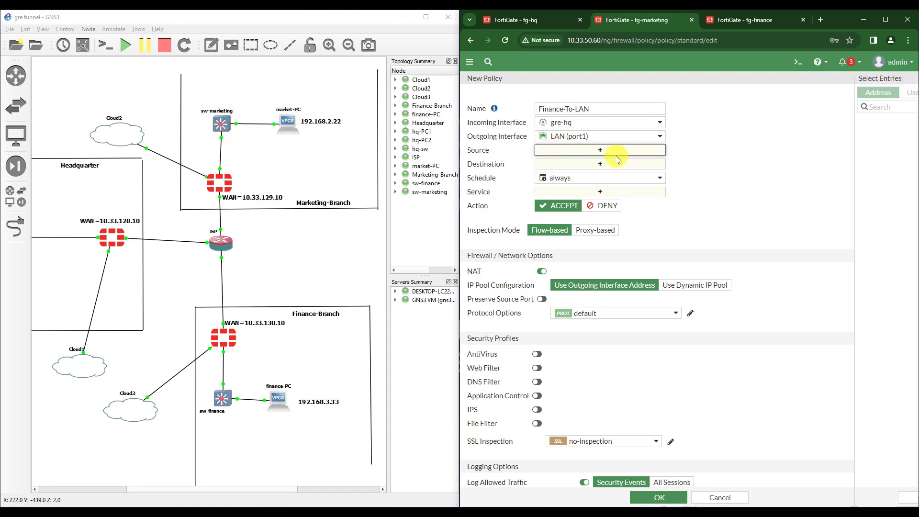
pyautogui.click(819, 139)
pyautogui.click(598, 177)
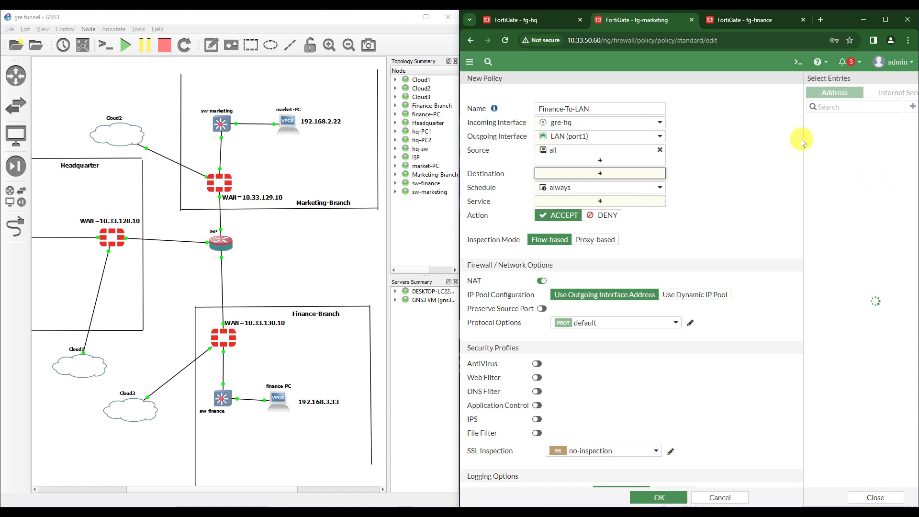
pyautogui.click(807, 134)
pyautogui.click(545, 211)
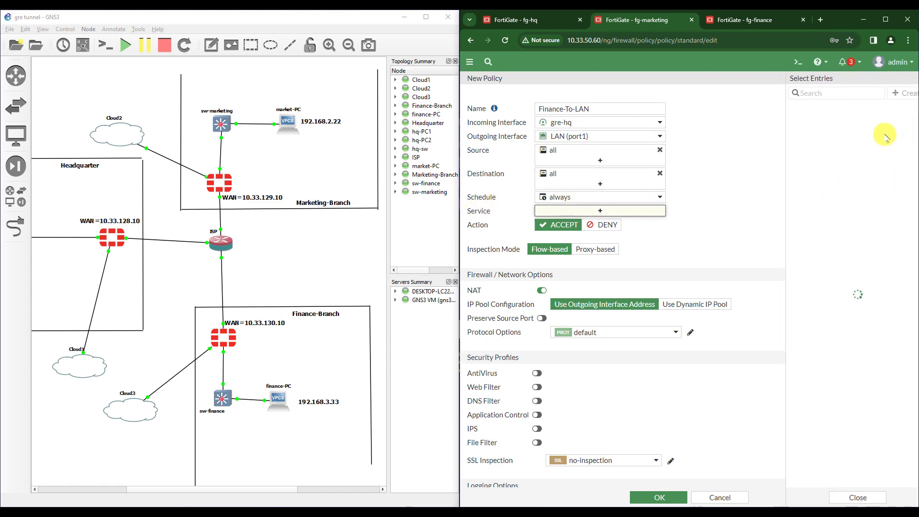
pyautogui.click(813, 131)
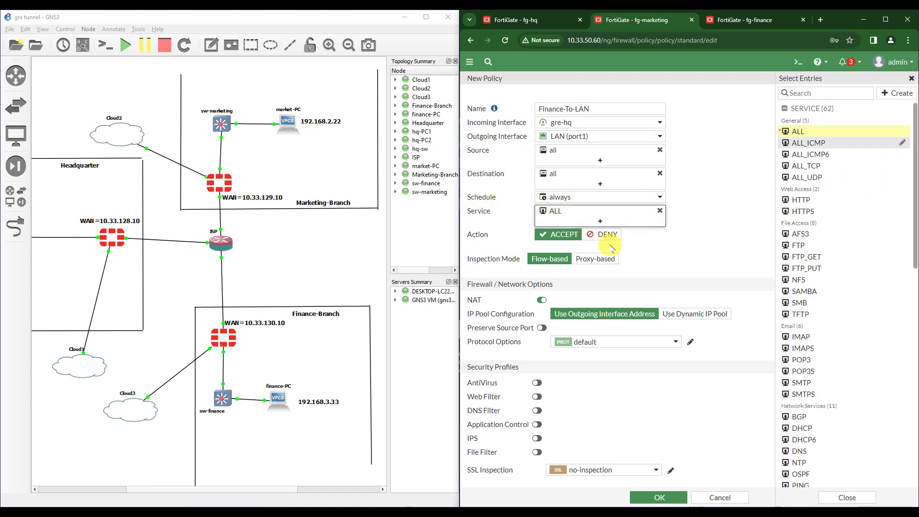
pyautogui.click(541, 302)
pyautogui.click(654, 497)
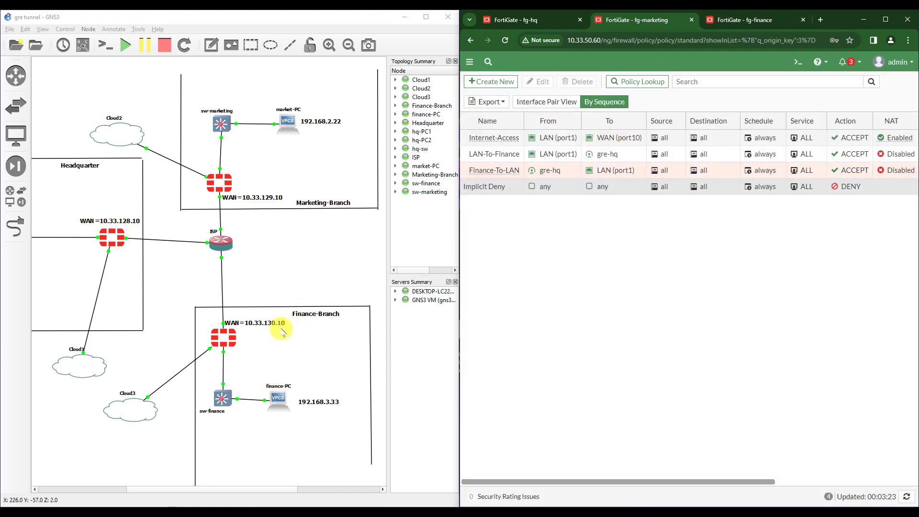
# - Switch to fg-finance and open its Firewall Policy list
pyautogui.click(728, 22)
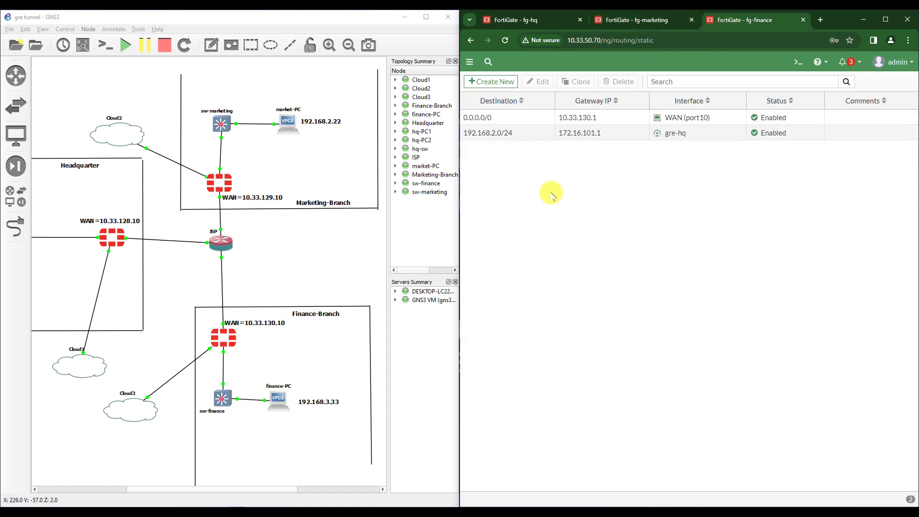
pyautogui.click(469, 62)
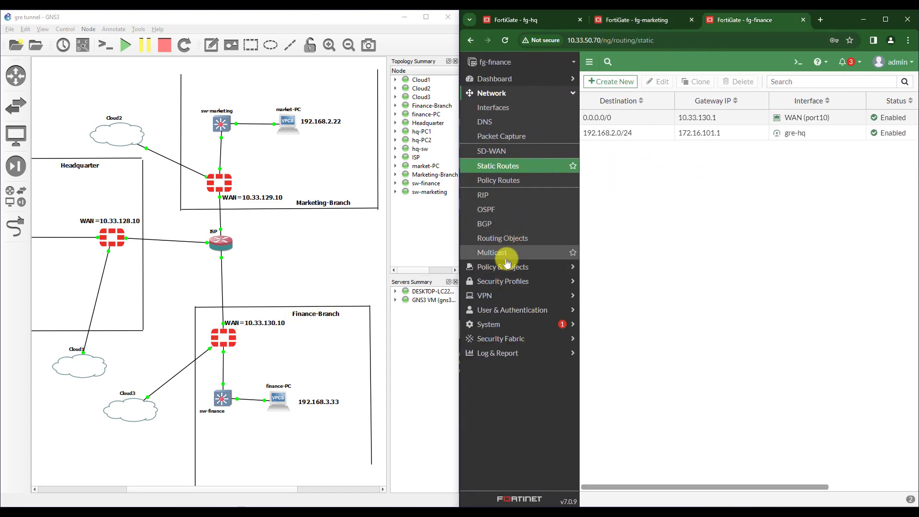
pyautogui.click(507, 252)
pyautogui.click(508, 267)
pyautogui.click(499, 130)
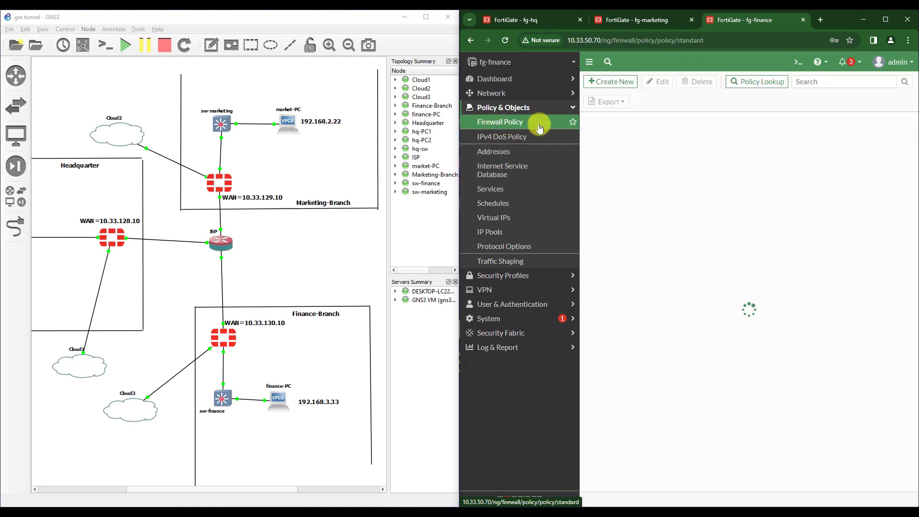
# - Start a LAN-To-Marketing policy from LAN (port1) to gre-hq
pyautogui.click(619, 83)
pyautogui.click(695, 107)
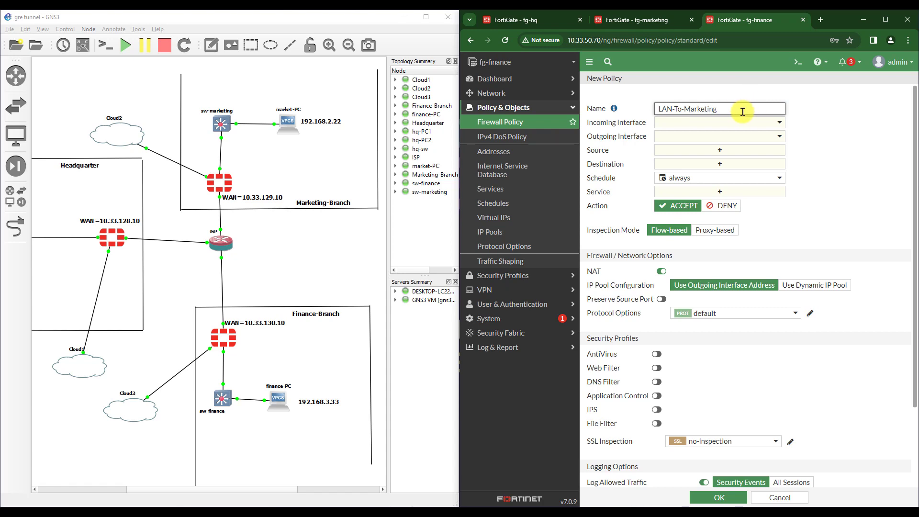
pyautogui.click(690, 123)
pyautogui.click(692, 173)
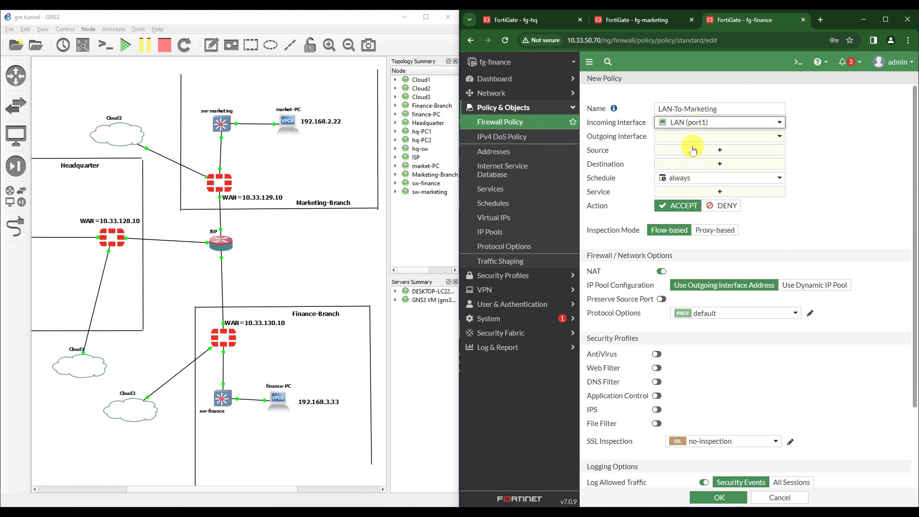
pyautogui.click(690, 137)
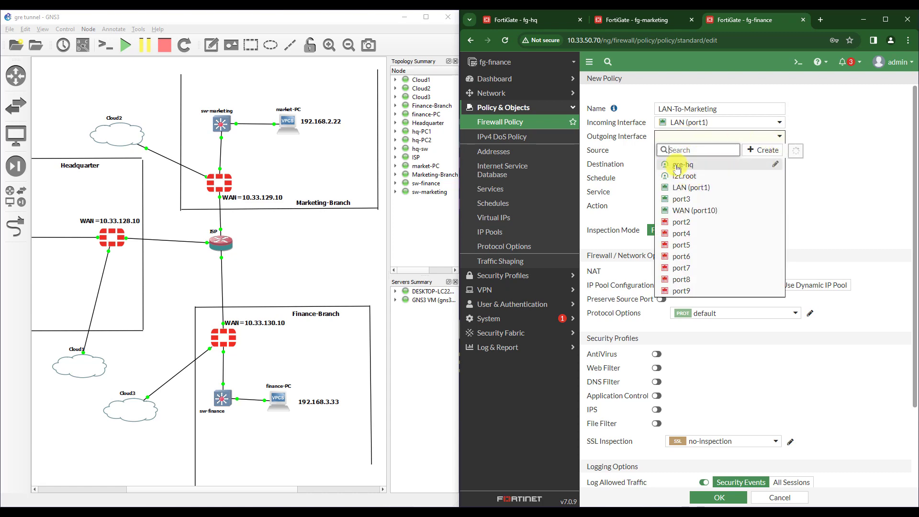
pyautogui.click(684, 166)
# - Set all addresses, ALL services, and NAT off, then save and begin another policy
pyautogui.click(687, 152)
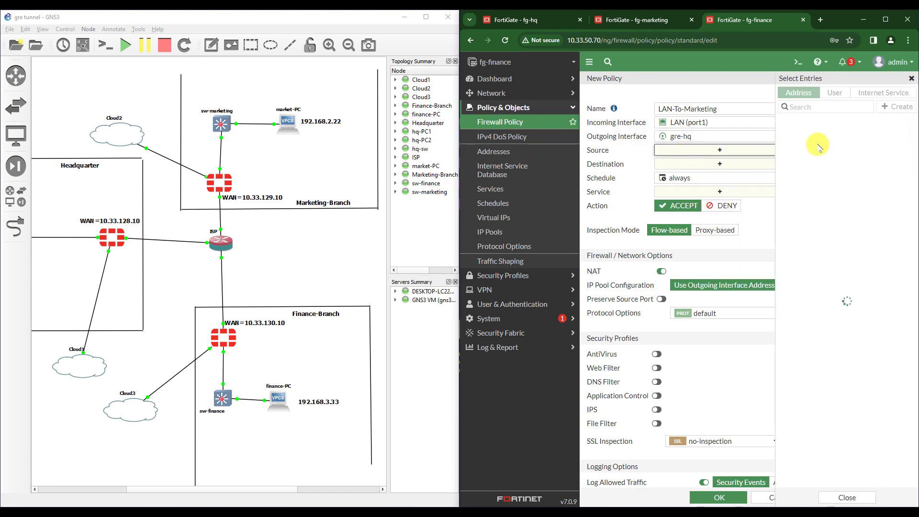
pyautogui.click(804, 135)
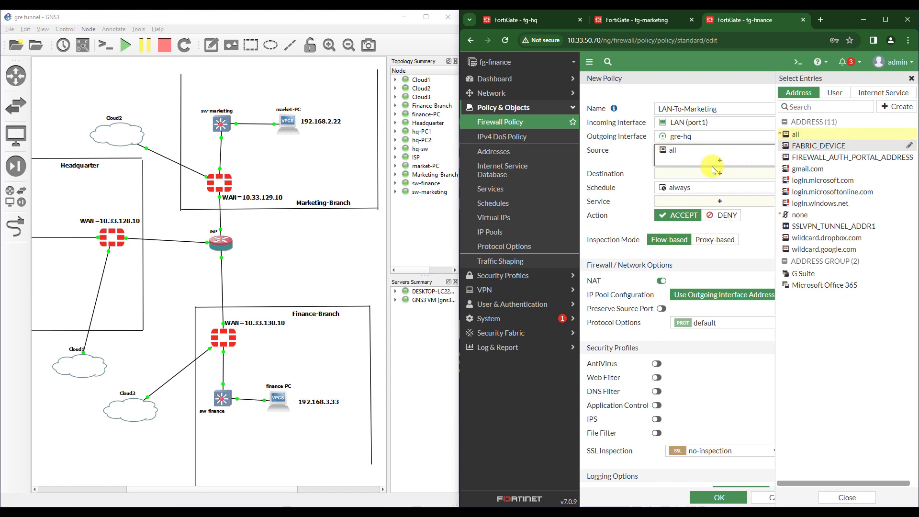
pyautogui.click(756, 173)
pyautogui.click(801, 135)
pyautogui.click(737, 211)
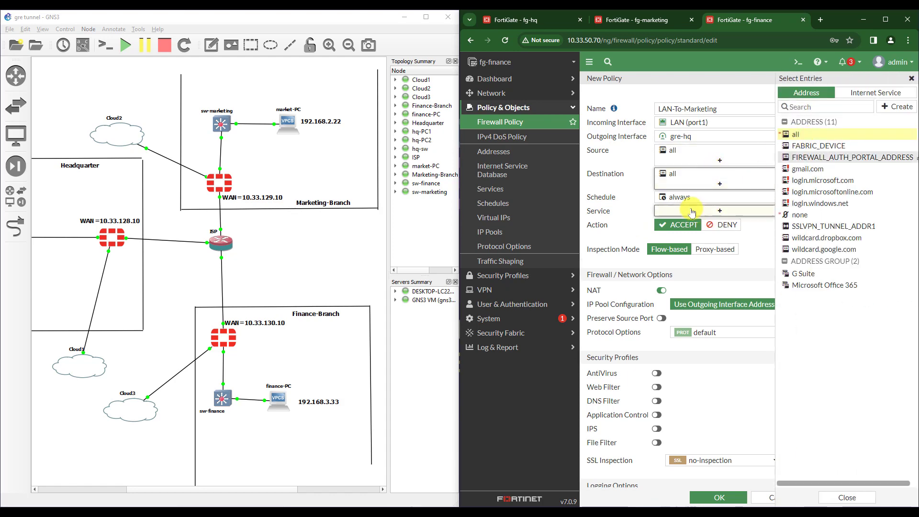
pyautogui.click(796, 131)
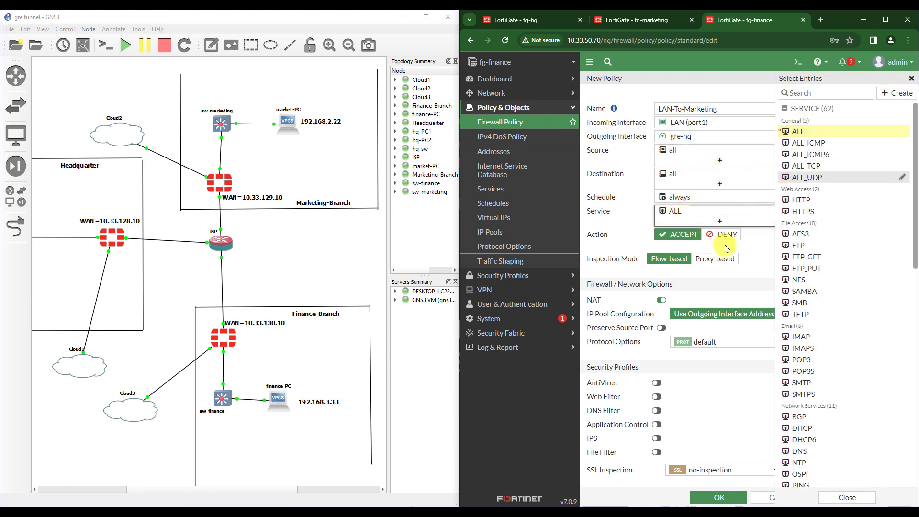
pyautogui.click(664, 303)
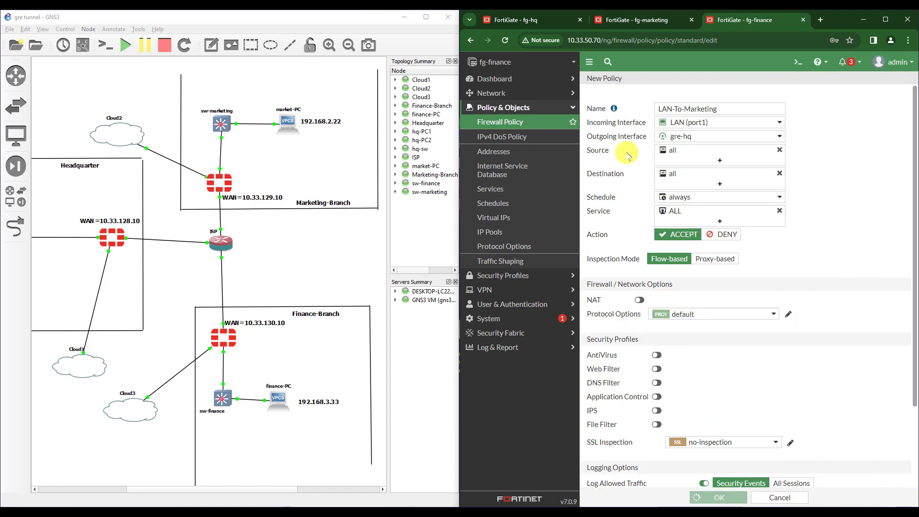
pyautogui.click(613, 81)
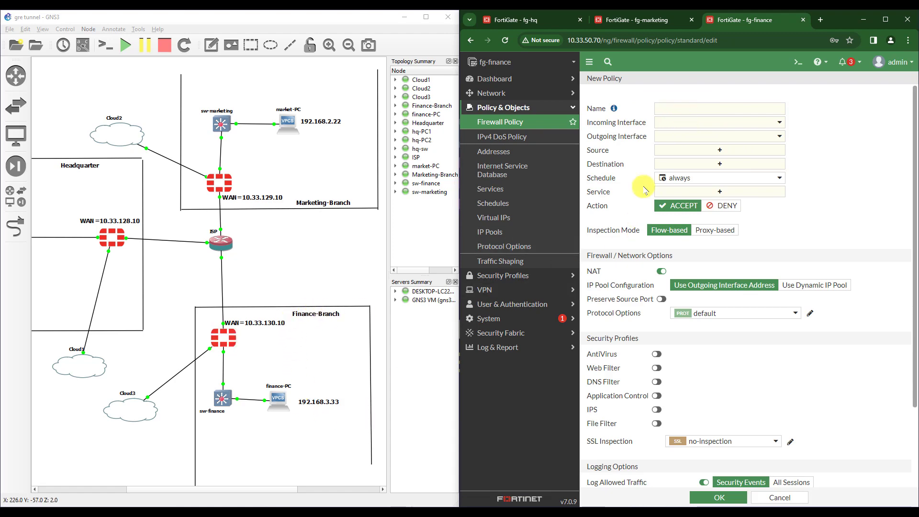
# - Name the new policy Marketing-To-LAN, with incoming gre-hq and outgoing LAN (port1)
pyautogui.click(689, 111)
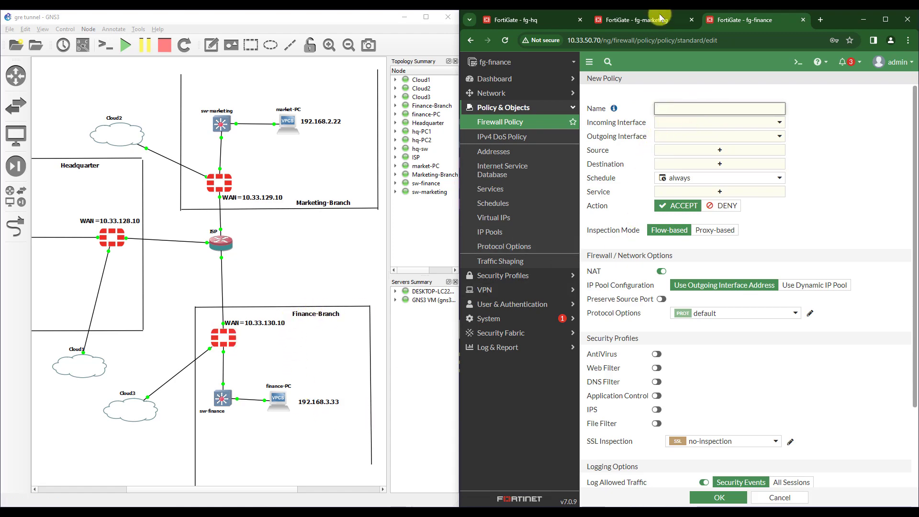
pyautogui.click(606, 21)
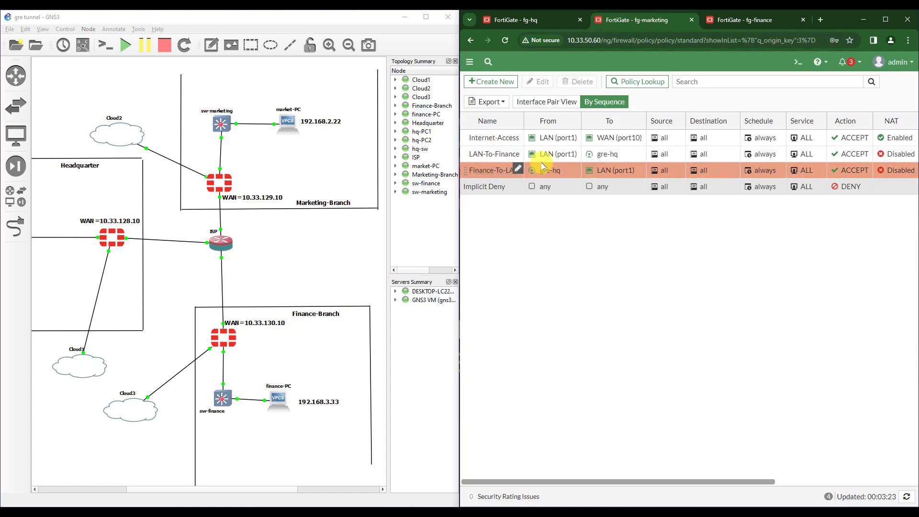
pyautogui.click(722, 20)
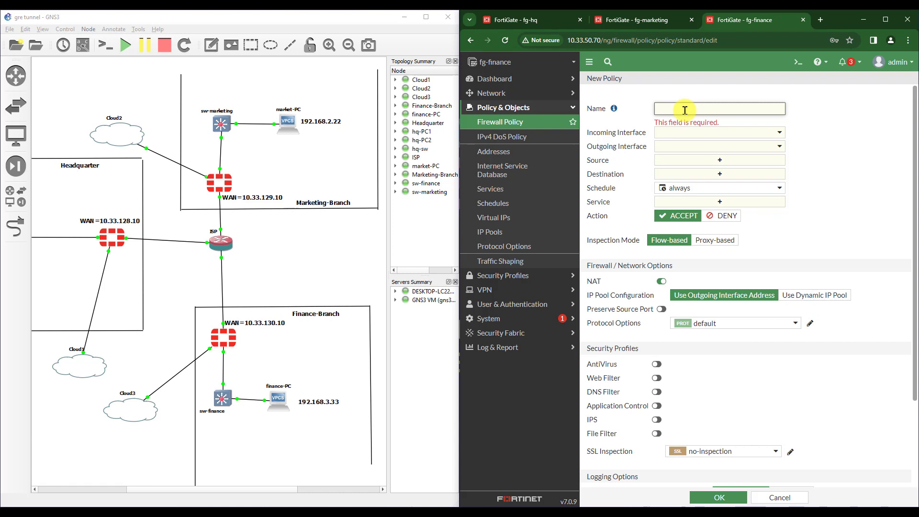
pyautogui.write('Marketing-To-')
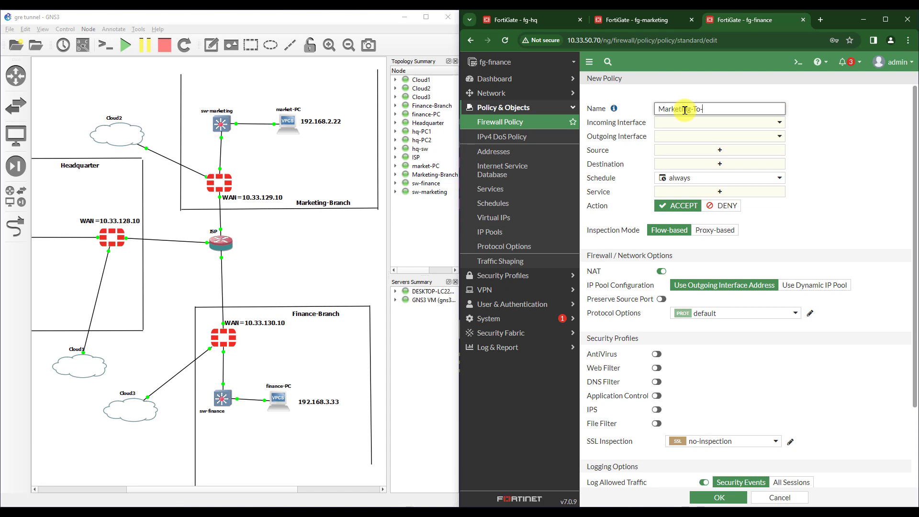
pyautogui.click(696, 123)
pyautogui.click(684, 150)
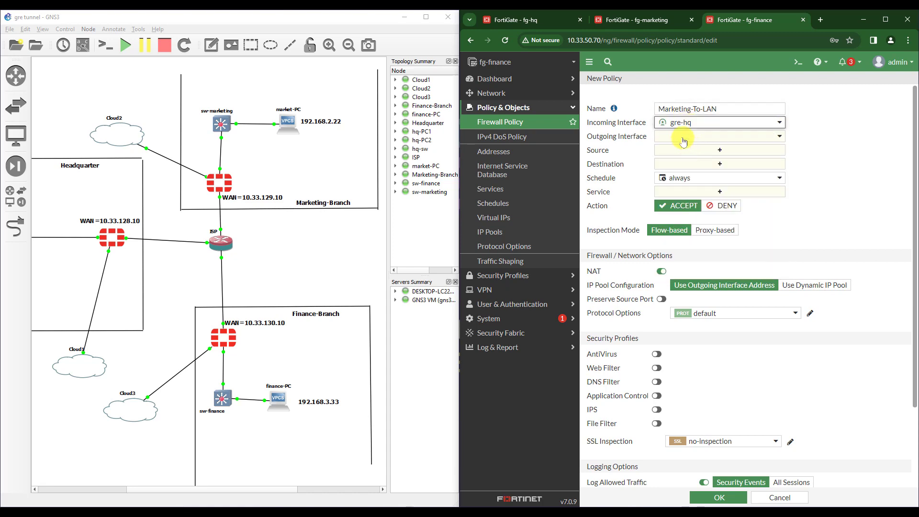
pyautogui.click(689, 136)
pyautogui.click(692, 188)
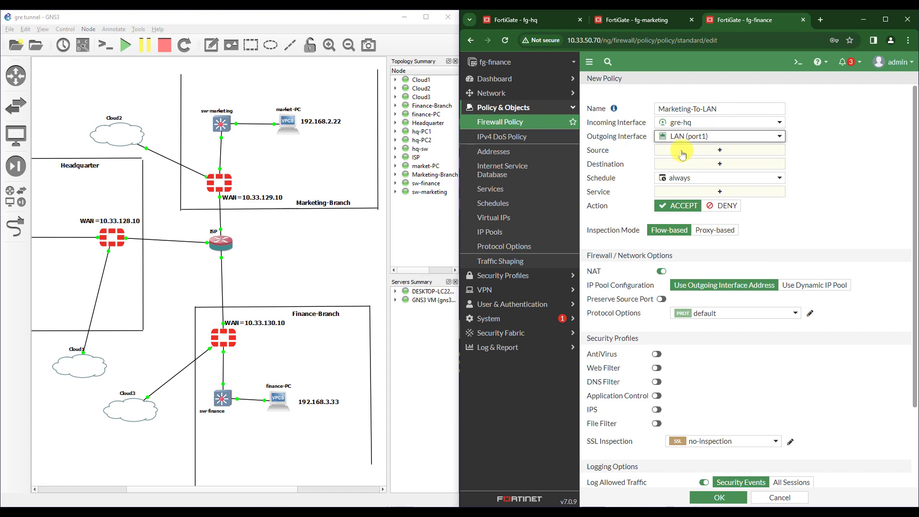
# - Set source and destination to all, service ALL, disable NAT, and save it
pyautogui.click(674, 151)
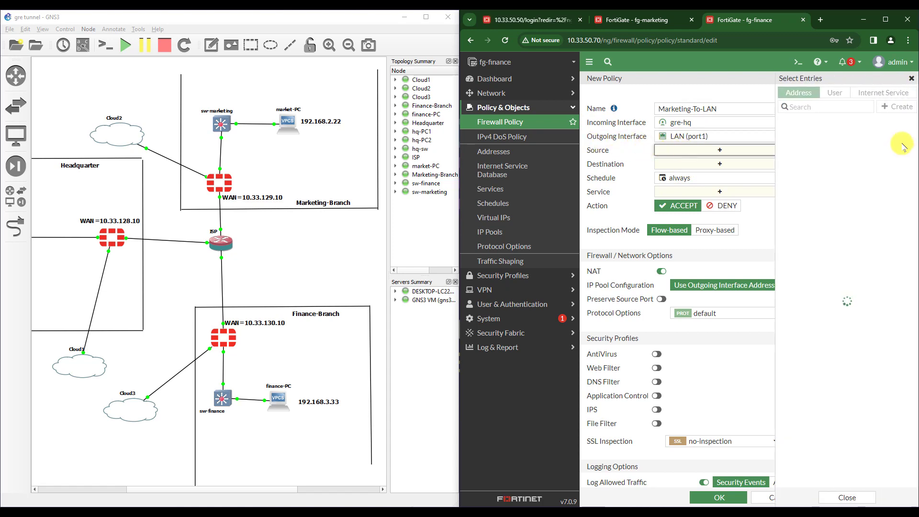
pyautogui.click(805, 134)
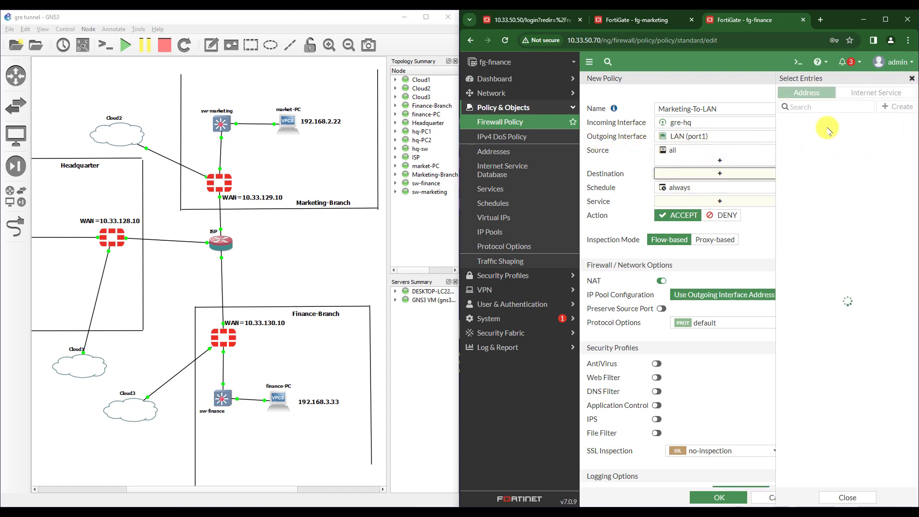
pyautogui.click(804, 136)
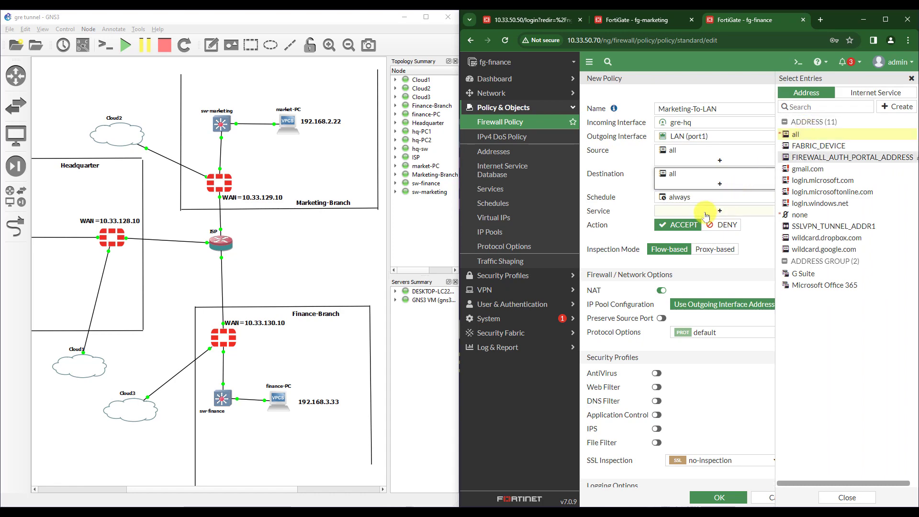
pyautogui.click(800, 131)
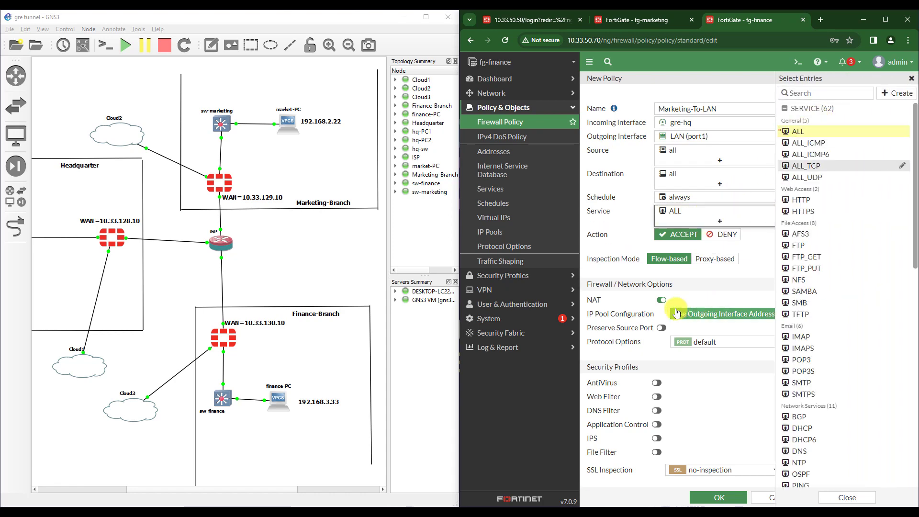
pyautogui.click(661, 300)
pyautogui.click(714, 498)
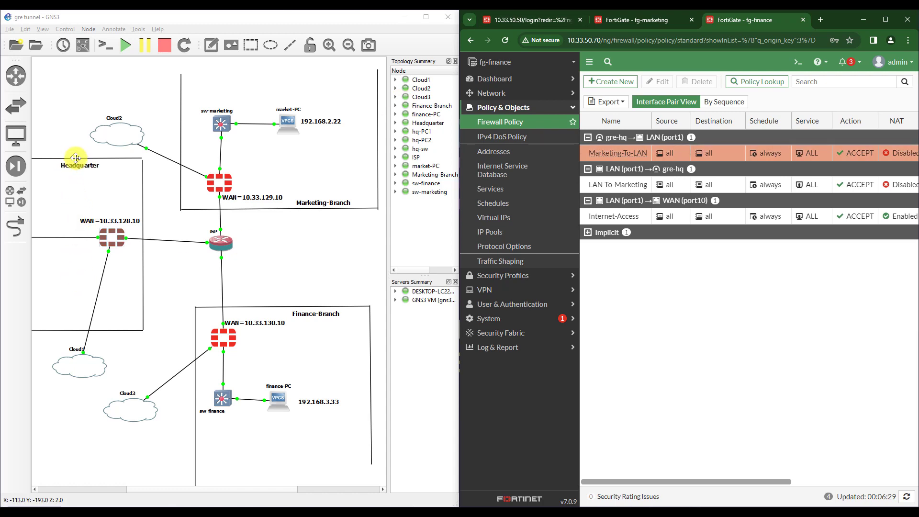
# - Log back in to fg-hq as admin and dismiss the file system check and FortiOS 7.0.0 notices
pyautogui.click(522, 20)
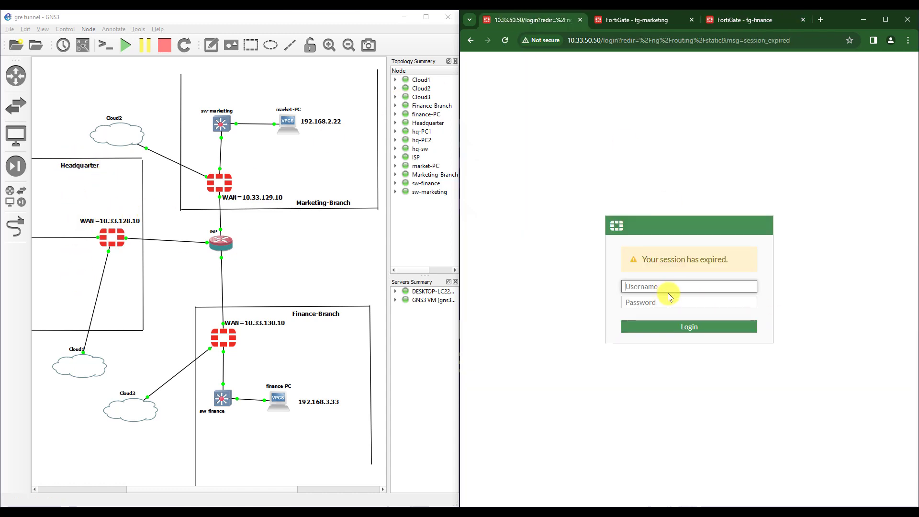
pyautogui.write('admin')
pyautogui.press('Tab')
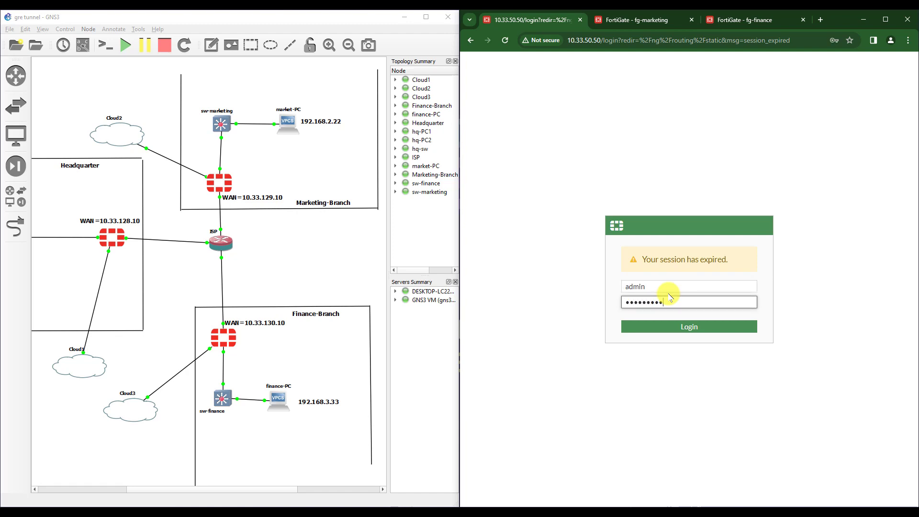
pyautogui.press('Return')
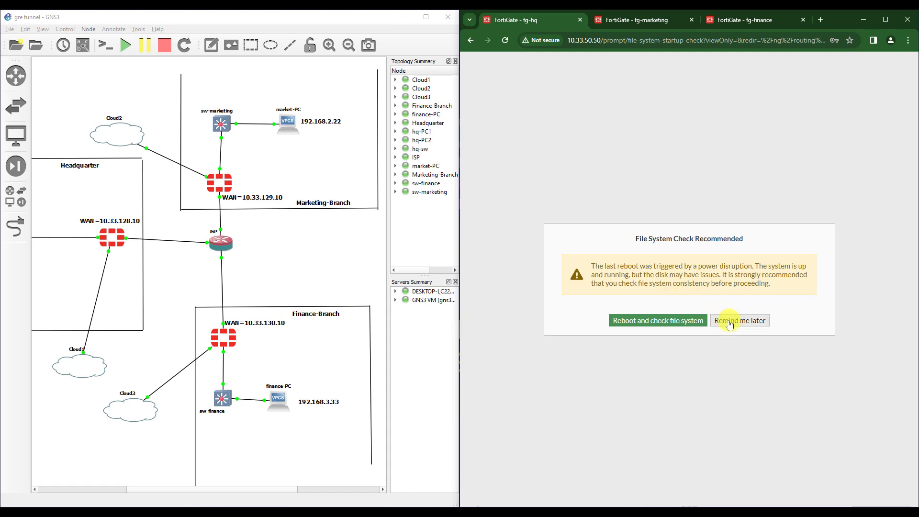
pyautogui.click(729, 324)
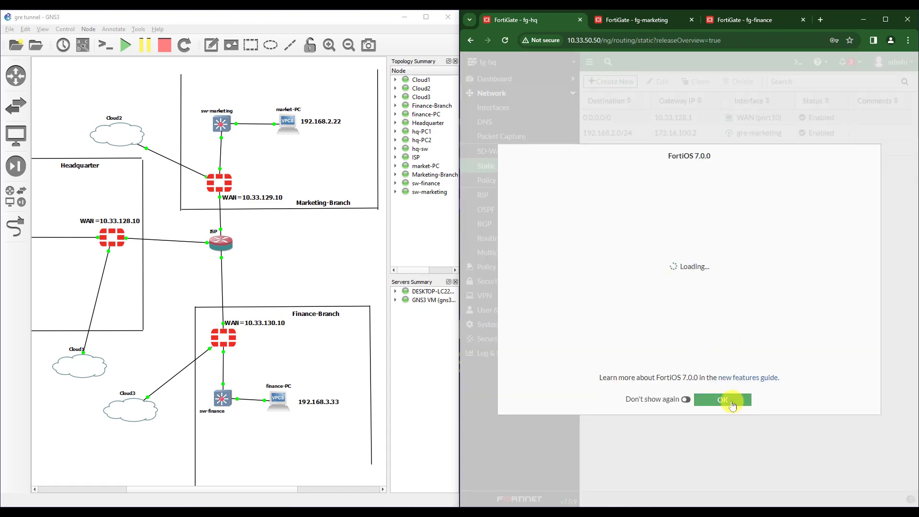
pyautogui.click(732, 402)
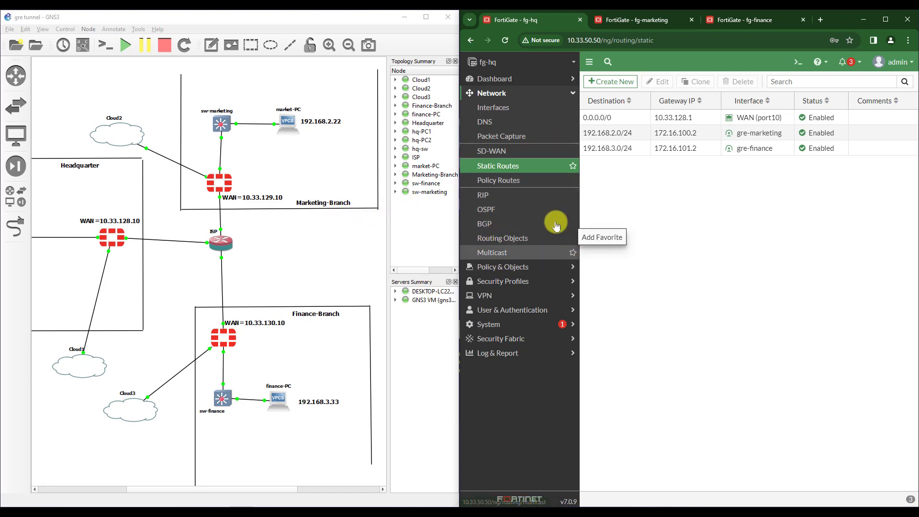
# - Open fg-hq's Firewall Policy list and start a Branch-F-M policy from gre-finance to gre-marketing
pyautogui.click(501, 266)
pyautogui.click(498, 123)
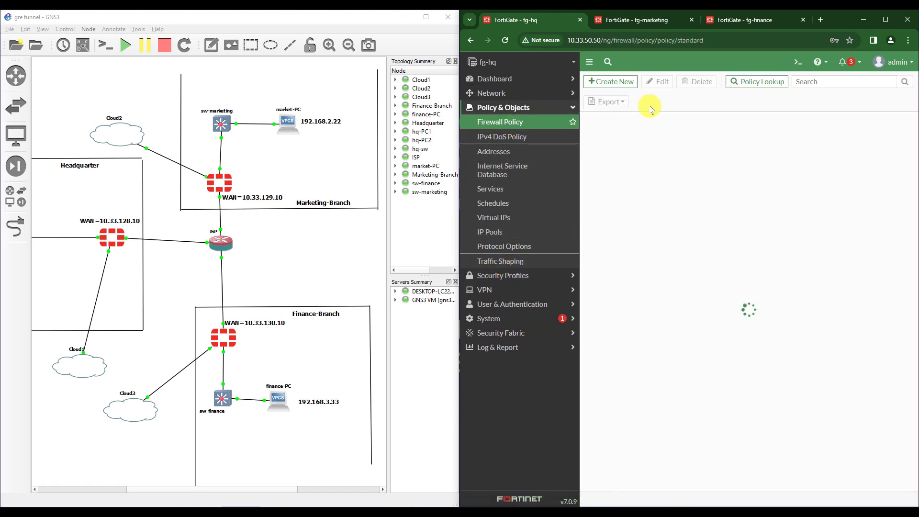
pyautogui.click(614, 84)
pyautogui.click(692, 108)
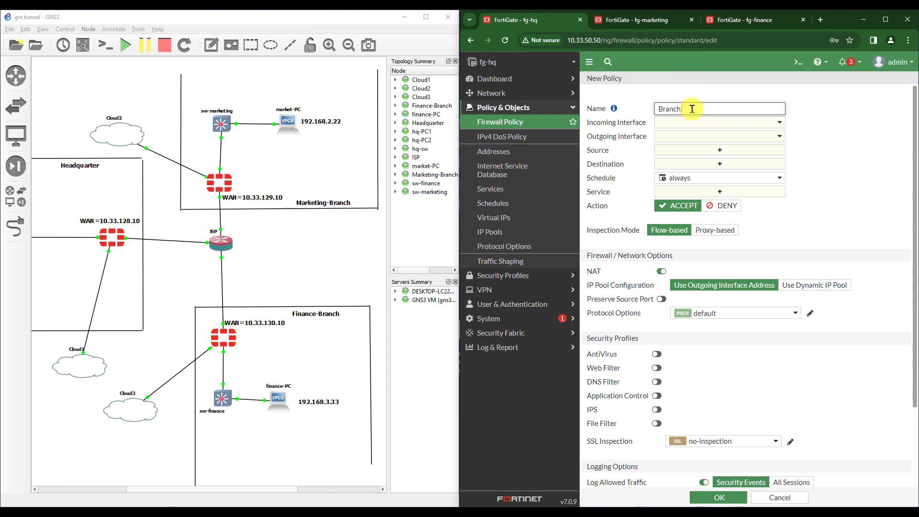
pyautogui.write('Branch-Access1')
pyautogui.click(722, 130)
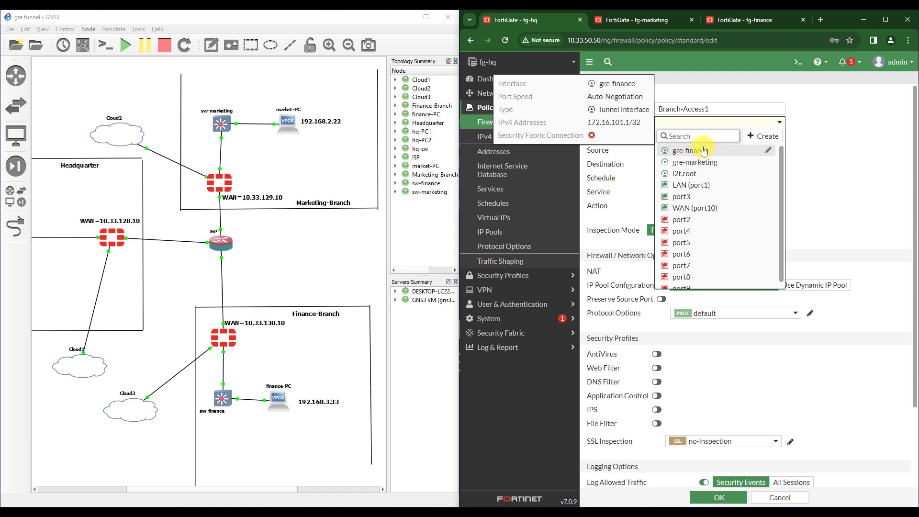
pyautogui.click(703, 150)
pyautogui.click(696, 122)
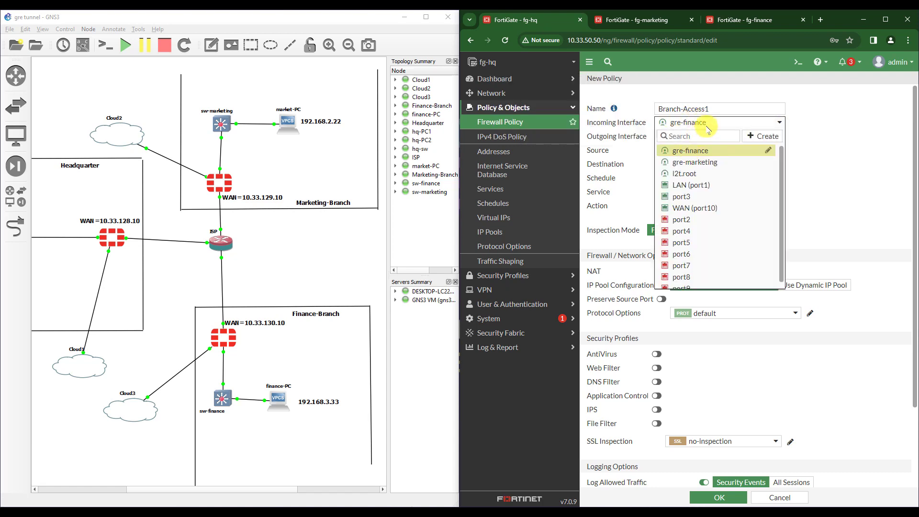
pyautogui.click(707, 126)
pyautogui.click(689, 137)
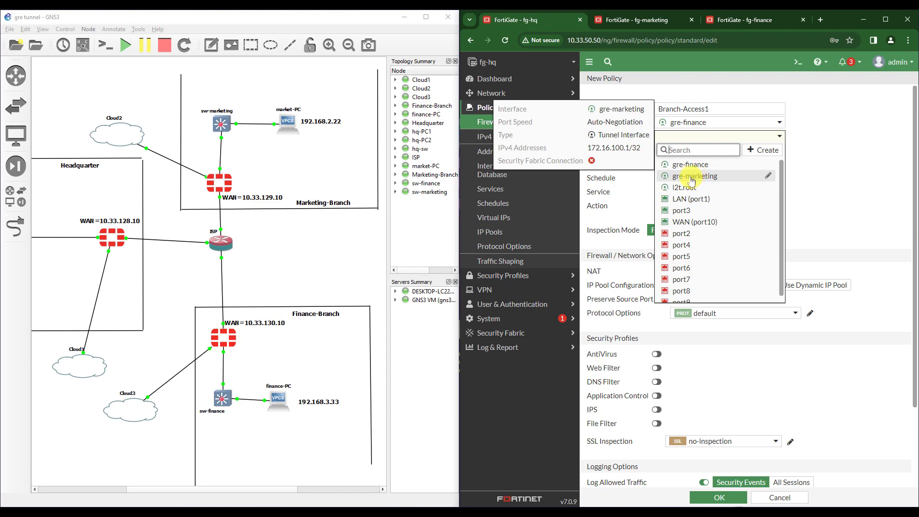
pyautogui.click(709, 177)
# - Set all addresses, ALL services, and NAT off, fix the name, and save the policy
pyautogui.click(699, 149)
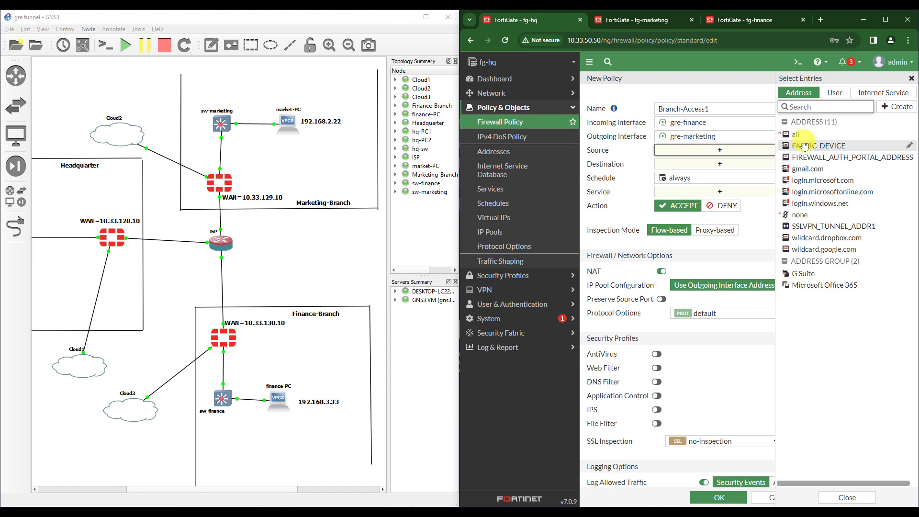
pyautogui.click(799, 129)
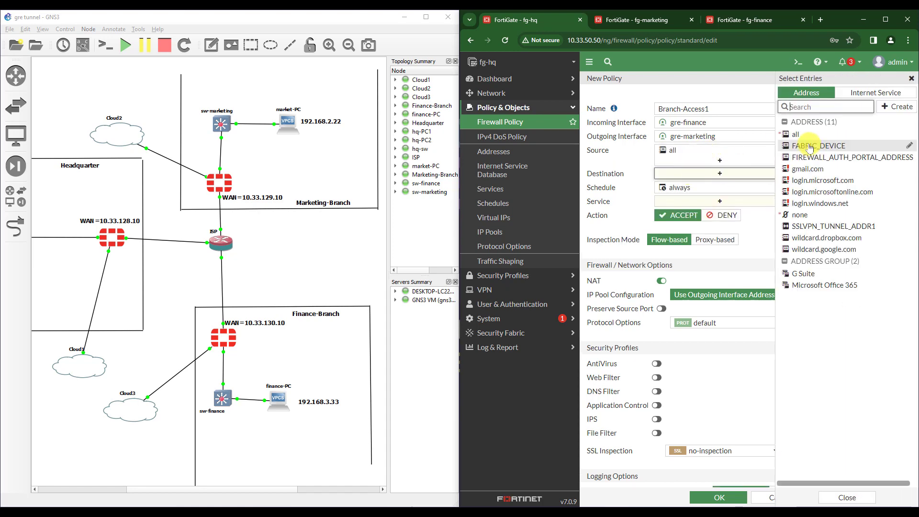
pyautogui.click(795, 137)
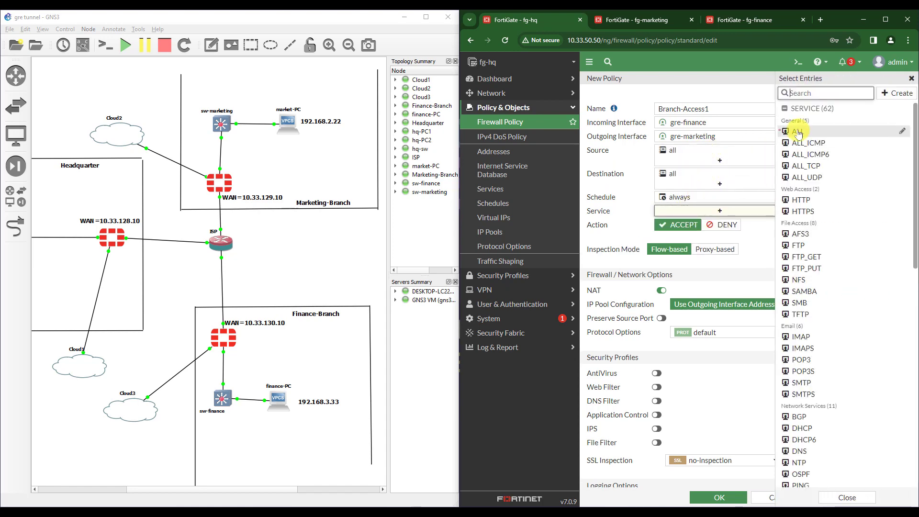
pyautogui.click(796, 131)
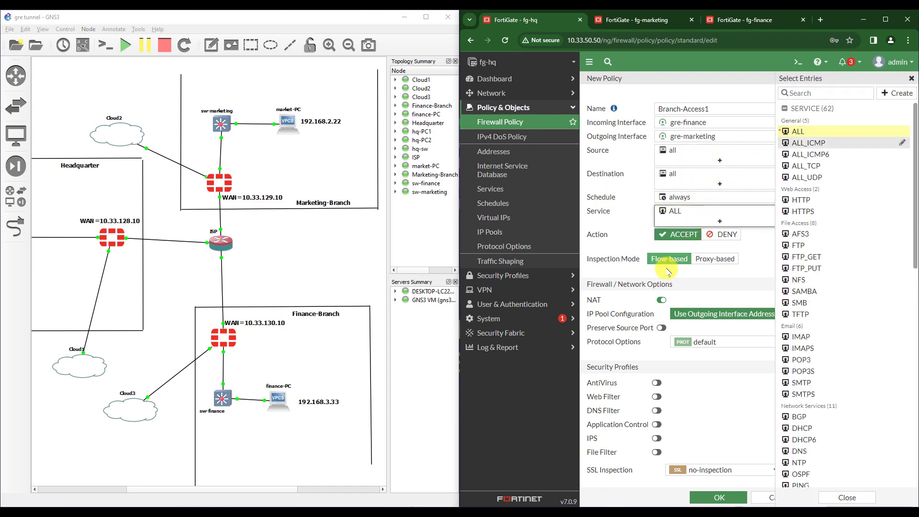
pyautogui.click(661, 300)
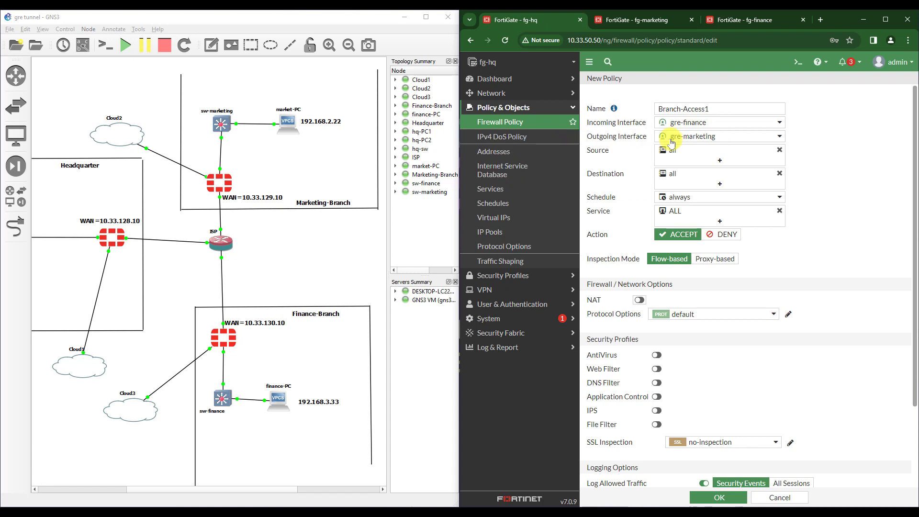
pyautogui.click(710, 109)
pyautogui.press('BackSpace')
pyautogui.moveTo(722, 139)
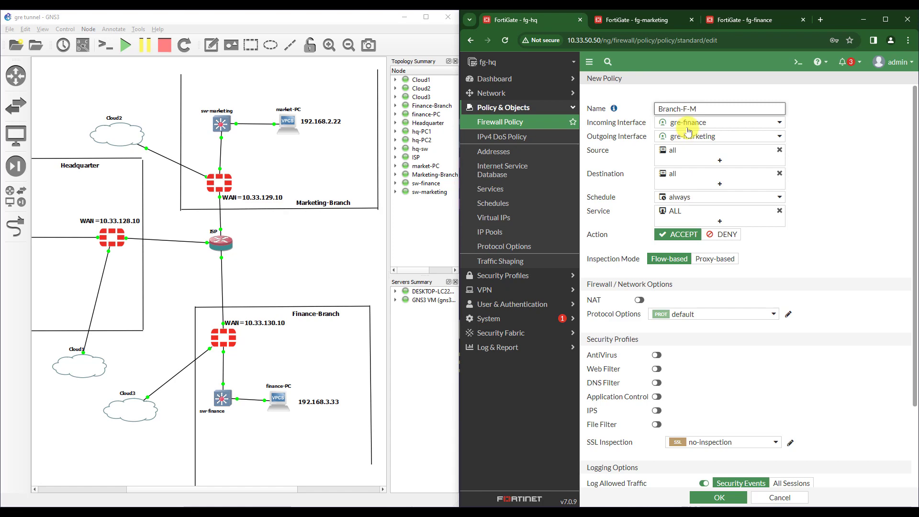
pyautogui.scroll(-1, 712, 484)
pyautogui.click(715, 498)
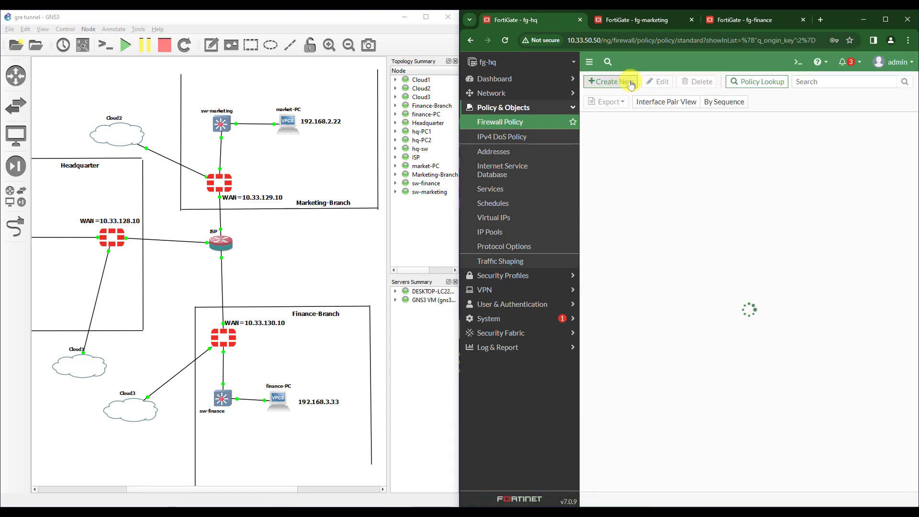
# - Start a Branch-M-F policy from gre-marketing to gre-finance
pyautogui.click(616, 81)
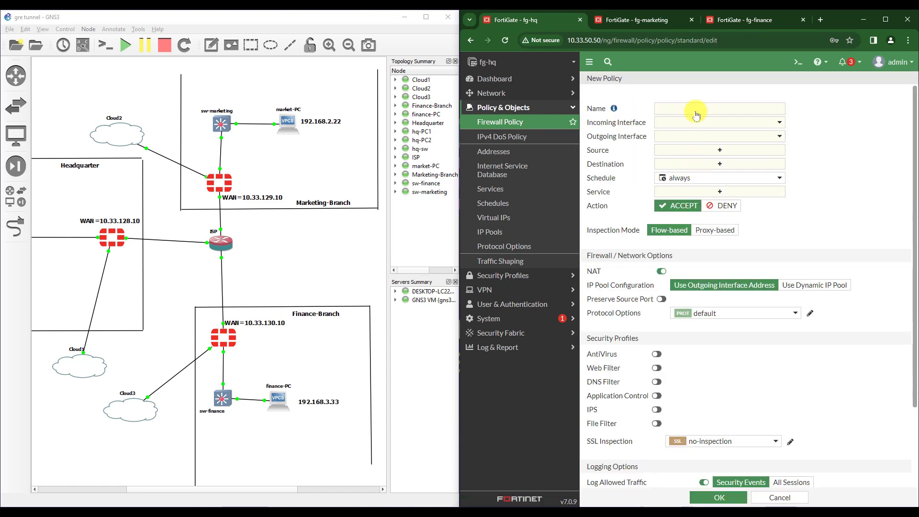
pyautogui.click(708, 106)
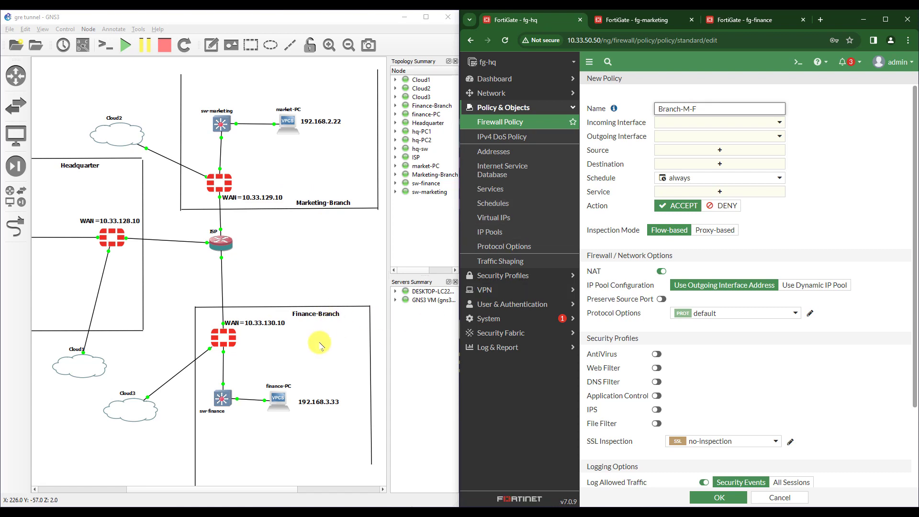
pyautogui.click(688, 124)
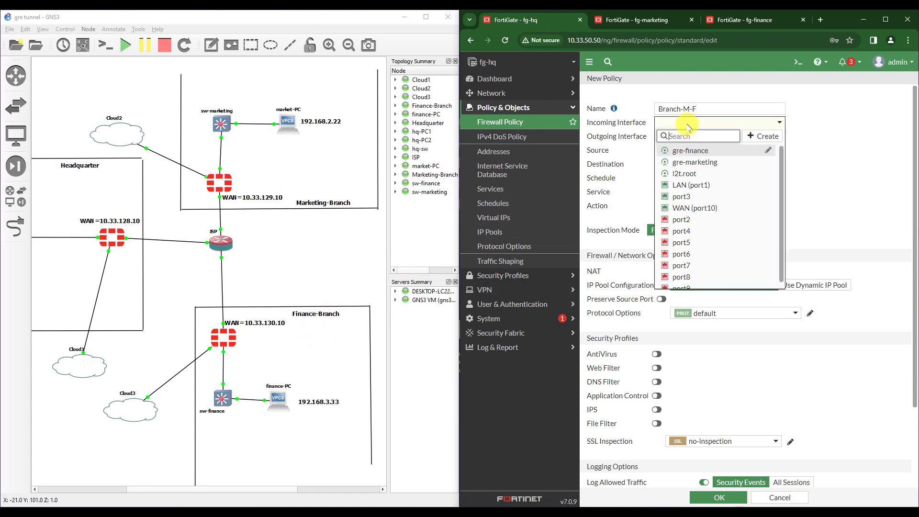
pyautogui.click(692, 163)
pyautogui.click(689, 136)
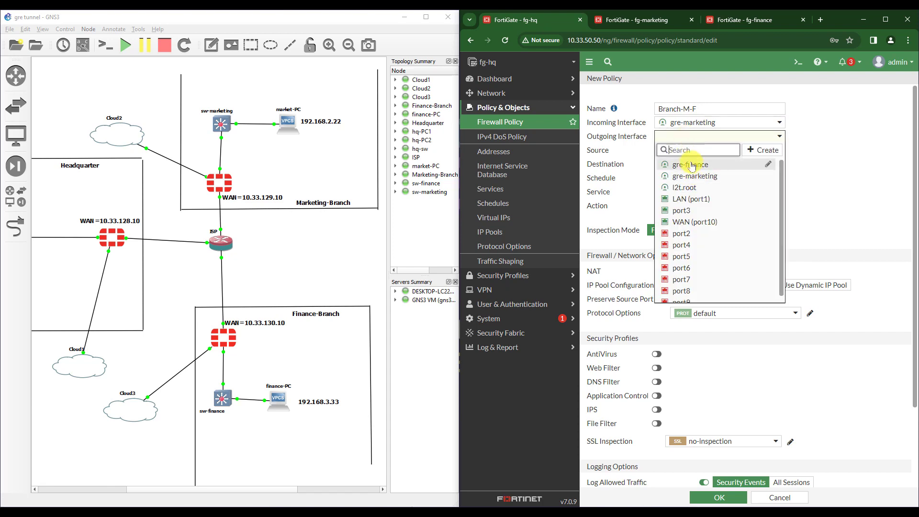
pyautogui.click(690, 165)
# - Use all source and destination addresses, ALL services, NAT off, and save it
pyautogui.click(683, 152)
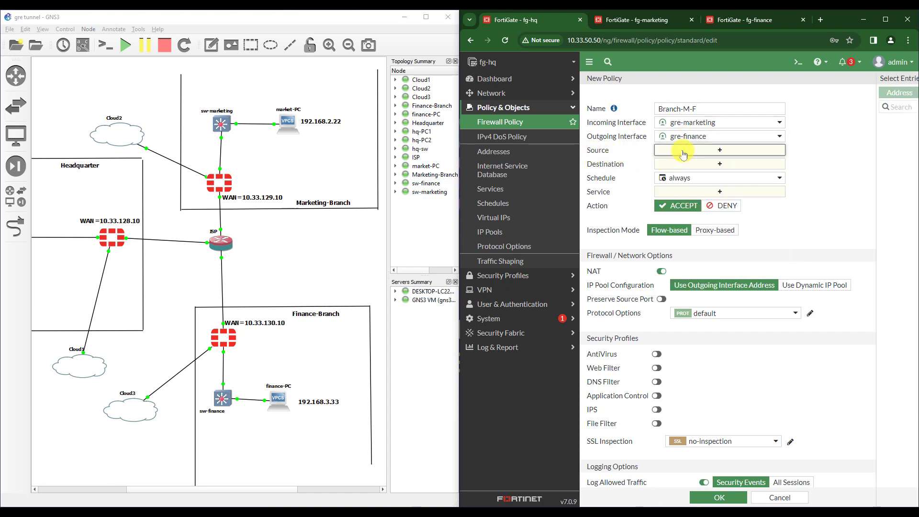
pyautogui.click(802, 134)
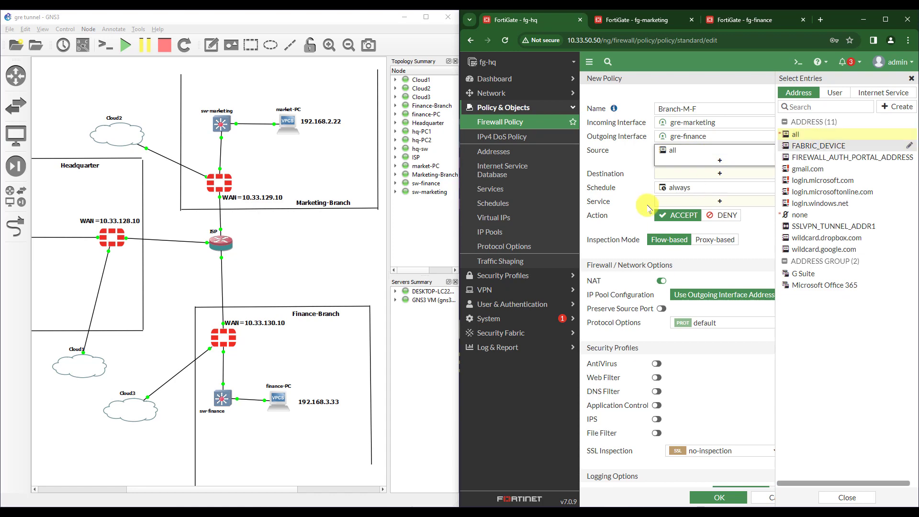
pyautogui.click(678, 171)
pyautogui.click(796, 135)
pyautogui.click(674, 211)
pyautogui.click(798, 131)
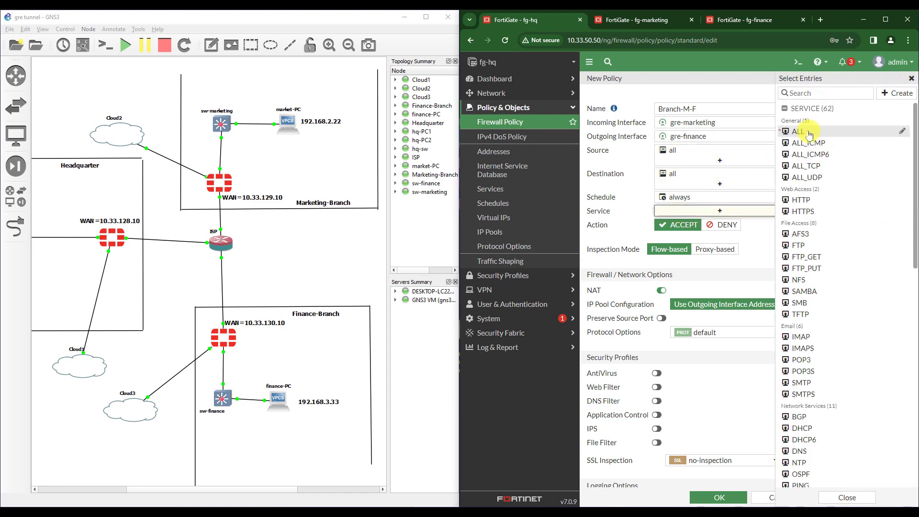
pyautogui.click(663, 300)
pyautogui.click(718, 498)
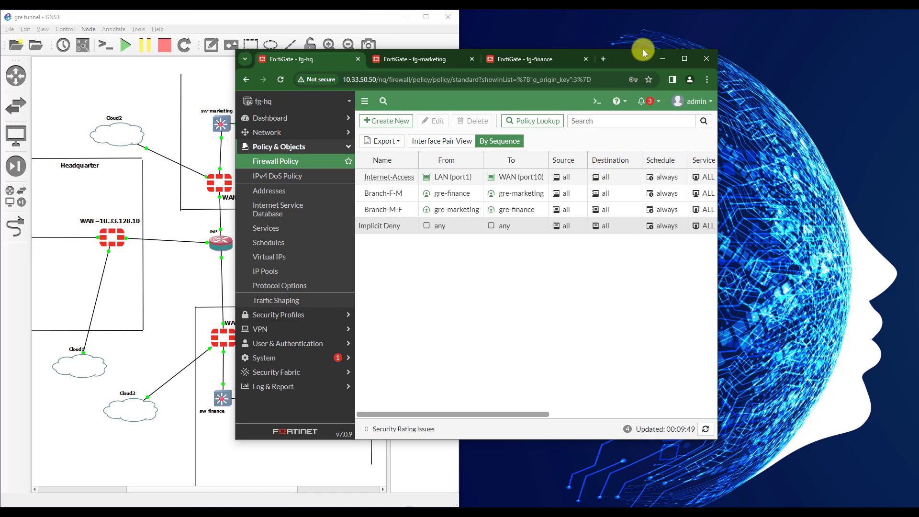
# - Minimize the FortiGate browser and maximize the GNS3 window
pyautogui.click(663, 59)
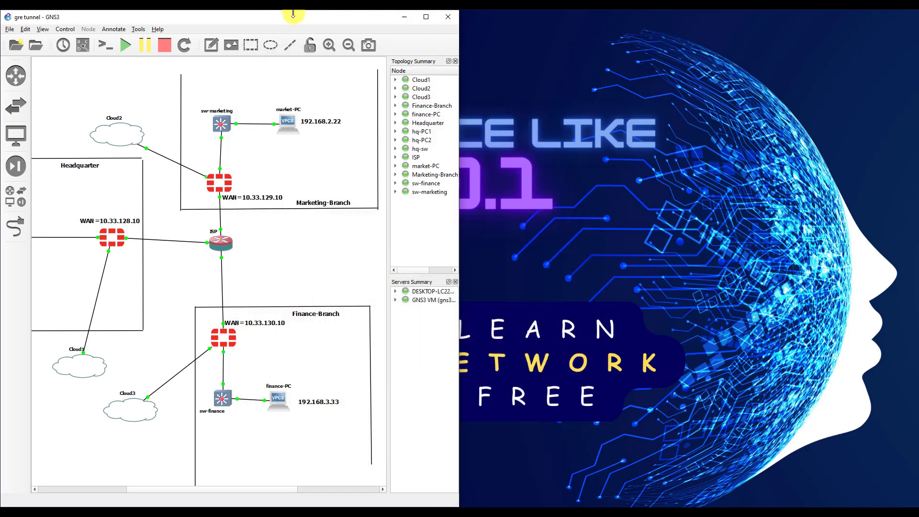
pyautogui.moveTo(310, 24); pyautogui.dragTo(615, 21)
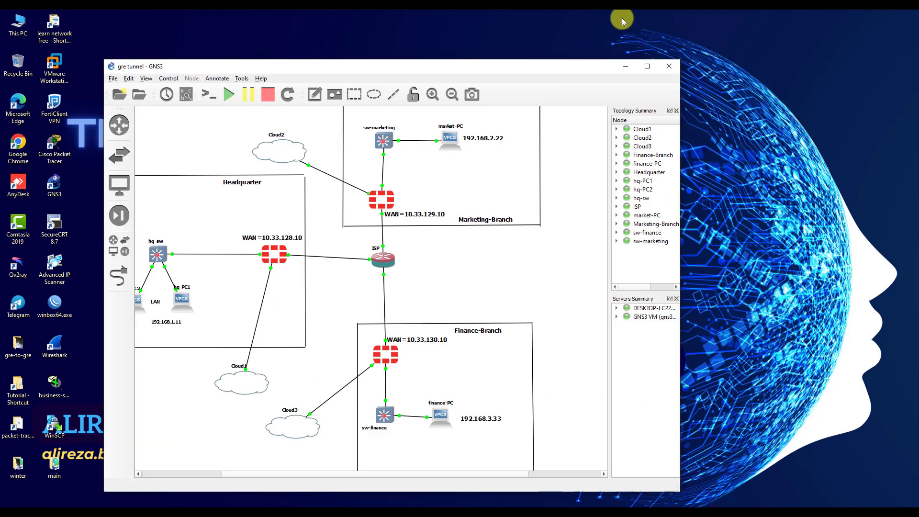
pyautogui.doubleClick(558, 68)
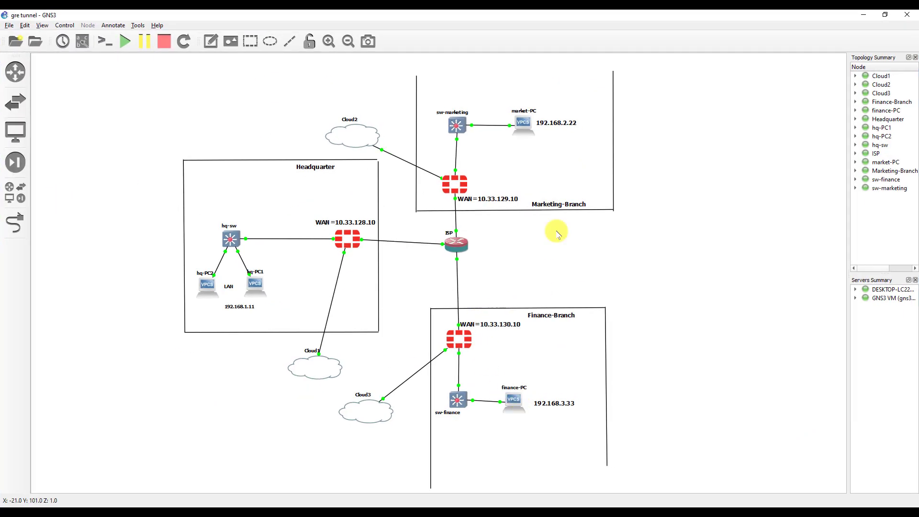
# - Open market-PC's console and confirm its ping to 192.168.3.33 now gets replies
pyautogui.doubleClick(524, 127)
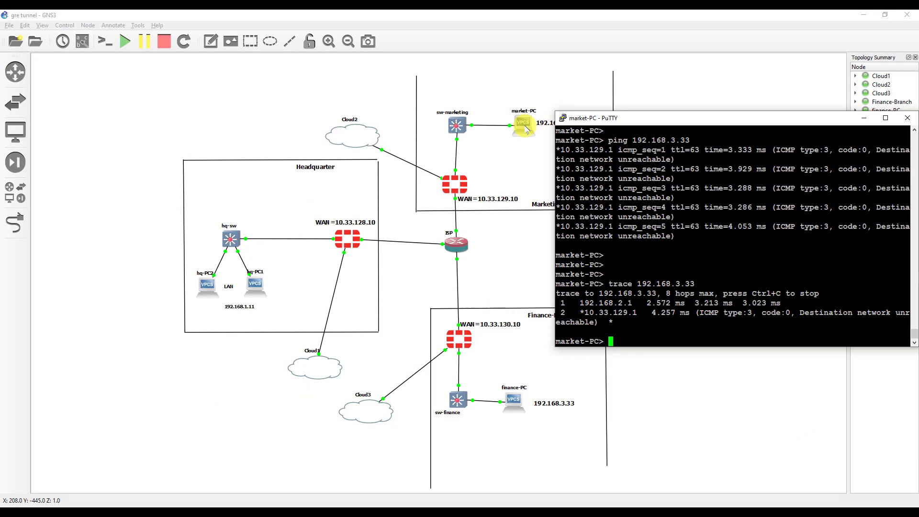
pyautogui.press('Return')
pyautogui.press('Return')
pyautogui.press('Return')
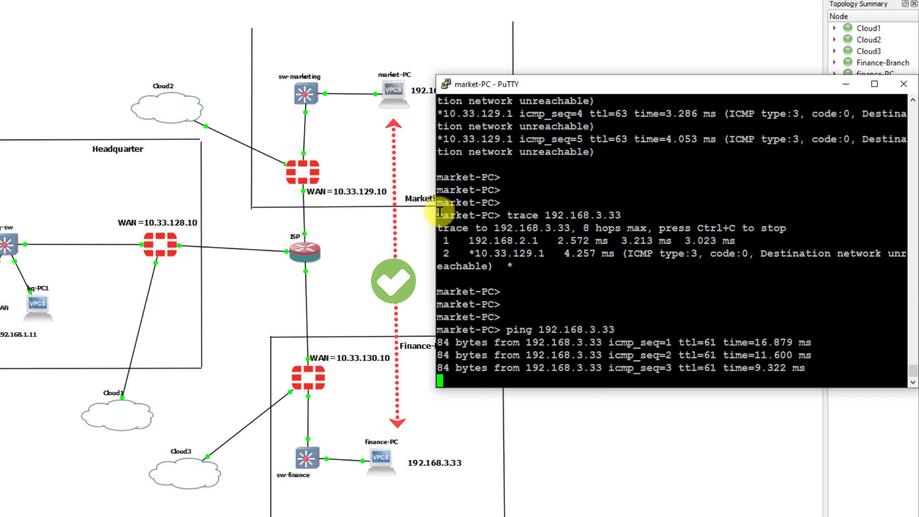
pyautogui.moveTo(437, 210); pyautogui.dragTo(474, 207)
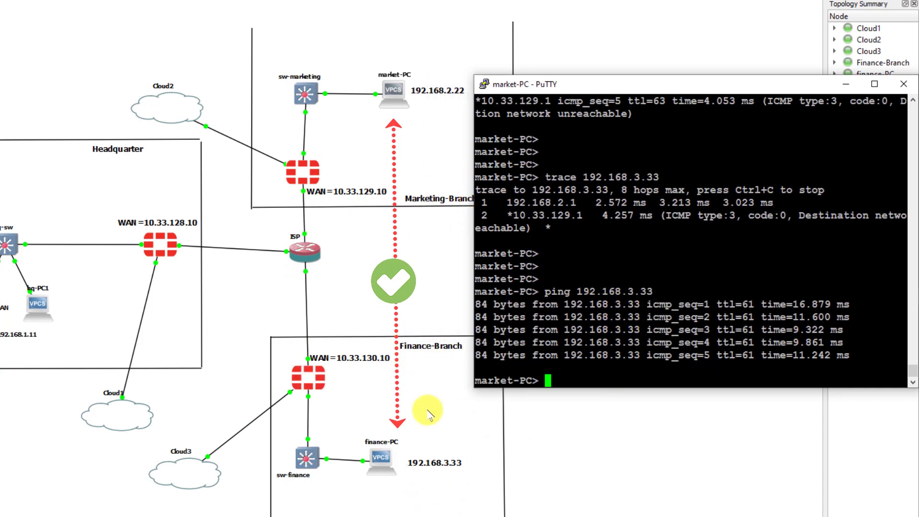
# - From finance-PC's console, ping 192.168.2.22 and receive five replies
pyautogui.doubleClick(385, 460)
pyautogui.moveTo(260, 147); pyautogui.dragTo(581, 99)
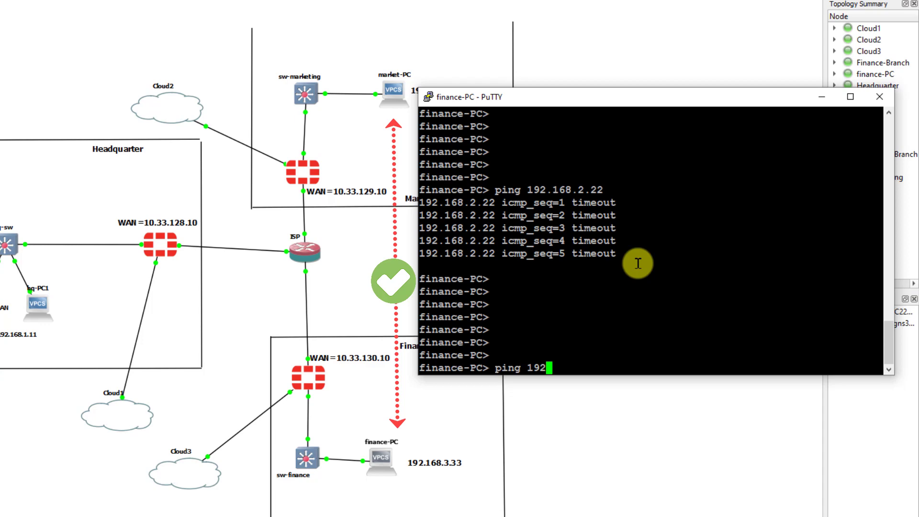
pyautogui.moveTo(593, 97); pyautogui.dragTo(626, 117)
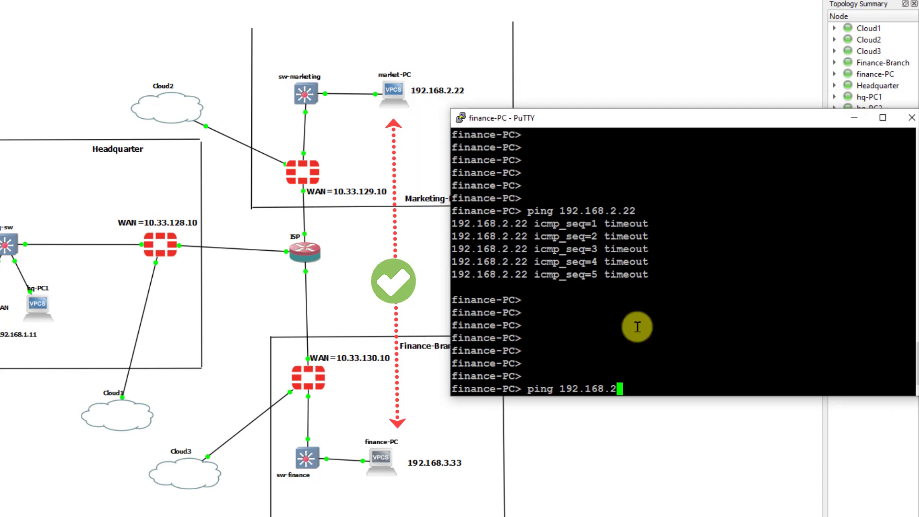
pyautogui.press('Return')
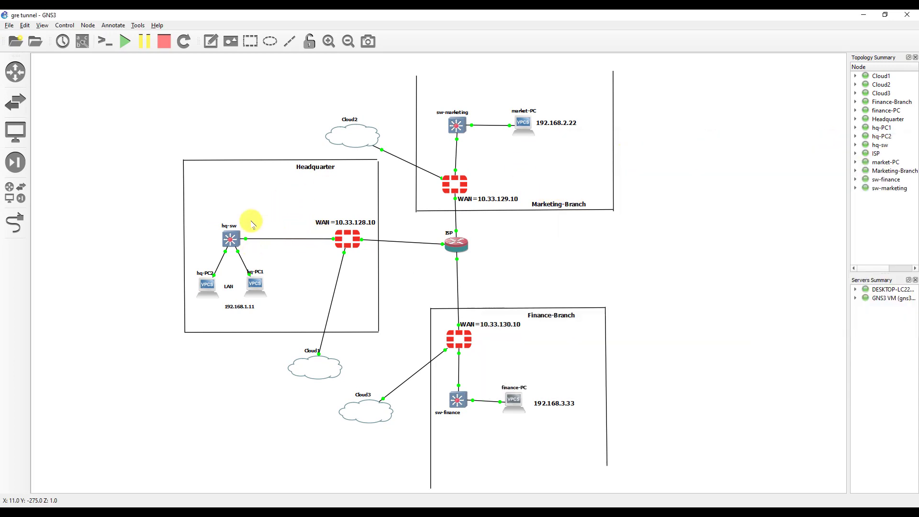
# - Ping HQ host 192.168.1.11 from market-PC and see it fail
pyautogui.doubleClick(526, 125)
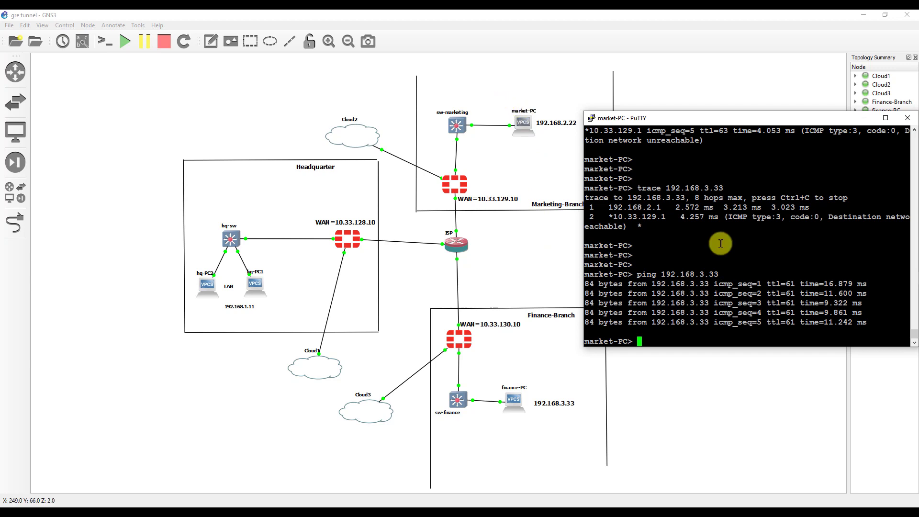
pyautogui.write('ping 192.168.1.11')
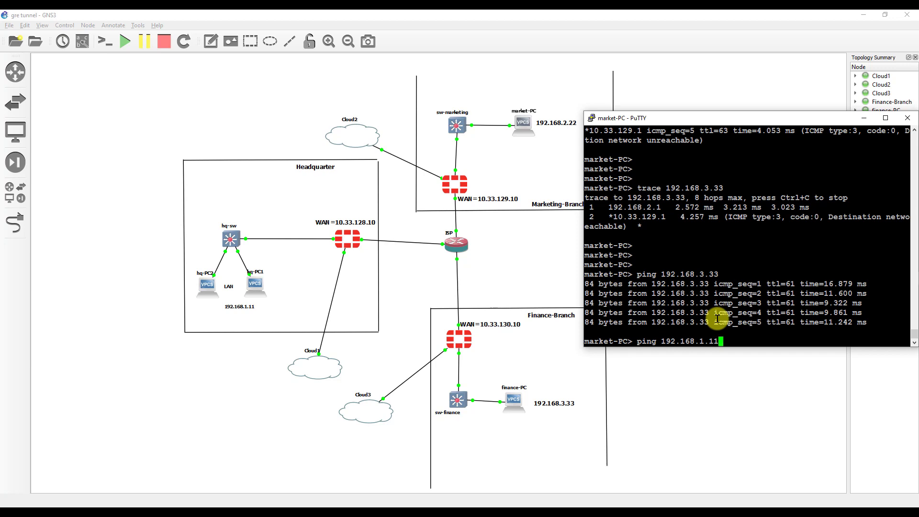
pyautogui.press('Return')
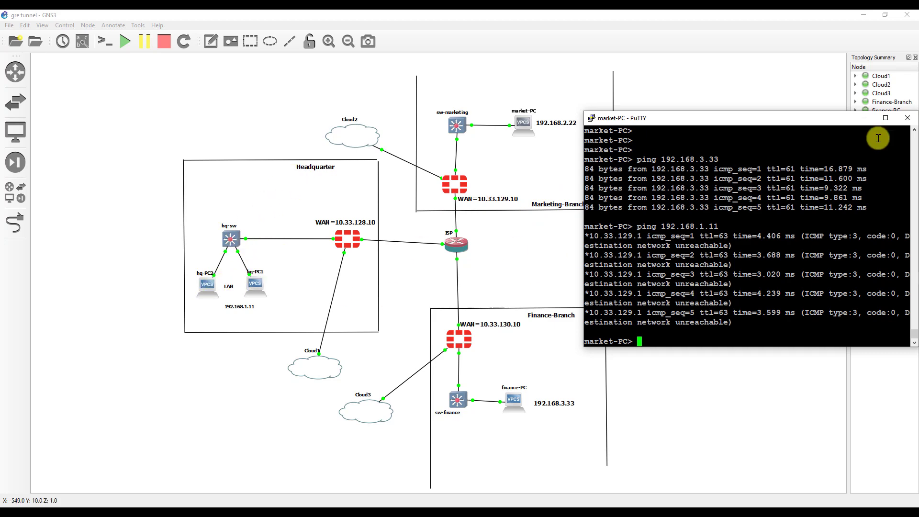
pyautogui.click(864, 118)
# - Ping 192.168.2.22 from hq-PC1's console; all five attempts time out
pyautogui.doubleClick(254, 285)
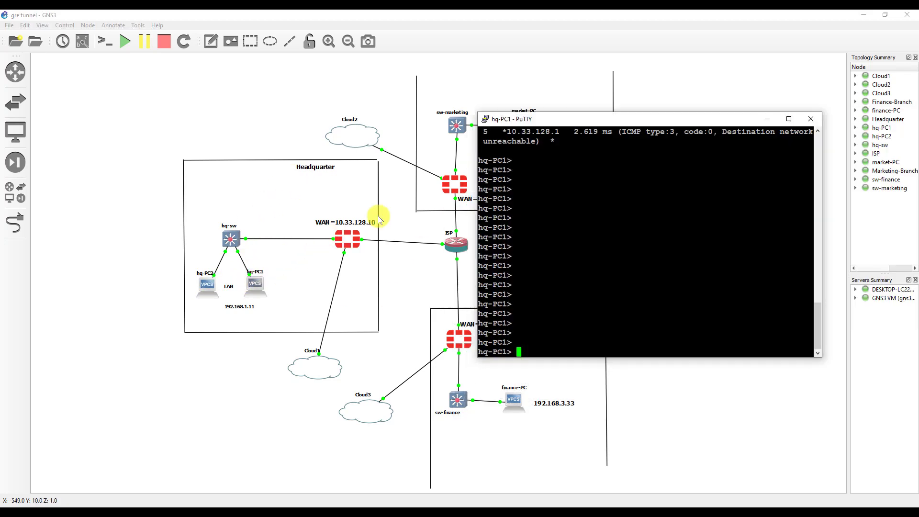
pyautogui.moveTo(590, 117); pyautogui.dragTo(684, 118)
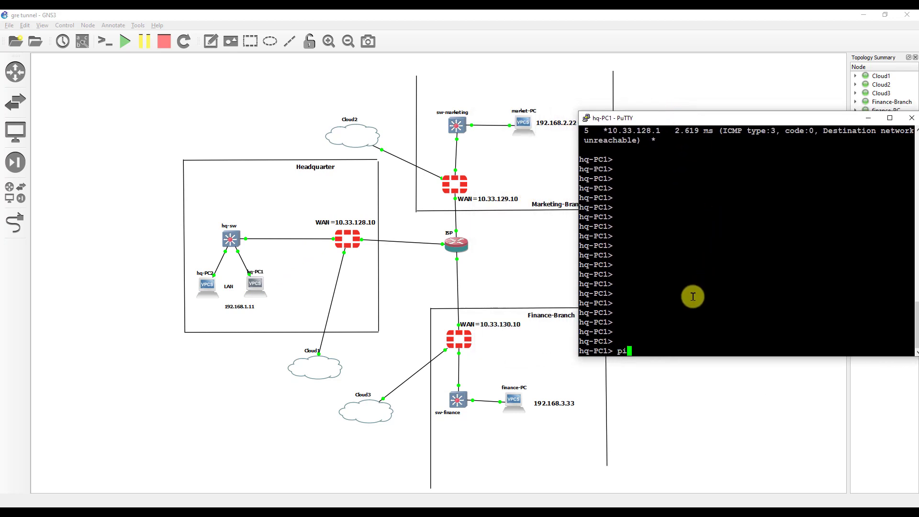
pyautogui.write('ping 192.168.2.2')
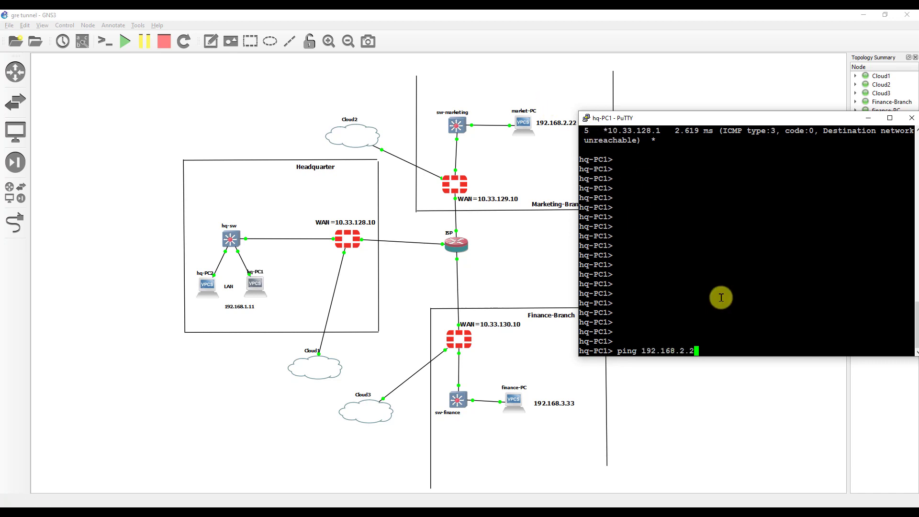
pyautogui.press('Return')
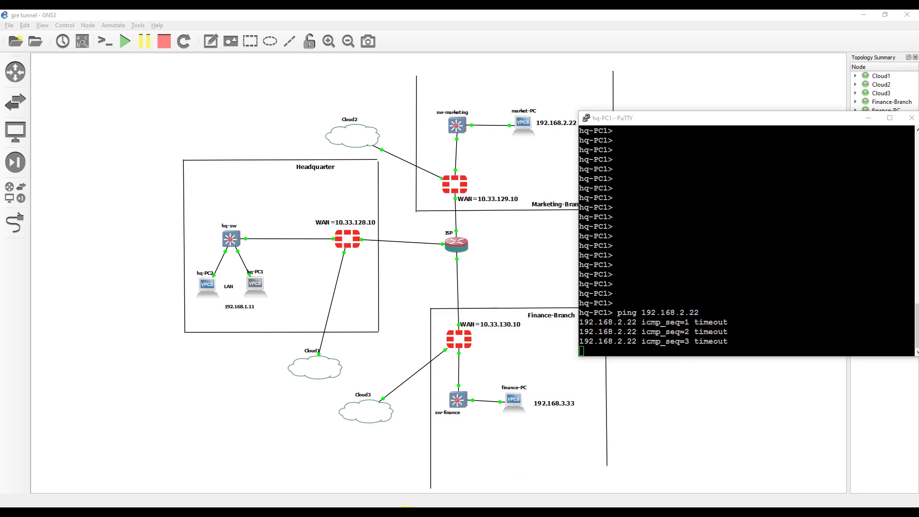
pyautogui.hotkey('alt', 'Tab')
pyautogui.click(772, 299)
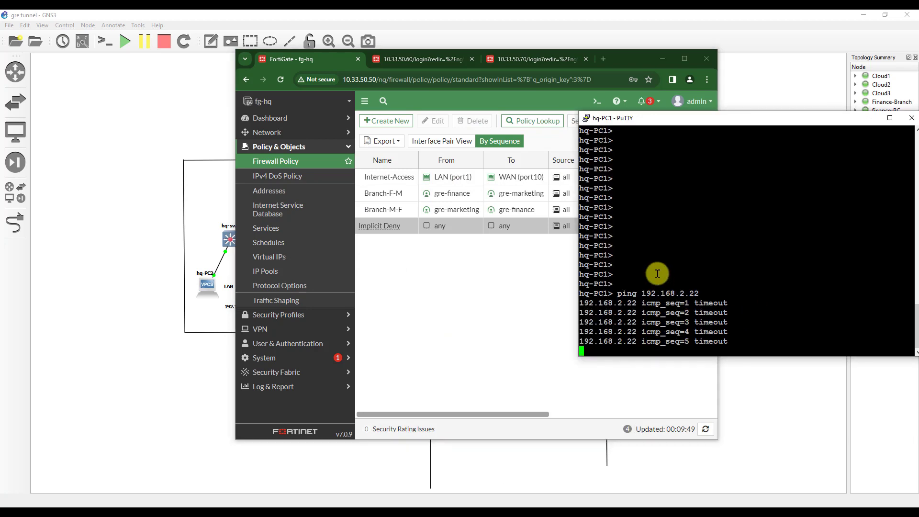
# - Start a new fg-hq firewall policy named LAN-To-Marketing
pyautogui.click(484, 309)
pyautogui.doubleClick(631, 55)
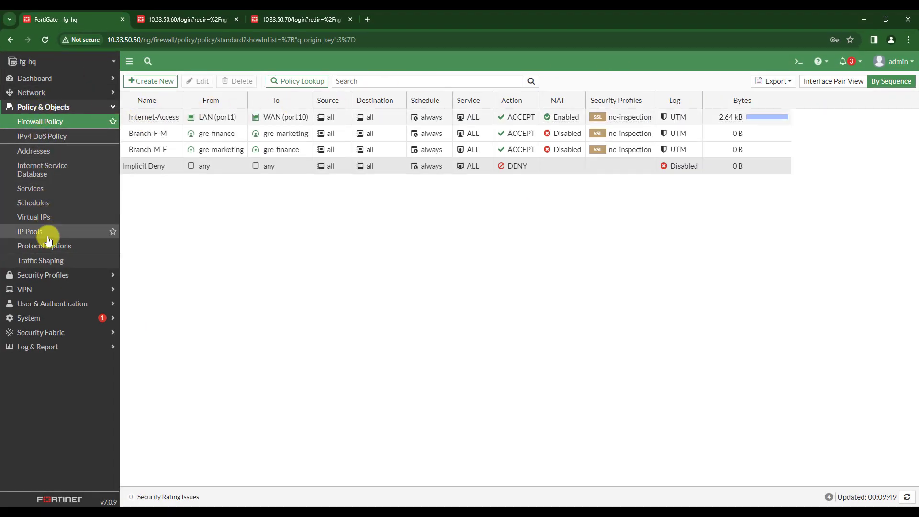
pyautogui.click(44, 123)
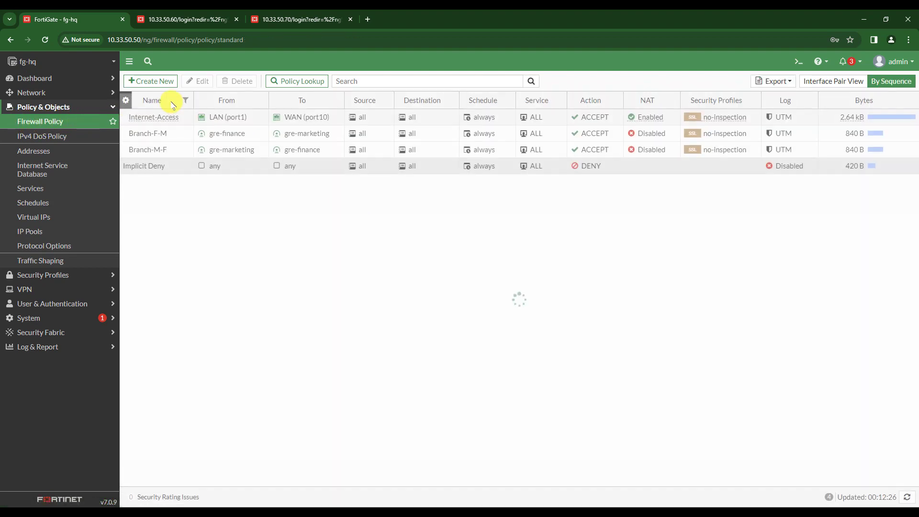
pyautogui.click(151, 81)
pyautogui.click(263, 112)
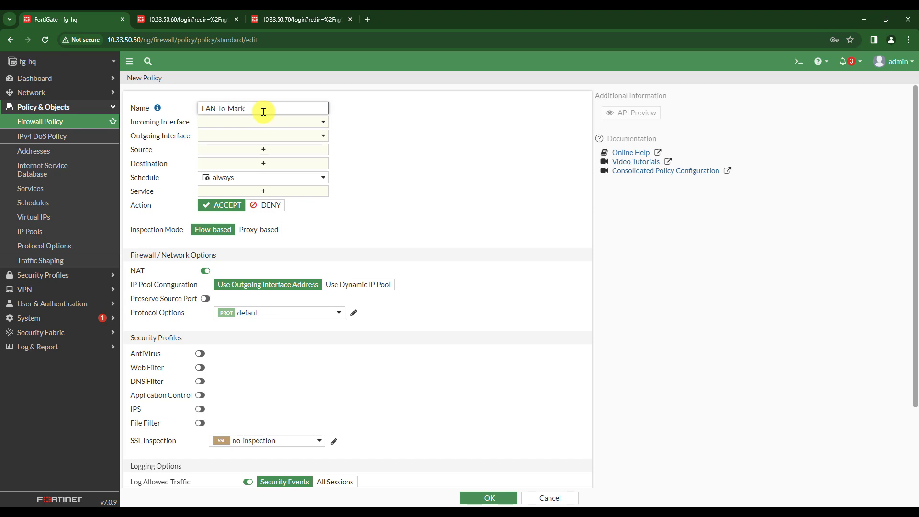
pyautogui.write('LAN-To-Marketing')
# - Route the policy from LAN (port1) to gre-marketing, with source and destination all
pyautogui.click(263, 121)
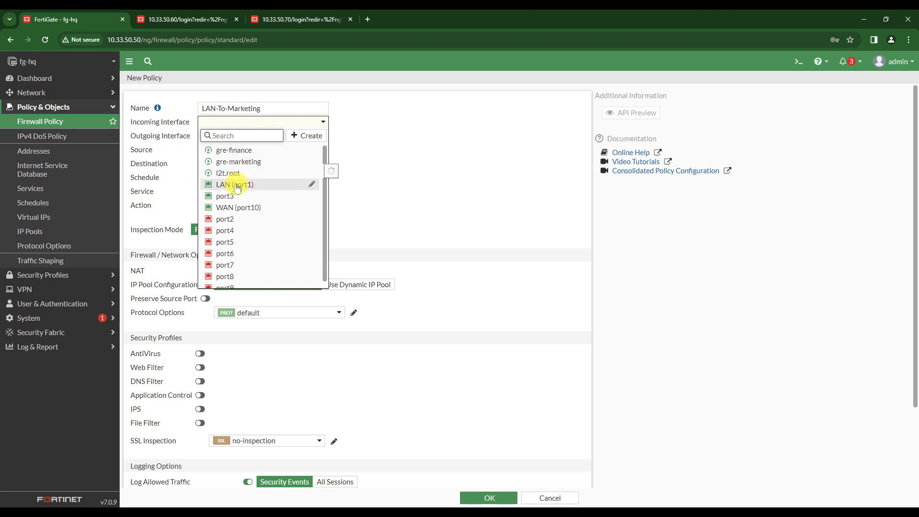
pyautogui.click(236, 186)
pyautogui.click(246, 136)
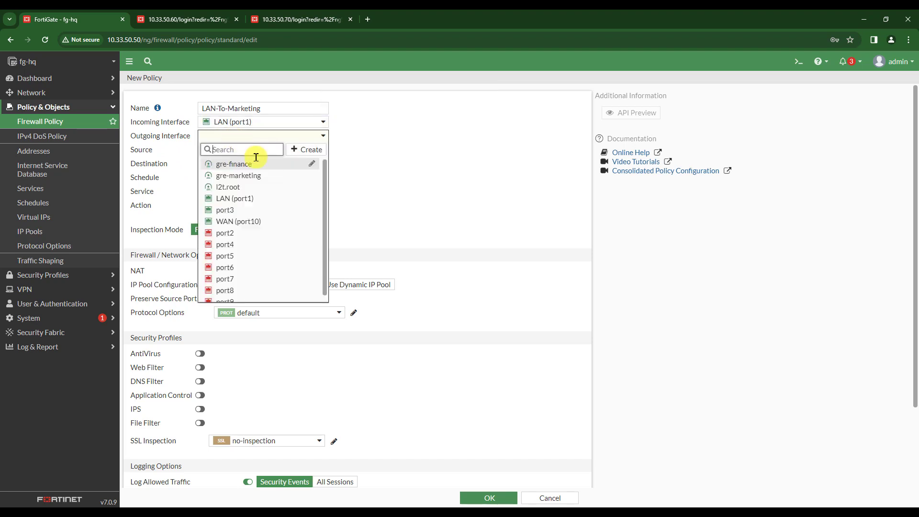
pyautogui.click(238, 176)
pyautogui.click(261, 149)
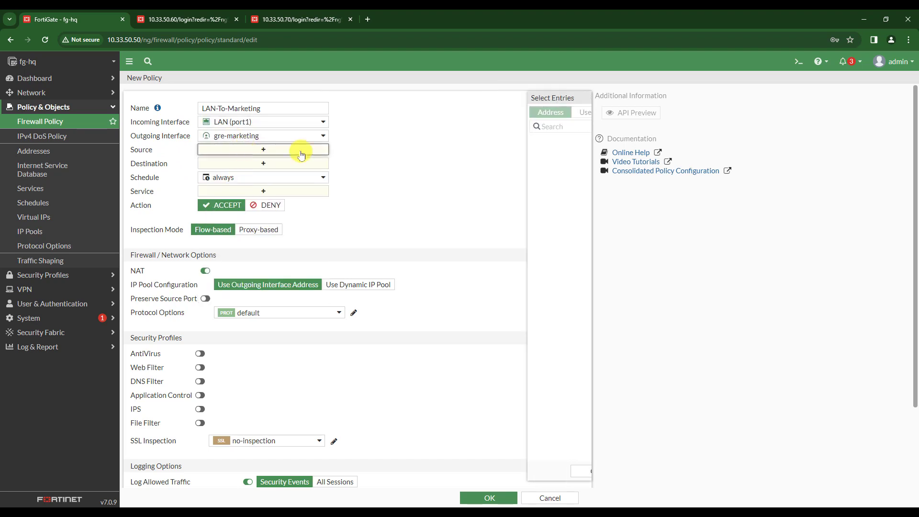
pyautogui.click(480, 156)
pyautogui.click(243, 172)
pyautogui.click(474, 154)
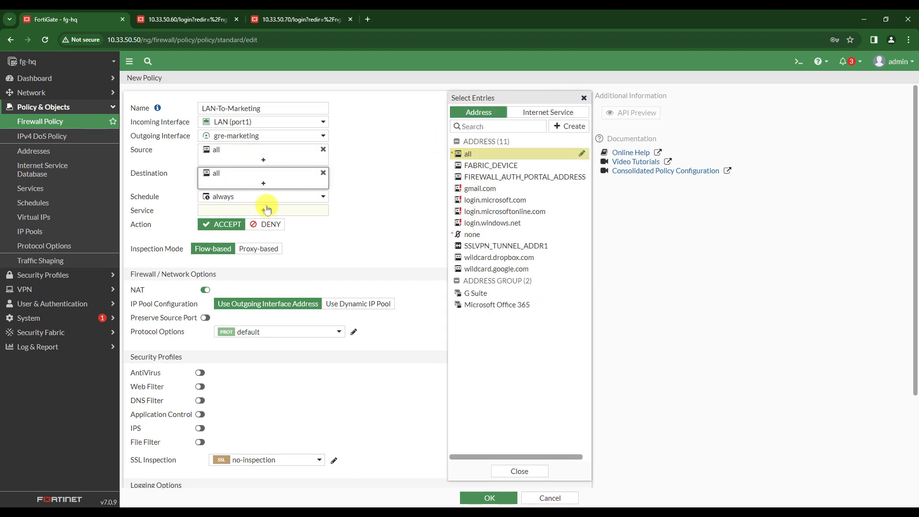
# - Allow ALL services, disable NAT, and save the LAN-To-Marketing policy
pyautogui.click(232, 209)
pyautogui.click(479, 151)
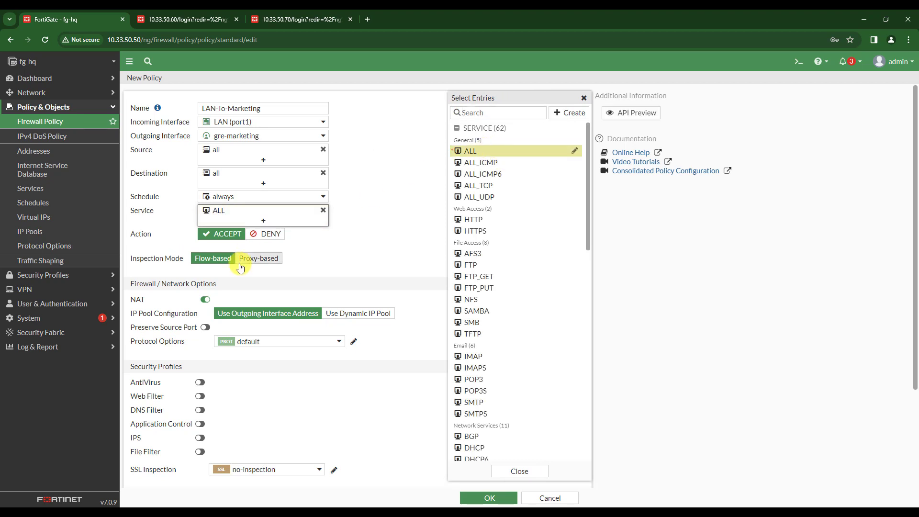
pyautogui.click(205, 299)
pyautogui.click(489, 498)
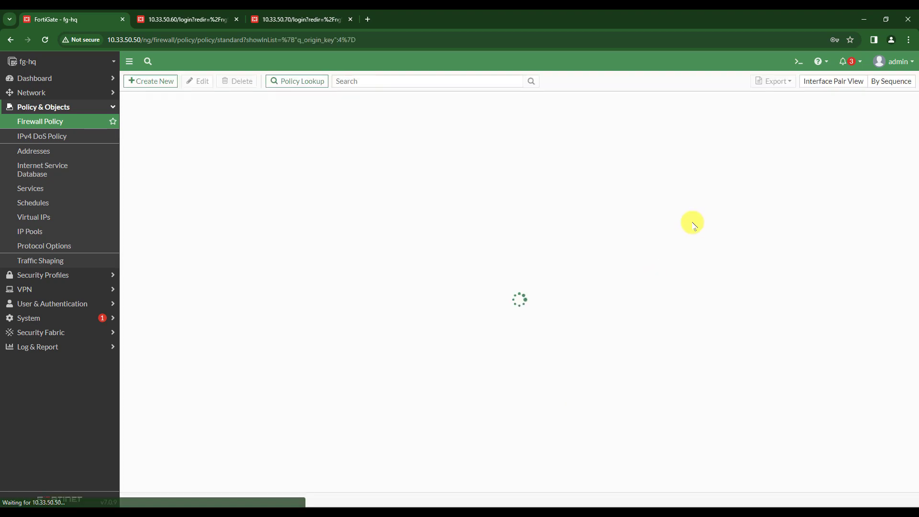
pyautogui.click(861, 19)
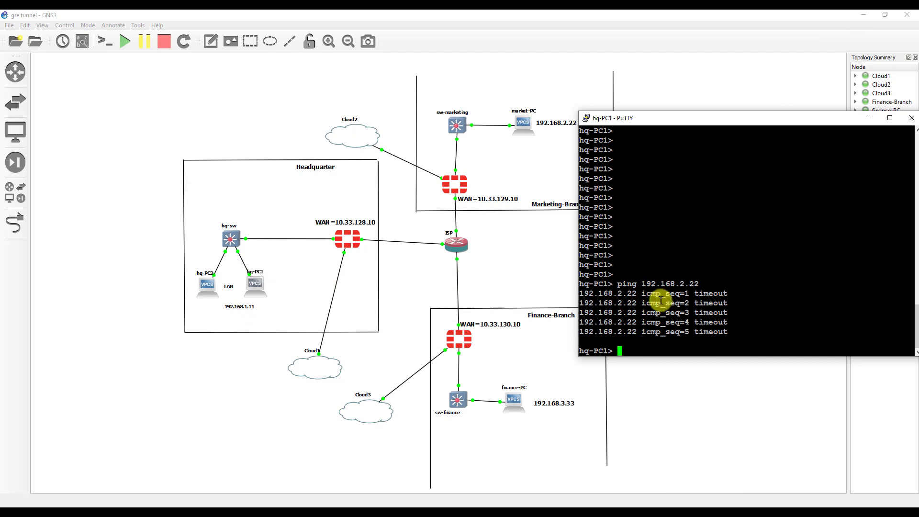
# - From hq-PC1, ping 192.168.2.22 and trace 192.168.2.222 and 192.168.2.22; traces stop after 192.168.1.1
pyautogui.press('Return')
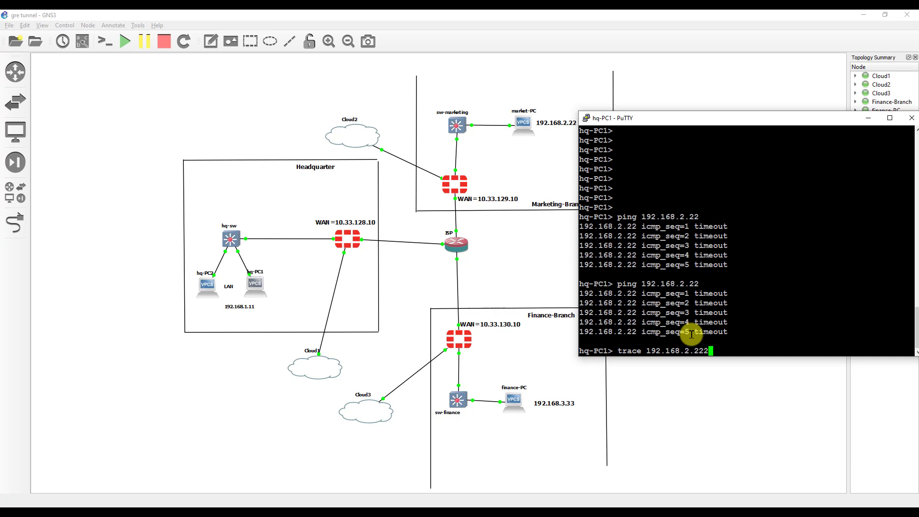
pyautogui.press('Return')
pyautogui.hotkey('ctrl', 'c')
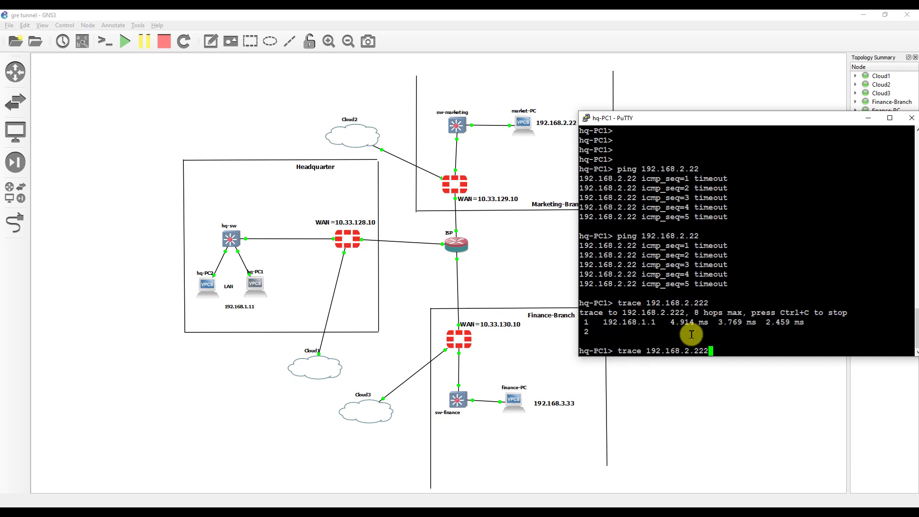
pyautogui.press('Return')
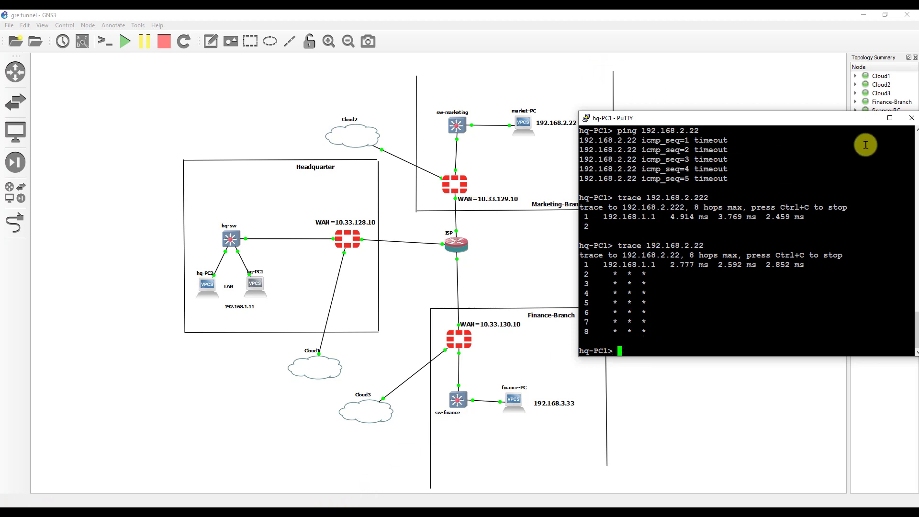
pyautogui.click(869, 120)
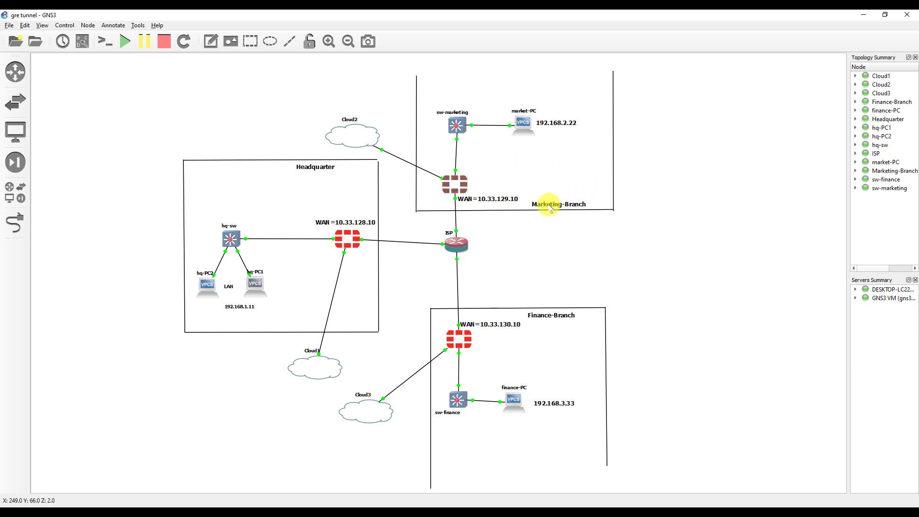
# - Select the Marketing-Branch label and the headquarters LAN devices on the topology
pyautogui.moveTo(599, 179); pyautogui.dragTo(506, 239)
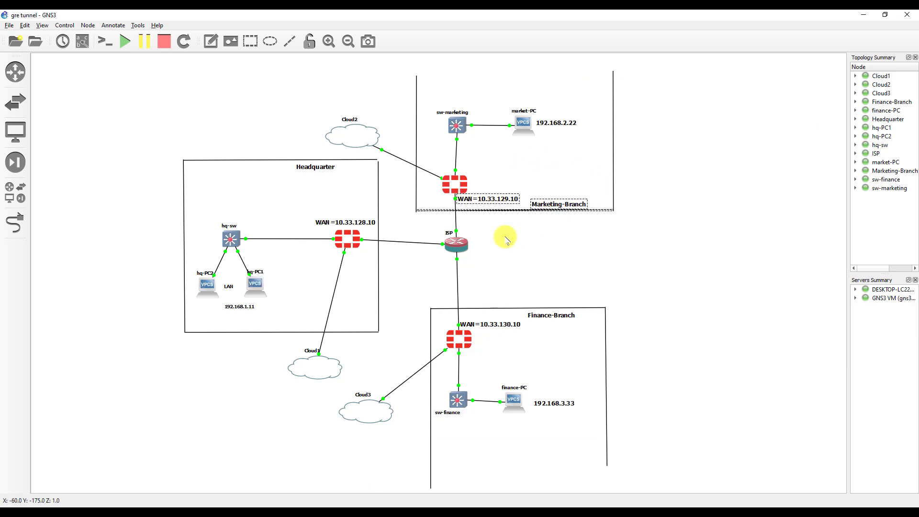
pyautogui.moveTo(599, 174); pyautogui.dragTo(511, 241)
pyautogui.moveTo(280, 204); pyautogui.dragTo(178, 344)
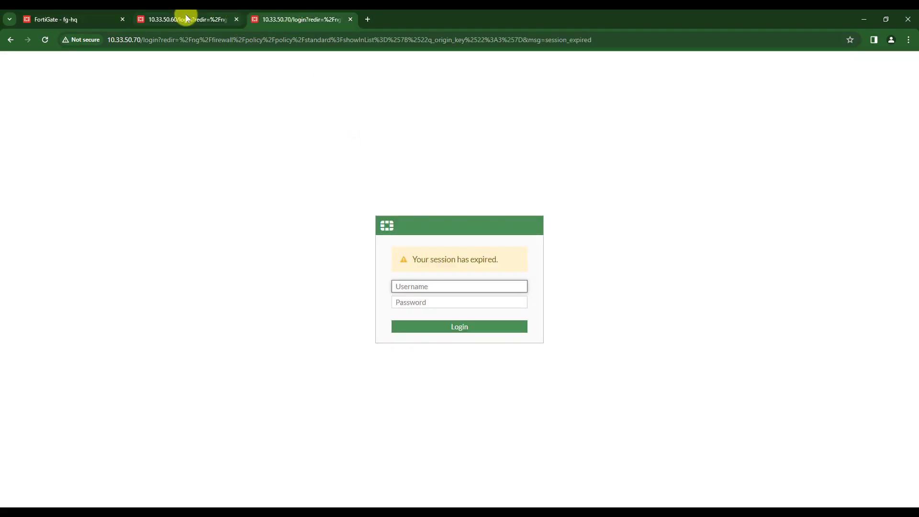
# - Log in to the fg-marketing web GUI at 10.33.50.60 as admin
pyautogui.click(187, 19)
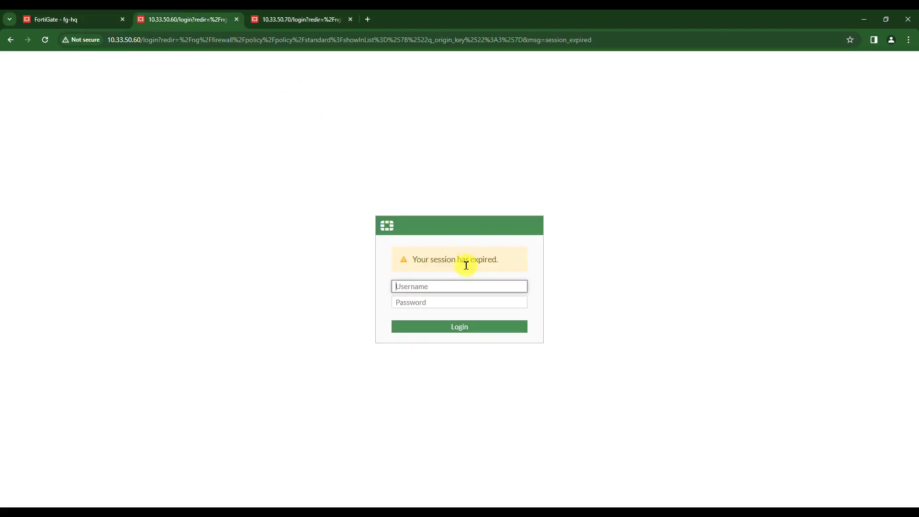
pyautogui.click(451, 282)
pyautogui.write('admin')
pyautogui.press('Tab')
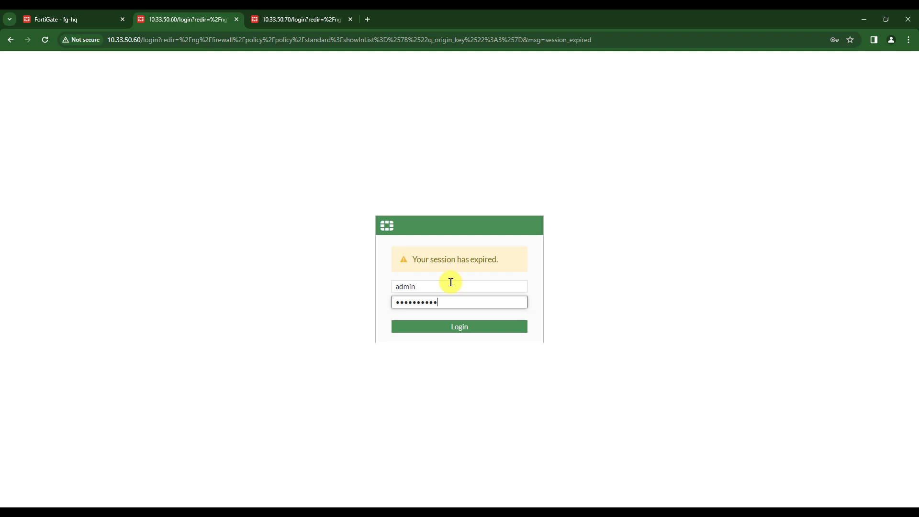
pyautogui.press('Return')
pyautogui.click(519, 320)
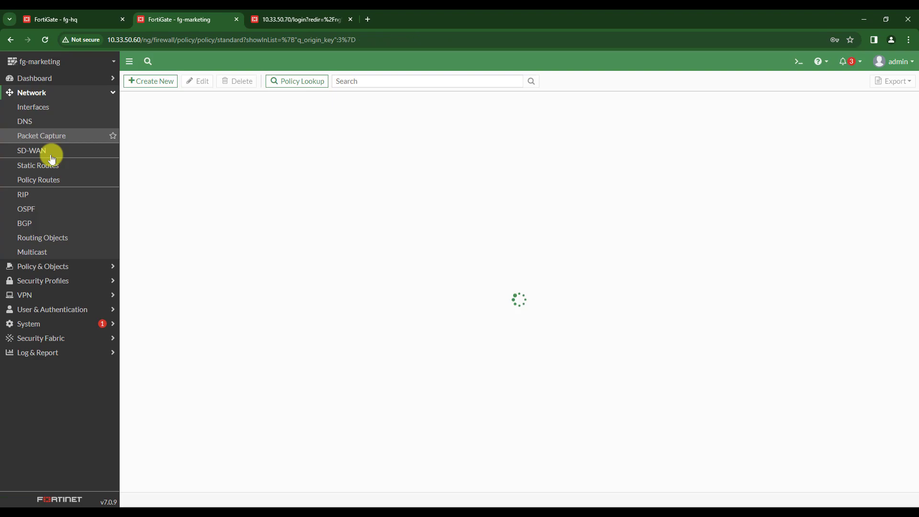
# - Add a static route to 192.168.1.0/24 through the gre-hq interface
pyautogui.click(49, 164)
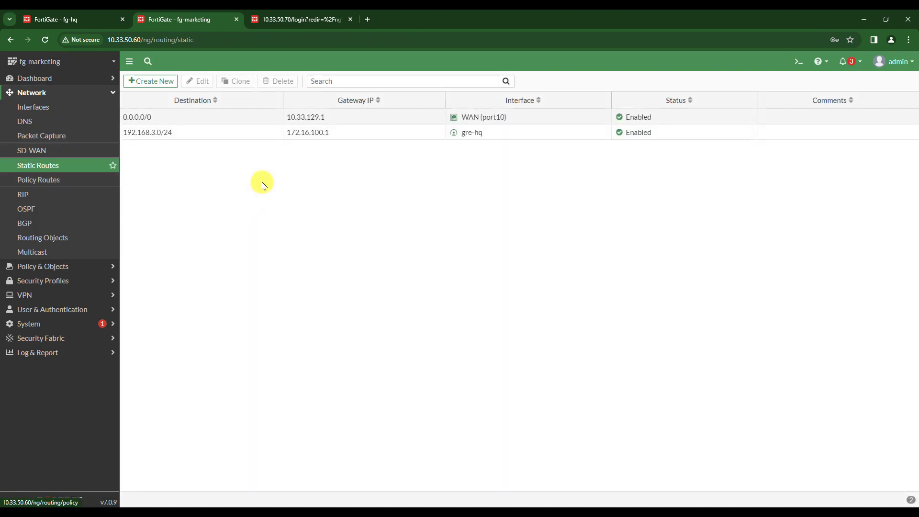
pyautogui.click(148, 81)
pyautogui.moveTo(283, 117); pyautogui.dragTo(221, 119)
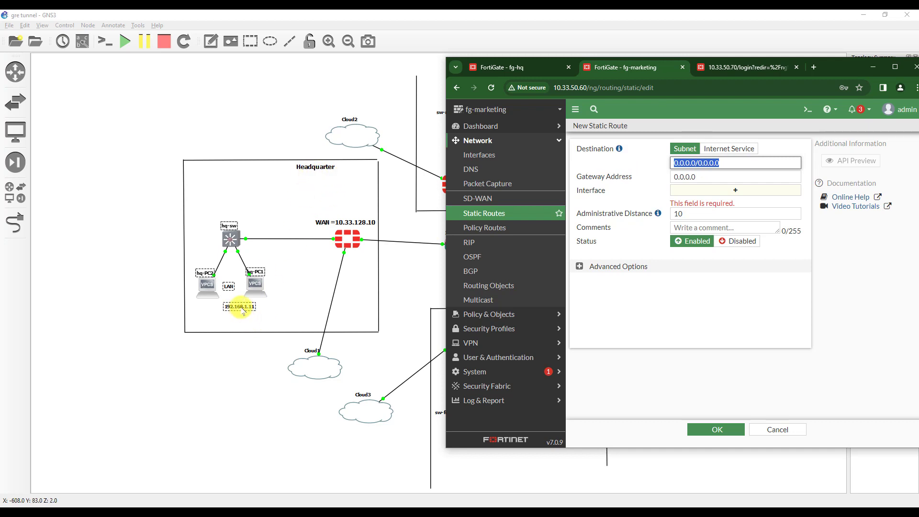
pyautogui.write('192.168.1.0/24')
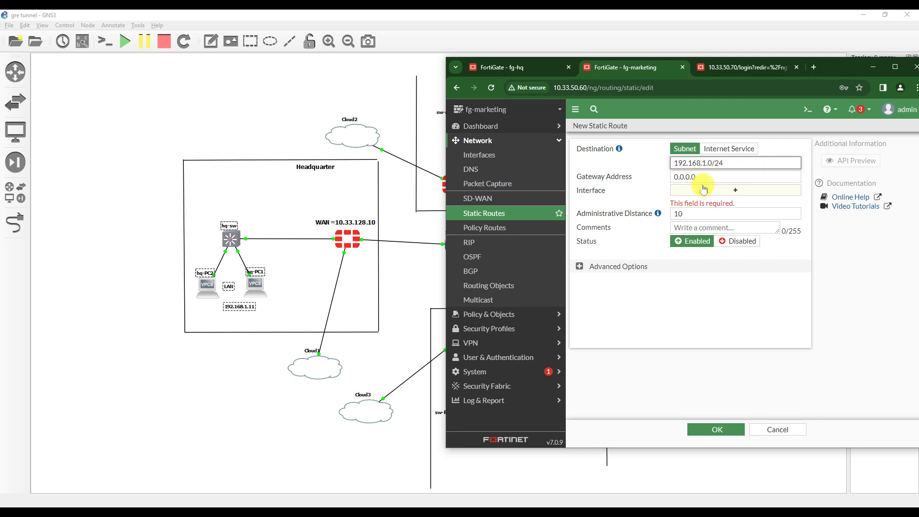
pyautogui.click(703, 192)
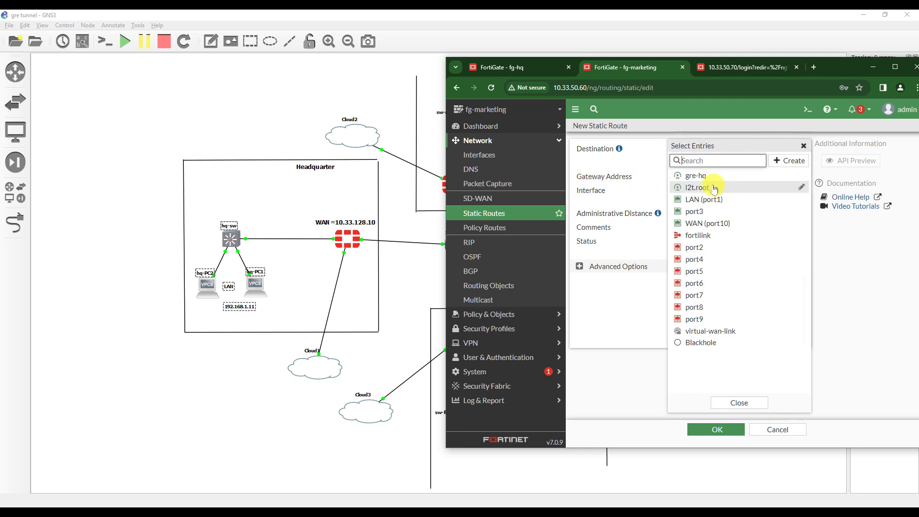
pyautogui.click(695, 176)
pyautogui.click(716, 430)
# - Reopen hq-PC1's console and recall the trace to 192.168.2.222
pyautogui.click(256, 283)
pyautogui.doubleClick(256, 283)
pyautogui.press('Up')
pyautogui.press('Up')
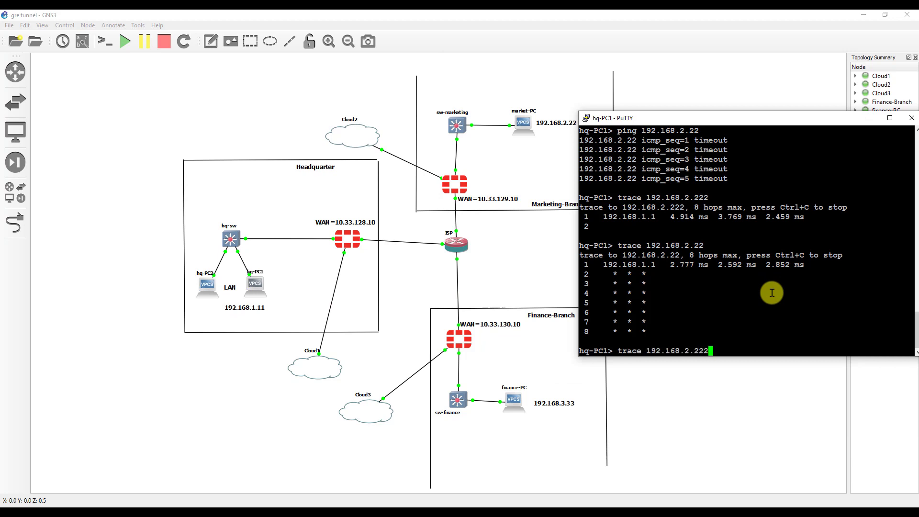
# - Rerun the ping from hq-PC1 to 192.168.2.22 and get five replies
pyautogui.press('Up')
pyautogui.press('Return')
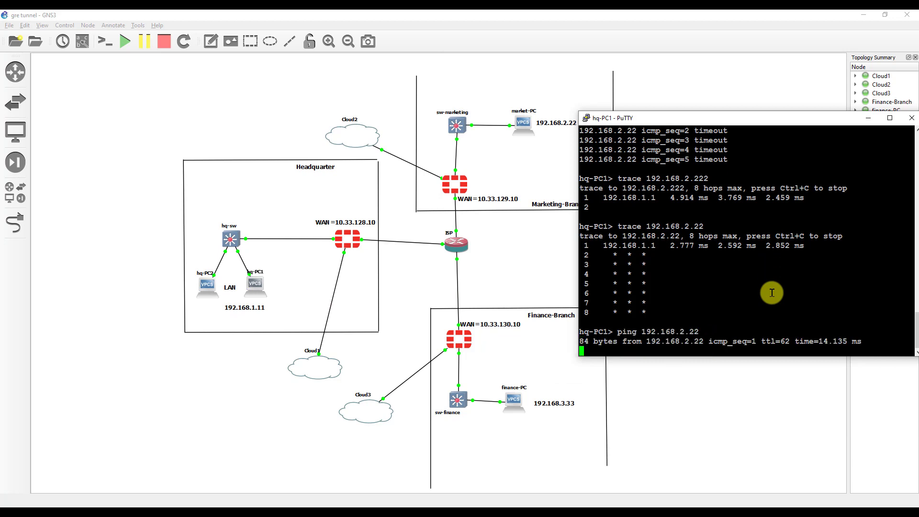
pyautogui.scroll(4, 747, 287)
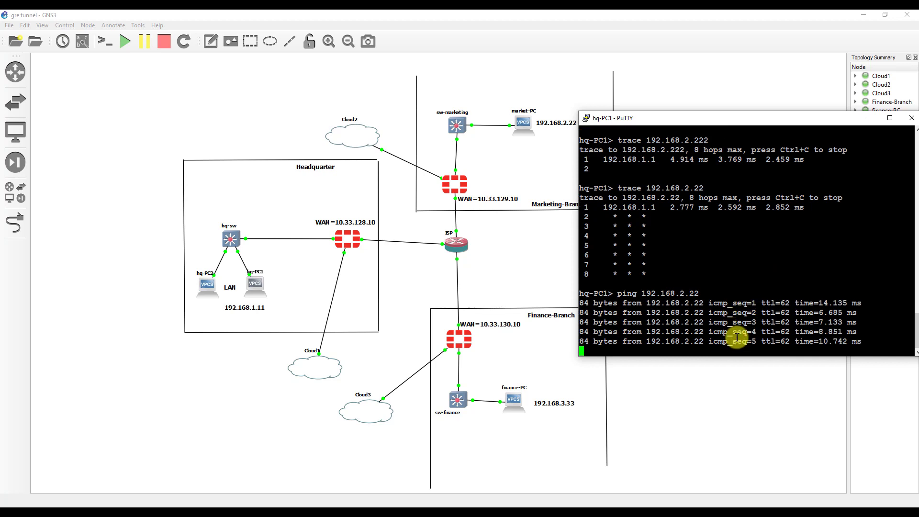
# - Close the hq-PC1 console and minimize the GNS3 and firewall browser windows
pyautogui.click(868, 118)
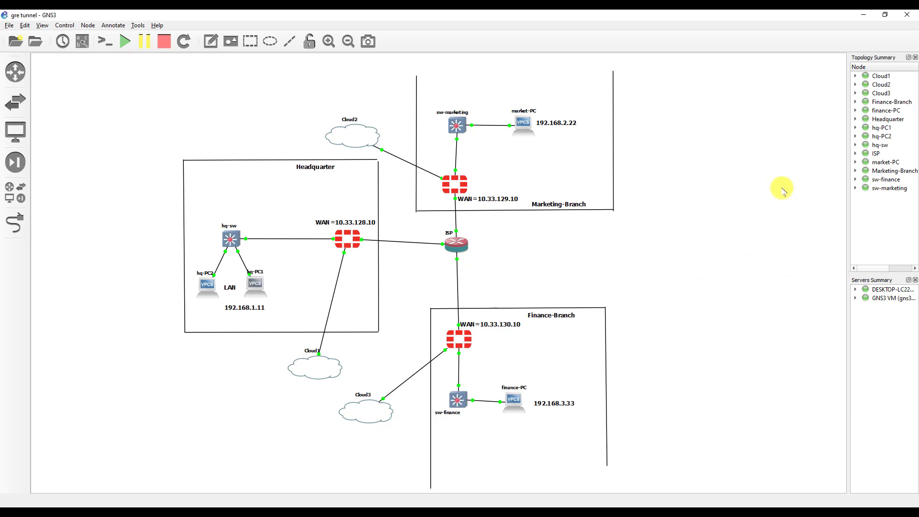
pyautogui.click(863, 14)
pyautogui.click(869, 69)
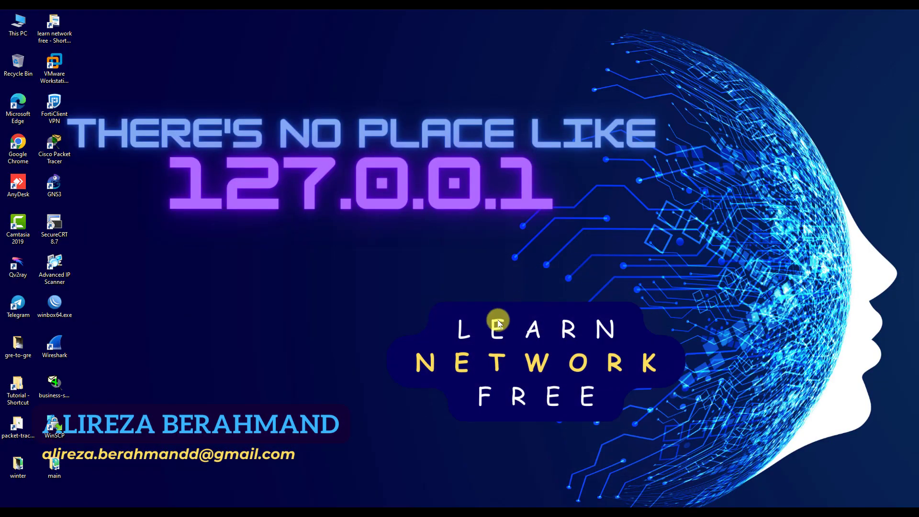